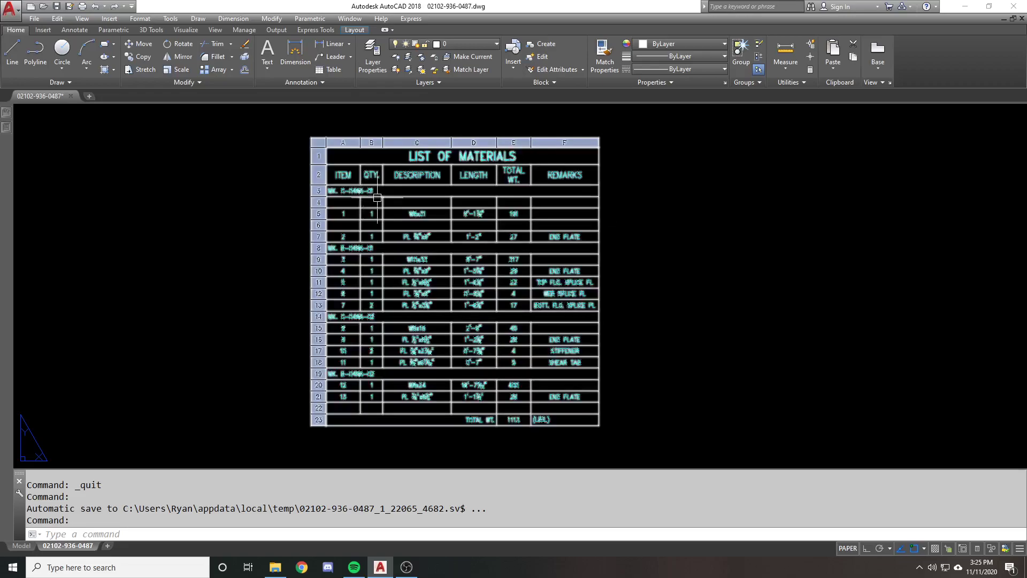
# Select the entire List of Materials table and examine it as a single object.
pyautogui.click(330, 147)
pyautogui.click(334, 132)
pyautogui.click(280, 154)
pyautogui.moveTo(280, 153); pyautogui.dragTo(303, 148, button='middle')
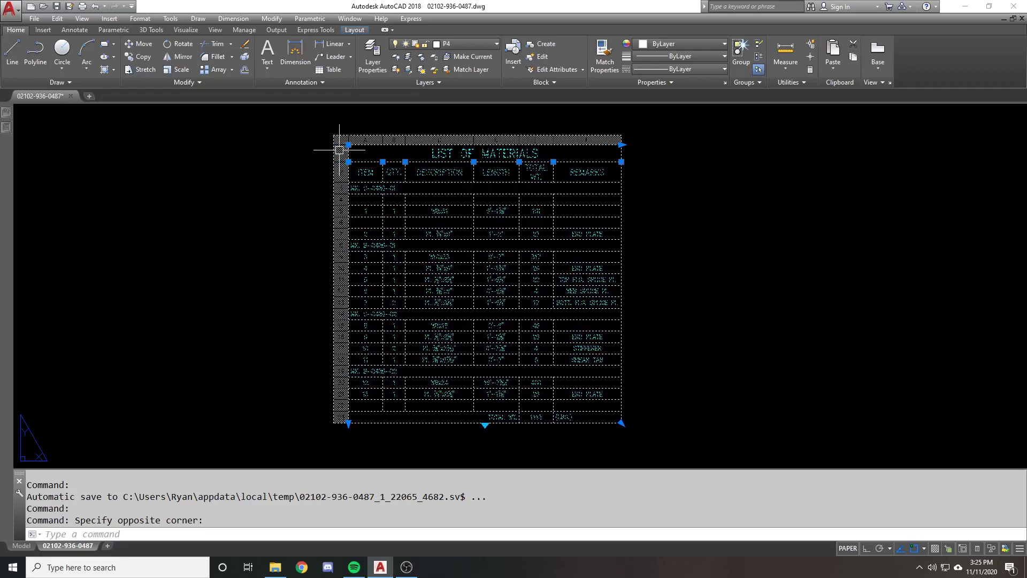
pyautogui.scroll(1, 341, 150)
pyautogui.scroll(-1, 358, 126)
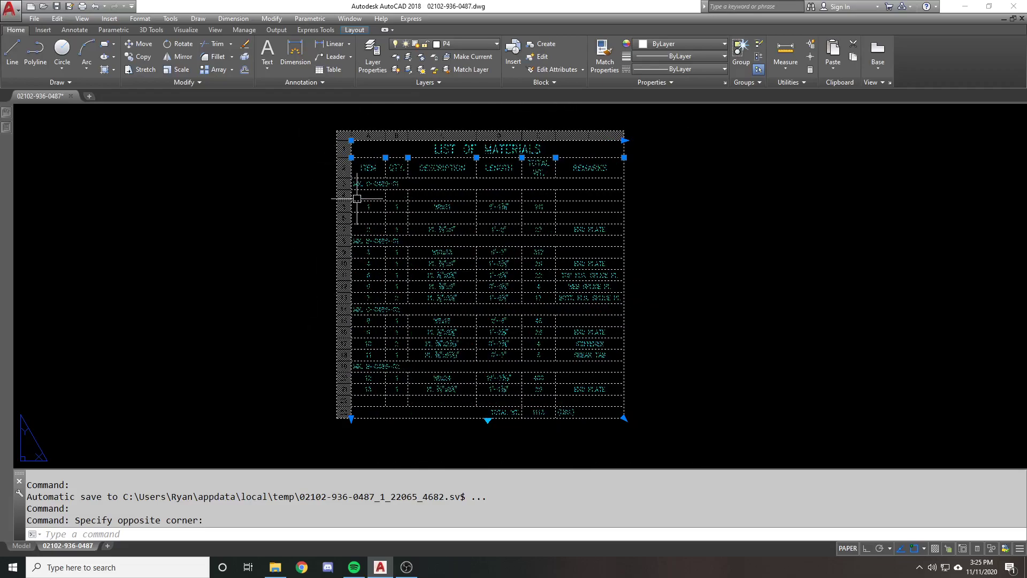
pyautogui.scroll(1, 445, 193)
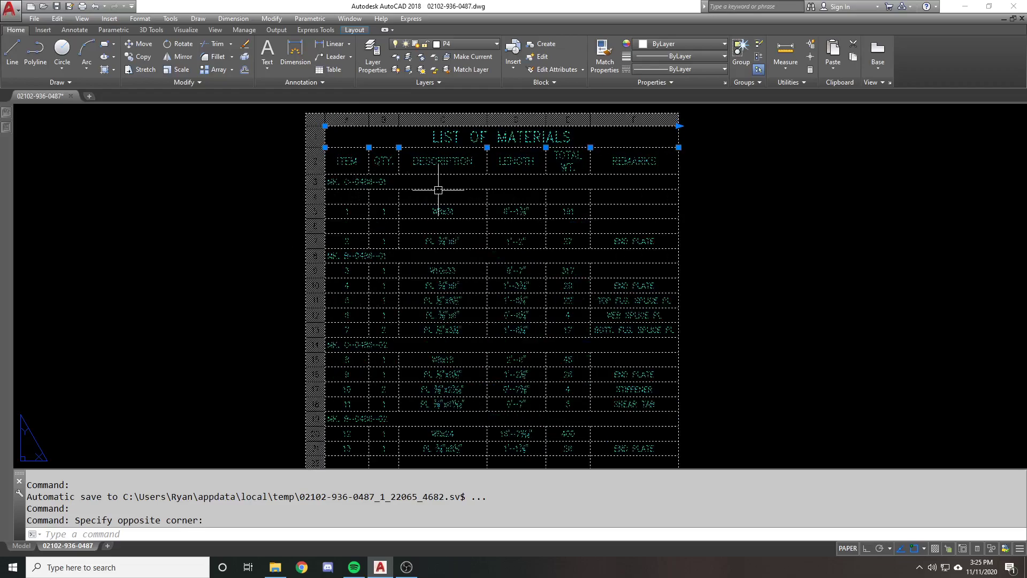
# Select individual cells of the Description column in rows 4 to 7, and clear the selection.
pyautogui.click(432, 193)
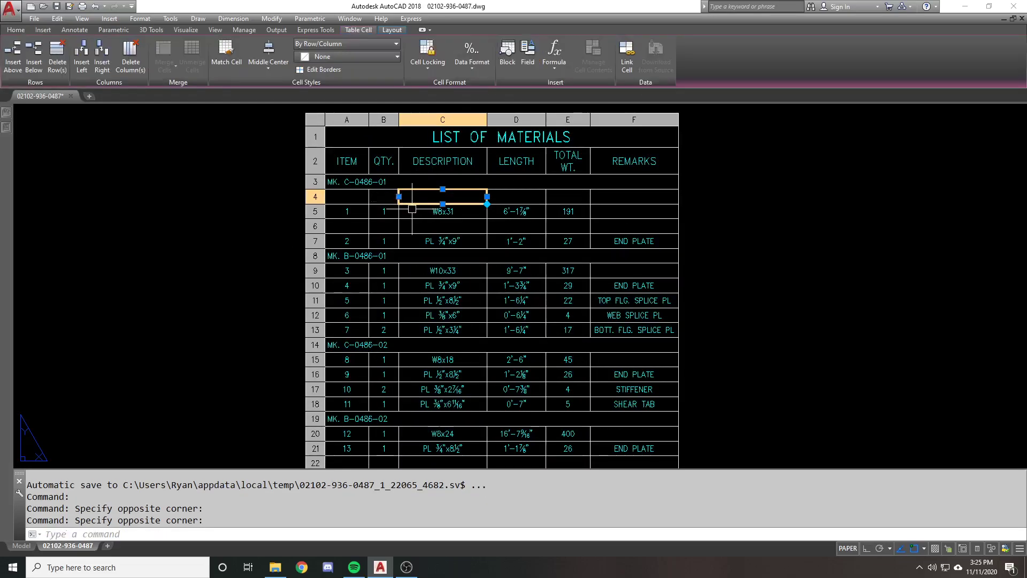
pyautogui.click(428, 211)
pyautogui.click(423, 227)
pyautogui.click(425, 239)
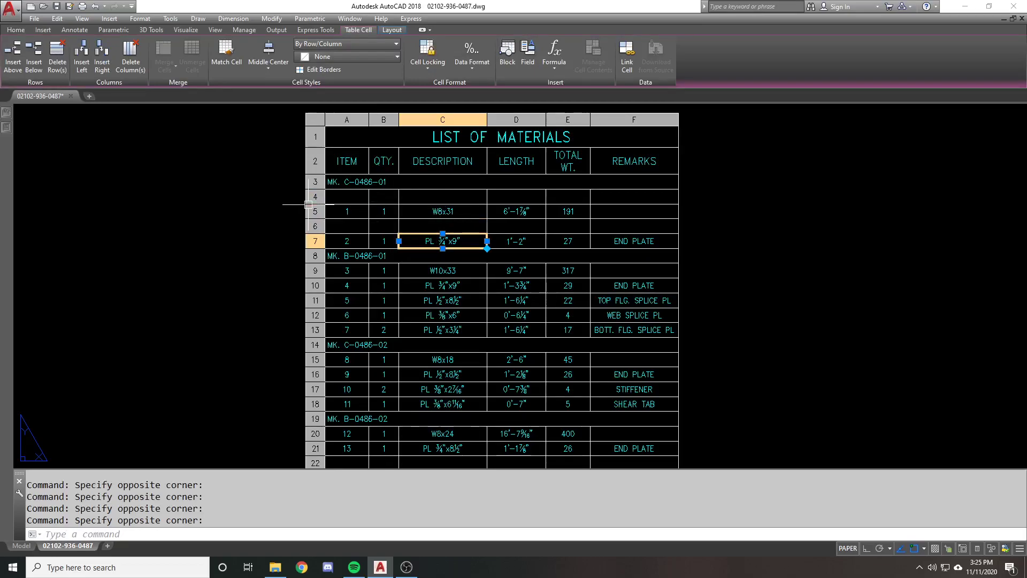
pyautogui.click(264, 195)
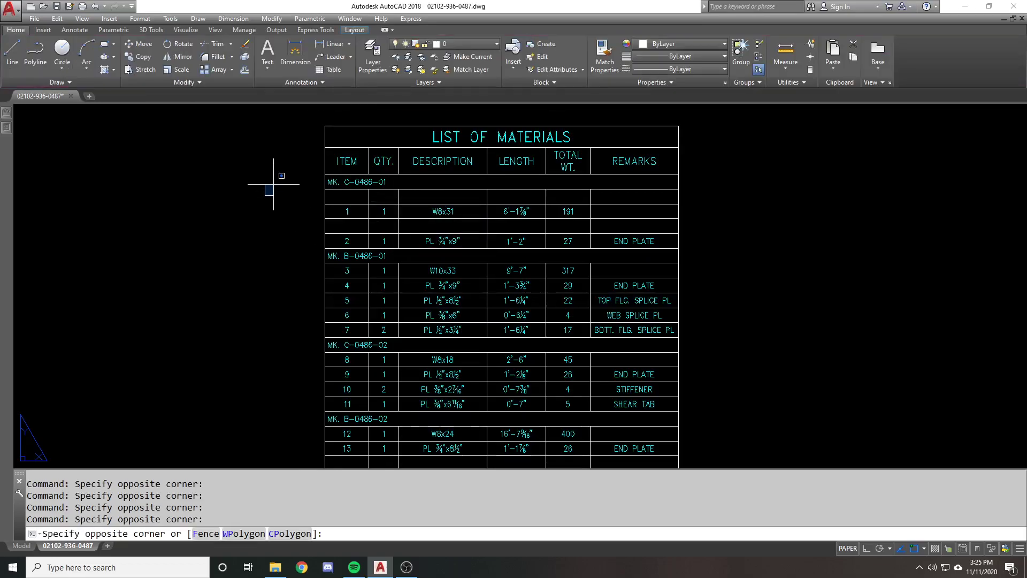
pyautogui.click(248, 160)
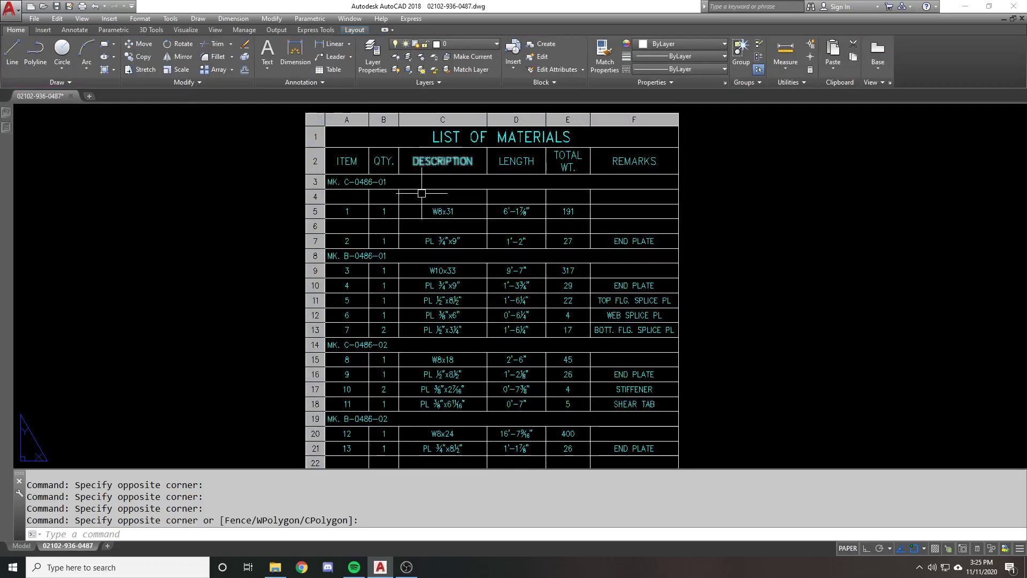
# Compare selecting the empty Description cell in row 4 with selecting the whole table by its border, and clear the selection.
pyautogui.click(443, 197)
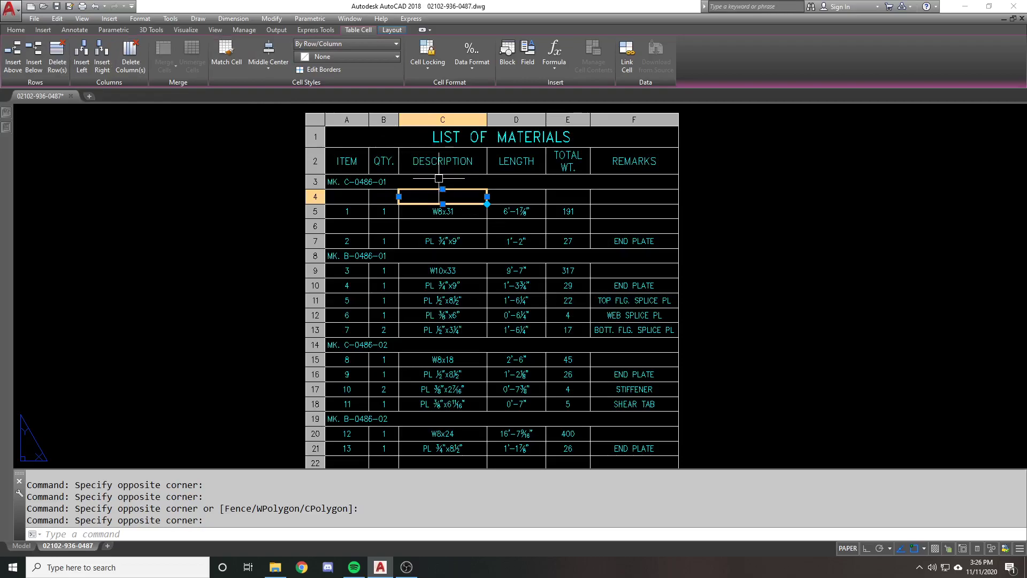
pyautogui.press('Escape')
pyautogui.click(399, 186)
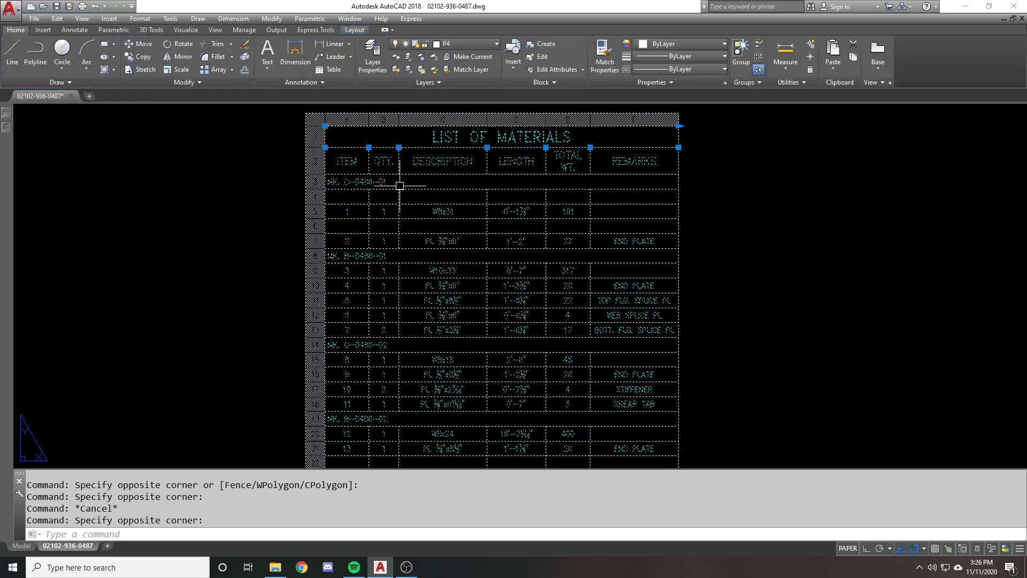
pyautogui.click(414, 196)
pyautogui.click(415, 196)
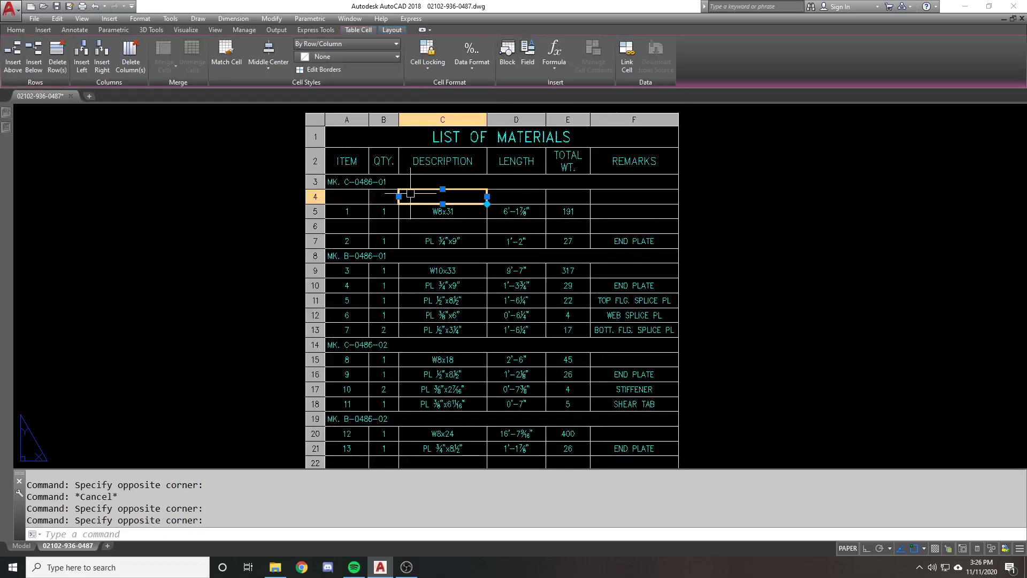
pyautogui.press('Escape')
# Close the ribbon and select the W8x31 cell to view the floating Table toolbar, and clear the selection.
pyautogui.rightClick(707, 60)
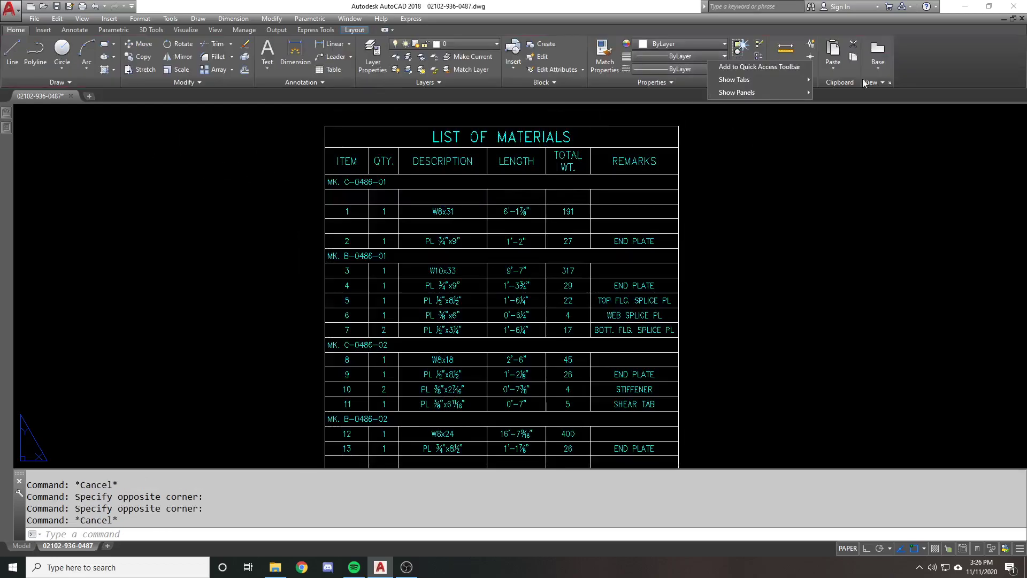
pyautogui.rightClick(945, 45)
pyautogui.click(884, 135)
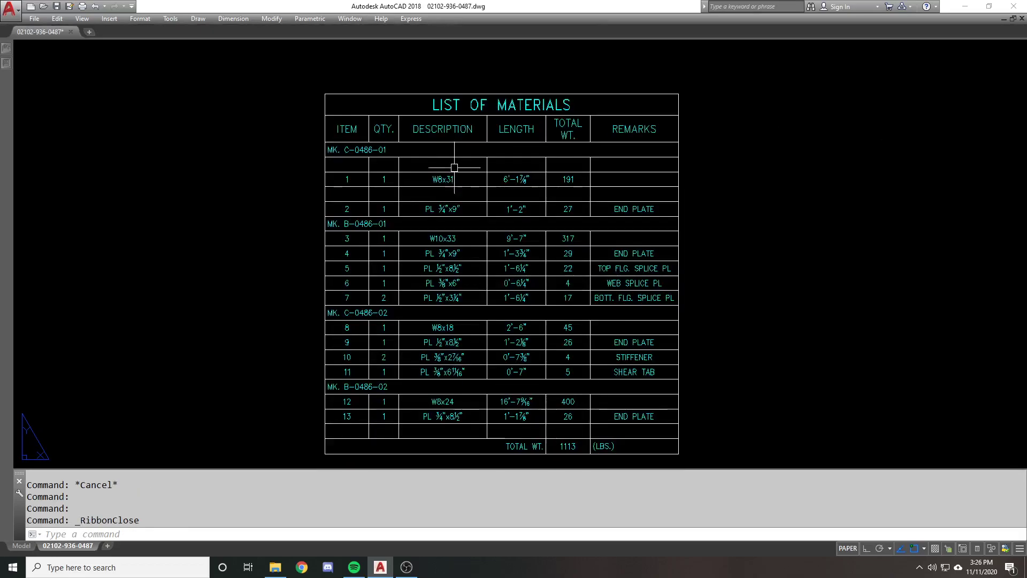
pyautogui.click(415, 178)
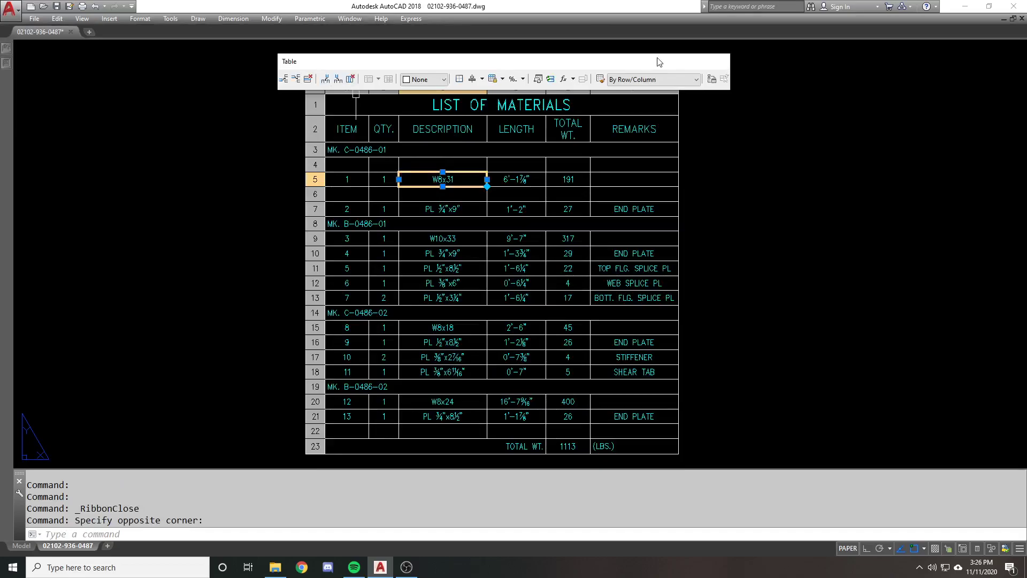
pyautogui.click(766, 156)
pyautogui.press('Escape')
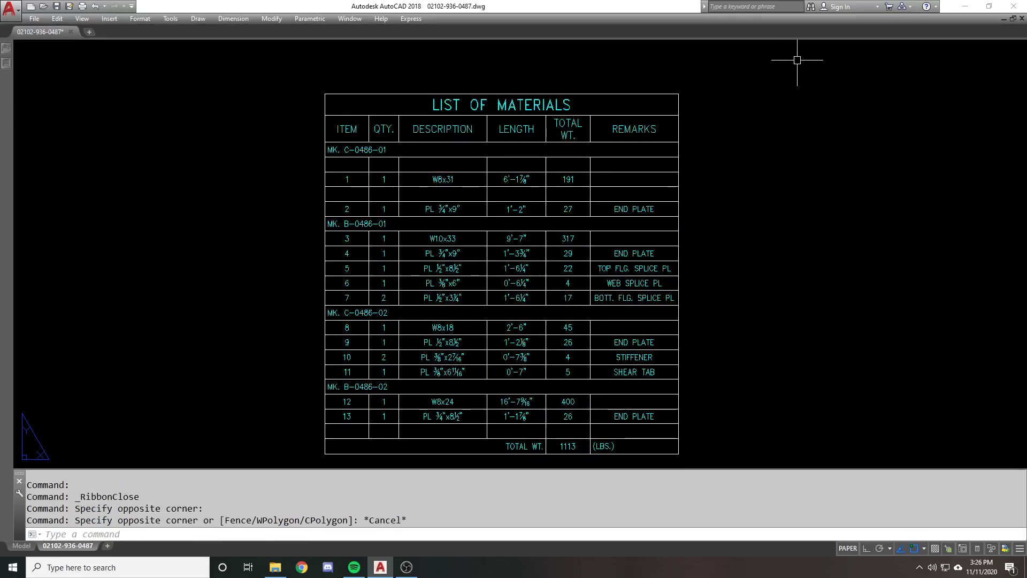
# Restore the ribbon with the RIBBON command.
pyautogui.write('ribbon')
pyautogui.press('Return')
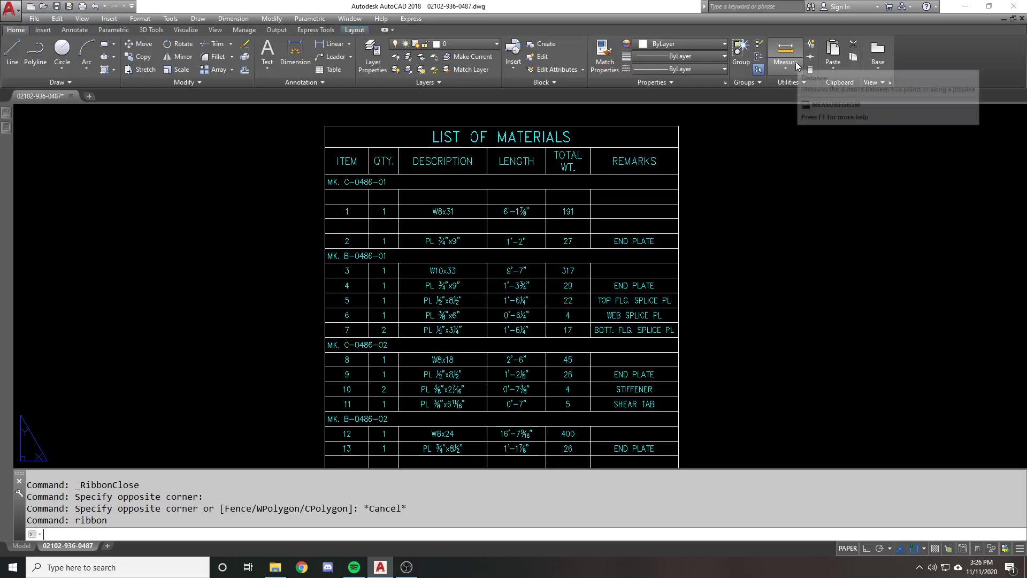
pyautogui.scroll(-2, 621, 176)
pyautogui.moveTo(730, 214); pyautogui.dragTo(713, 215, button='middle')
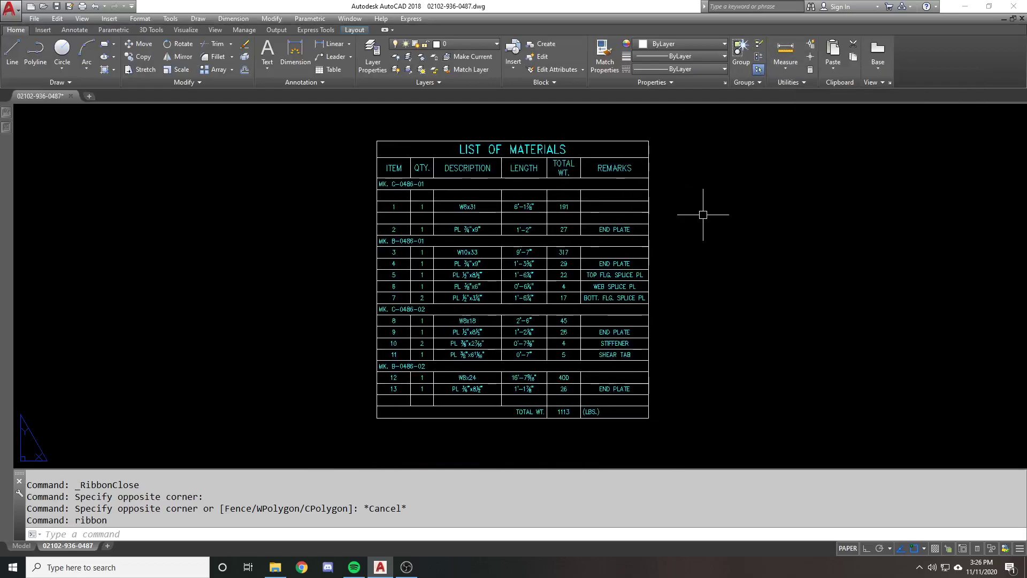
# Examine the cell properties and row style options of the LIST OF MATERIALS title cell, and clear the selection.
pyautogui.doubleClick(478, 206)
pyautogui.click(463, 182)
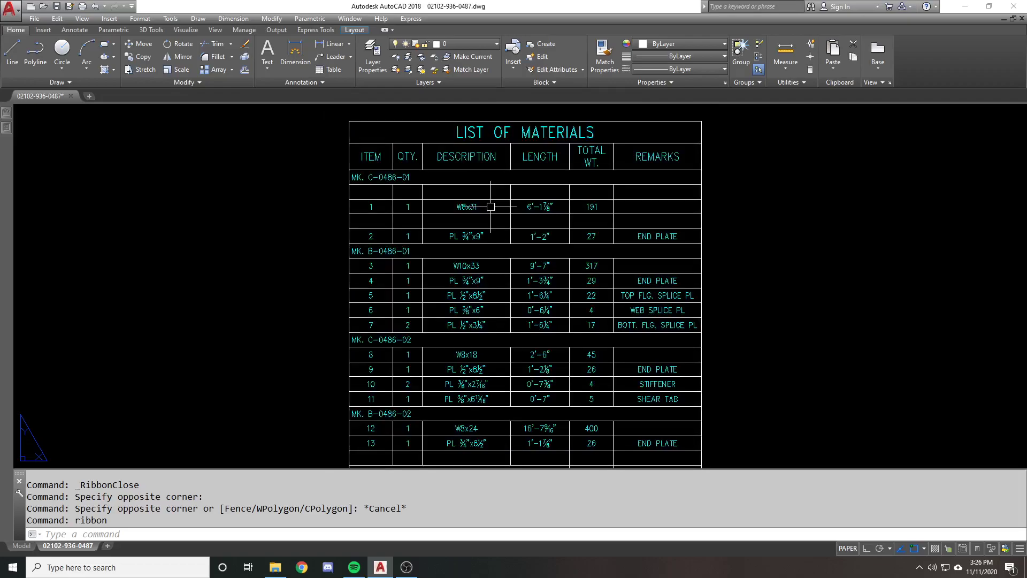
pyautogui.moveTo(442, 177); pyautogui.dragTo(447, 193, button='middle')
pyautogui.scroll(2, 443, 170)
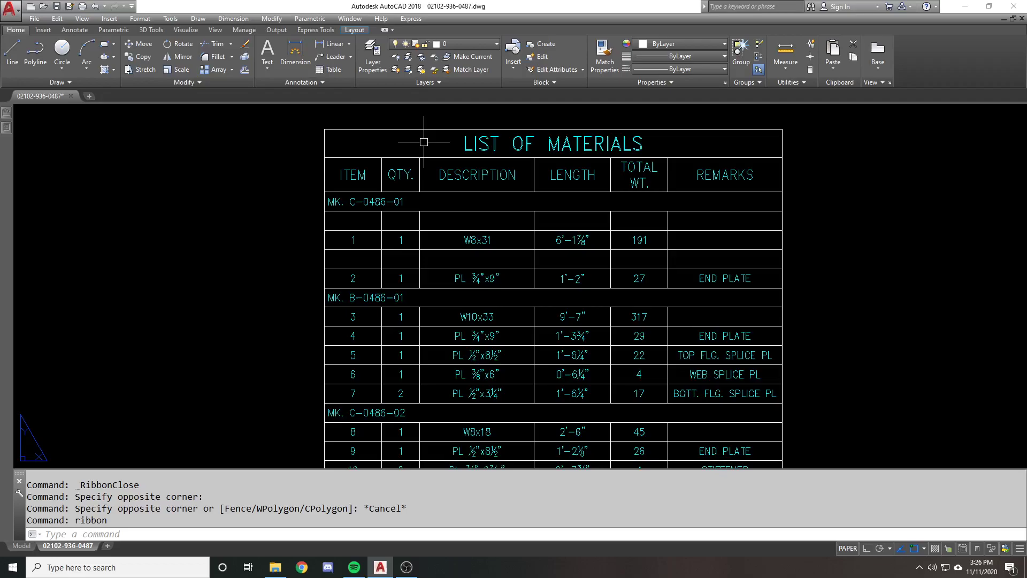
pyautogui.click(426, 142)
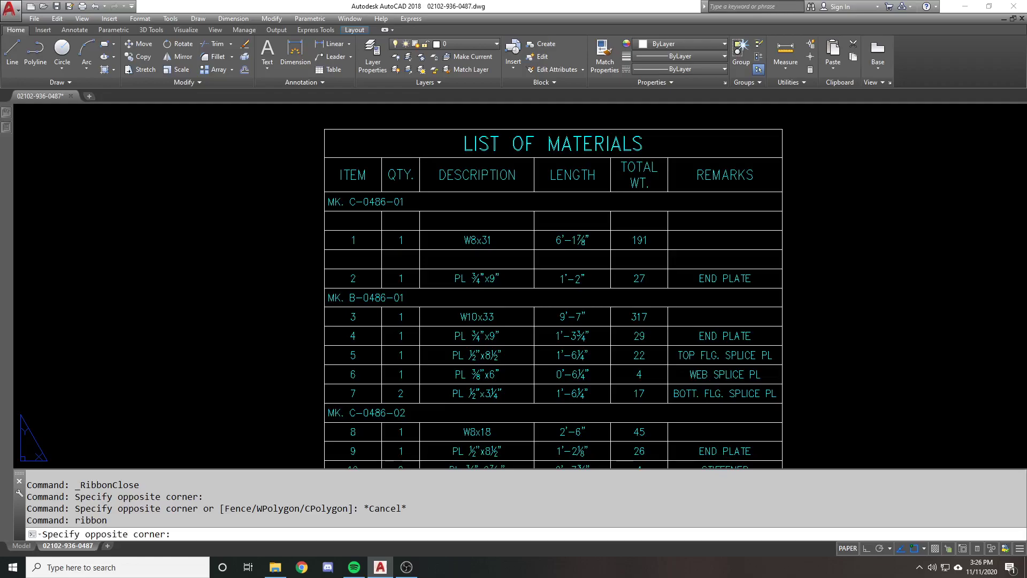
pyautogui.moveTo(7, 128)
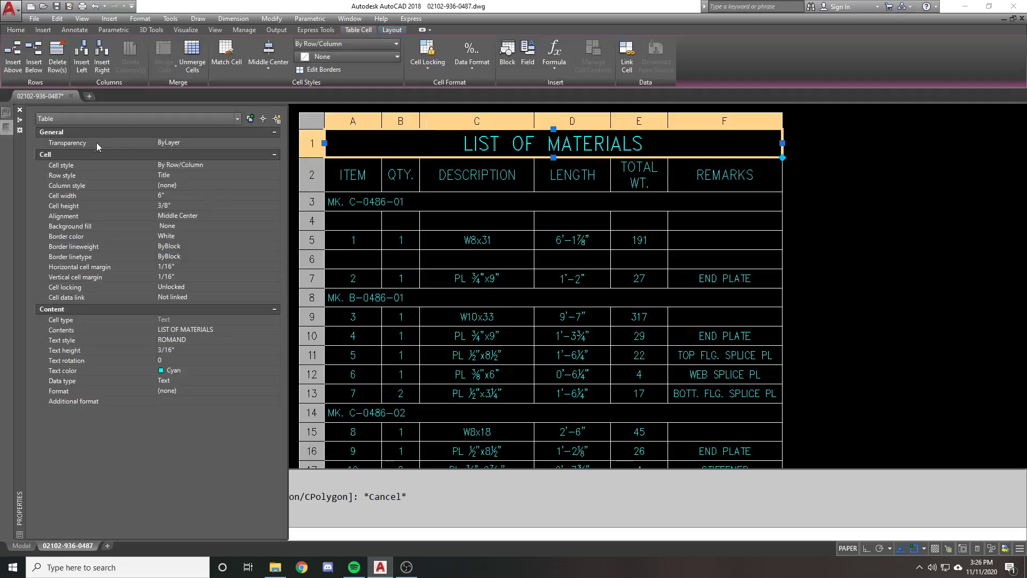
pyautogui.click(194, 173)
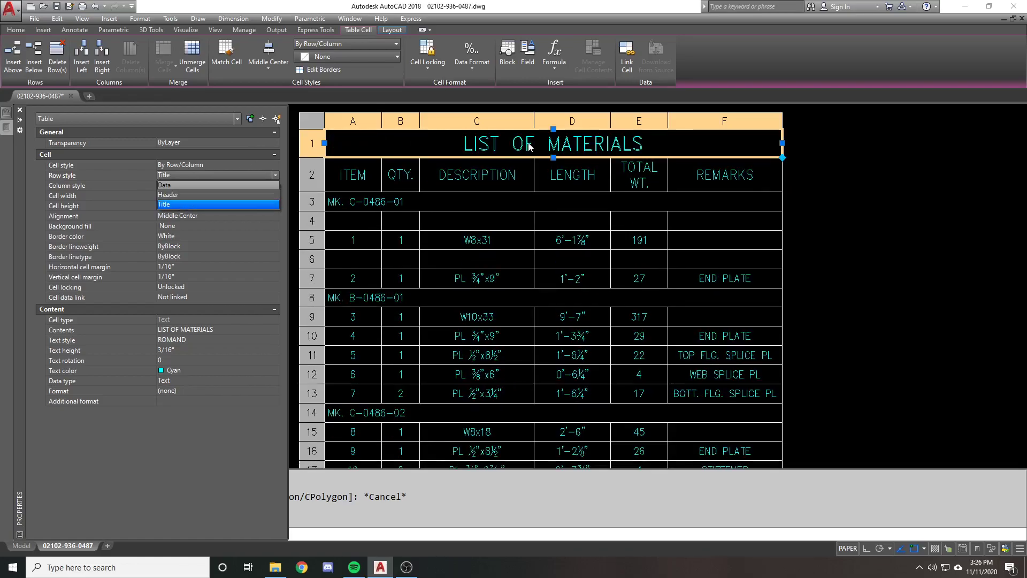
pyautogui.click(503, 138)
pyautogui.moveTo(499, 135); pyautogui.dragTo(510, 148, button='middle')
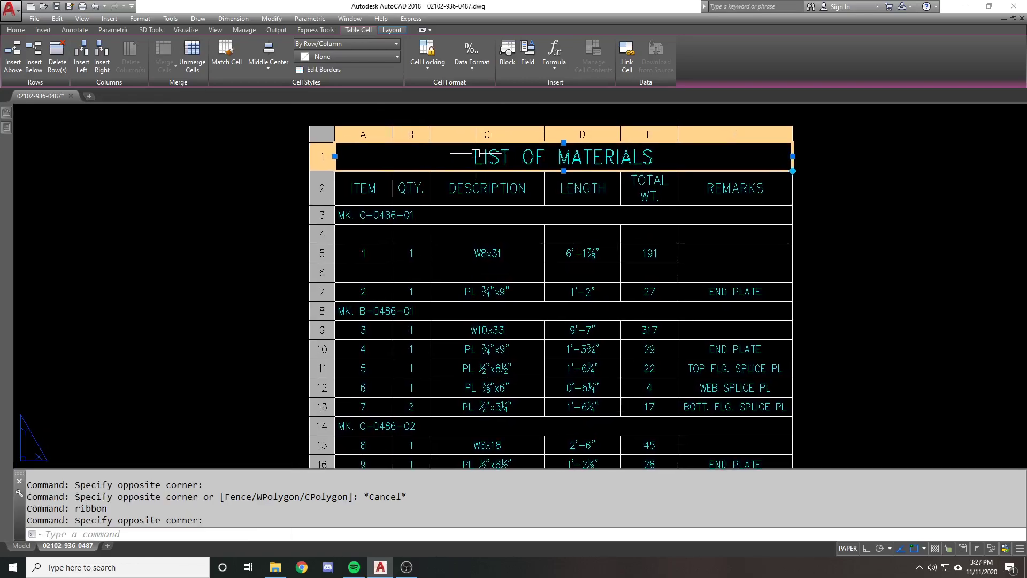
pyautogui.press('Escape')
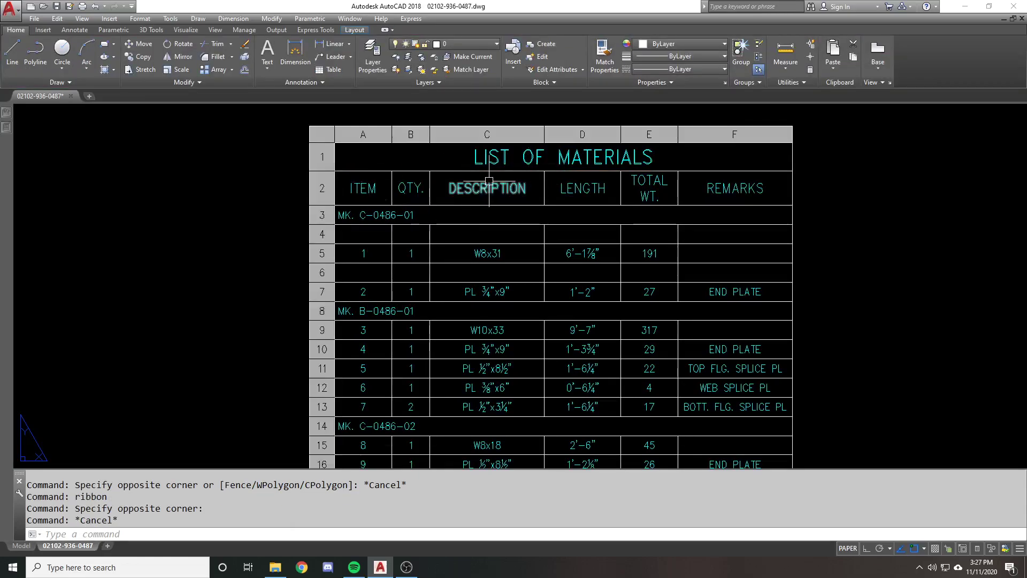
# Preview the Title cell style on the DESCRIPTION header cell without applying it.
pyautogui.click(489, 181)
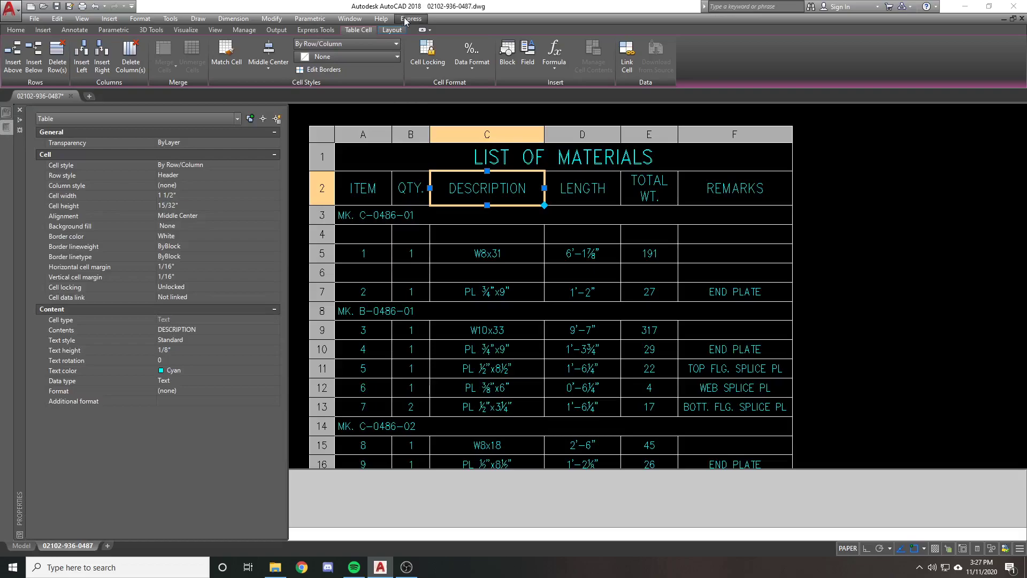
pyautogui.click(380, 44)
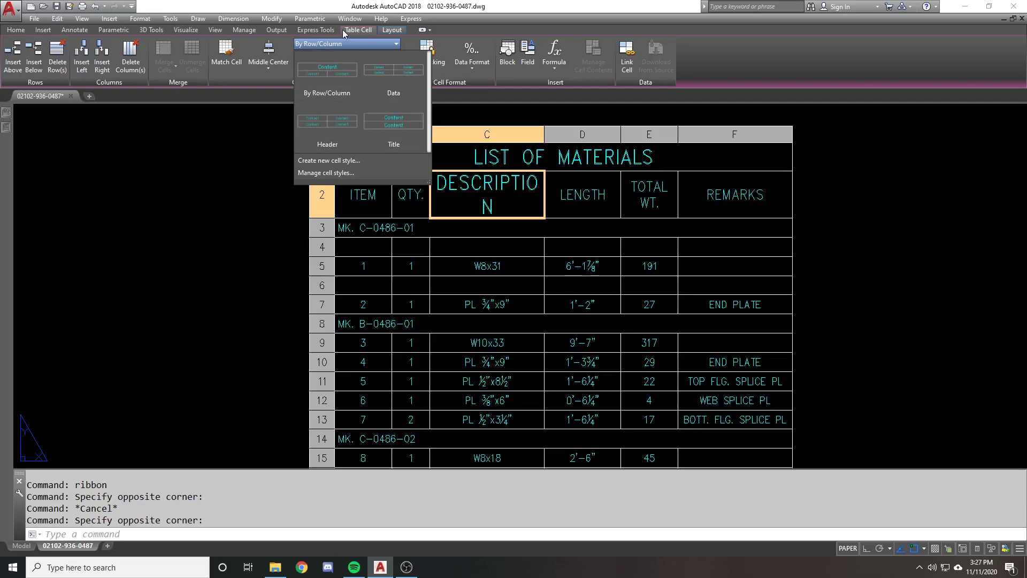
pyautogui.click(348, 48)
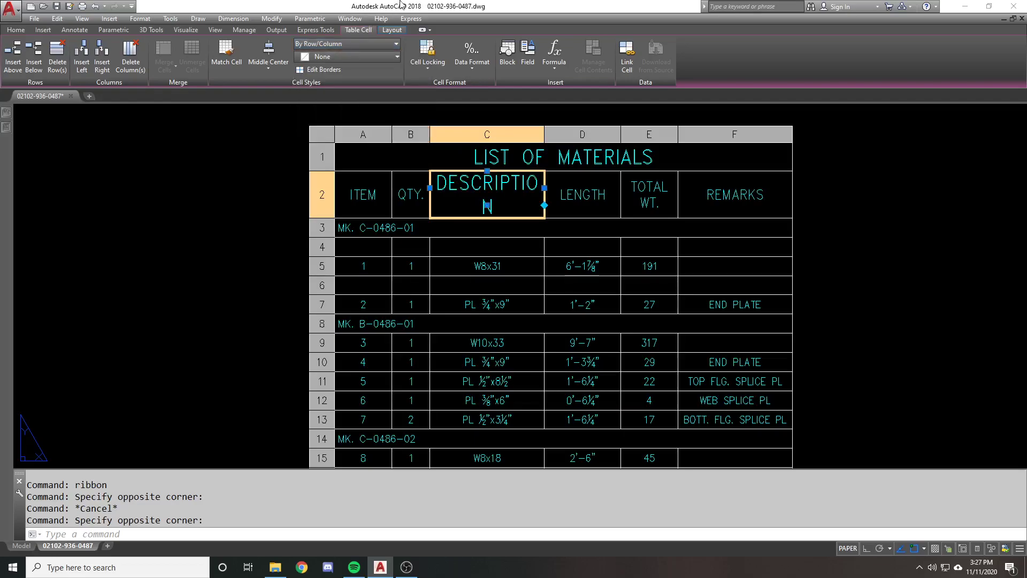
pyautogui.press('Escape')
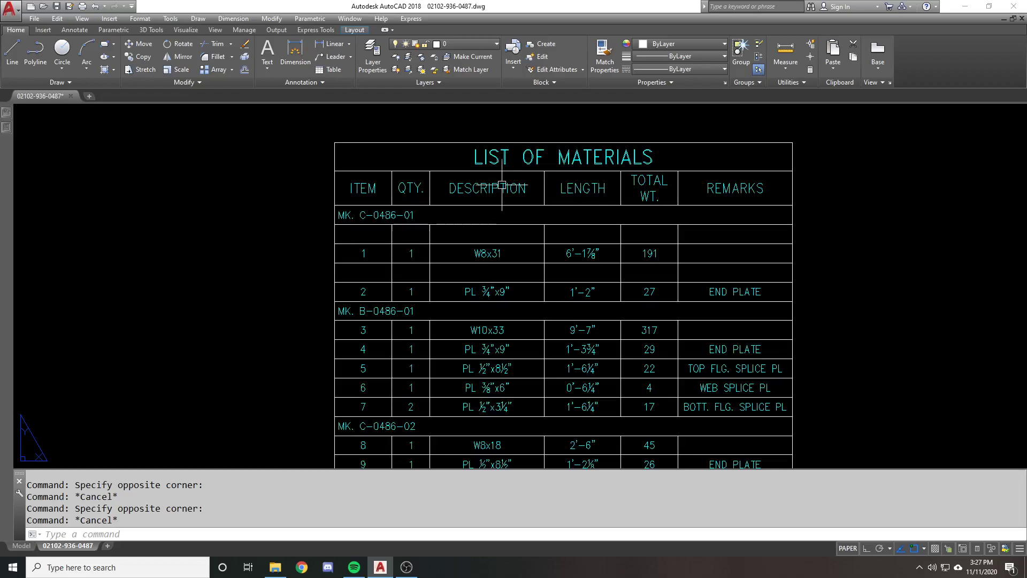
# Preview a dark red background fill on the DESCRIPTION header cell without applying it.
pyautogui.click(502, 185)
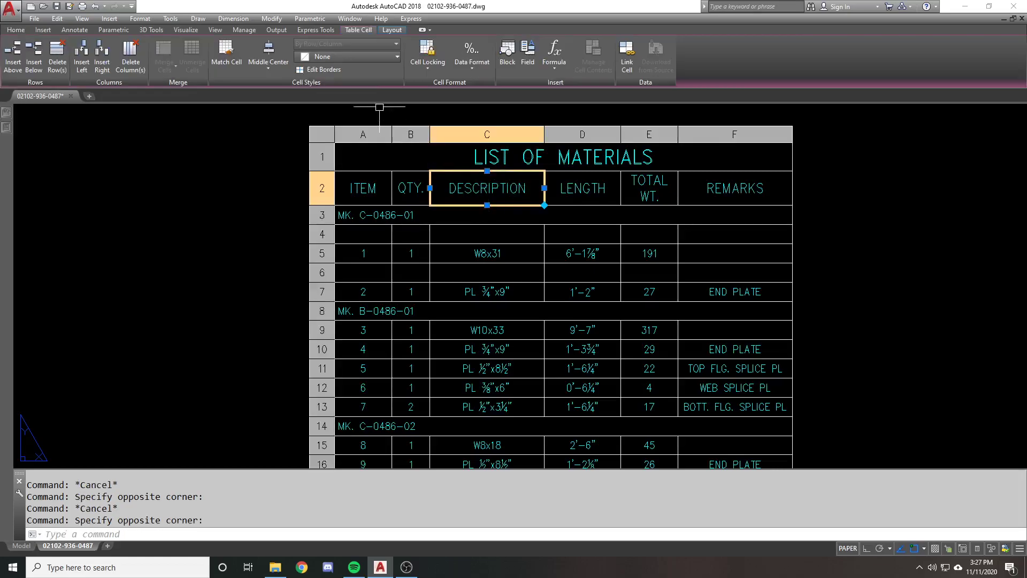
pyautogui.click(352, 53)
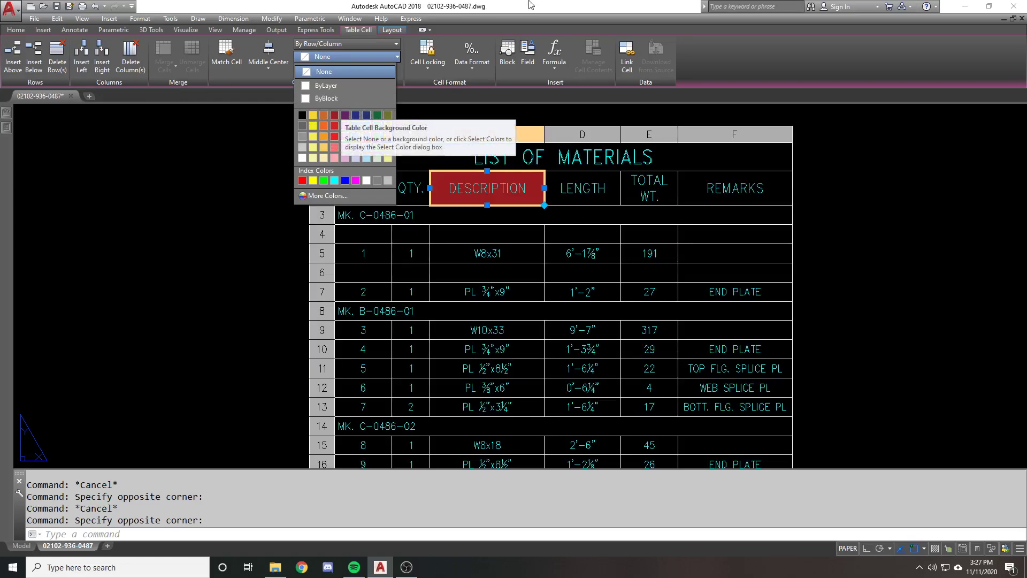
pyautogui.click(302, 54)
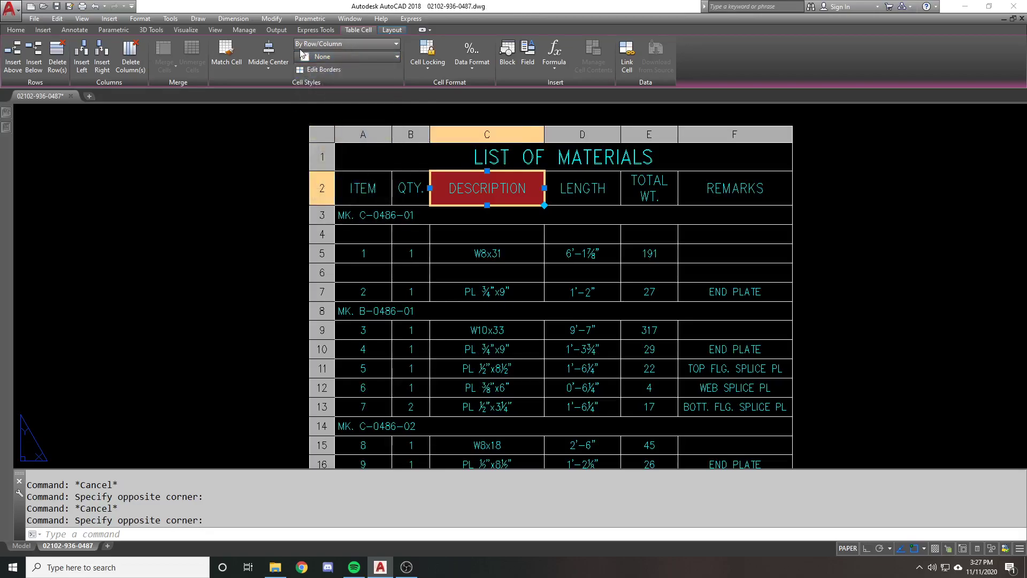
# Align the DESCRIPTION header text Middle Left and undo the alignment change.
pyautogui.click(271, 68)
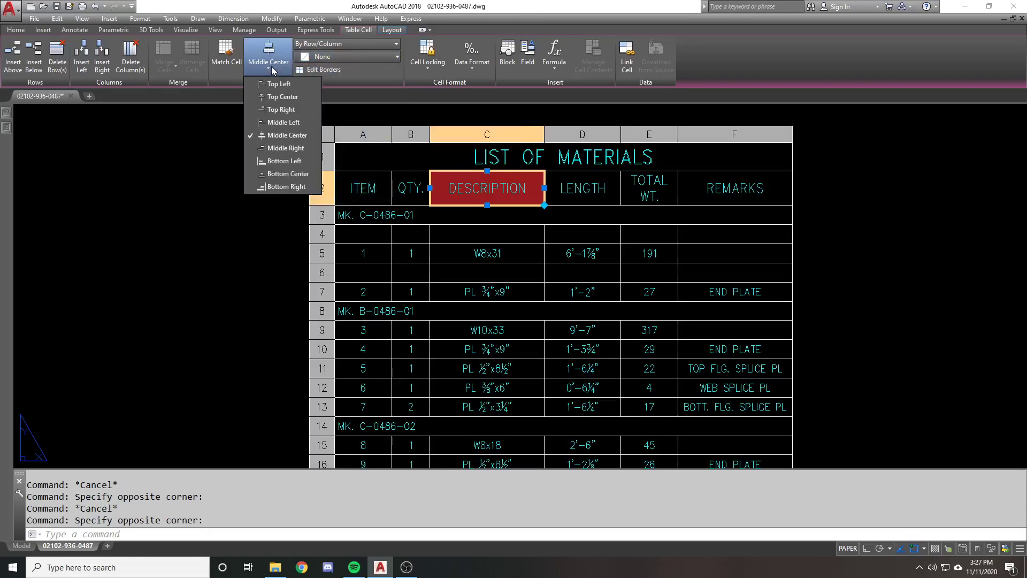
pyautogui.click(279, 123)
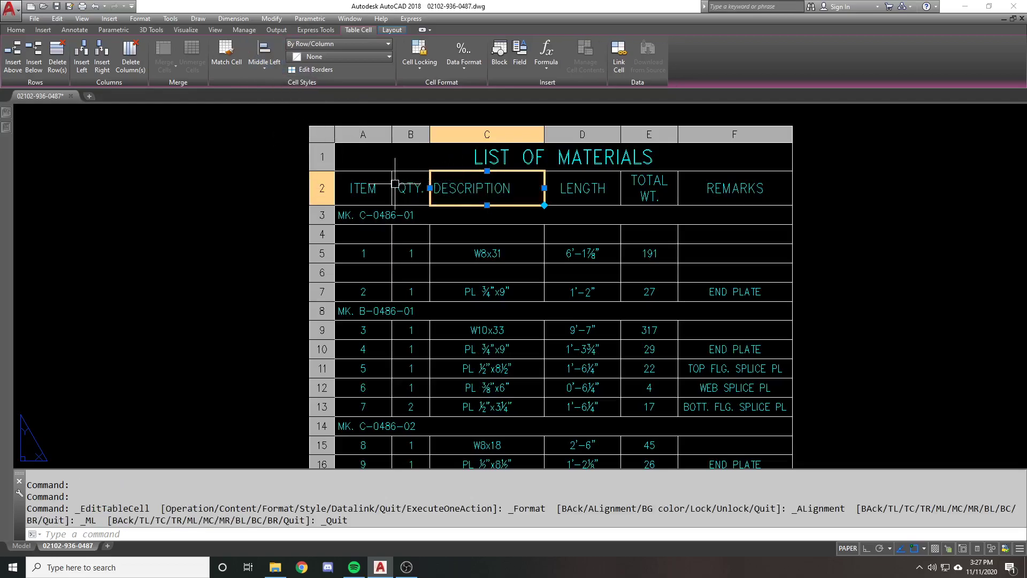
pyautogui.hotkey('ctrl', 'z')
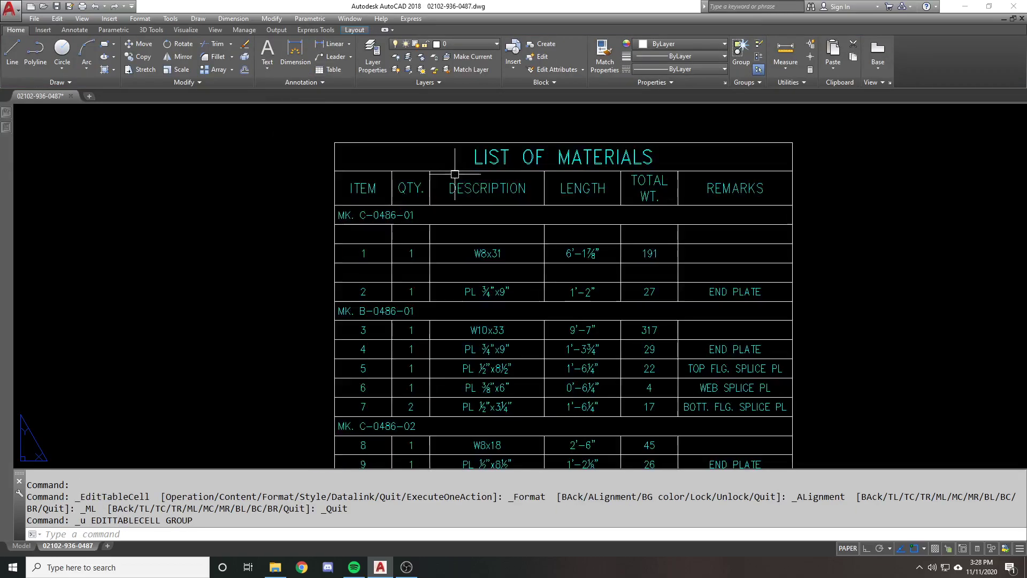
# Open the DESCRIPTION header cell for text editing and close the editor without changes.
pyautogui.click(455, 181)
pyautogui.doubleClick(459, 191)
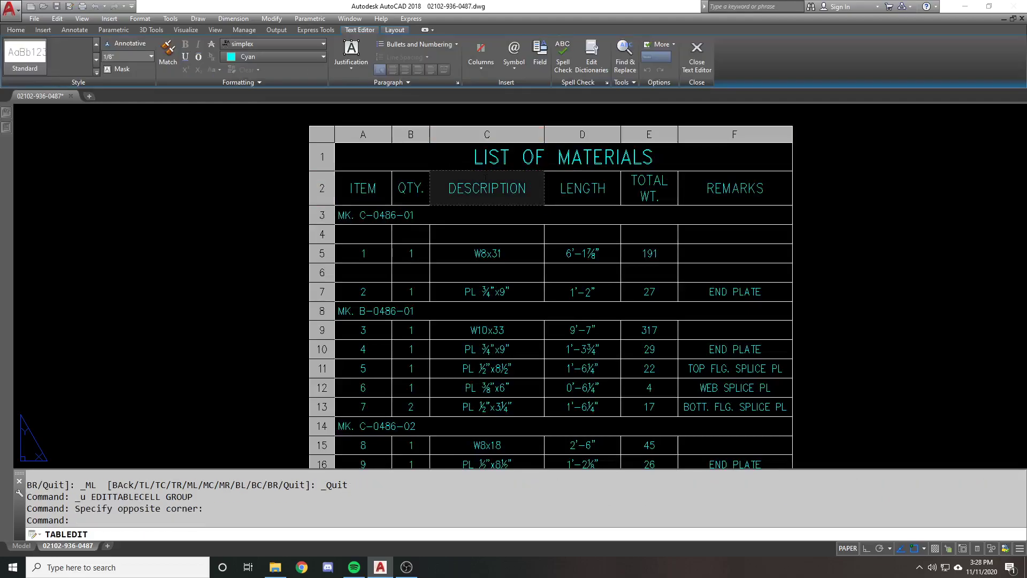
pyautogui.click(475, 229)
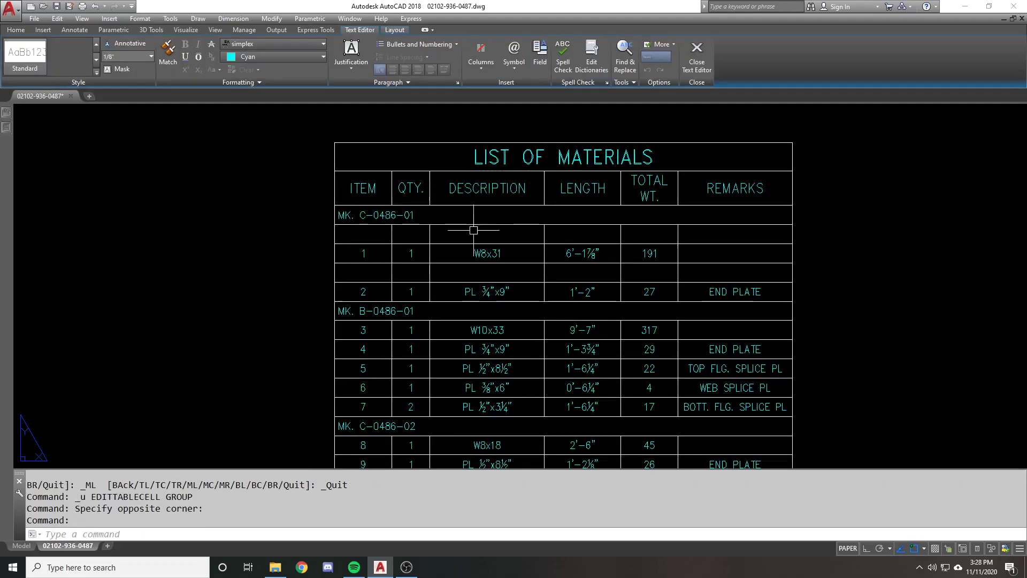
# Replace the DESCRIPTION header text with SIZE and undo the change, leaving the cell's text editor closed.
pyautogui.click(471, 185)
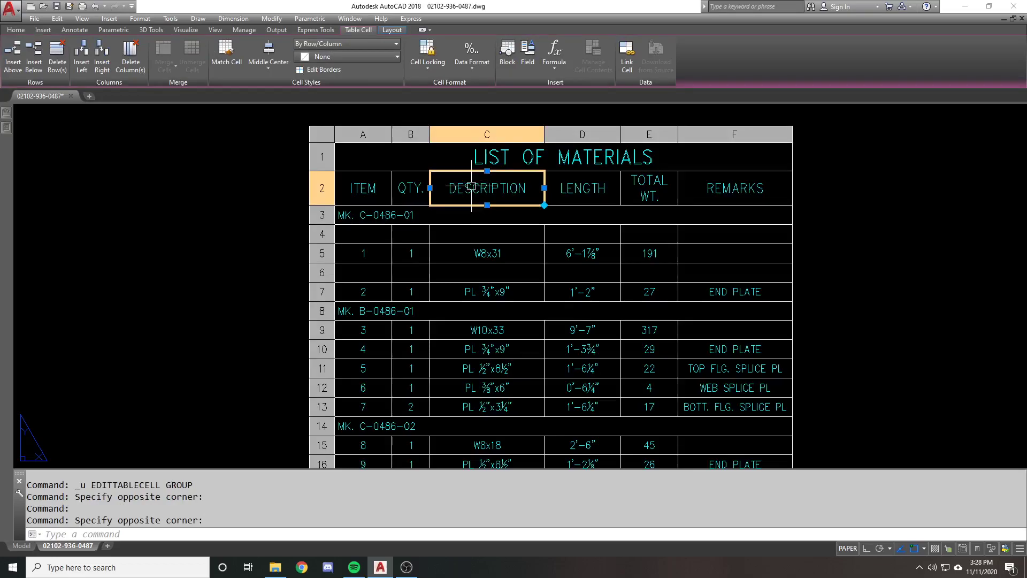
pyautogui.write('SIZ')
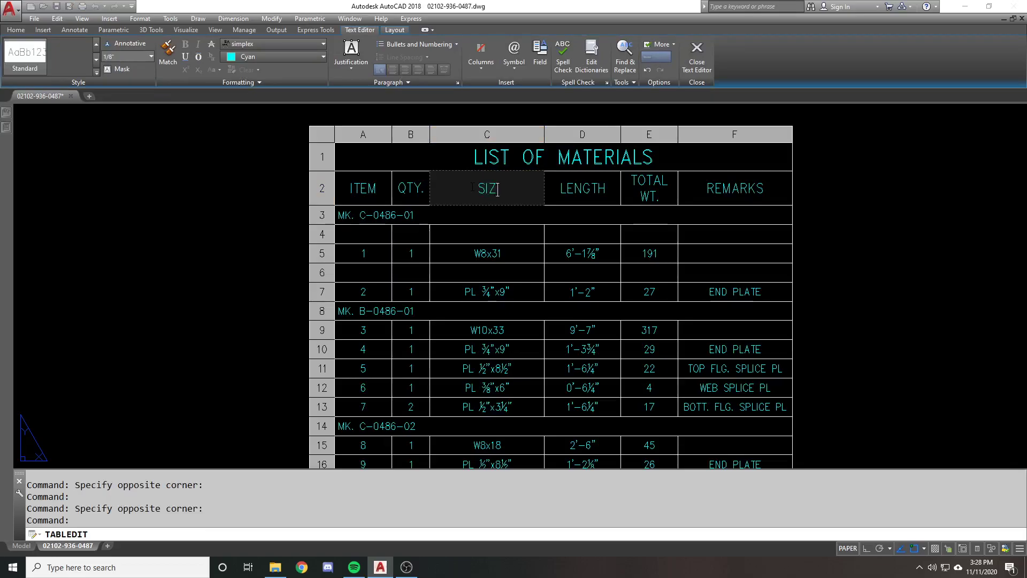
pyautogui.write('E')
pyautogui.click(545, 248)
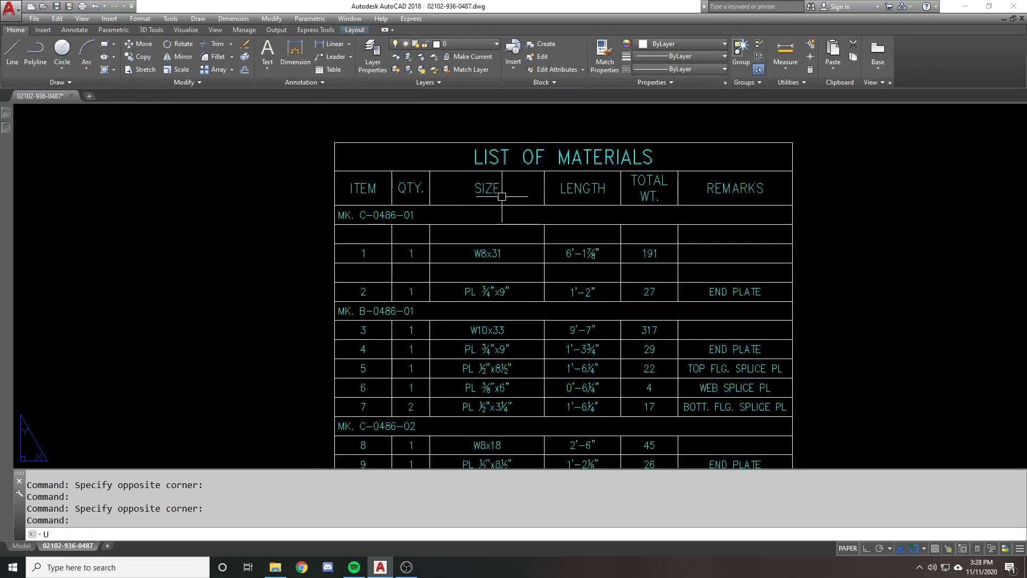
pyautogui.hotkey('ctrl', 'z')
pyautogui.doubleClick(449, 190)
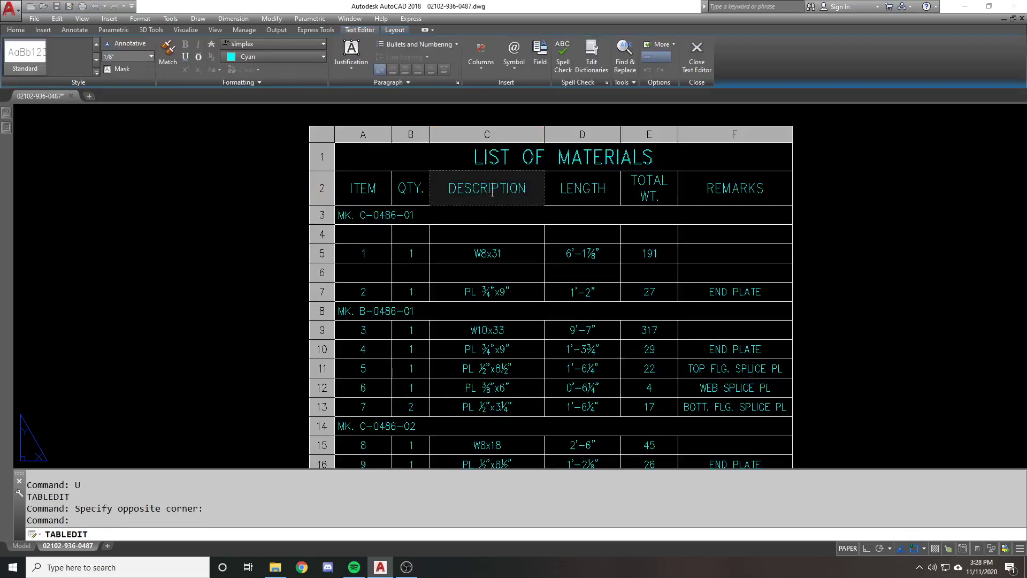
pyautogui.press('Escape')
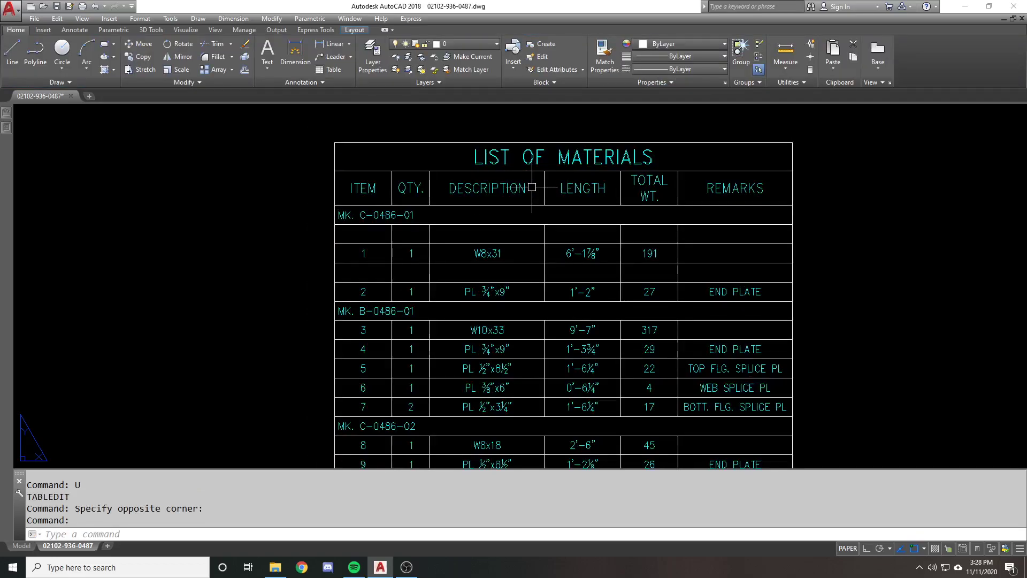
# Copy the DESCRIPTION header cell and paste it over the LENGTH header cell.
pyautogui.click(436, 187)
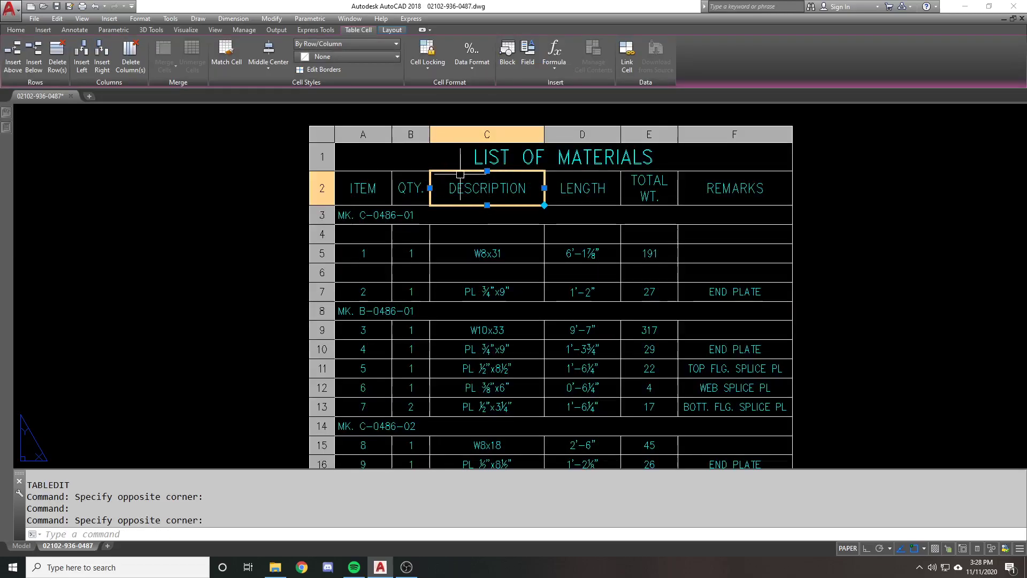
pyautogui.click(580, 190)
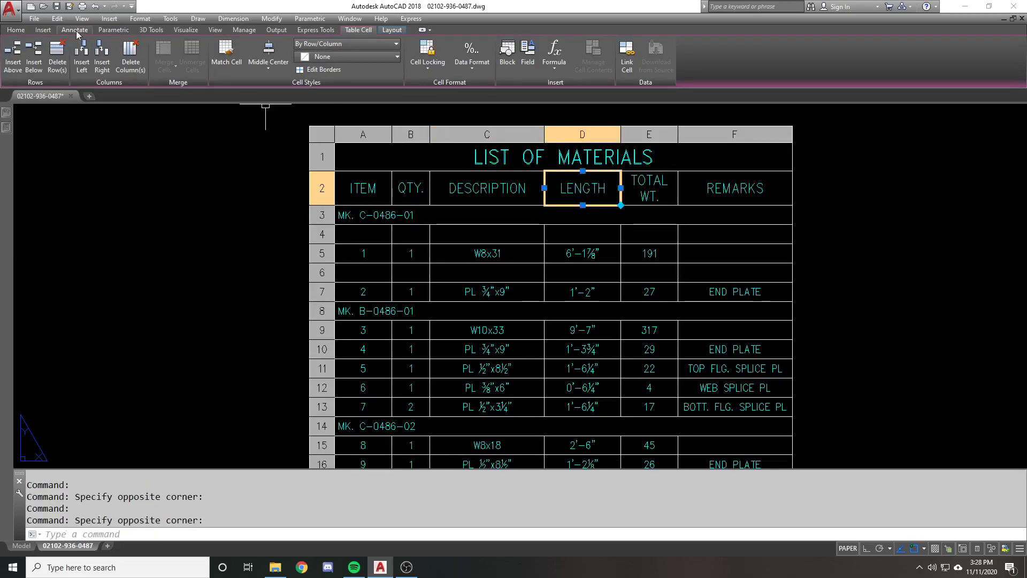
pyautogui.click(57, 18)
pyautogui.moveTo(234, 18)
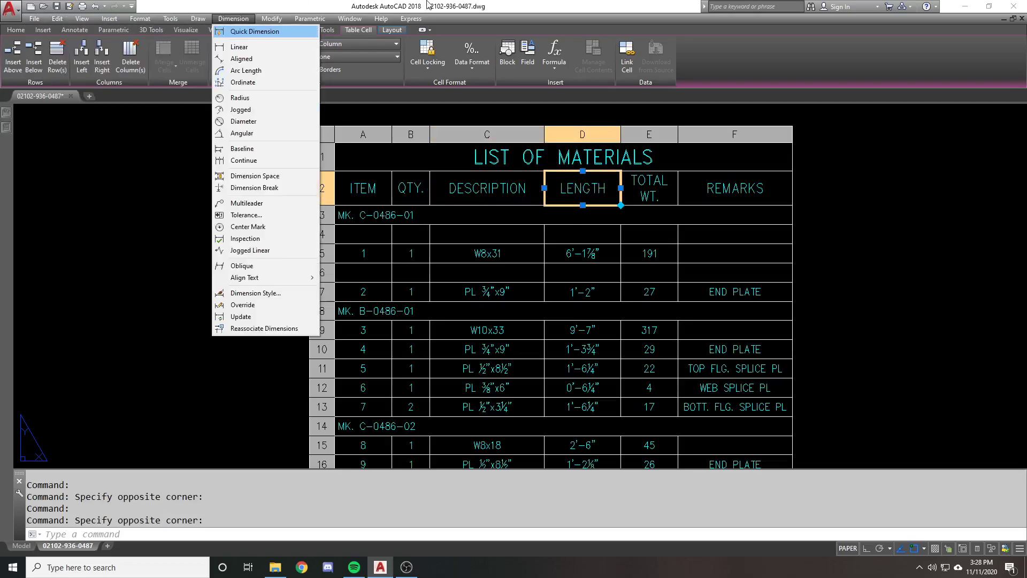
pyautogui.click(428, 5)
pyautogui.write('DESCRIPTION')
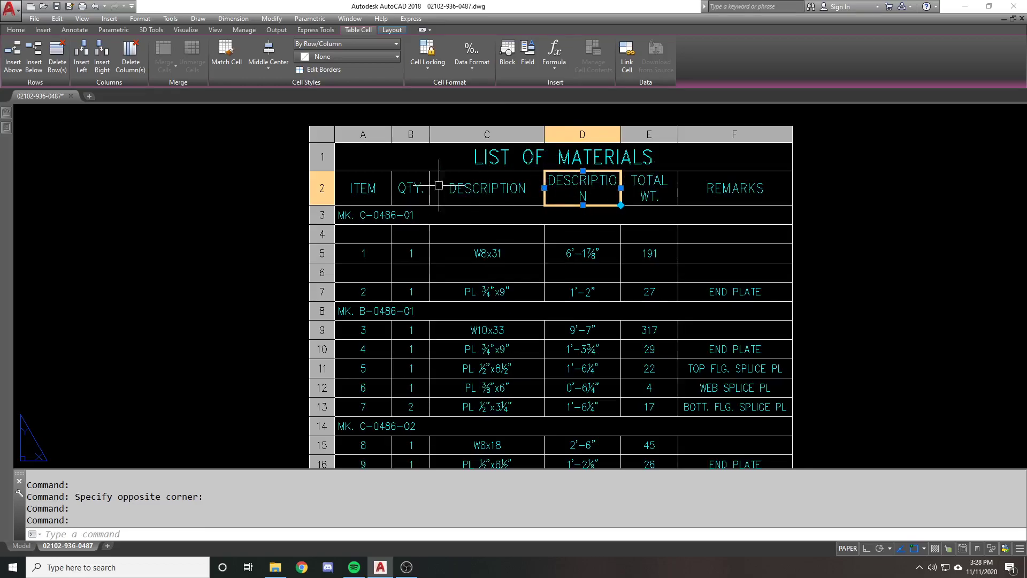
pyautogui.hotkey('ctrl', 'z')
pyautogui.click(519, 243)
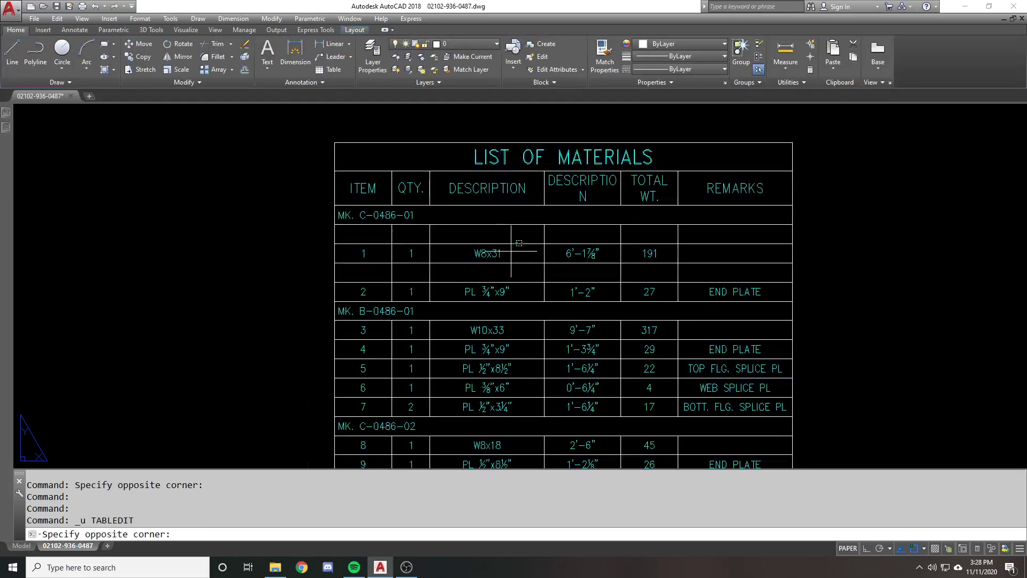
# Compare the data formats of item 1's TOTAL WT. cell and its W8x31 description cell.
pyautogui.click(560, 252)
pyautogui.click(588, 251)
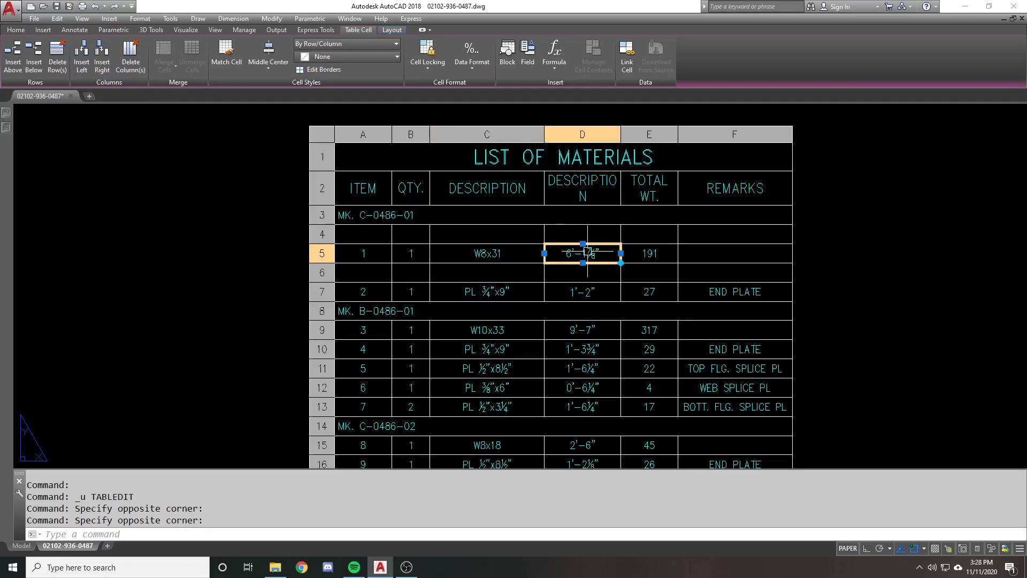
pyautogui.click(649, 249)
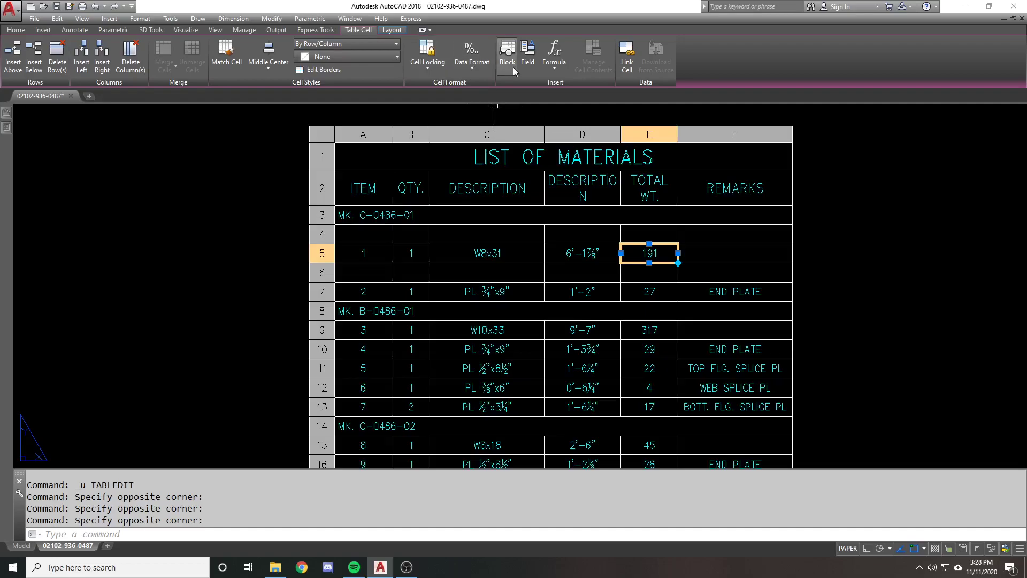
pyautogui.click(475, 67)
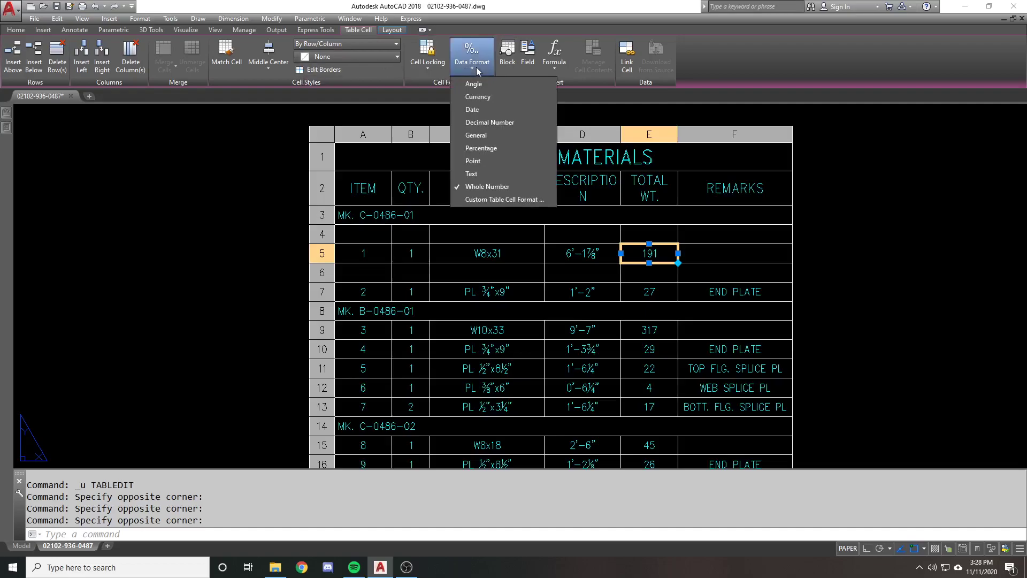
pyautogui.click(471, 174)
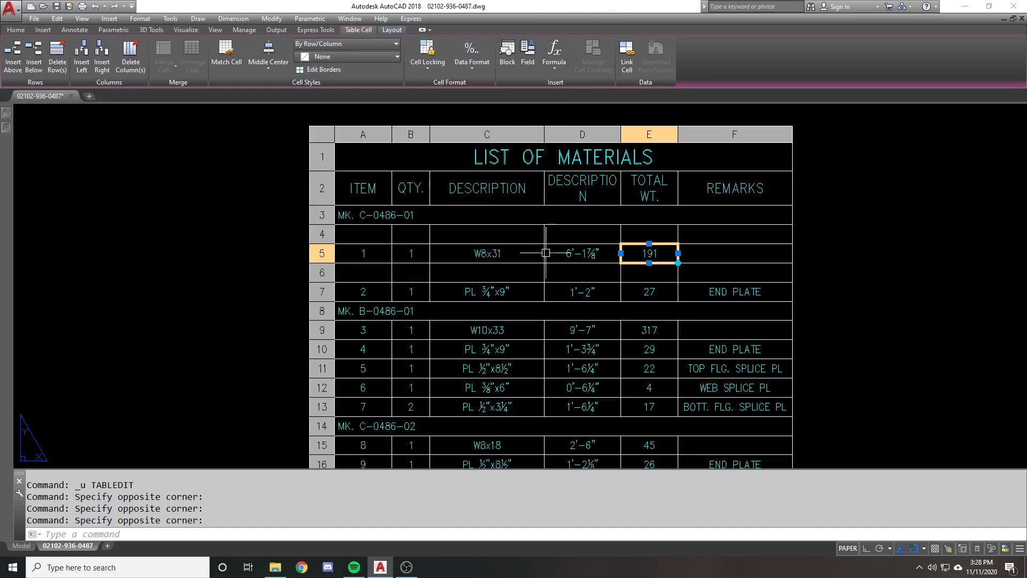
pyautogui.click(518, 252)
pyautogui.click(482, 71)
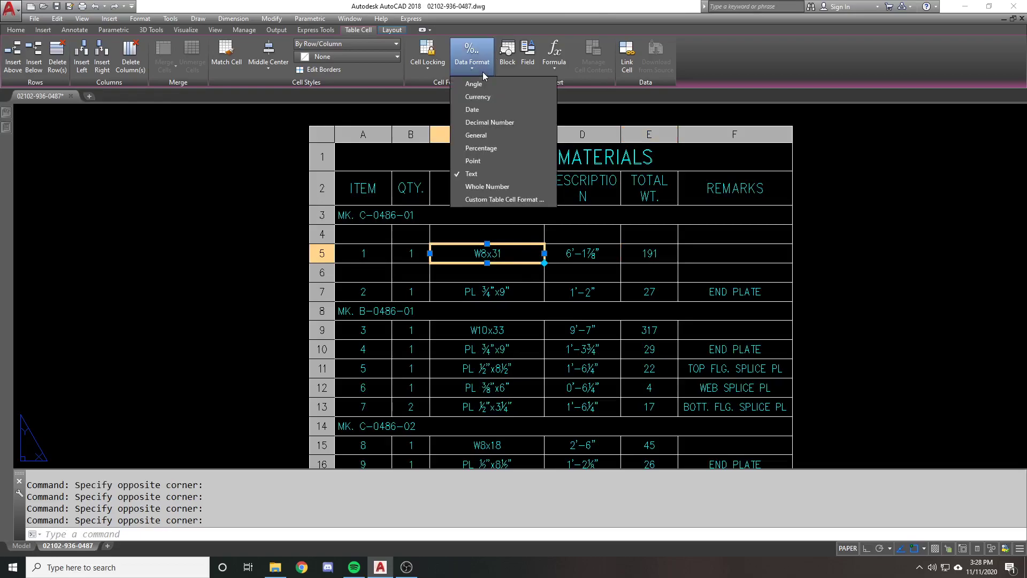
pyautogui.click(496, 188)
# Try pasting the W8x31 cell into item 1's TOTAL WT. cell to check its data format, and undo the paste.
pyautogui.hotkey('ctrl', 'c')
pyautogui.click(637, 253)
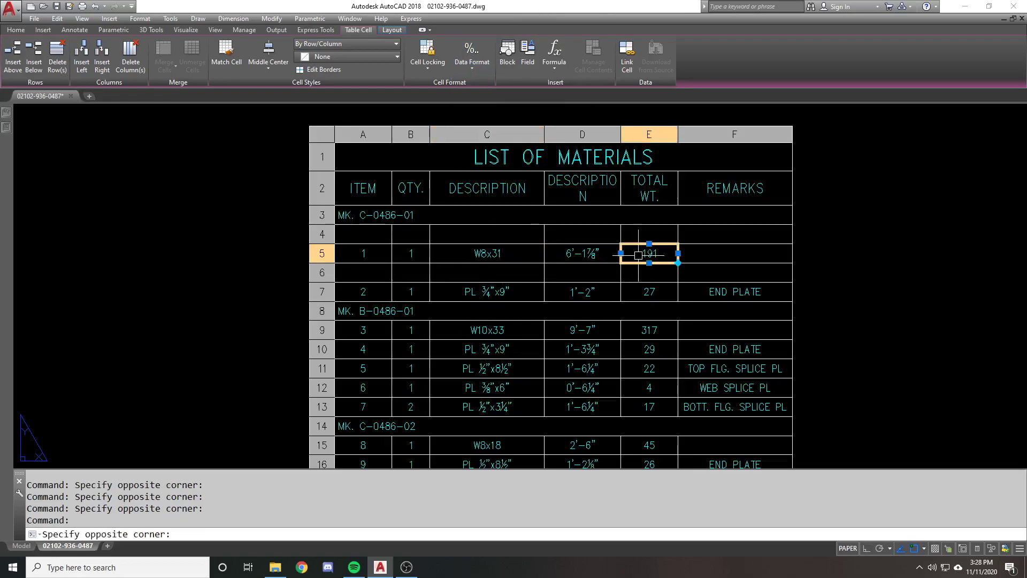
pyautogui.hotkey('ctrl', 'v')
pyautogui.click(471, 59)
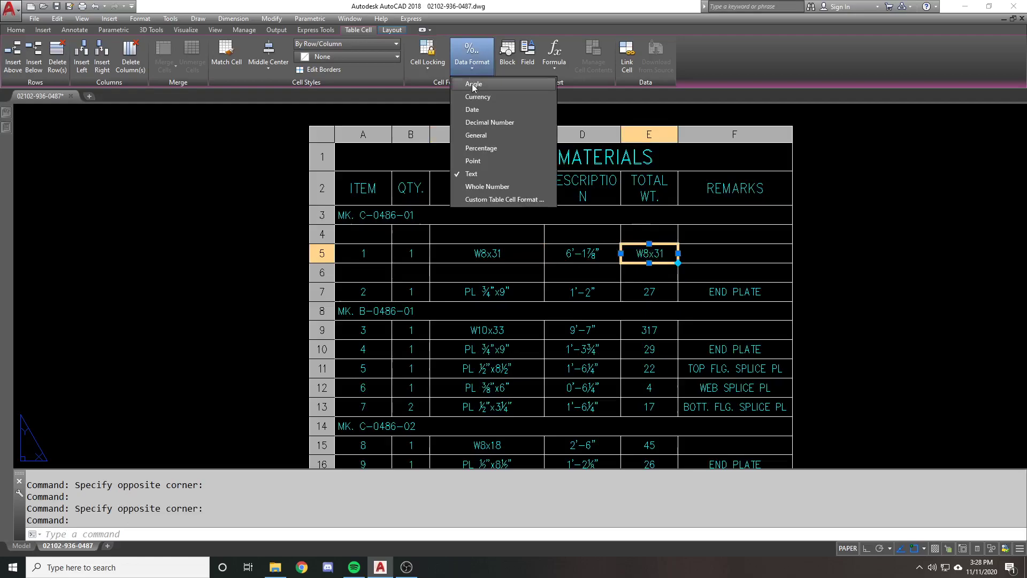
pyautogui.click(567, 194)
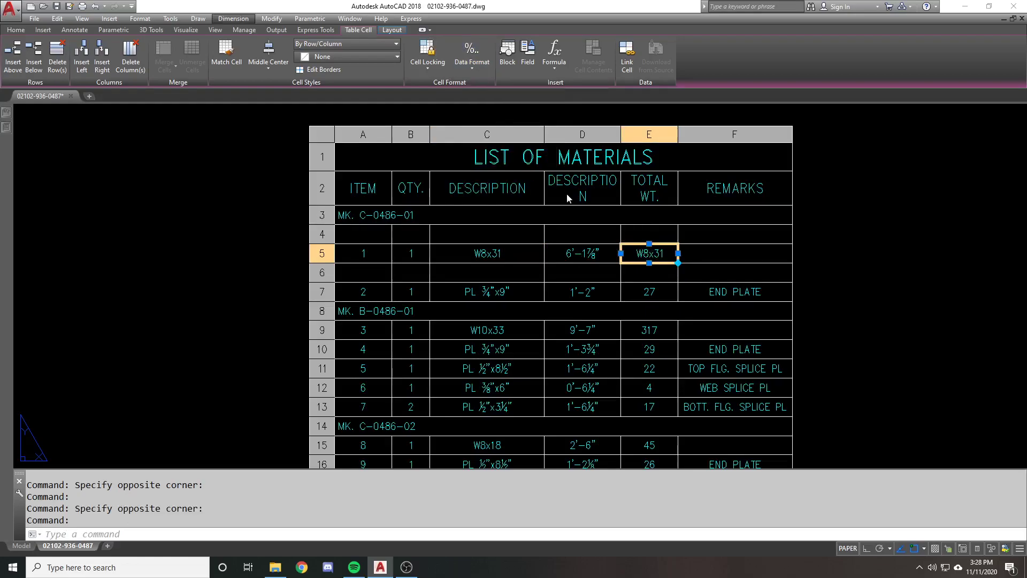
pyautogui.click(517, 261)
pyautogui.press('Escape')
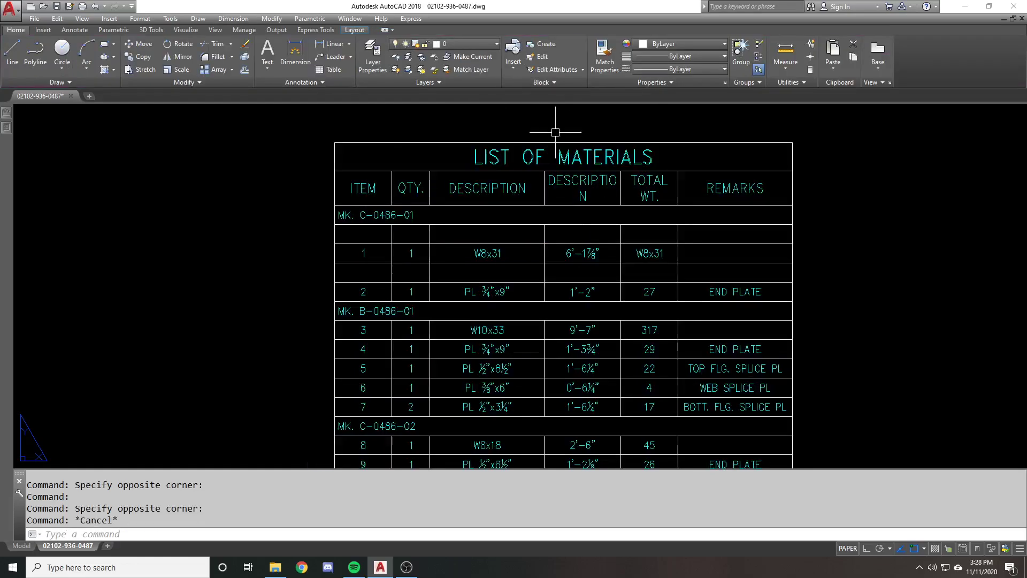
pyautogui.click(517, 256)
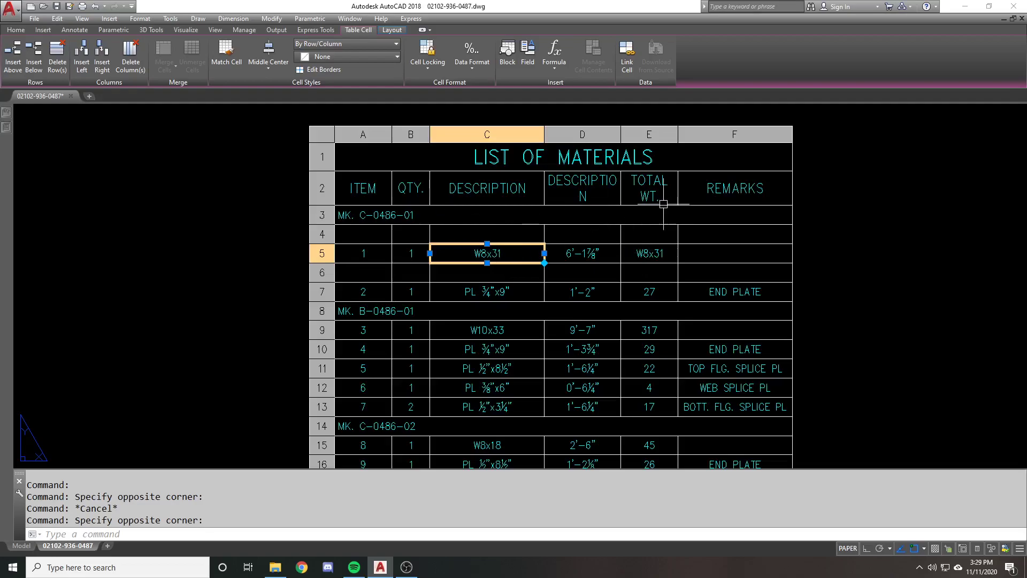
pyautogui.hotkey('ctrl', 'z')
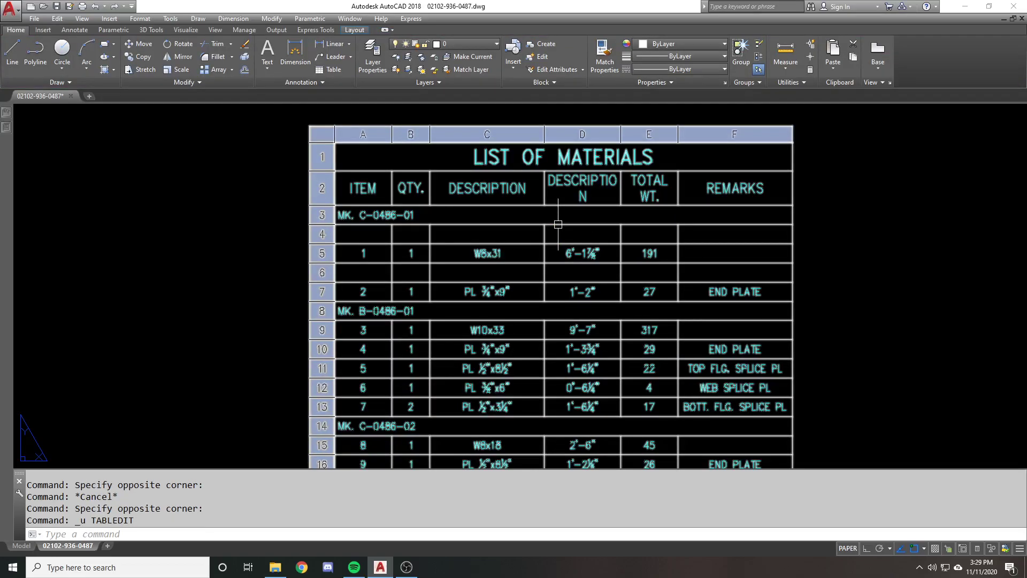
pyautogui.hotkey('ctrl', 'c')
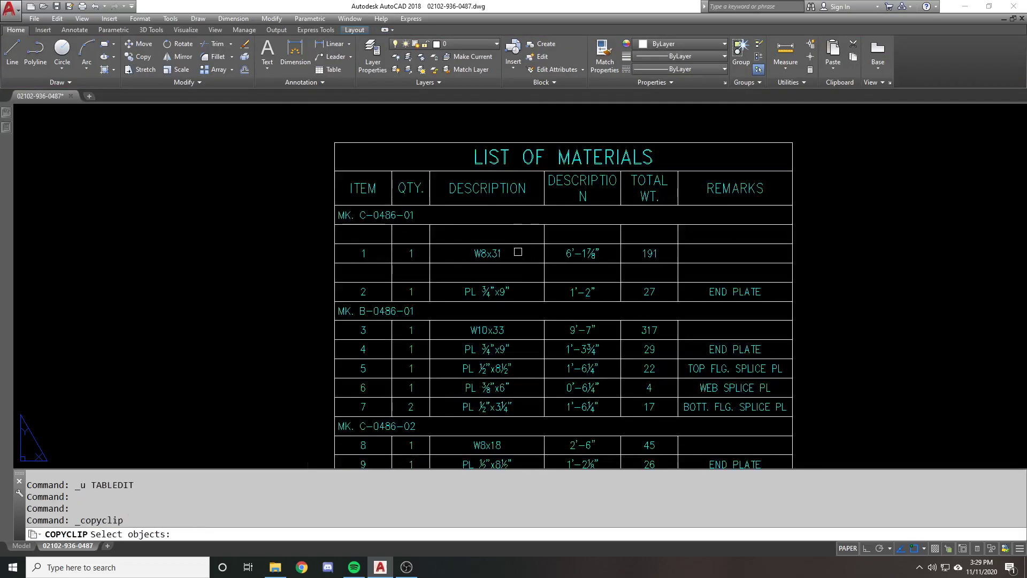
pyautogui.click(517, 252)
pyautogui.press('Escape')
pyautogui.click(483, 253)
pyautogui.press('Escape')
pyautogui.press('Escape')
# Copy item 1's W8x31 cell into the TOTAL WT. cells of rows 4 to 7 and undo the paste.
pyautogui.click(483, 253)
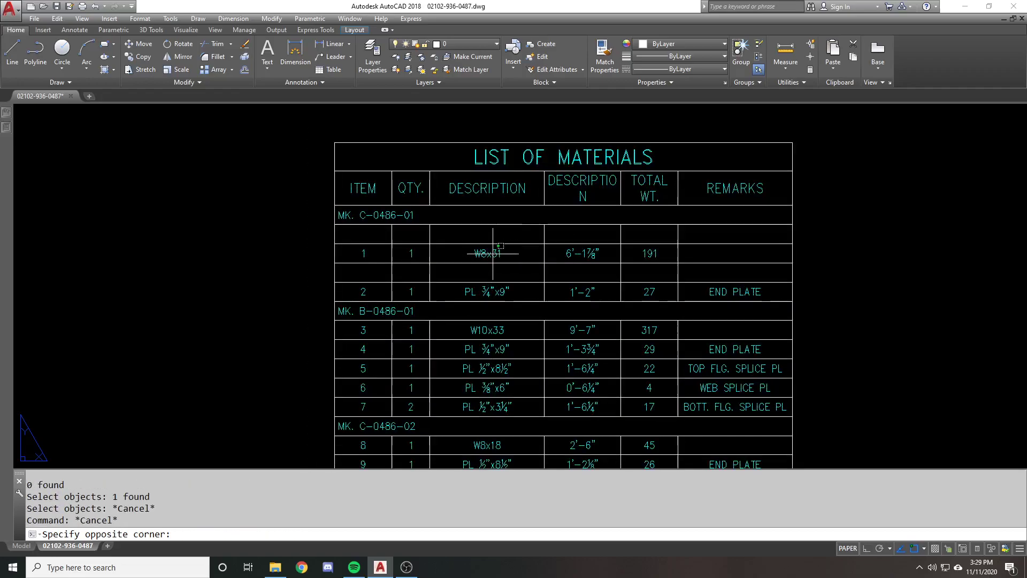
pyautogui.moveTo(653, 229); pyautogui.dragTo(625, 280)
pyautogui.hotkey('ctrl', 'v')
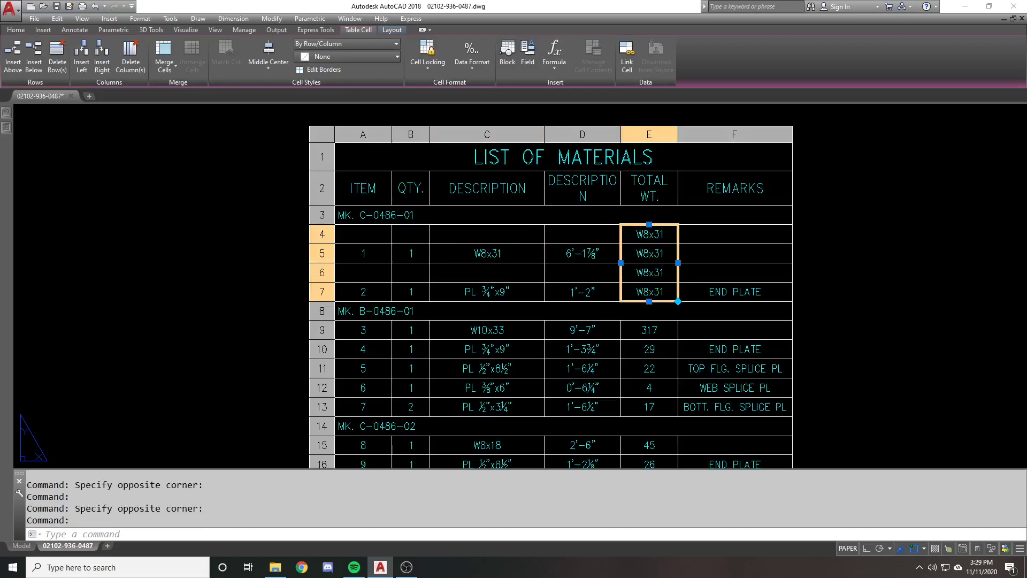
pyautogui.press('Escape')
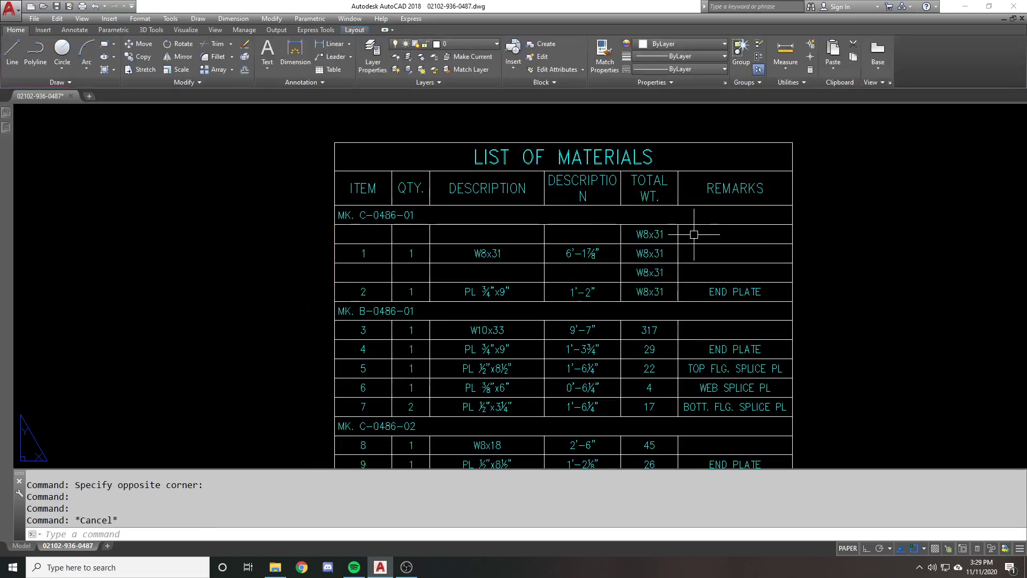
pyautogui.hotkey('ctrl', 'z')
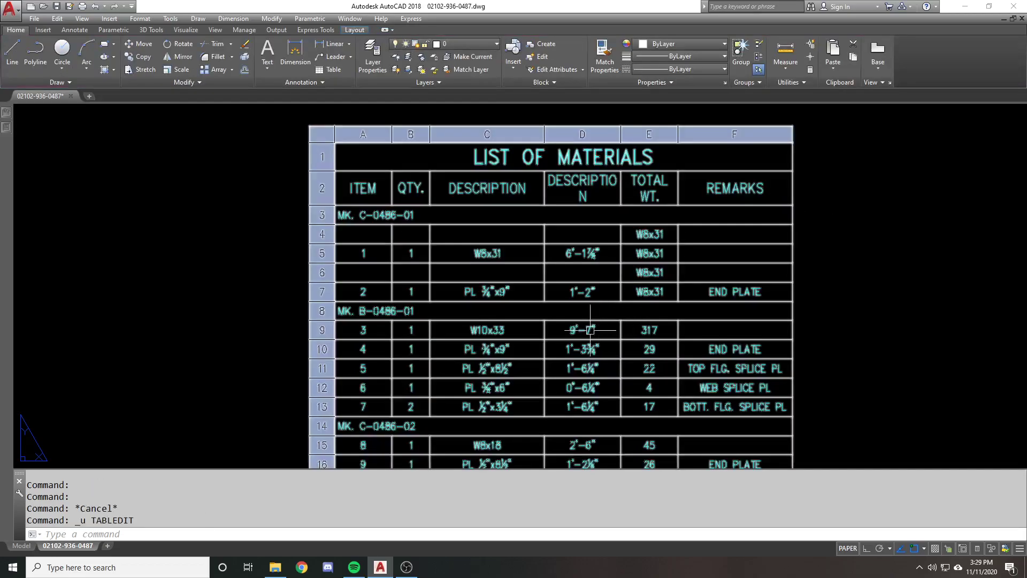
pyautogui.press('Escape')
pyautogui.hotkey('ctrl', 'z')
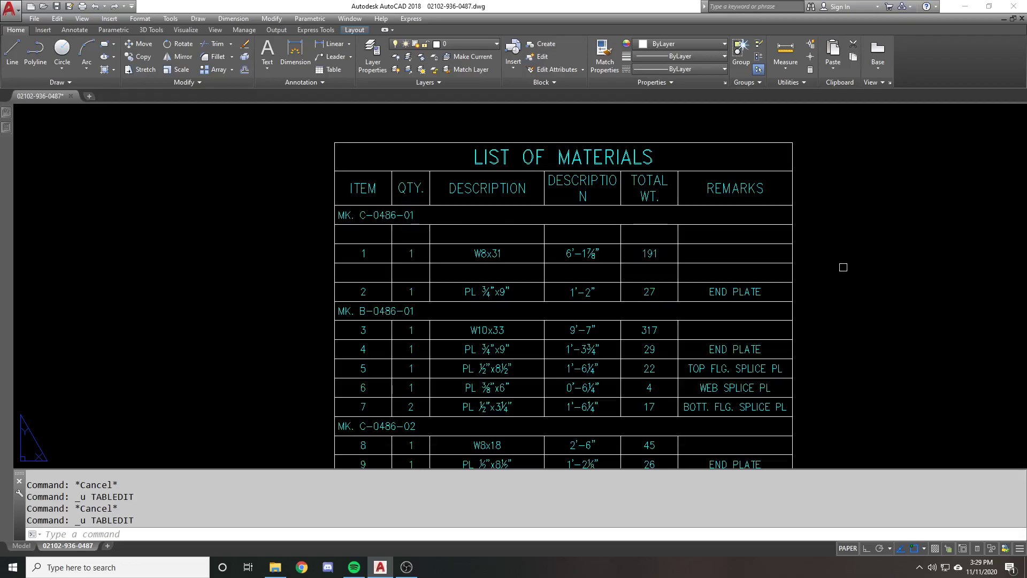
pyautogui.press('Escape')
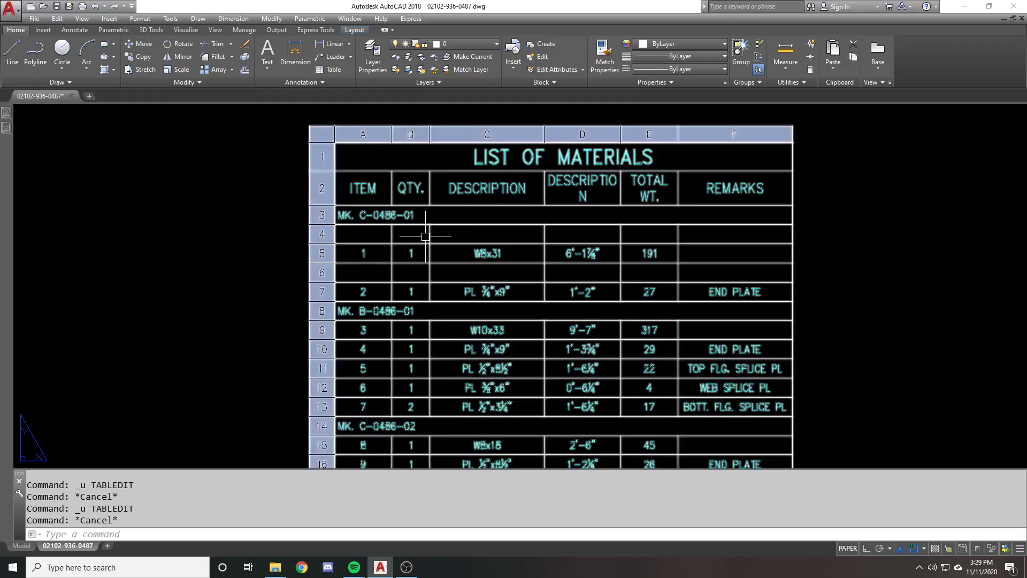
# Copy item 1's cells from ITEM through TOTAL WT. into blank row 6 and undo the paste.
pyautogui.click(470, 253)
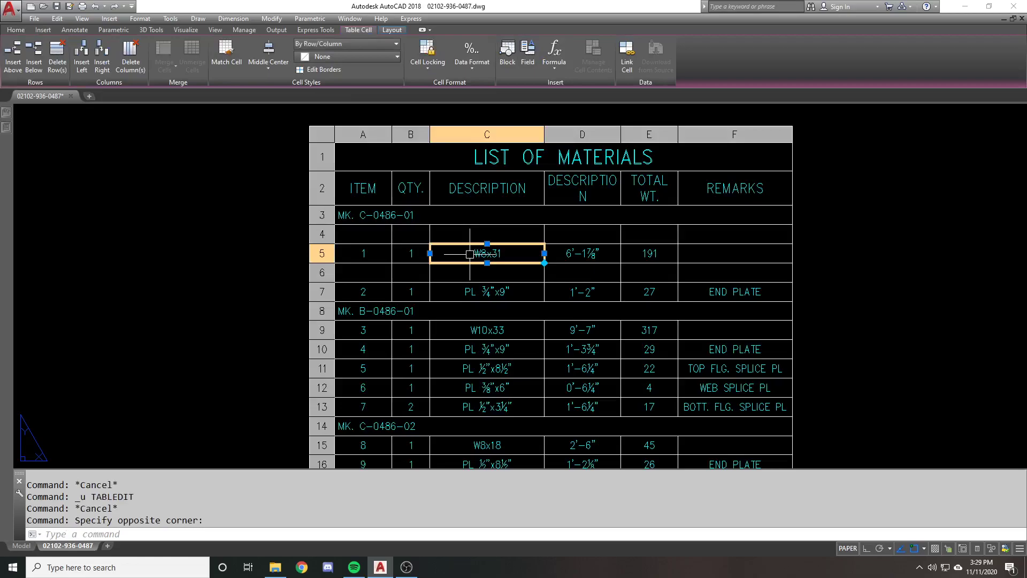
pyautogui.moveTo(363, 246); pyautogui.dragTo(658, 254)
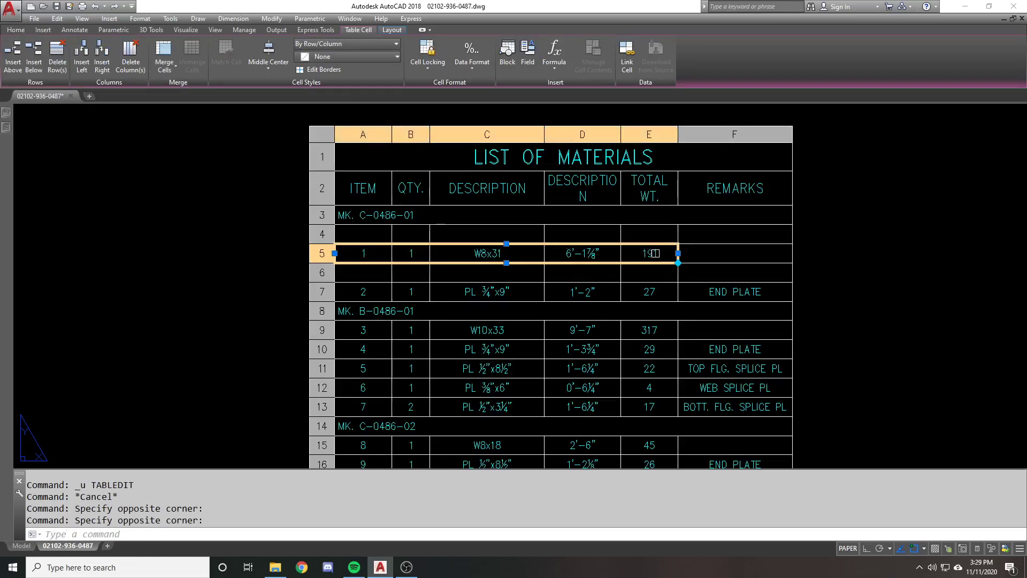
pyautogui.hotkey('ctrl', 'c')
pyautogui.moveTo(361, 274); pyautogui.dragTo(674, 273)
pyautogui.click(663, 273)
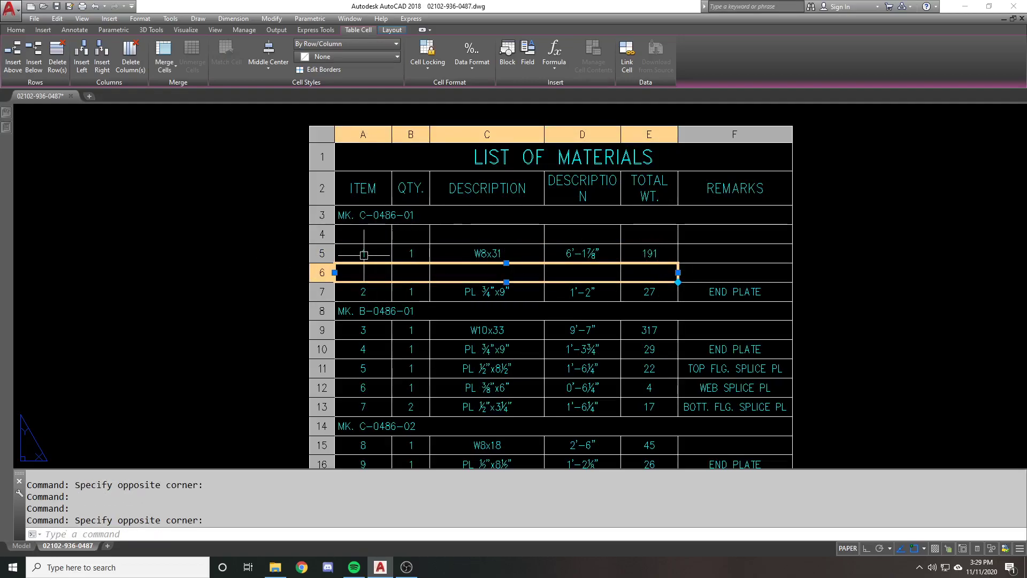
pyautogui.click(364, 272)
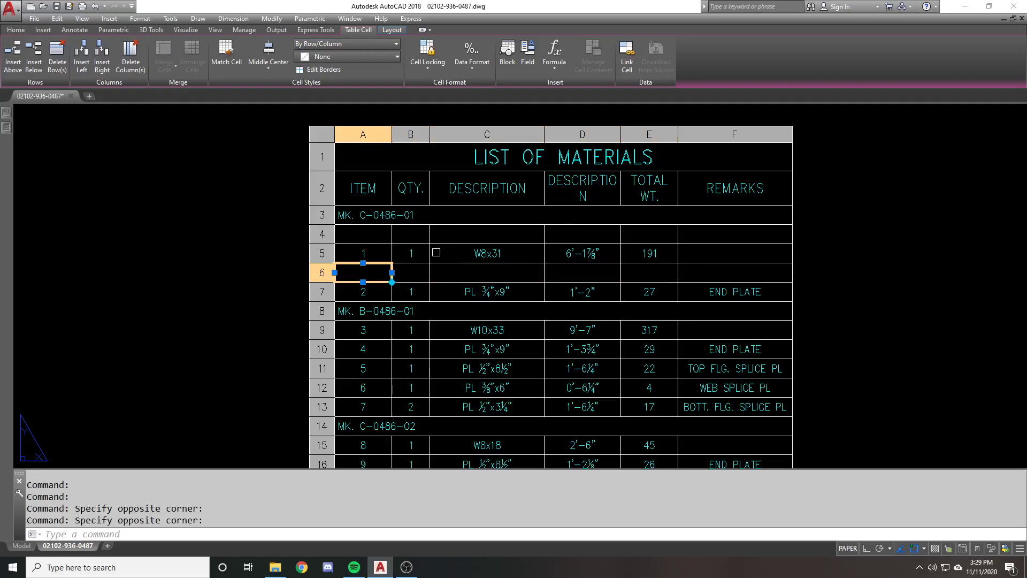
pyautogui.hotkey('ctrl', 'v')
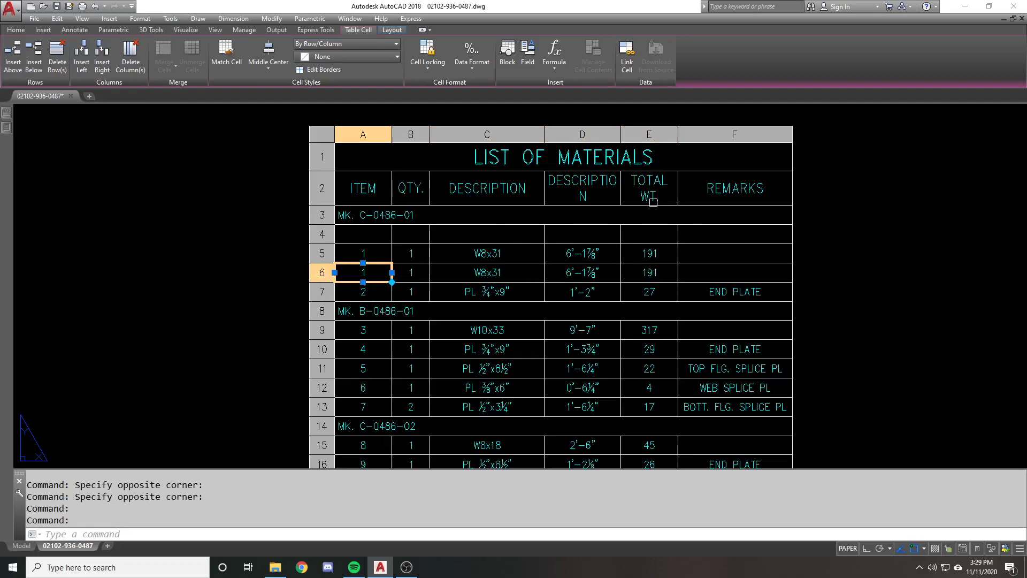
pyautogui.hotkey('ctrl', 'z')
pyautogui.hotkey('ctrl', 'z')
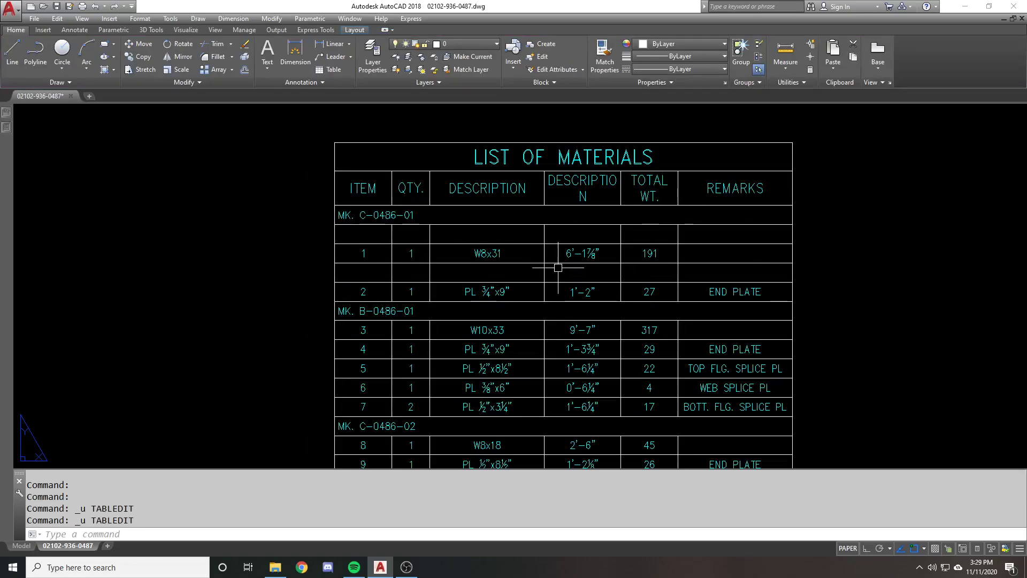
# Unmerge the MK. C-0486-01 heading row into its separate column cells.
pyautogui.click(468, 248)
pyautogui.press('Escape')
pyautogui.click(442, 214)
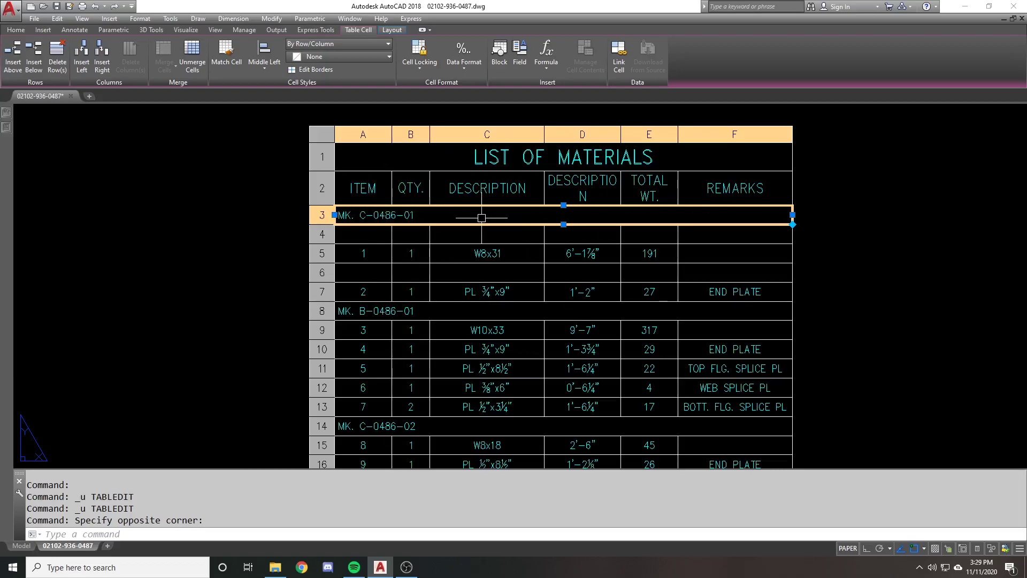
pyautogui.click(193, 58)
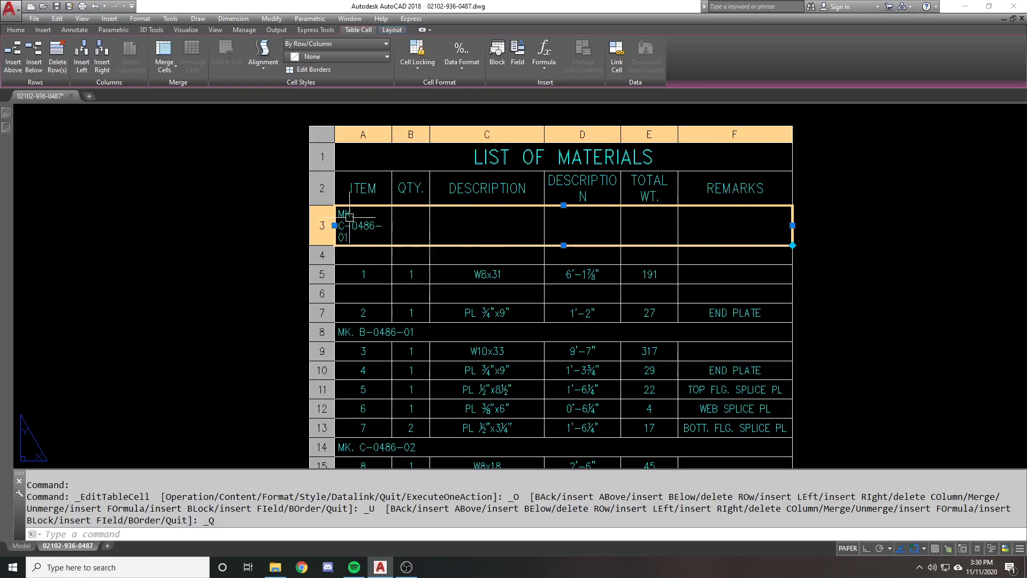
# Merge all cells of row 3 back into one heading cell, and undo both the merge and the unmerge.
pyautogui.click(376, 220)
pyautogui.moveTo(375, 221); pyautogui.dragTo(754, 226)
pyautogui.click(163, 59)
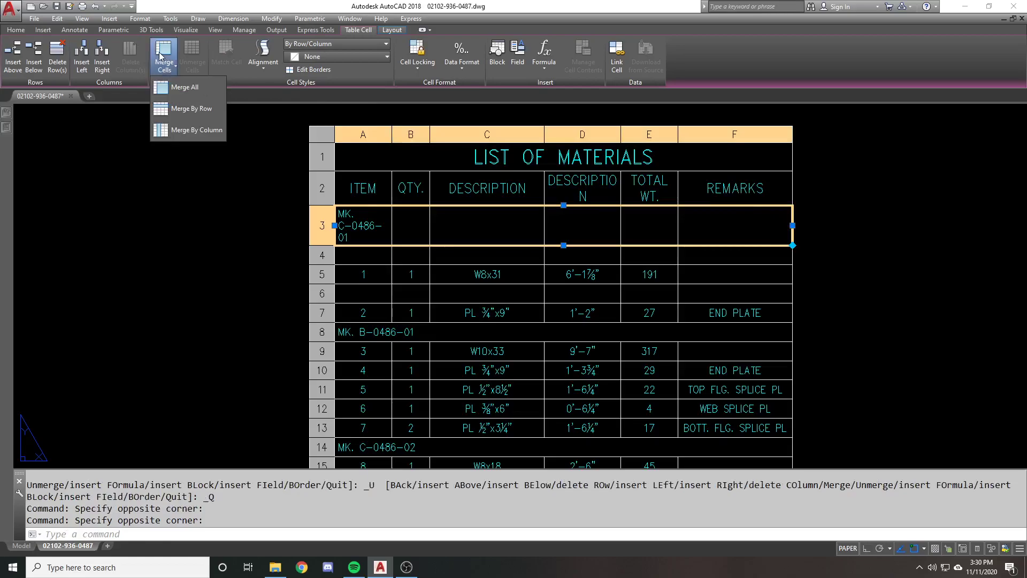
pyautogui.click(172, 109)
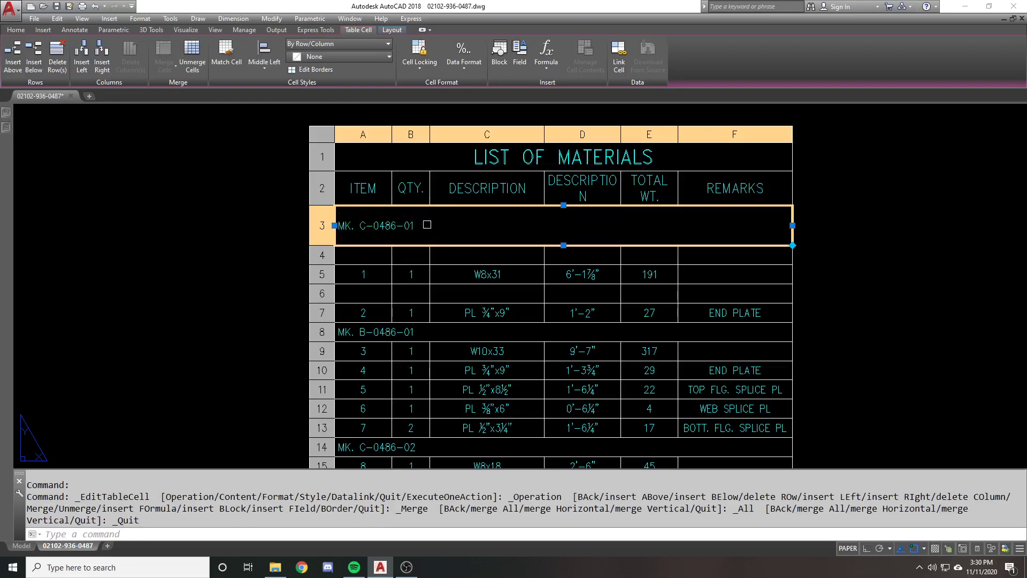
pyautogui.hotkey('ctrl', 'z')
pyautogui.hotkey('ctrl', 'z')
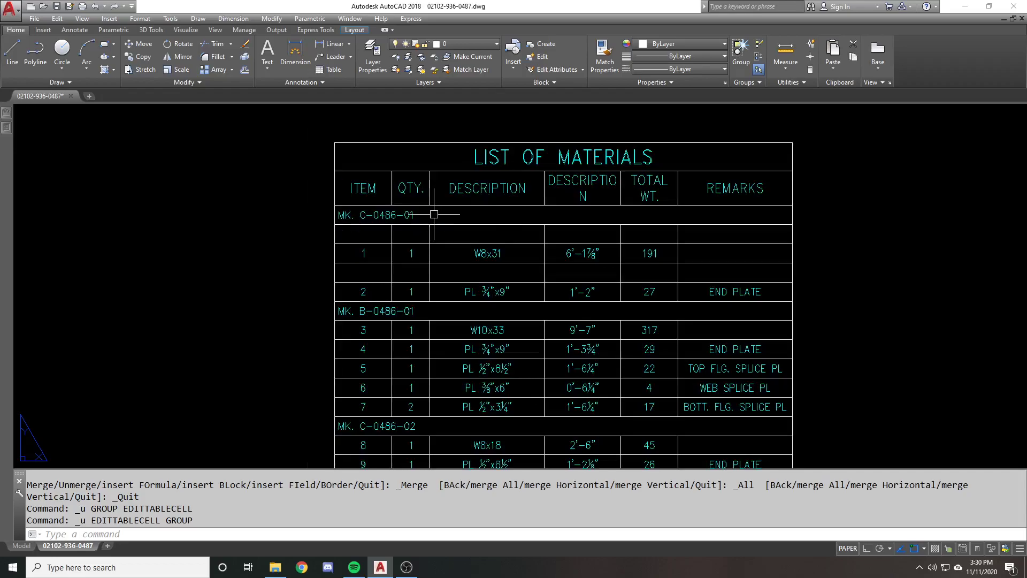
# Paste item 1's W8x31 cell into the merged MK. C-0486-01 row and undo the paste.
pyautogui.click(461, 254)
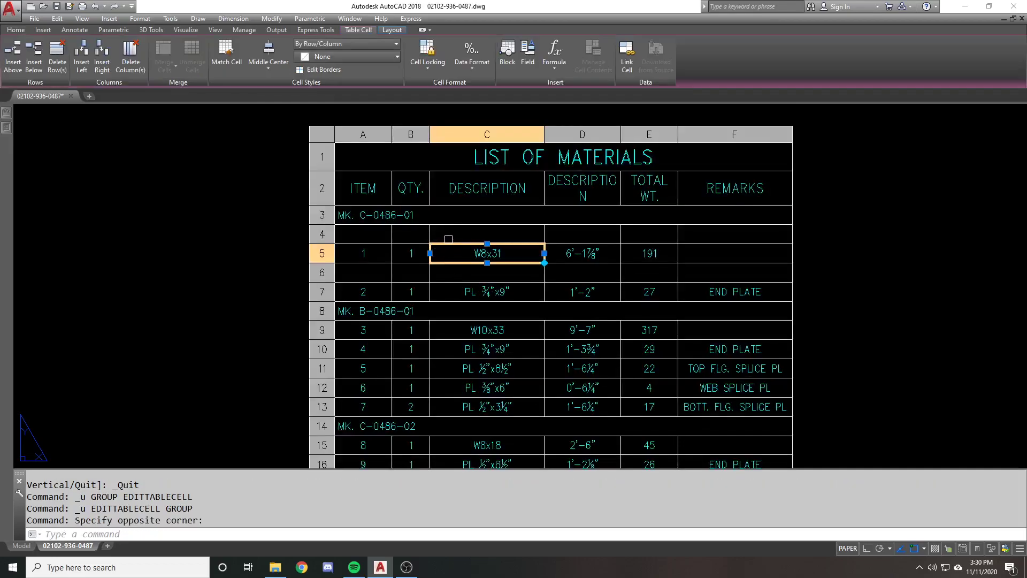
pyautogui.click(427, 213)
pyautogui.hotkey('ctrl', 'v')
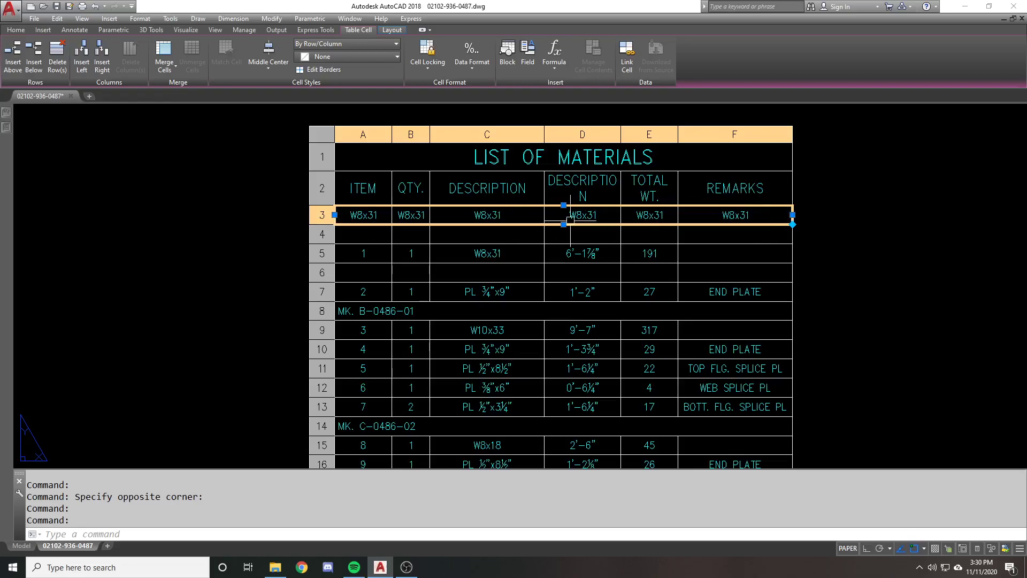
pyautogui.click(324, 225)
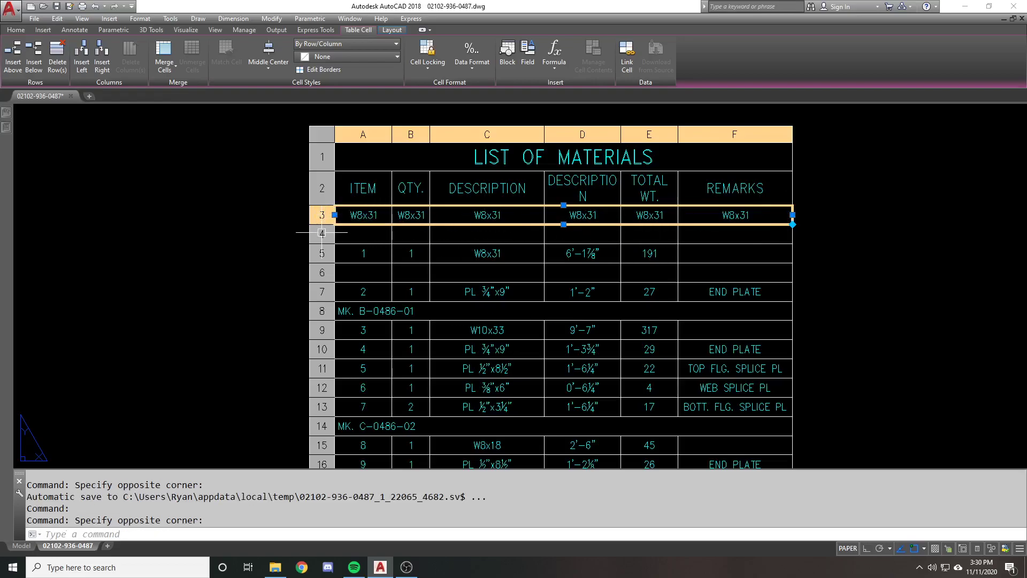
pyautogui.click(319, 215)
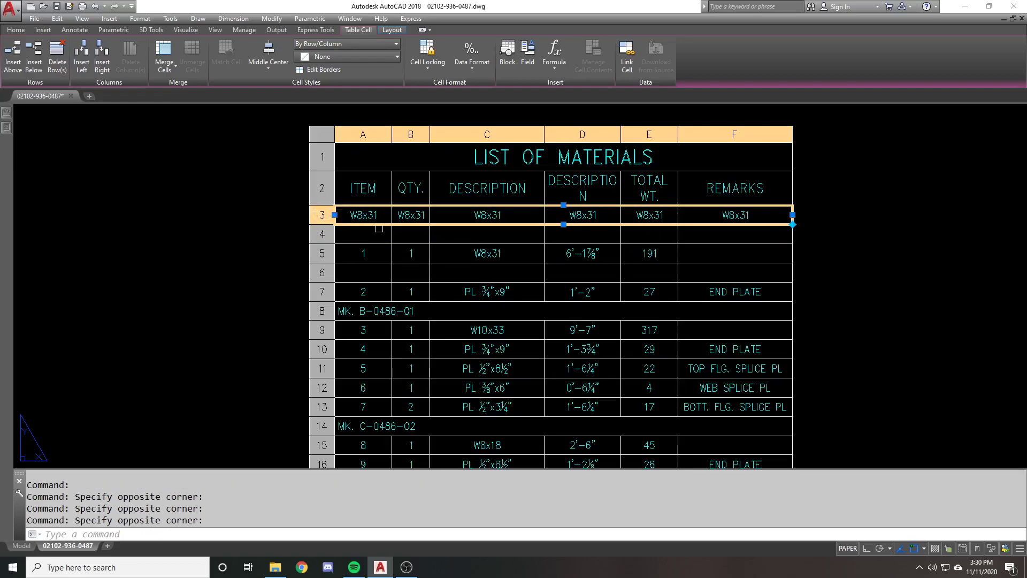
pyautogui.hotkey('ctrl', 'z')
pyautogui.hotkey('ctrl', 'z')
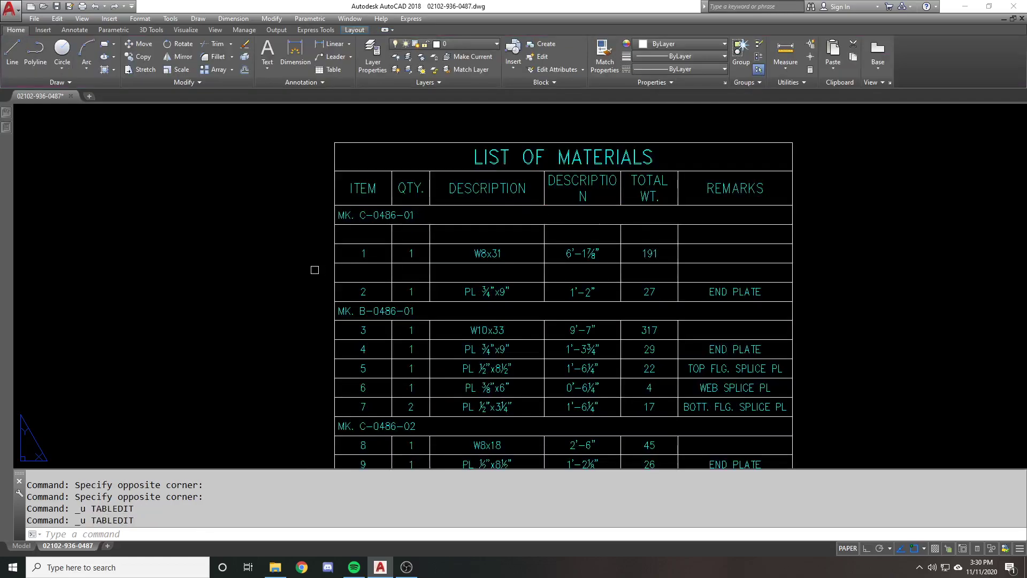
# Copy item 1's W8x31 cell across all of blank row 4 and undo the paste.
pyautogui.click(485, 250)
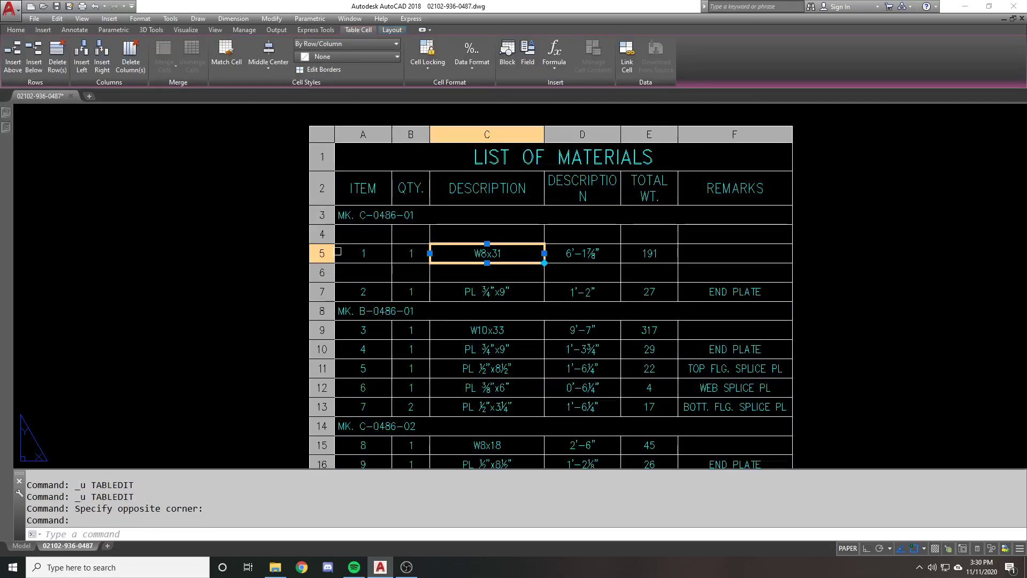
pyautogui.click(322, 234)
pyautogui.hotkey('ctrl', 'v')
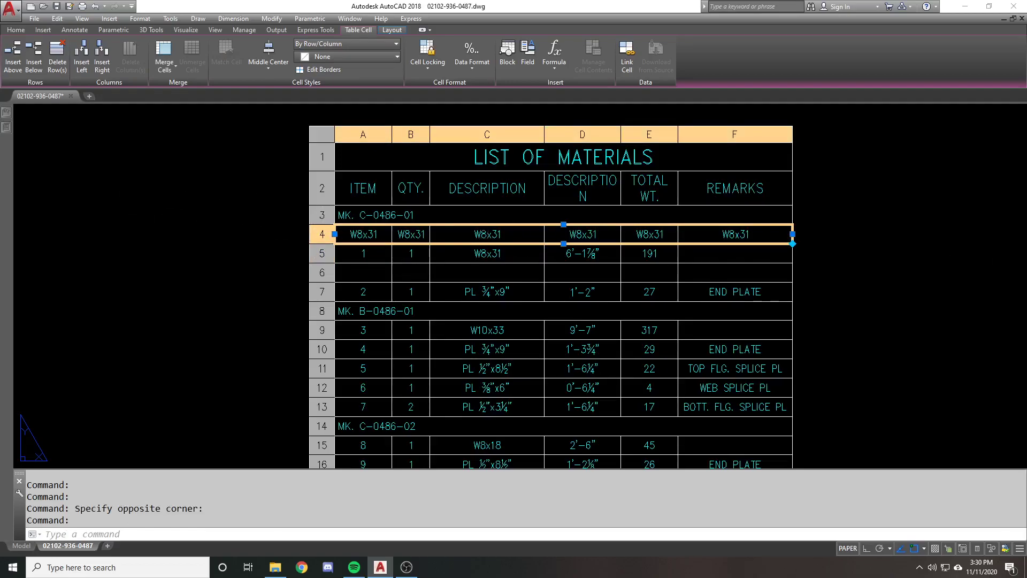
pyautogui.hotkey('ctrl', 'z')
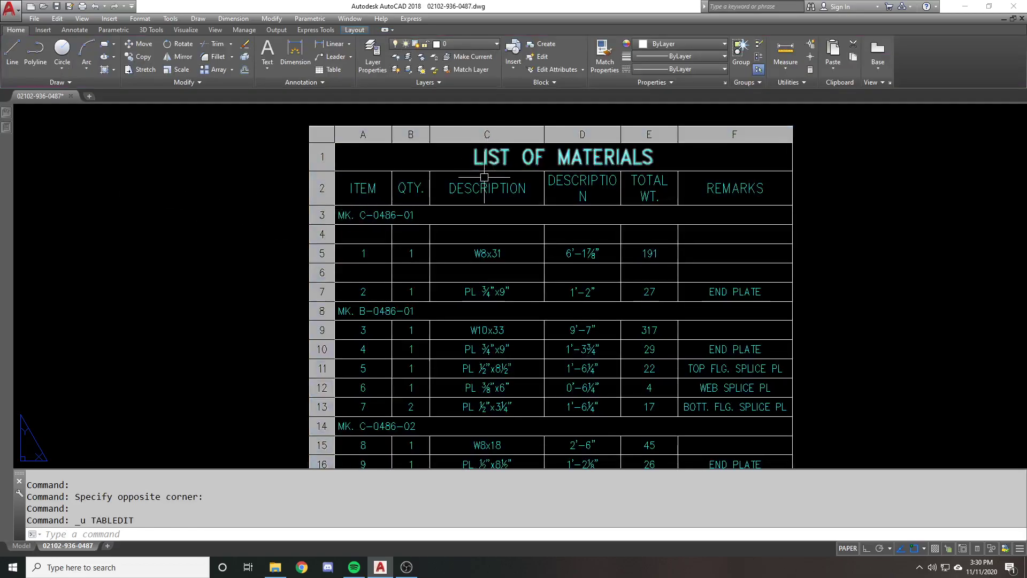
# Try to select the whole DESCRIPTION column C on its own, and cancel the selection.
pyautogui.click(488, 124)
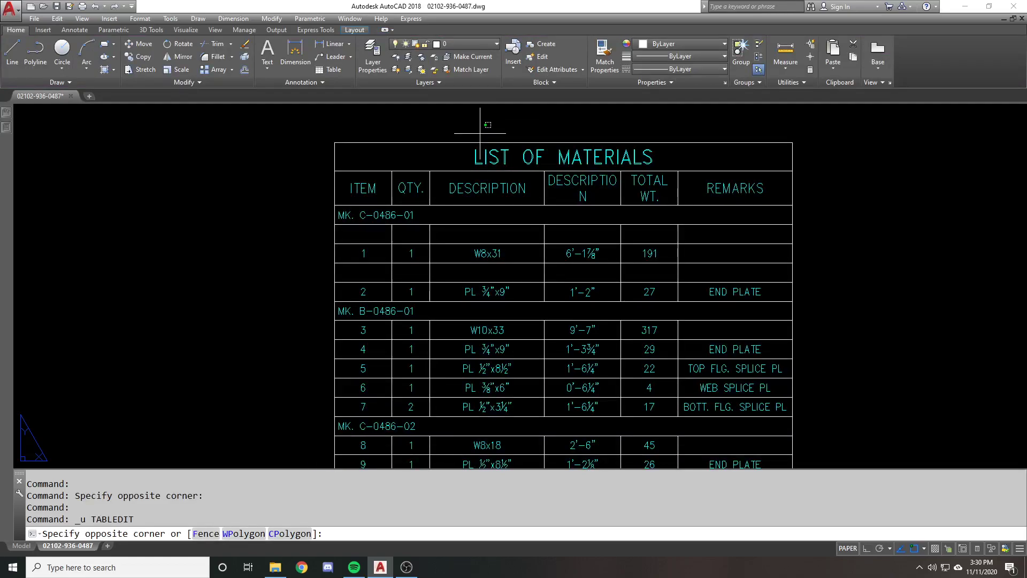
pyautogui.press('Escape')
pyautogui.click(482, 131)
pyautogui.press('Escape')
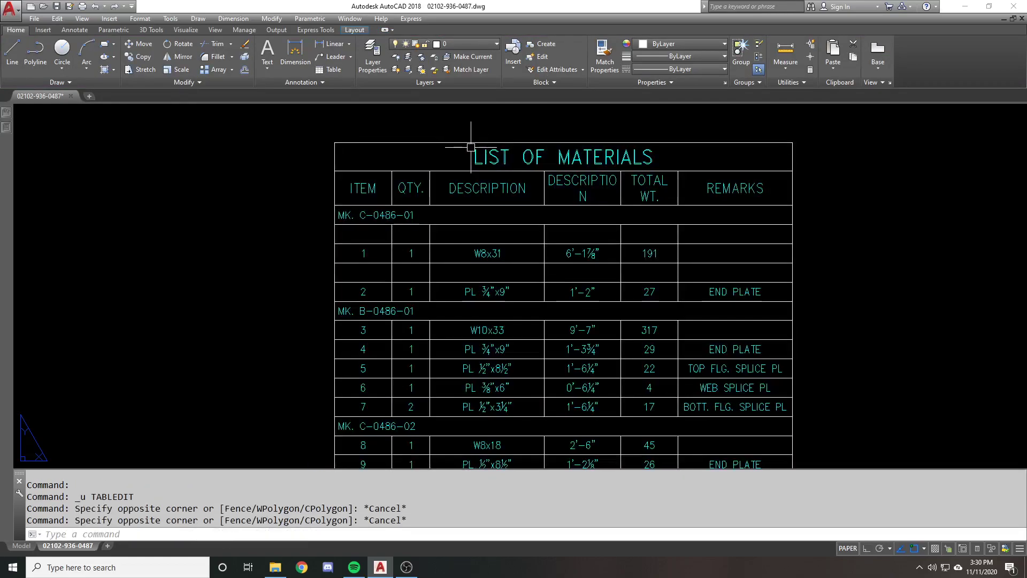
pyautogui.click(475, 142)
pyautogui.click(473, 135)
pyautogui.click(470, 136)
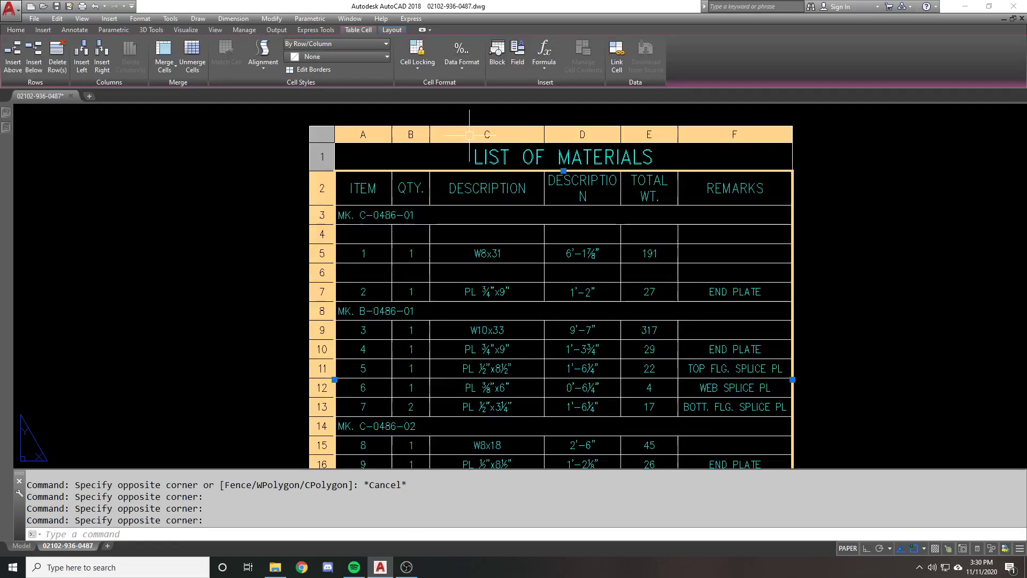
pyautogui.press('Escape')
pyautogui.click(471, 138)
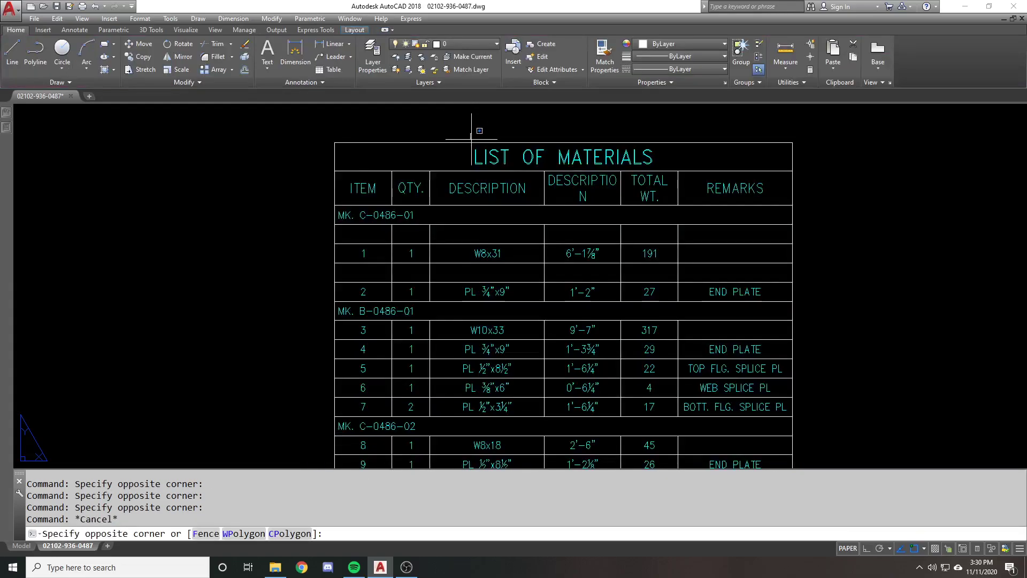
pyautogui.press('Escape')
# Copy item 1's W8x31 cell and try to select entire column C or D as the paste target.
pyautogui.click(496, 252)
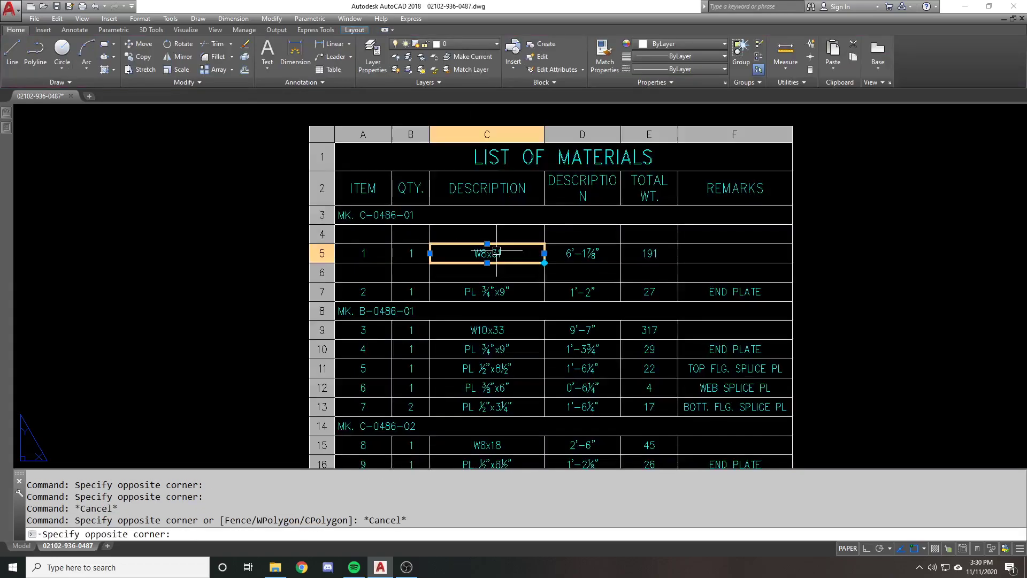
pyautogui.click(504, 135)
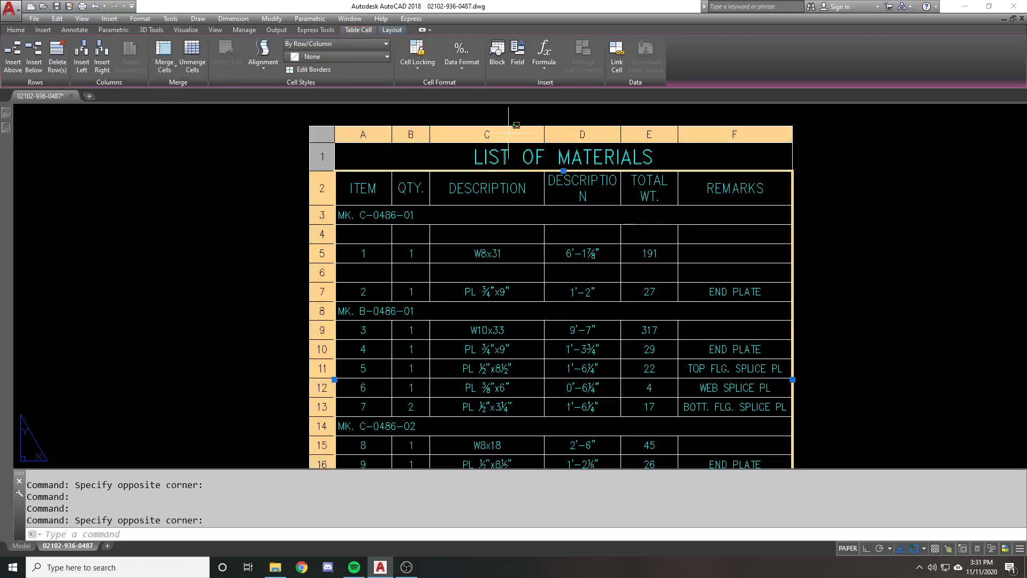
pyautogui.press('Escape')
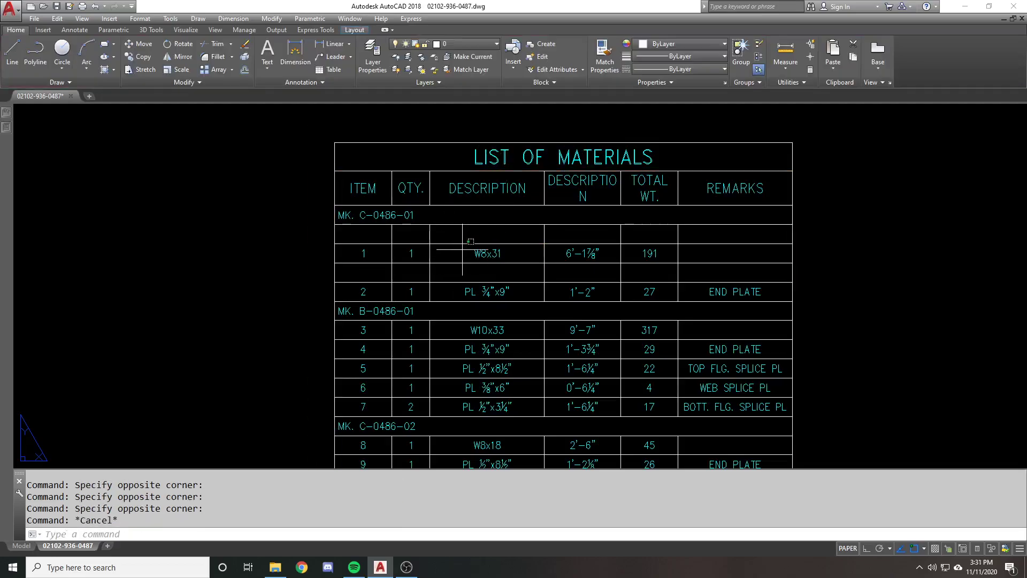
pyautogui.click(462, 249)
pyautogui.click(568, 134)
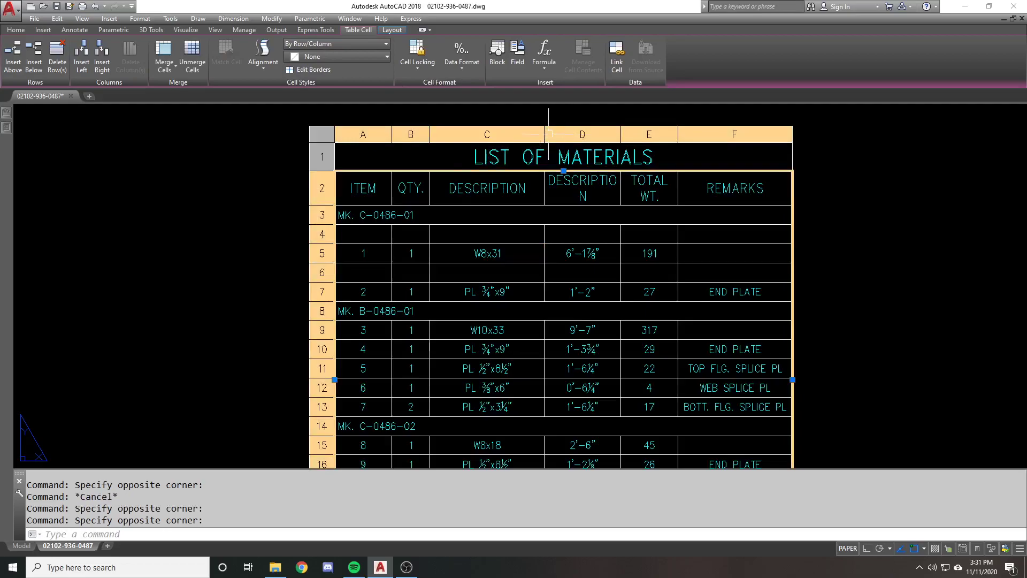
pyautogui.press('Escape')
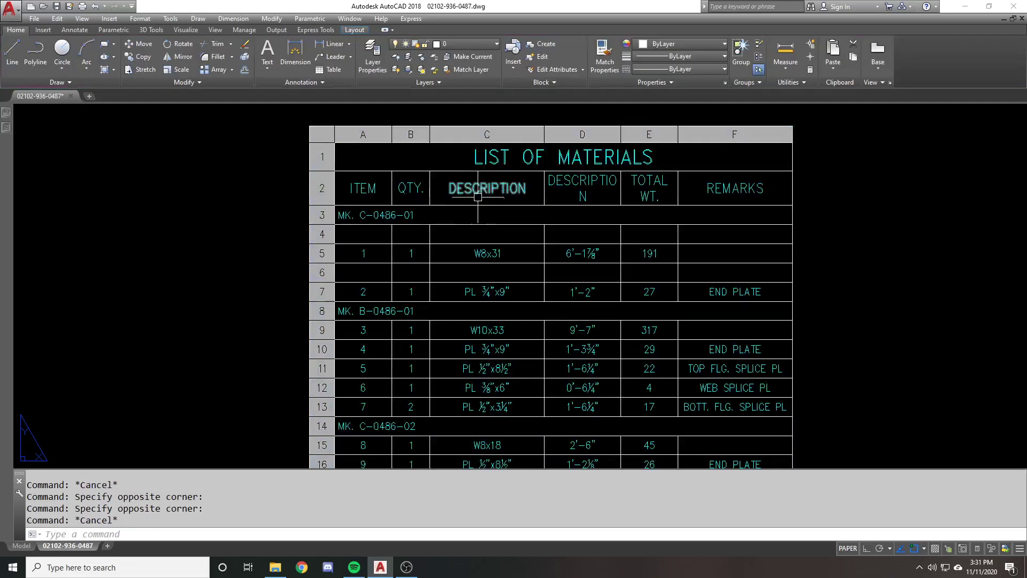
pyautogui.click(457, 234)
pyautogui.press('Escape')
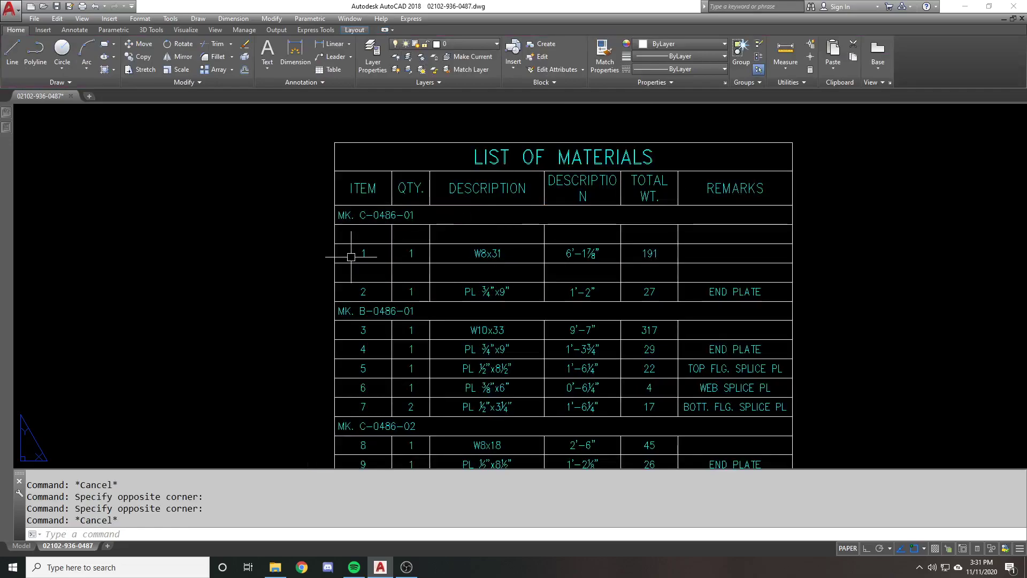
# Select item 1's whole row, try selecting a whole column for comparison, and clear the selection.
pyautogui.click(394, 251)
pyautogui.click(326, 250)
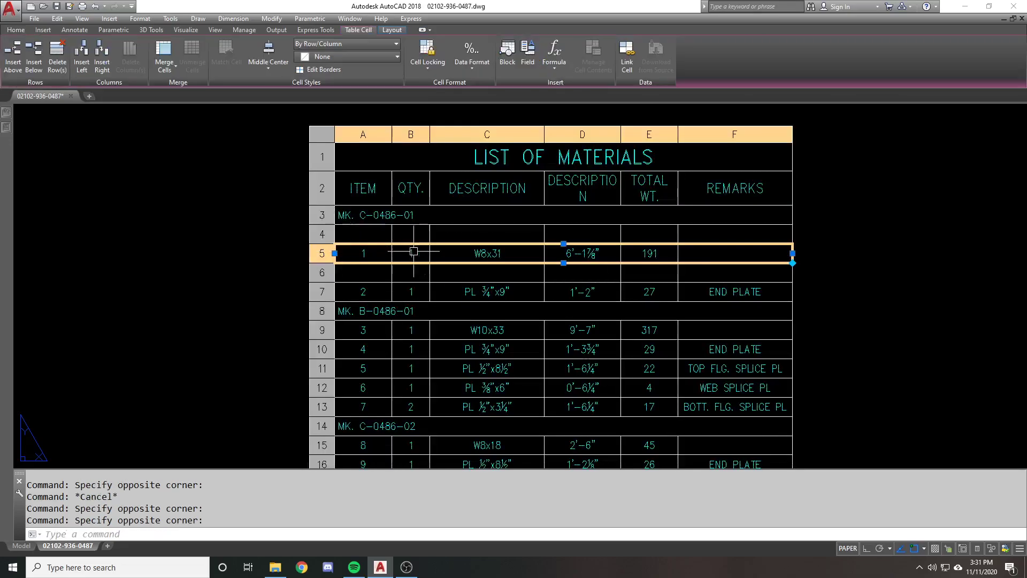
pyautogui.press('Escape')
pyautogui.click(464, 169)
pyautogui.click(462, 146)
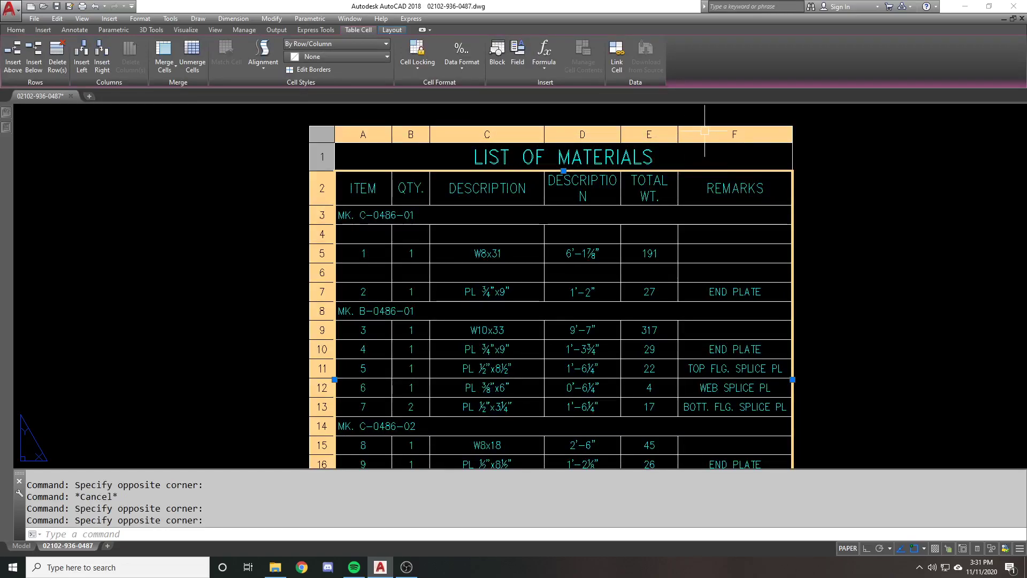
pyautogui.click(704, 108)
pyautogui.click(710, 107)
pyautogui.press('Escape')
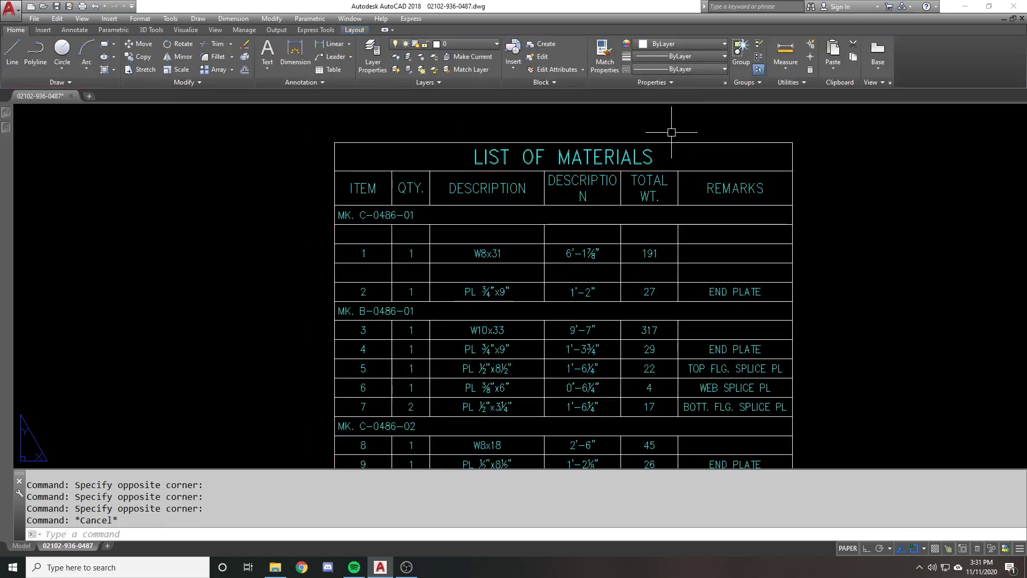
# Copy item 1's cells in columns A through D and try to paste them into the merged MK. C-0486-01 row.
pyautogui.doubleClick(487, 251)
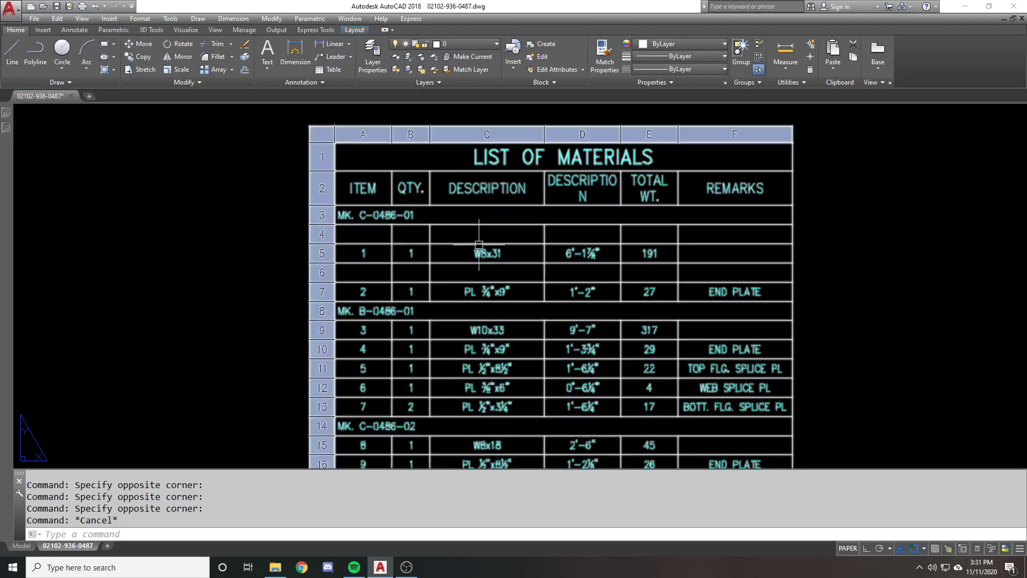
pyautogui.click(485, 250)
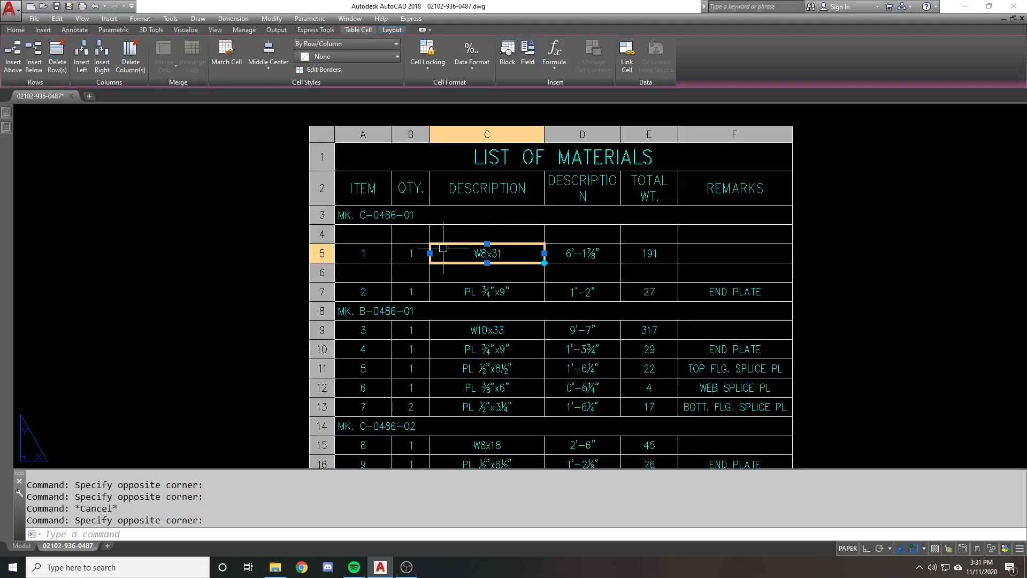
pyautogui.moveTo(357, 253); pyautogui.dragTo(582, 248)
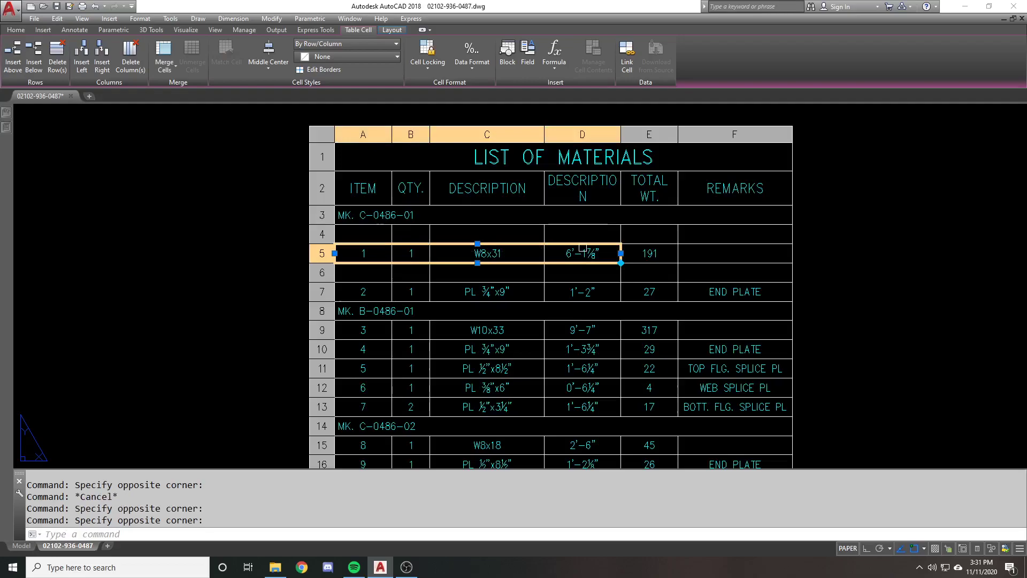
pyautogui.hotkey('ctrl', 'c')
pyautogui.click(353, 213)
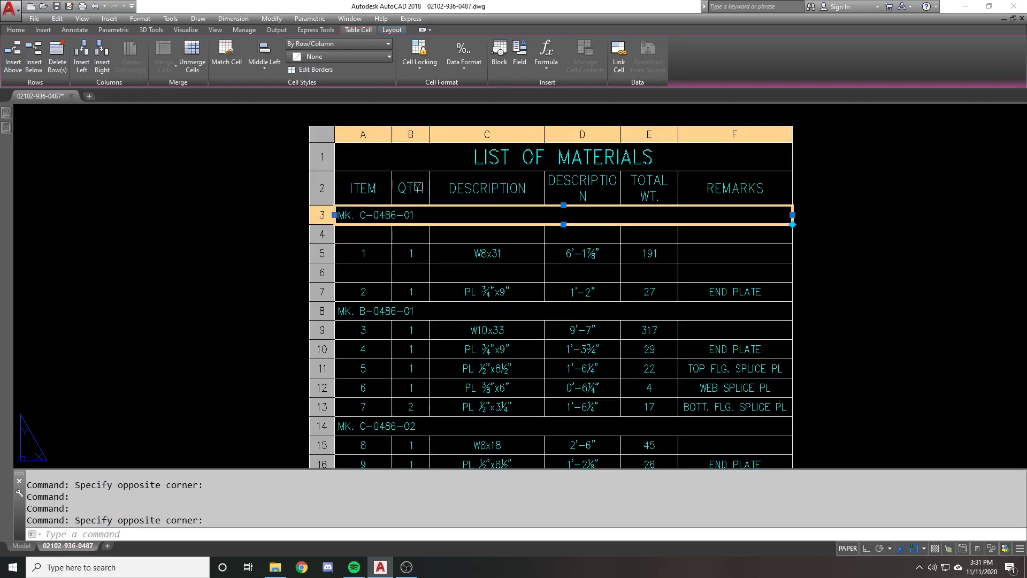
pyautogui.hotkey('ctrl', 'v')
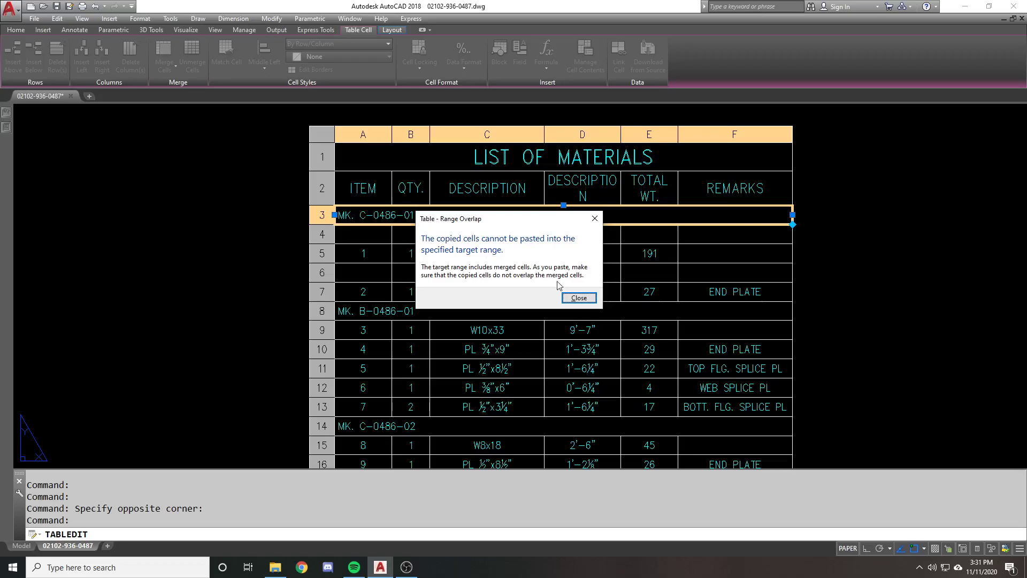
pyautogui.click(579, 298)
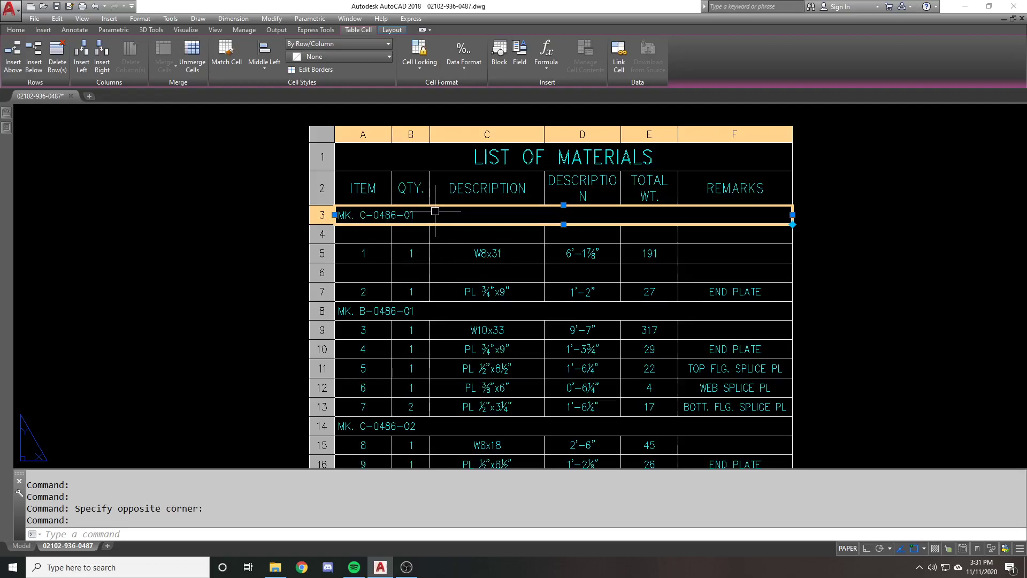
pyautogui.press('Escape')
pyautogui.moveTo(399, 253); pyautogui.dragTo(642, 254)
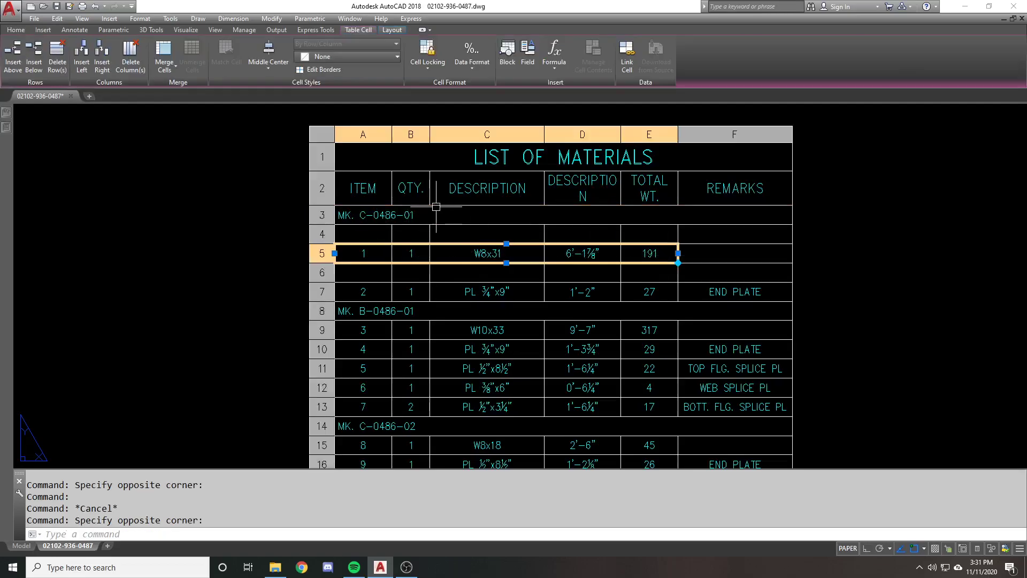
pyautogui.press('Escape')
pyautogui.moveTo(436, 210); pyautogui.dragTo(427, 220)
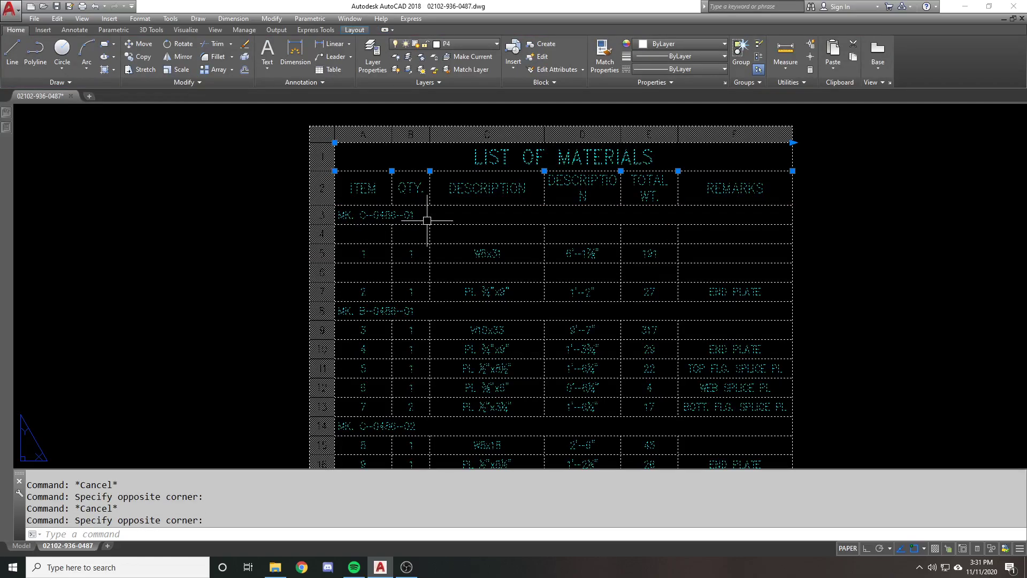
pyautogui.hotkey('ctrl', 'c')
pyautogui.press('Escape')
# Copy the merged MK. C-0486-01 row and paste it into item 1's ITEM cell in row 5.
pyautogui.click(427, 220)
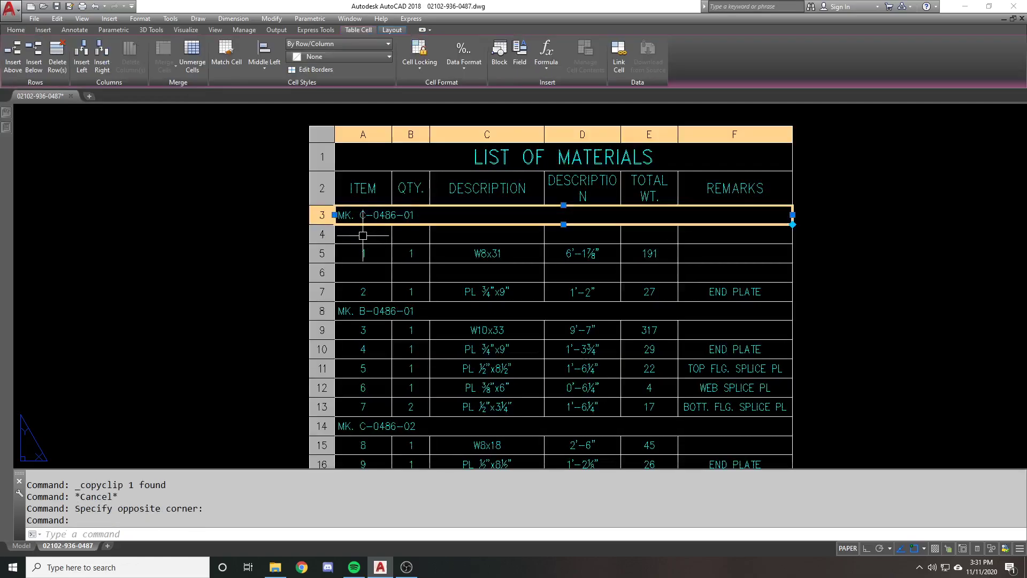
pyautogui.hotkey('ctrl', 'c')
pyautogui.click(360, 250)
pyautogui.hotkey('ctrl', 'v')
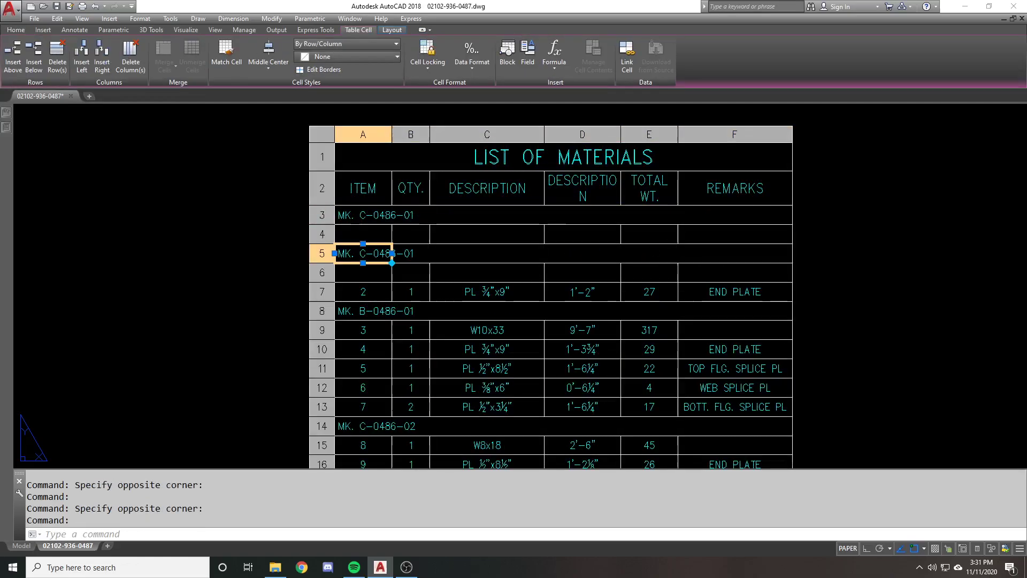
pyautogui.press('Escape')
# Undo the paste over item 1's row, select the merged MK. C-0486-01 row and clear the selection.
pyautogui.press('Escape')
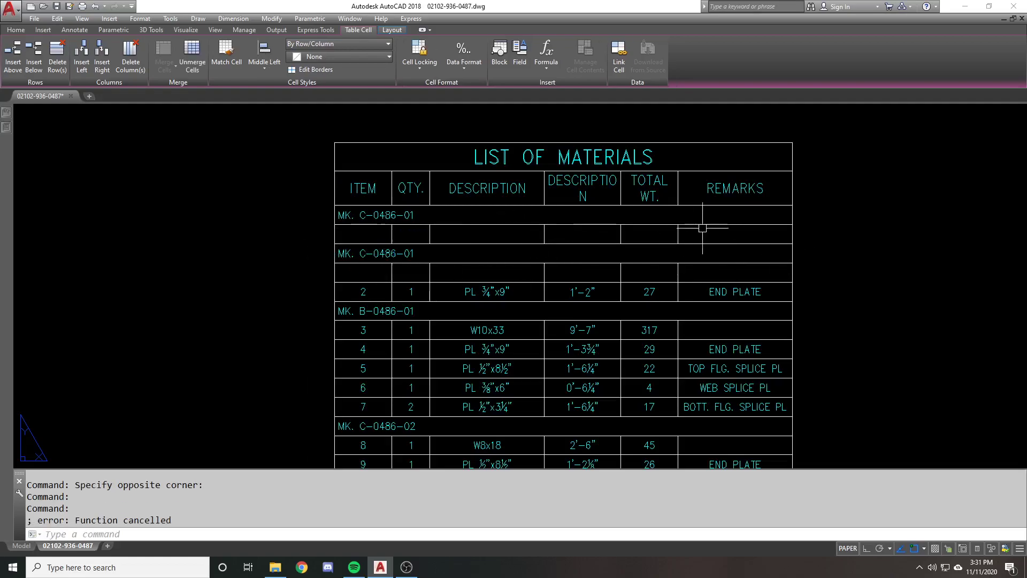
pyautogui.press('Escape')
pyautogui.hotkey('ctrl', 'z')
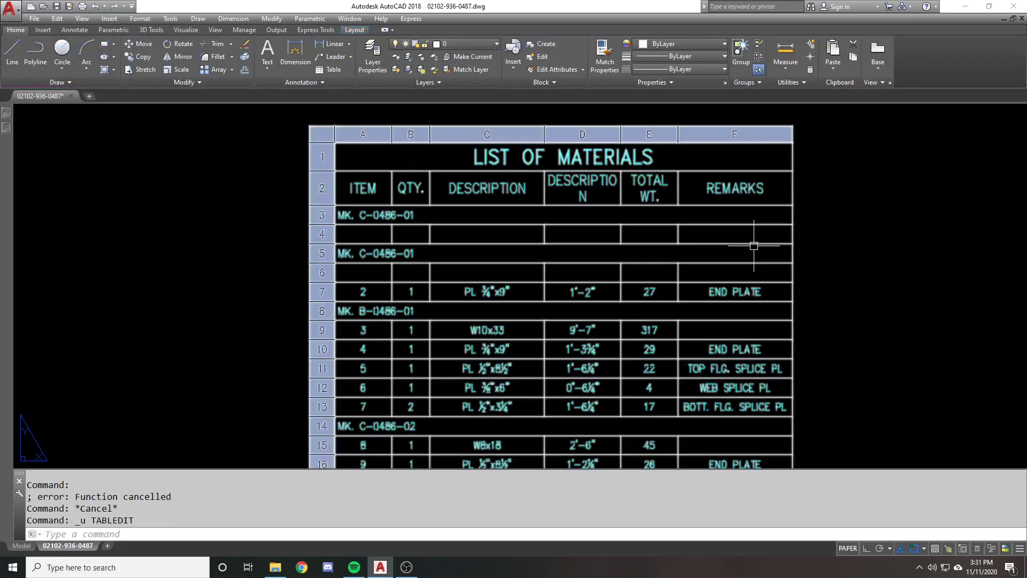
pyautogui.hotkey('ctrl', 'z')
pyautogui.click(391, 216)
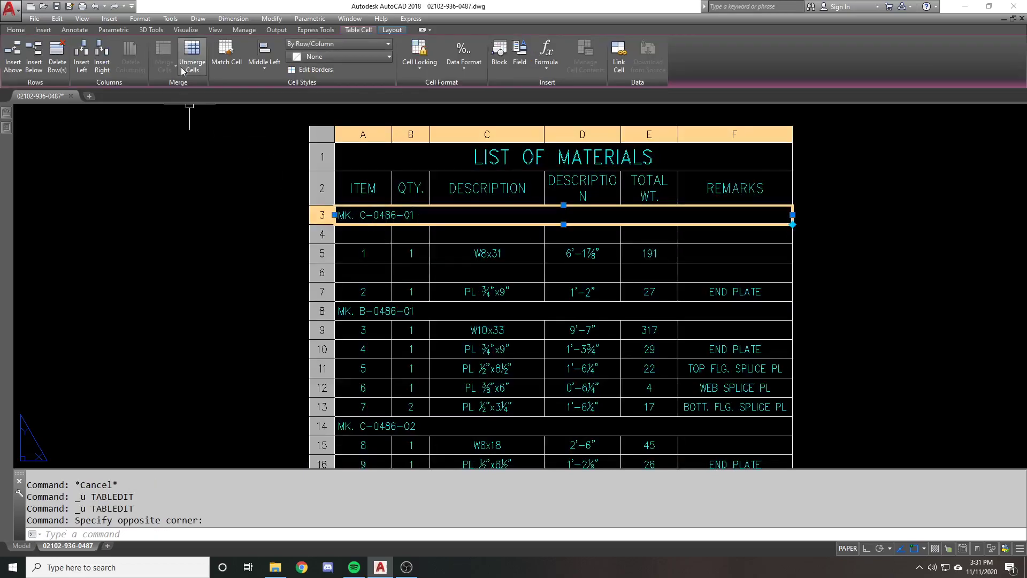
pyautogui.press('Escape')
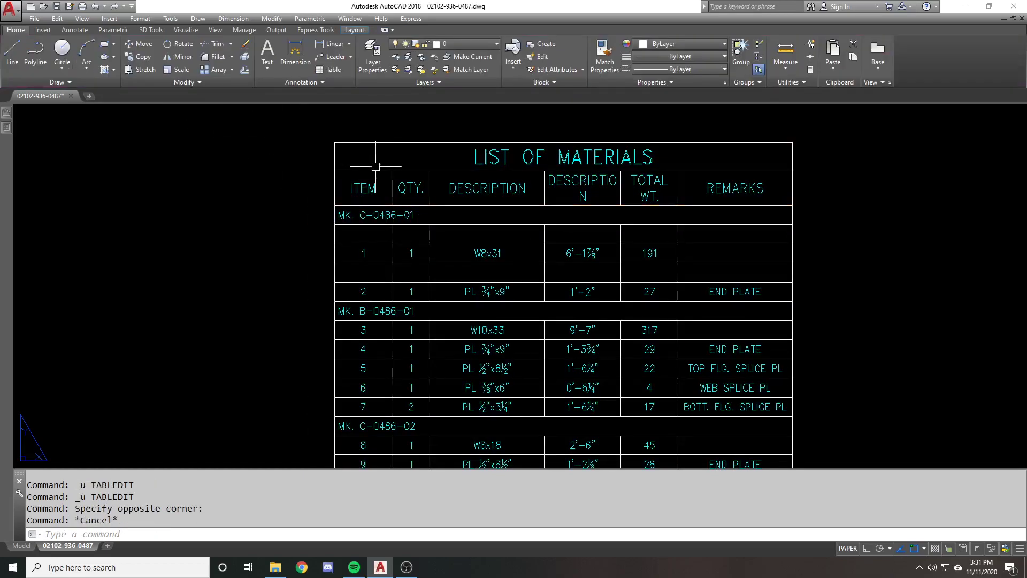
# Check the merge options for blank row 4 across columns A to F and for cells C4 through C7.
pyautogui.click(377, 235)
pyautogui.click(725, 238)
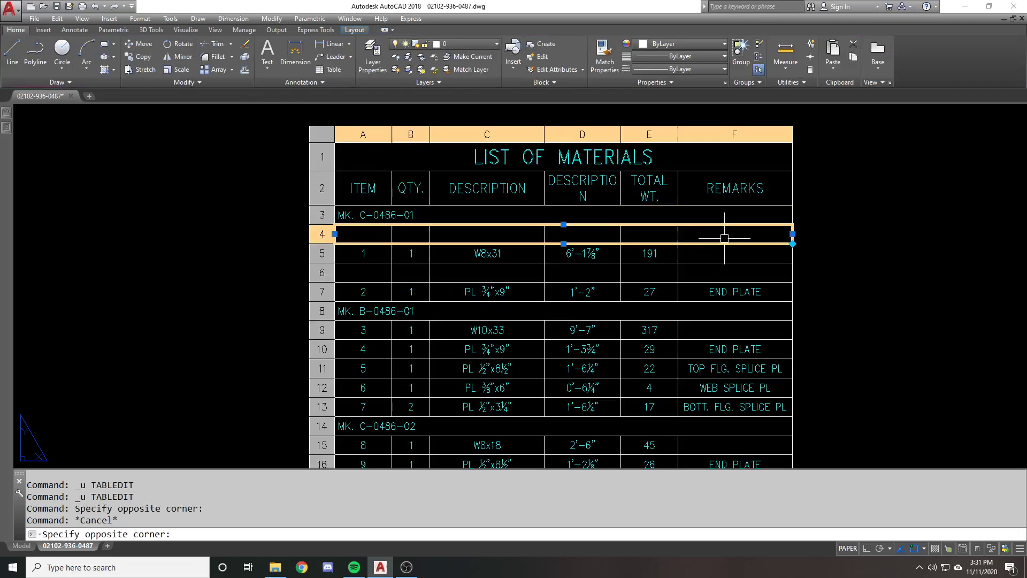
pyautogui.click(173, 66)
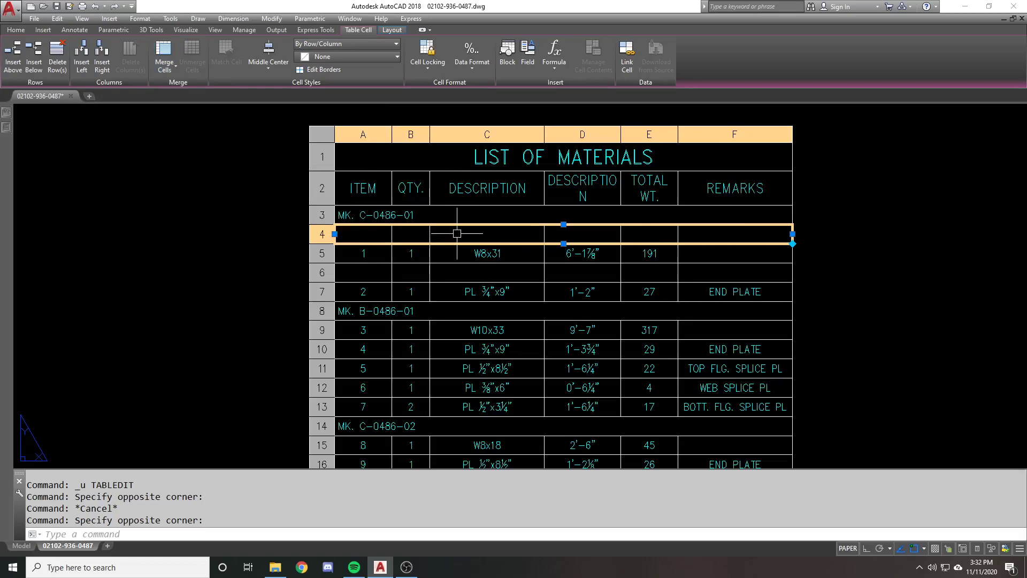
pyautogui.moveTo(458, 236); pyautogui.dragTo(471, 291)
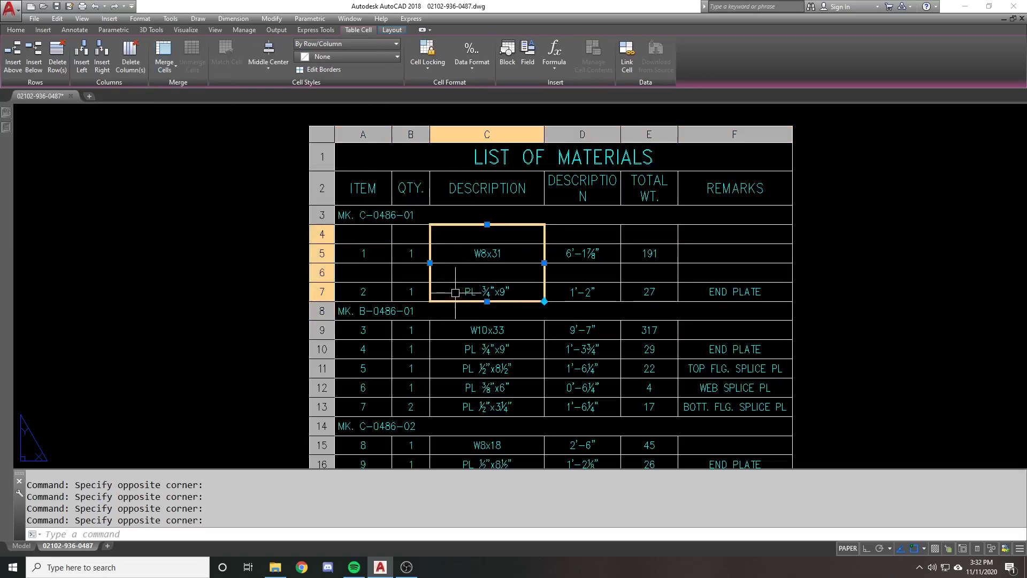
pyautogui.click(165, 67)
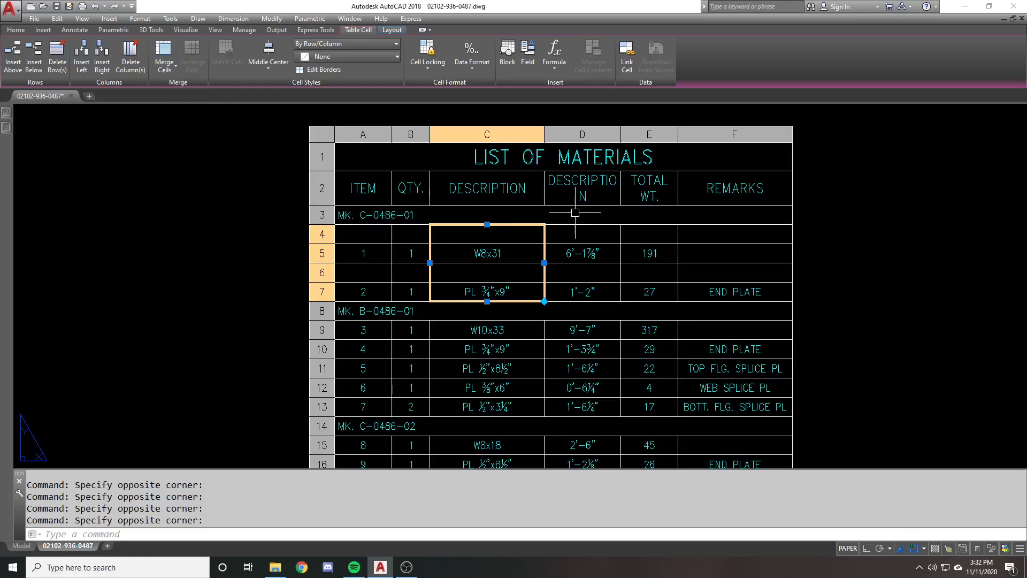
# Merge the blank REMARKS cells F4 through F6 with Merge All, and undo the merge.
pyautogui.click(703, 233)
pyautogui.click(700, 269)
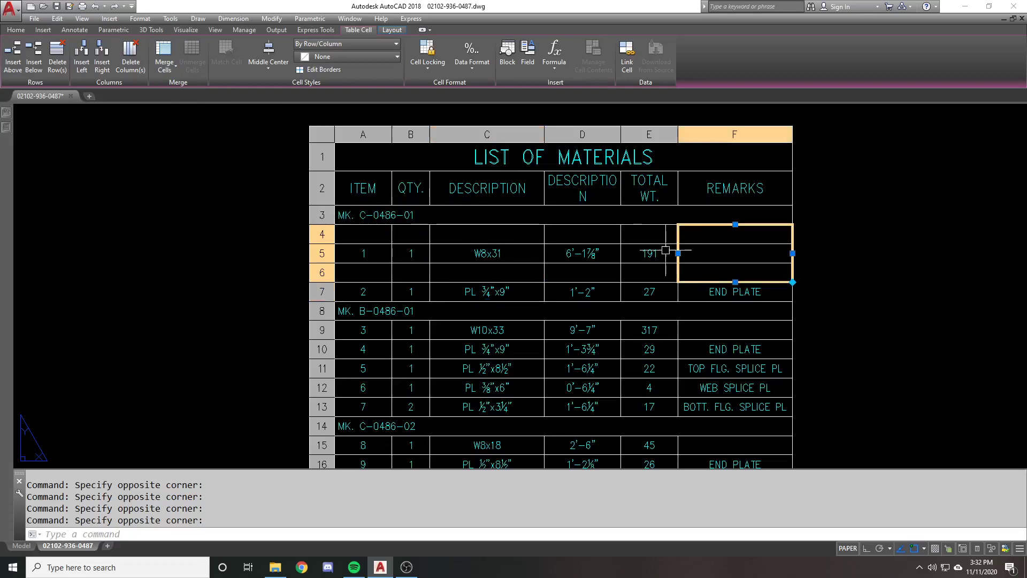
pyautogui.click(168, 74)
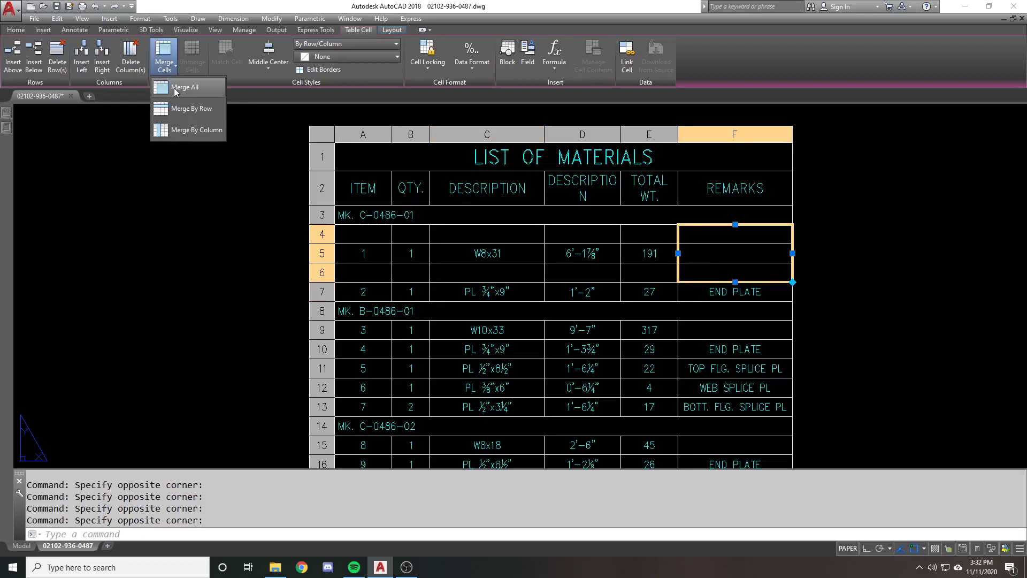
pyautogui.click(185, 86)
pyautogui.press('Escape')
pyautogui.hotkey('ctrl', 'z')
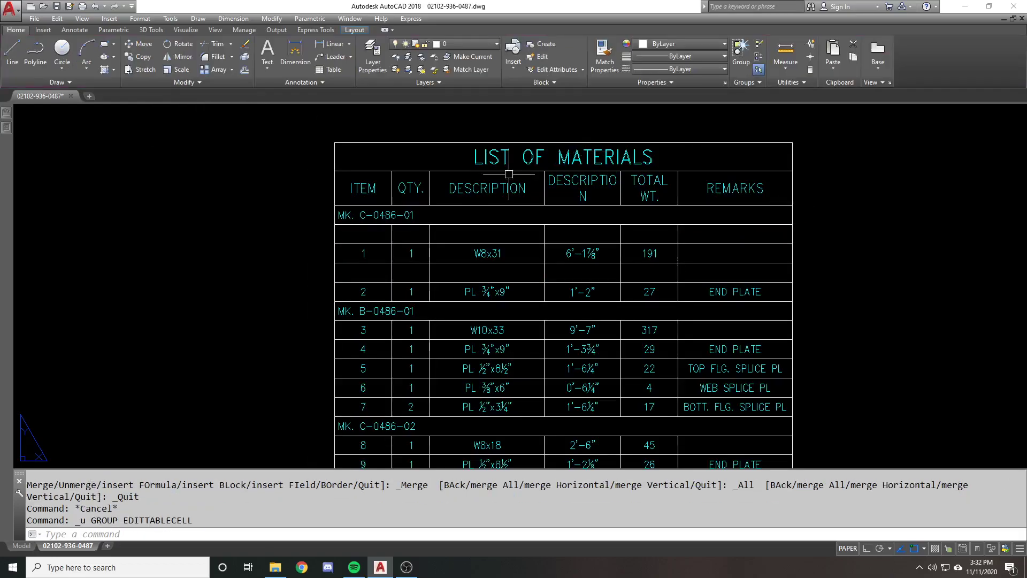
# Merge DESCRIPTION cells C4 through C7 with Merge All, accepting the loss of the other contents, and undo the merge.
pyautogui.click(477, 236)
pyautogui.click(484, 290)
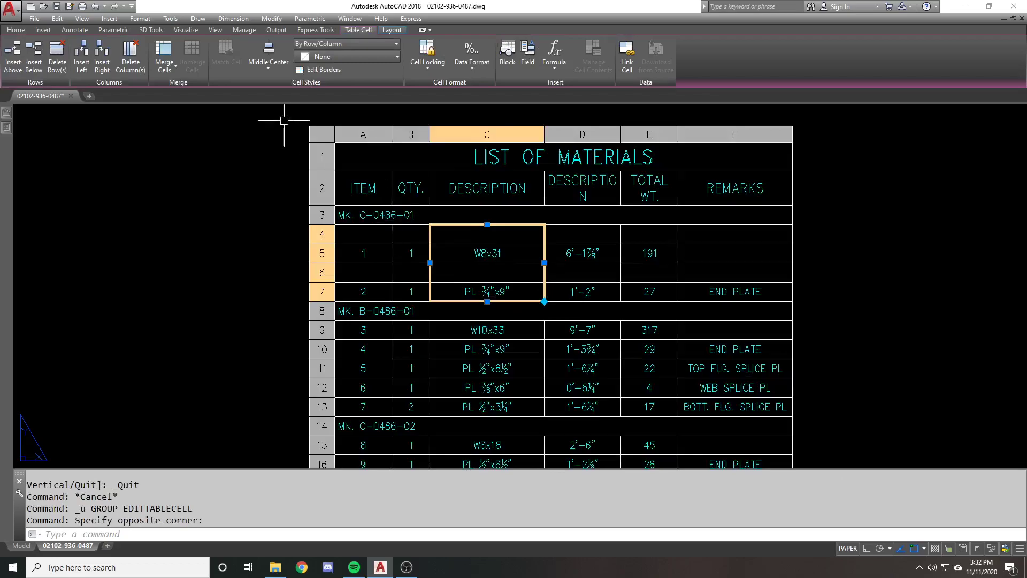
pyautogui.click(166, 67)
pyautogui.click(192, 90)
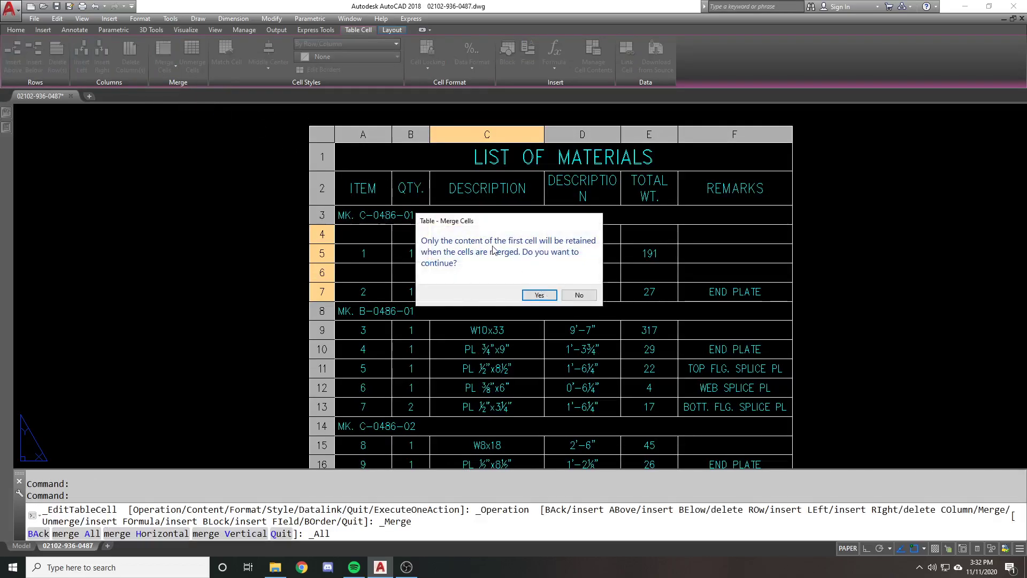
pyautogui.moveTo(535, 215); pyautogui.dragTo(770, 193)
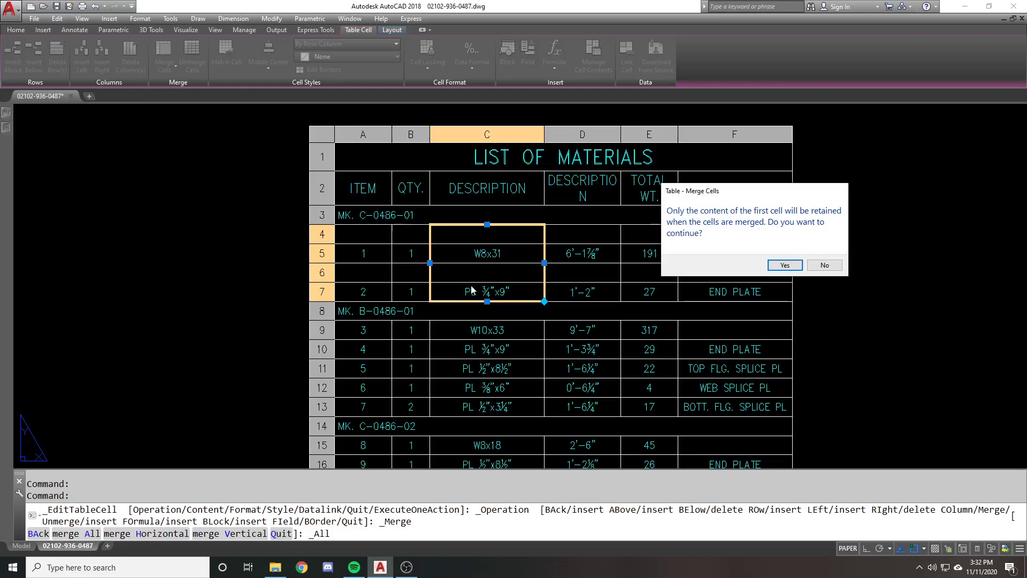
pyautogui.click(781, 265)
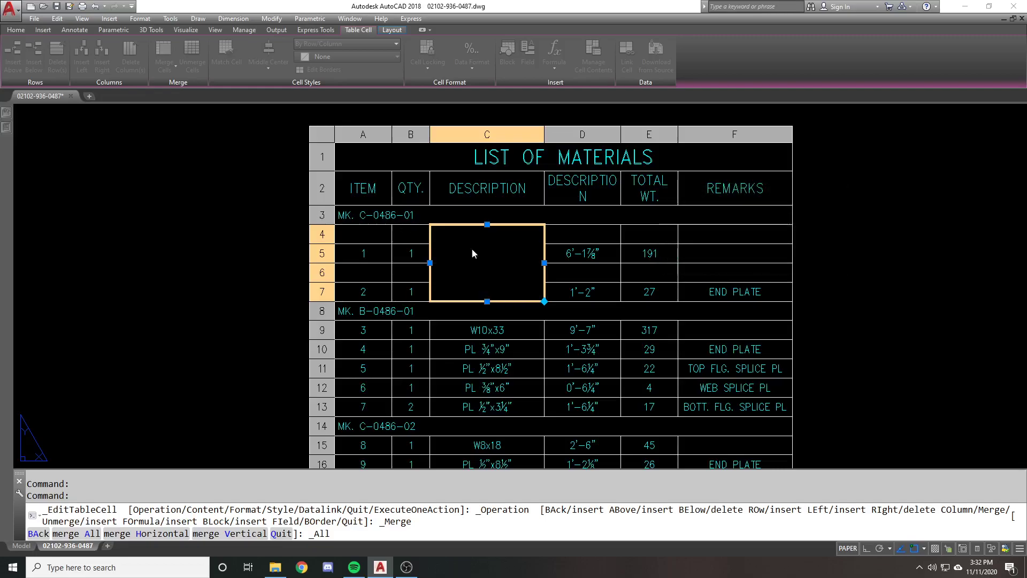
pyautogui.press('Escape')
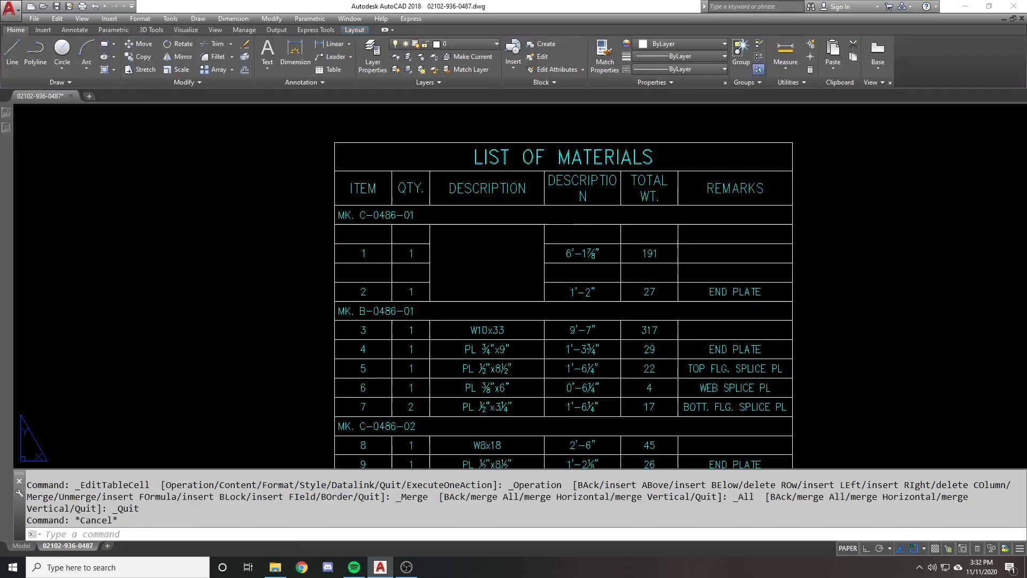
pyautogui.hotkey('ctrl', 'z')
# Copy item 1's W8x31 description into the blank cell C4 above it.
pyautogui.click(502, 233)
pyautogui.click(495, 234)
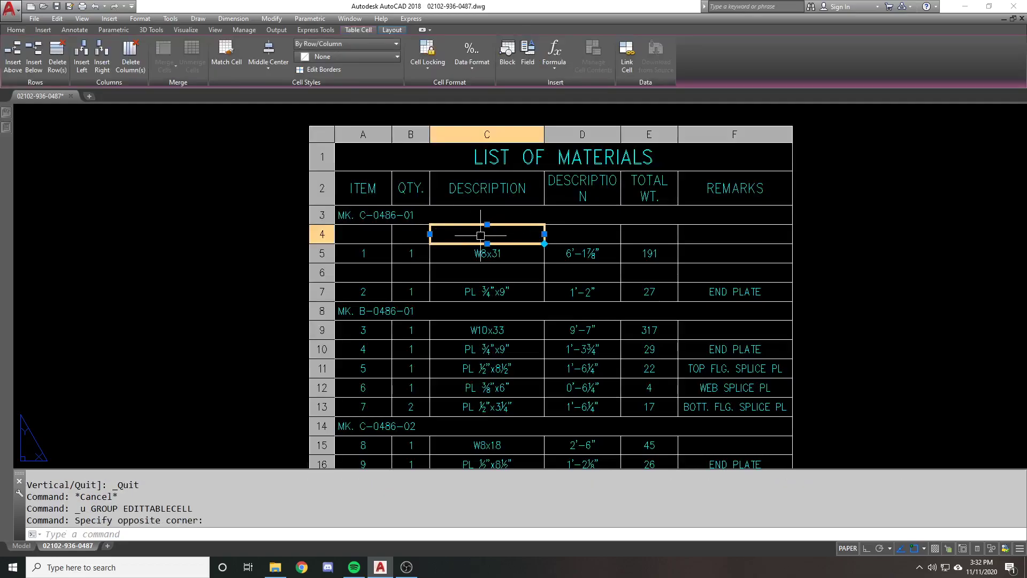
pyautogui.press('Down')
pyautogui.click(495, 234)
pyautogui.hotkey('ctrl', 'v')
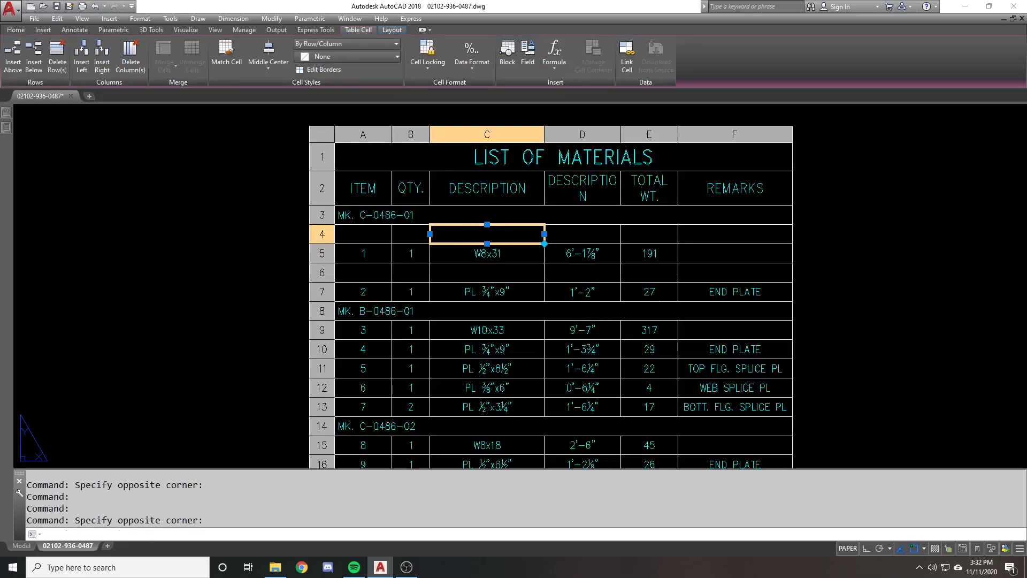
pyautogui.press('Escape')
# Merge cells C4 through C7 with Merge All, keeping only the W8x31 text of the first cell.
pyautogui.click(510, 234)
pyautogui.click(484, 289)
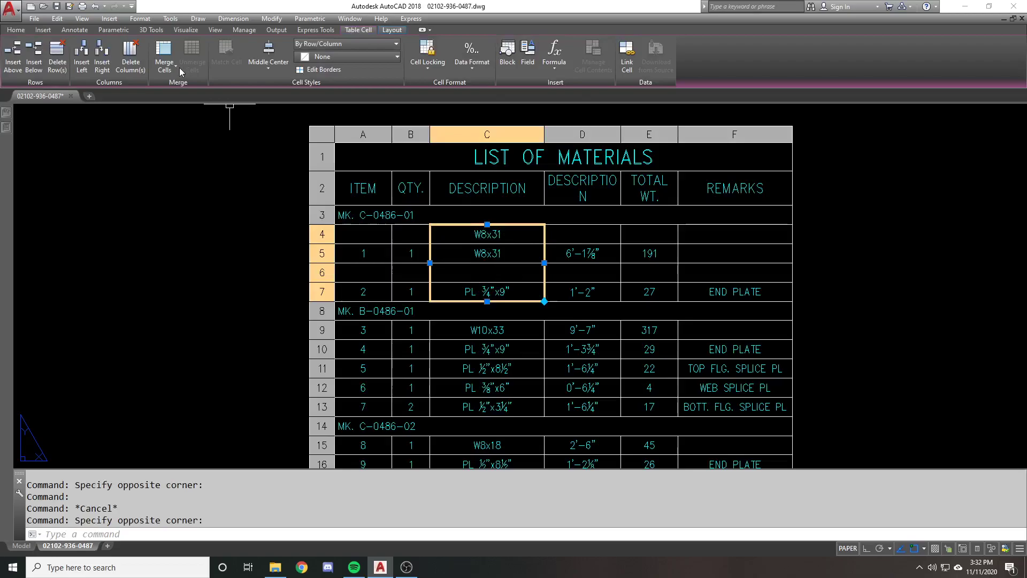
pyautogui.click(164, 59)
pyautogui.click(184, 87)
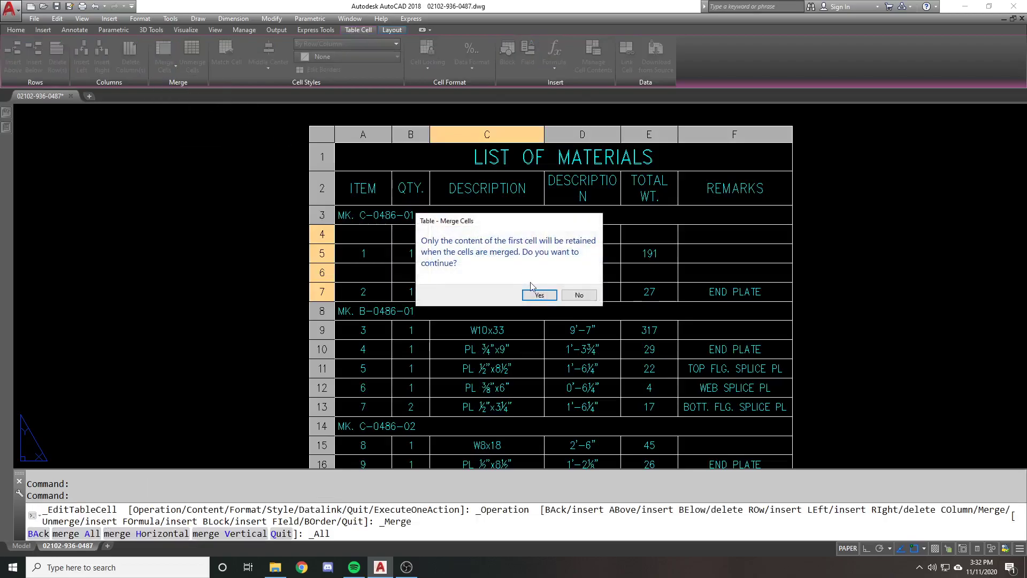
pyautogui.click(541, 294)
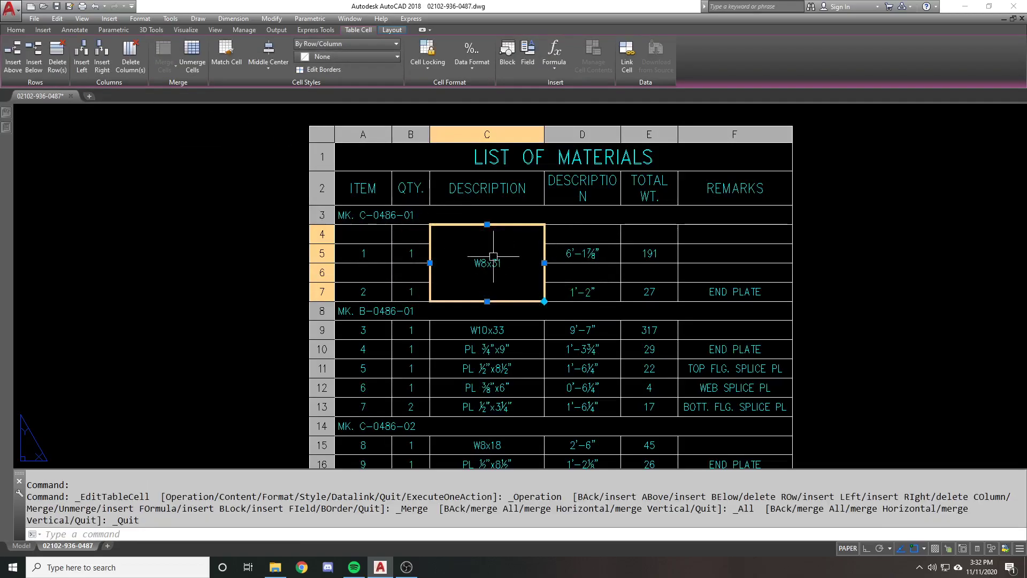
# Undo both the merge of cells C4 through C7 and the W8x31 text pasted in C4.
pyautogui.press('Escape')
pyautogui.hotkey('ctrl', 'z')
pyautogui.hotkey('ctrl', 'z')
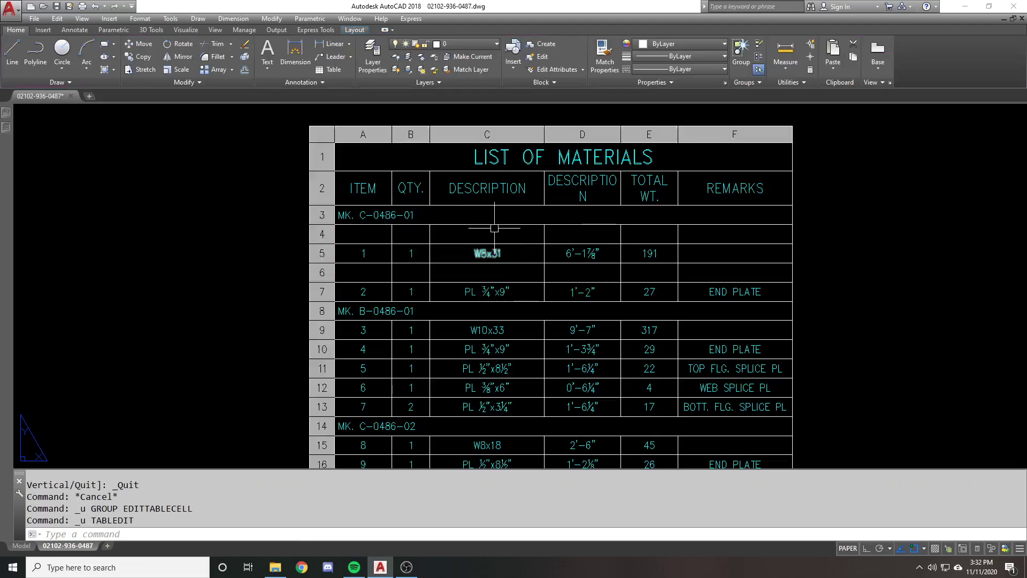
pyautogui.click(494, 236)
pyautogui.press('Escape')
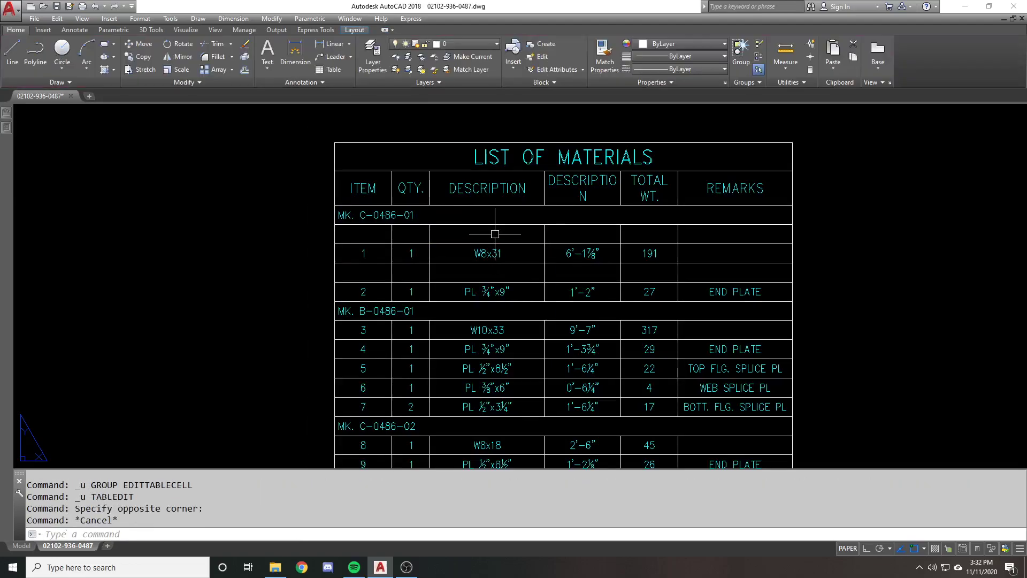
# Clear the contents of rows 5 through 7 across columns A to F.
pyautogui.click(365, 249)
pyautogui.click(729, 295)
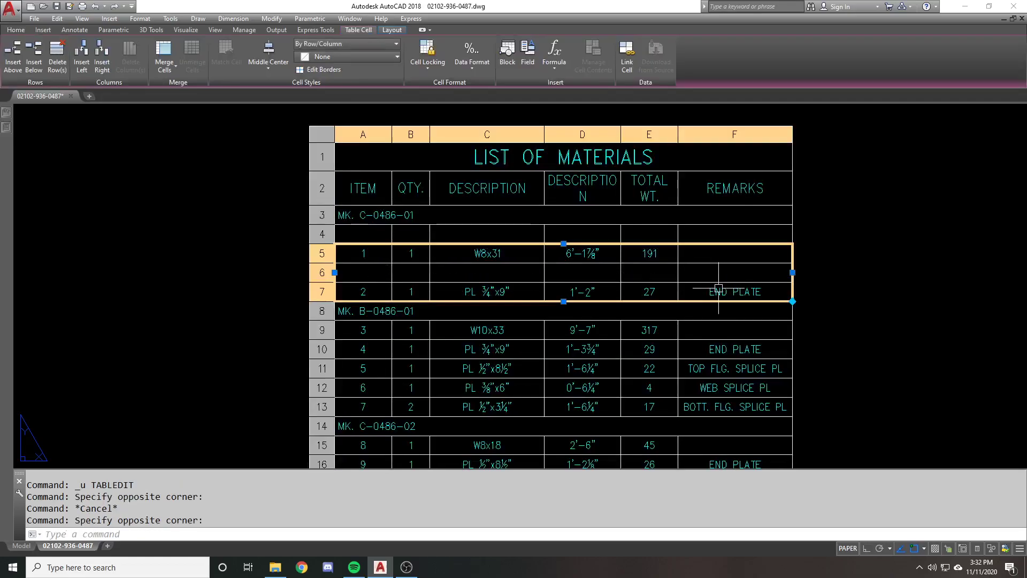
pyautogui.press('Delete')
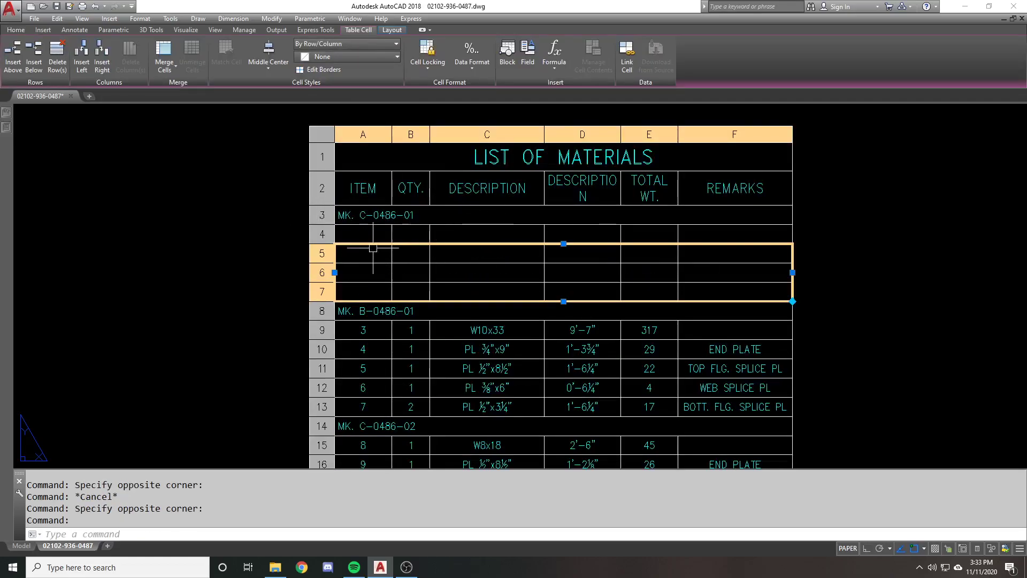
# Merge the blank rows 4 through 7 across columns A to F using Merge By Row.
pyautogui.click(382, 233)
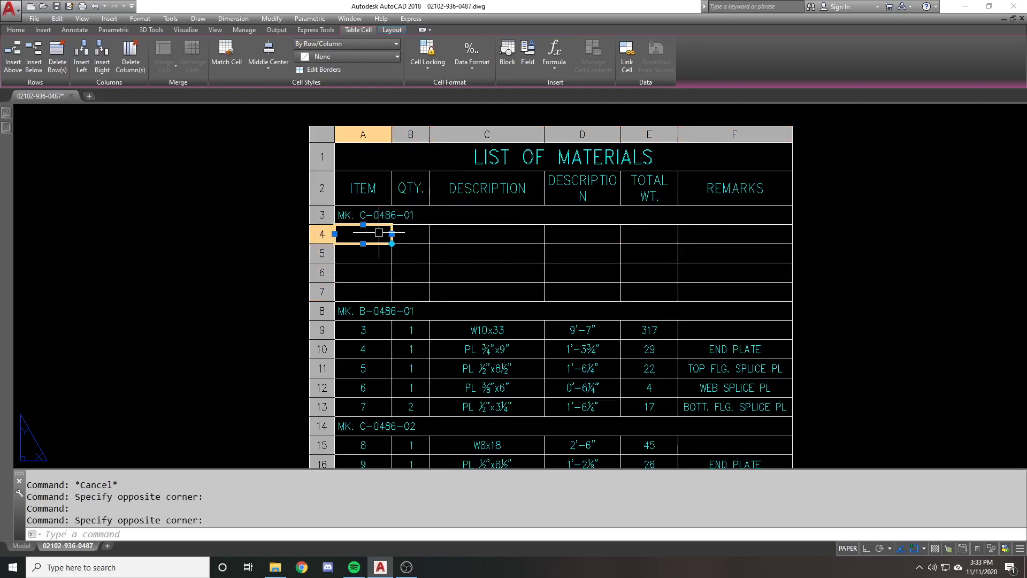
pyautogui.moveTo(378, 232); pyautogui.dragTo(743, 289)
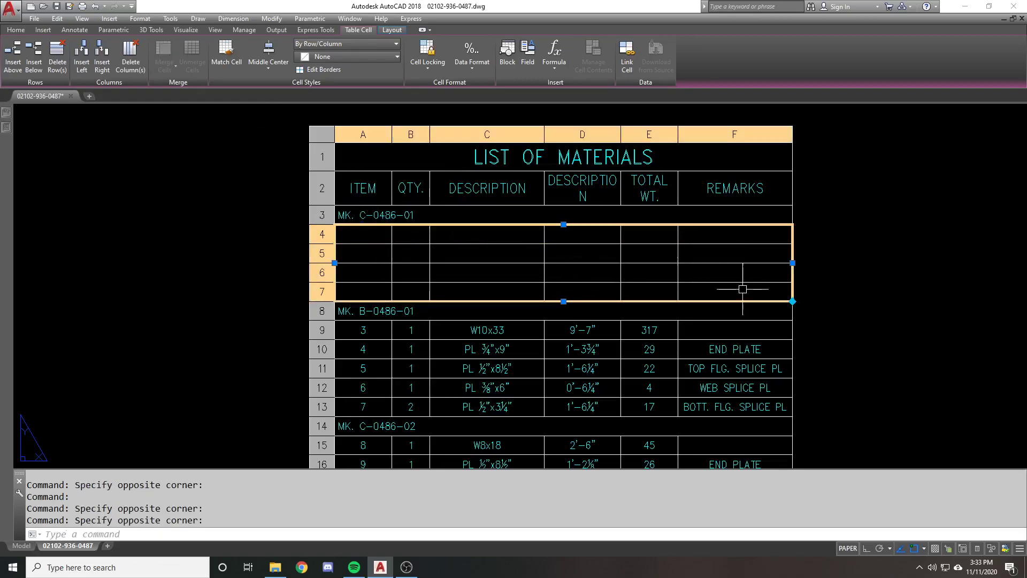
pyautogui.click(166, 67)
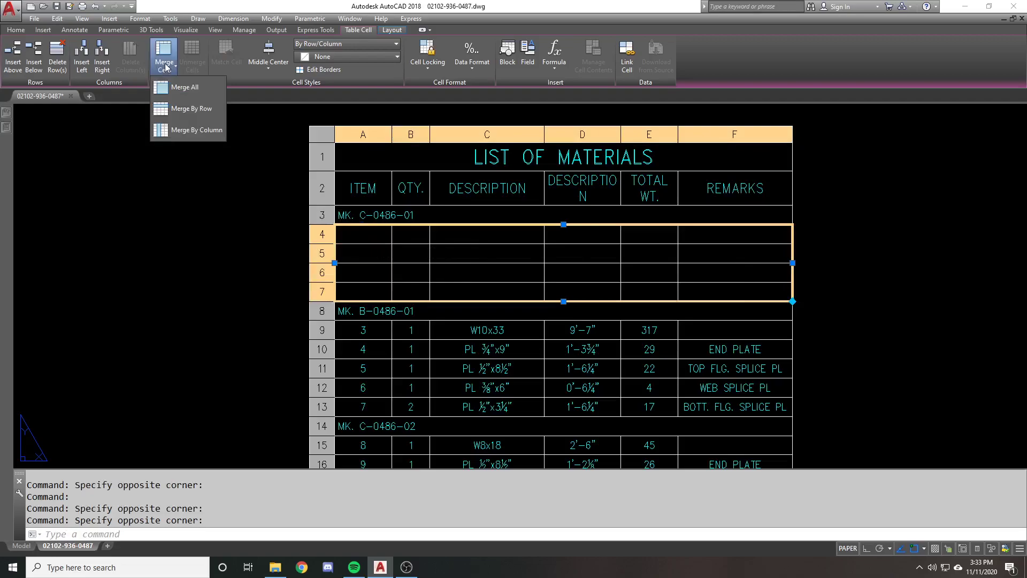
pyautogui.click(193, 107)
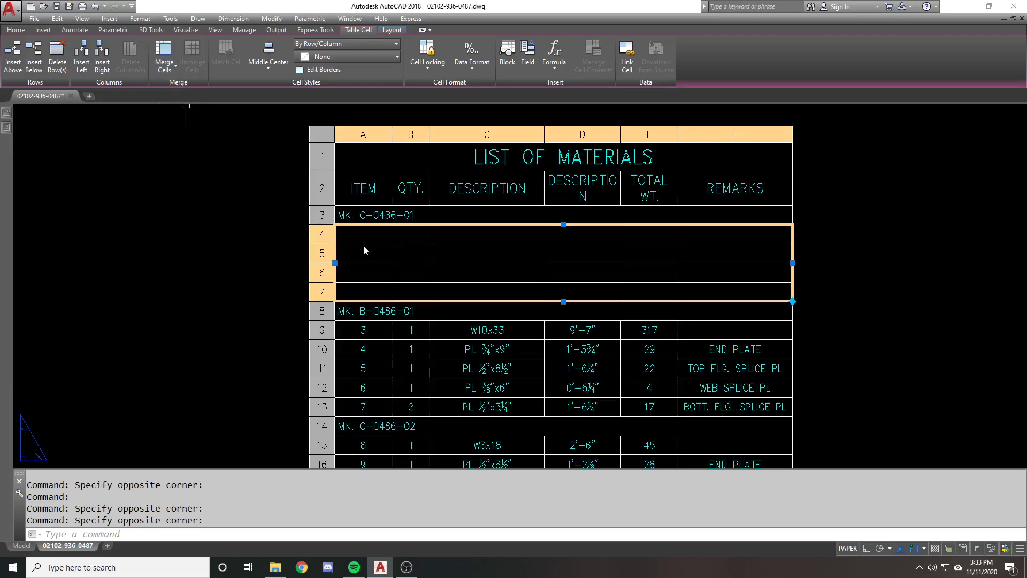
pyautogui.press('Escape')
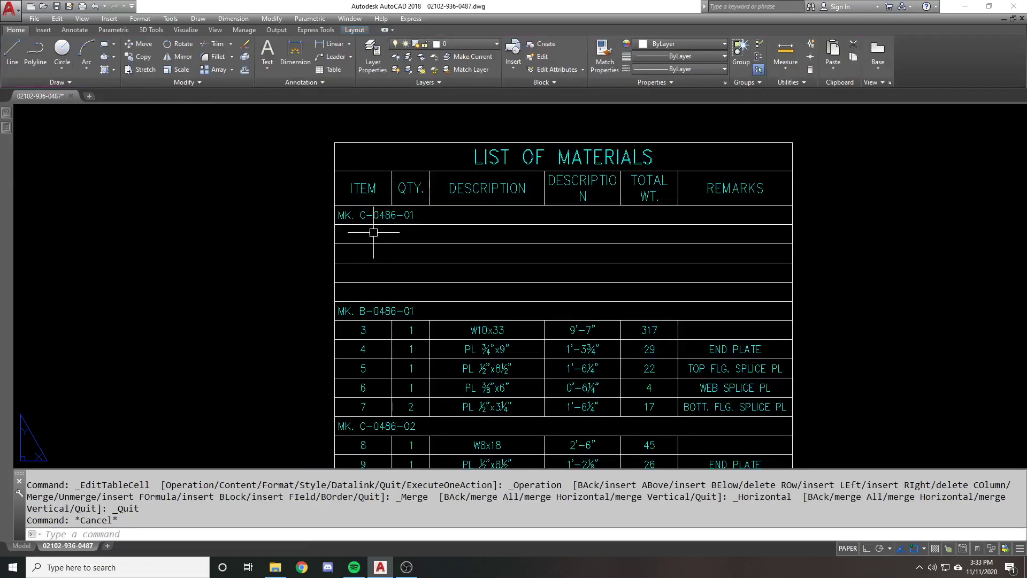
# Select the merged rows 4, 5 and 6 one after another to check them, and clear the selection.
pyautogui.click(373, 238)
pyautogui.click(373, 249)
pyautogui.click(374, 272)
pyautogui.press('Escape')
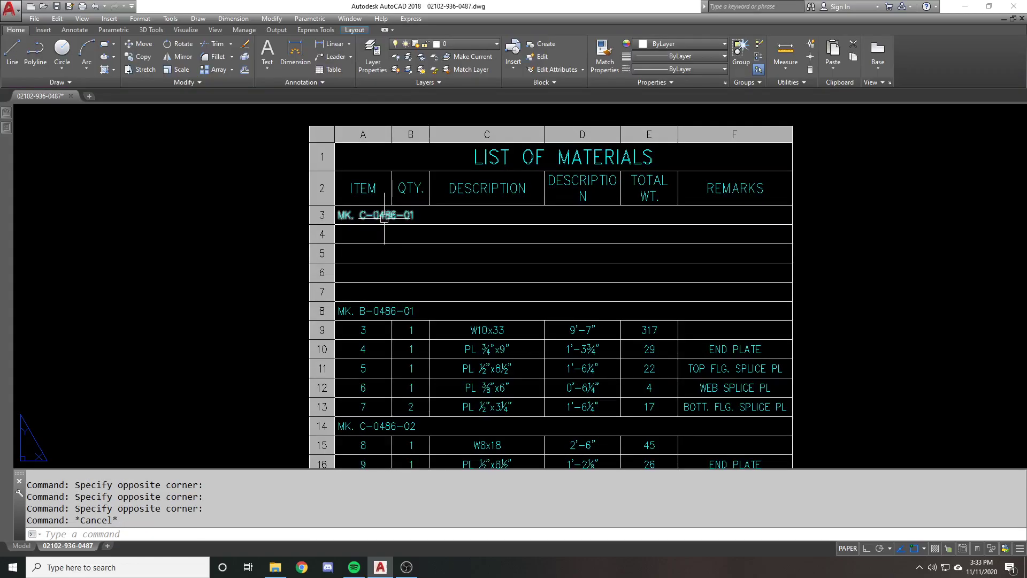
# Undo the Merge By Row applied to rows 4 through 7.
pyautogui.press('Escape')
pyautogui.hotkey('ctrl', 'z')
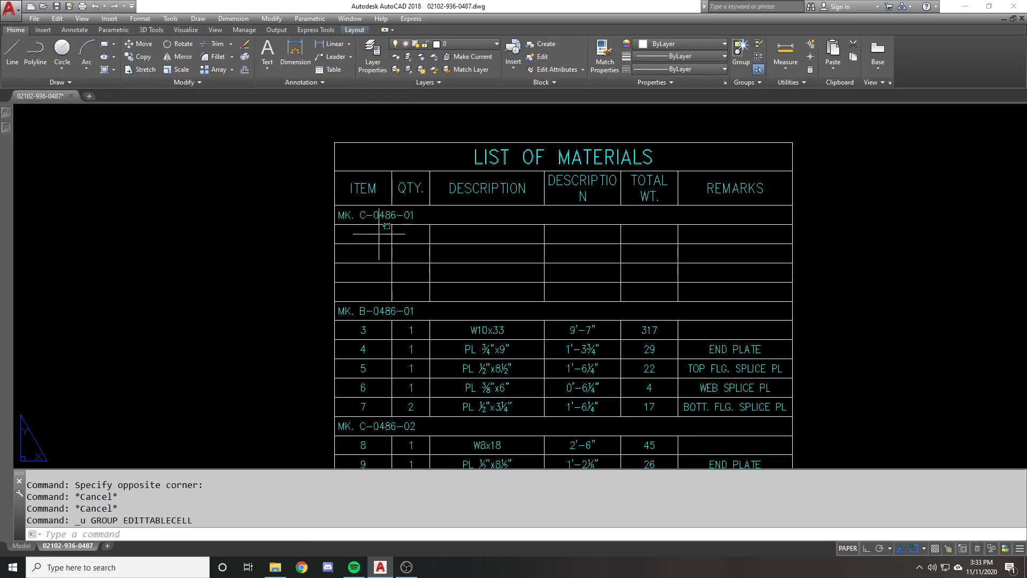
# Merge the blank rows 4 through 7 across columns A to F using Merge By Column.
pyautogui.moveTo(379, 231); pyautogui.dragTo(722, 291)
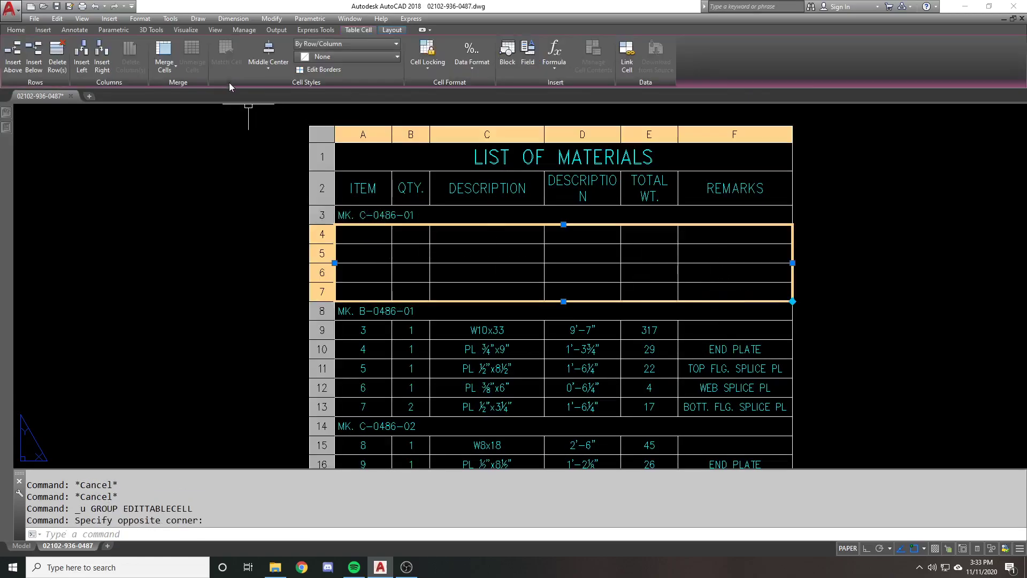
pyautogui.click(164, 60)
pyautogui.click(188, 130)
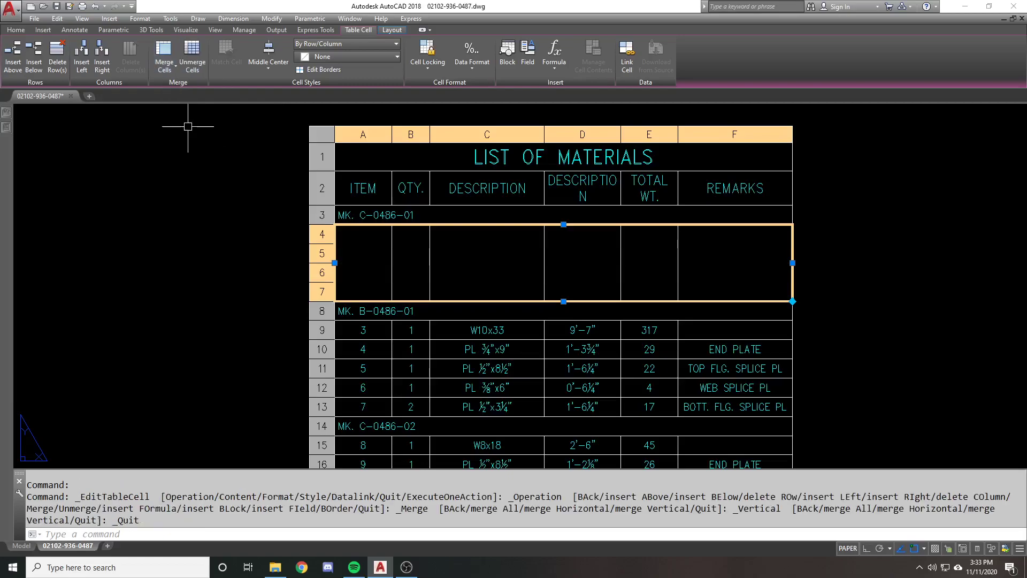
pyautogui.press('Escape')
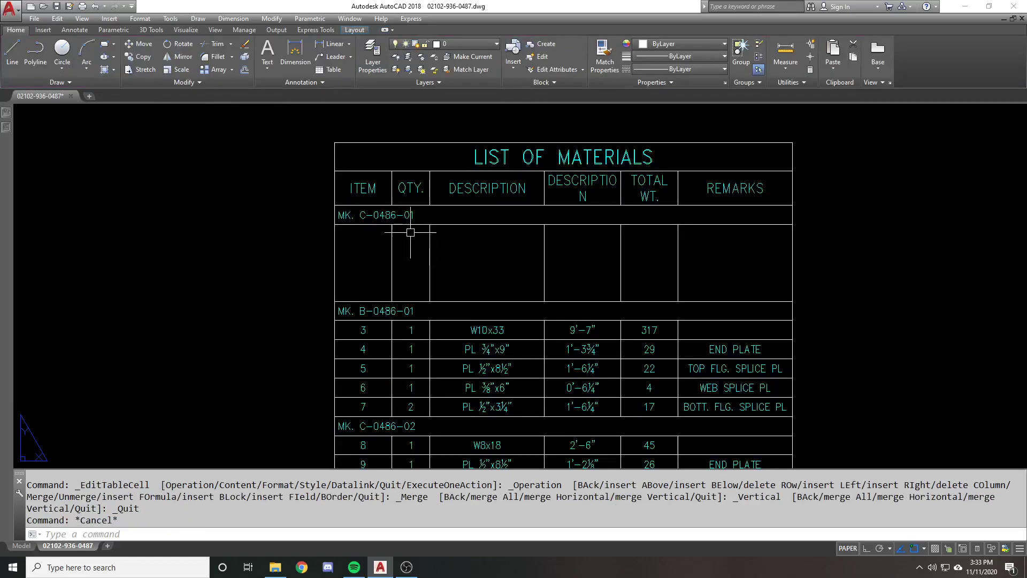
# Select the merged cells in columns C, D, E and F one after another to check them, and undo the column merge.
pyautogui.click(489, 252)
pyautogui.click(580, 250)
pyautogui.click(650, 250)
pyautogui.click(729, 254)
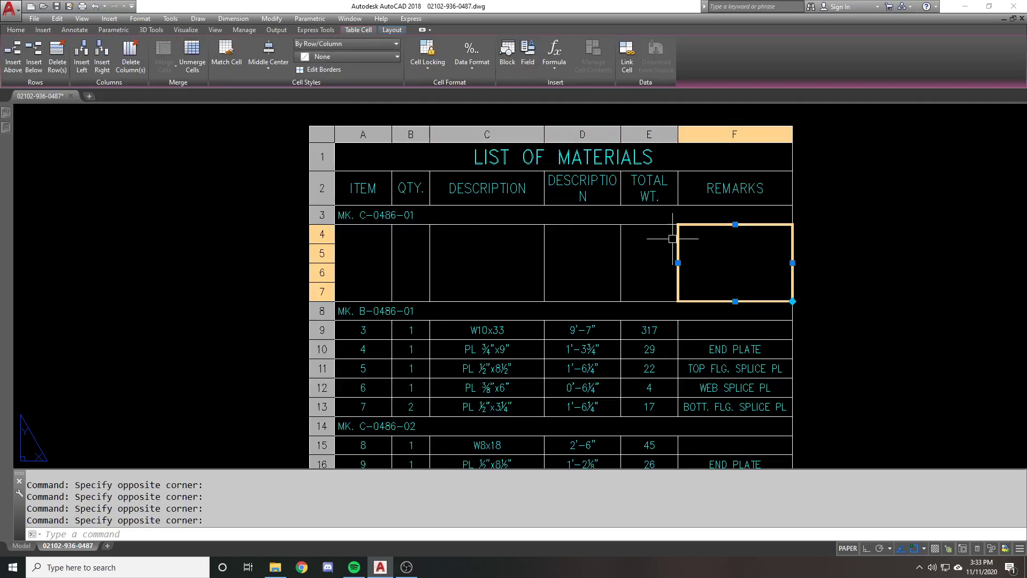
pyautogui.press('Escape')
pyautogui.hotkey('ctrl', 'z')
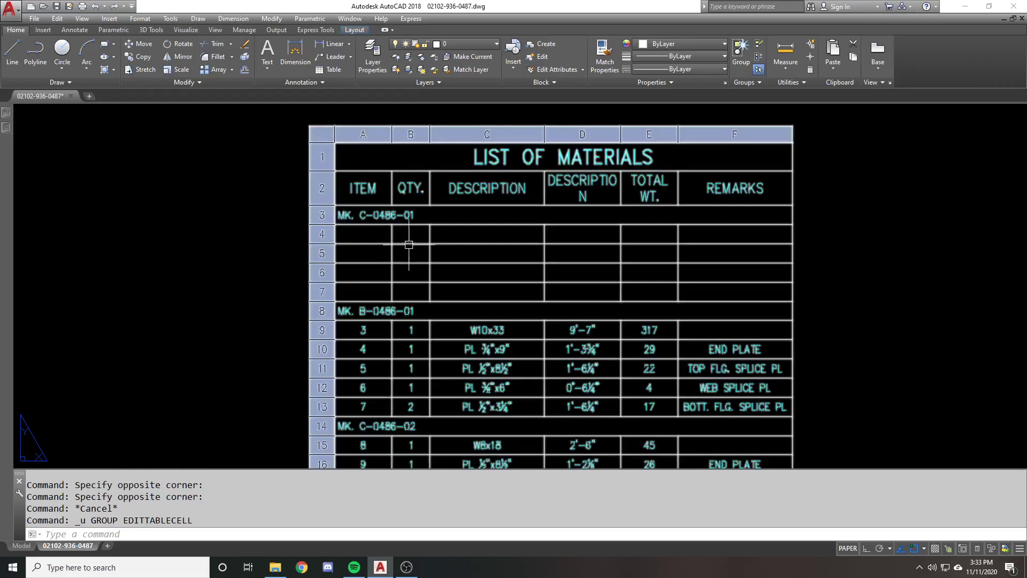
# Merge rows 4 through 7 across columns A to F into a single cell using Merge All, and undo that merge.
pyautogui.moveTo(355, 231); pyautogui.dragTo(781, 295)
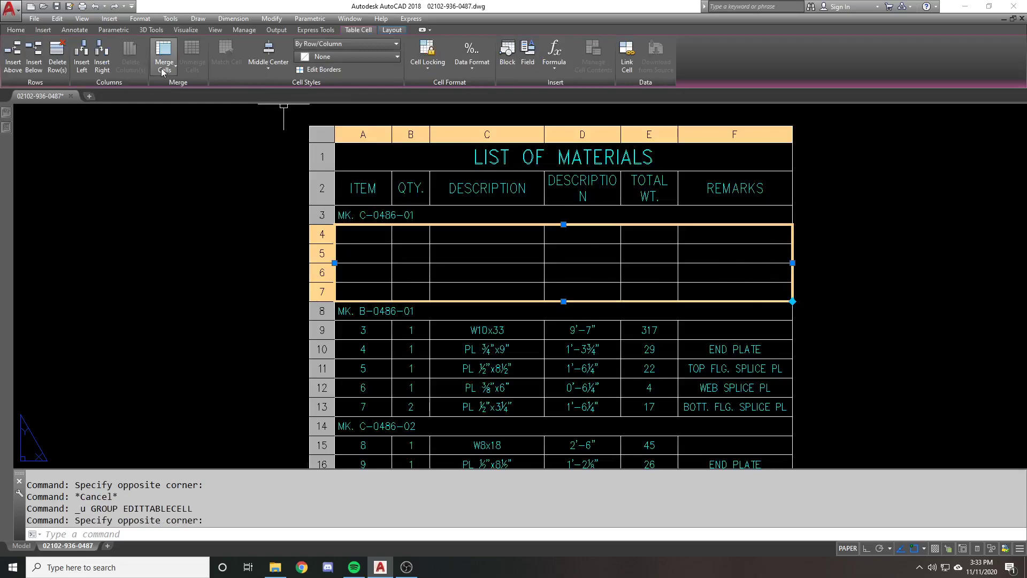
pyautogui.click(163, 56)
pyautogui.click(187, 89)
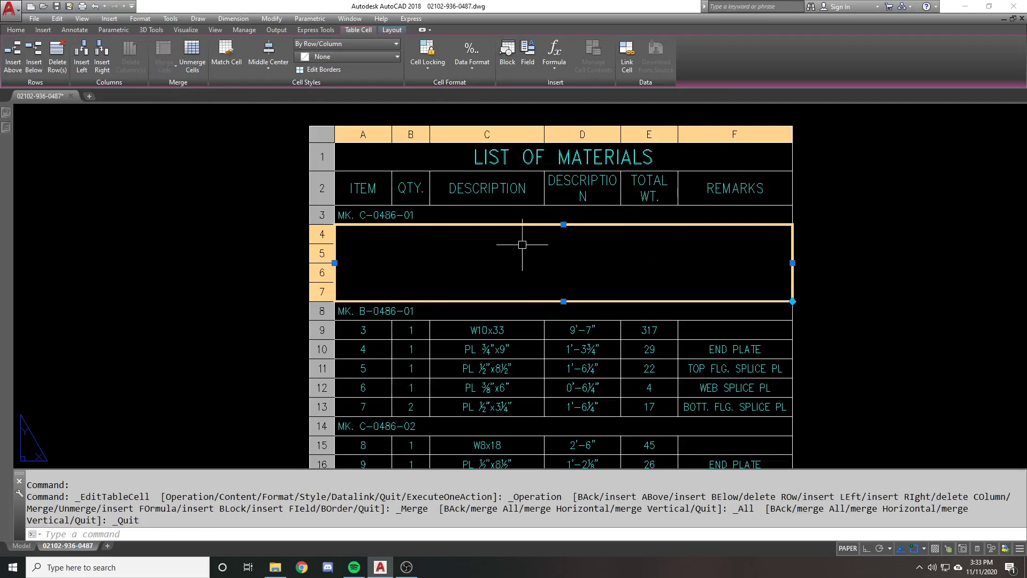
pyautogui.hotkey('ctrl', 'z')
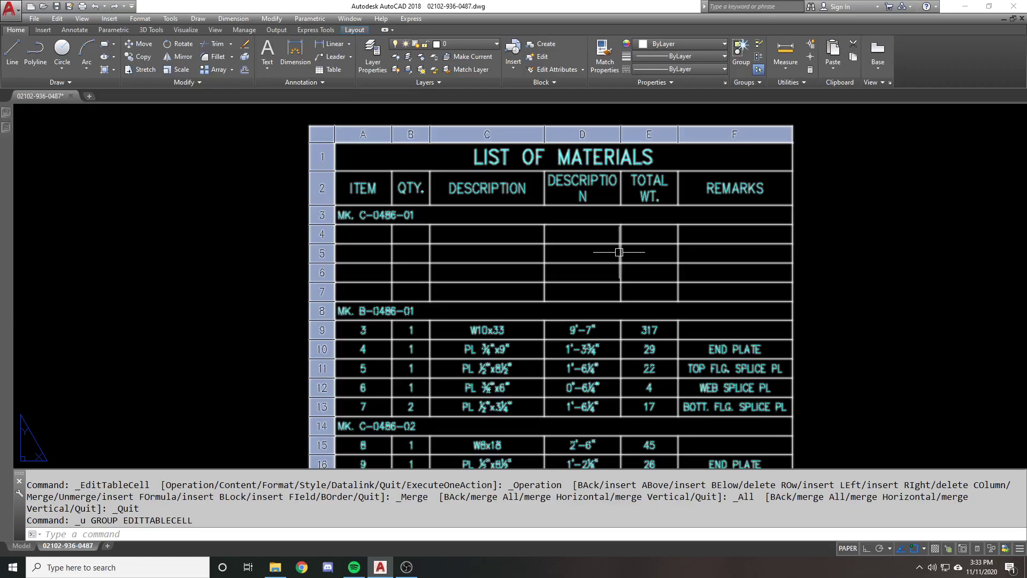
pyautogui.moveTo(579, 309); pyautogui.dragTo(584, 257, button='middle')
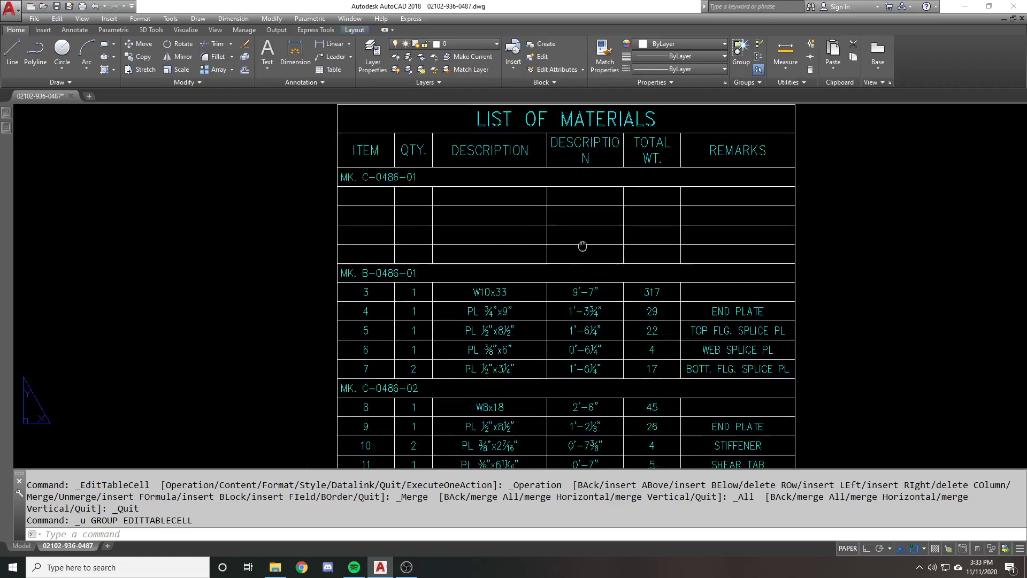
pyautogui.press('Escape')
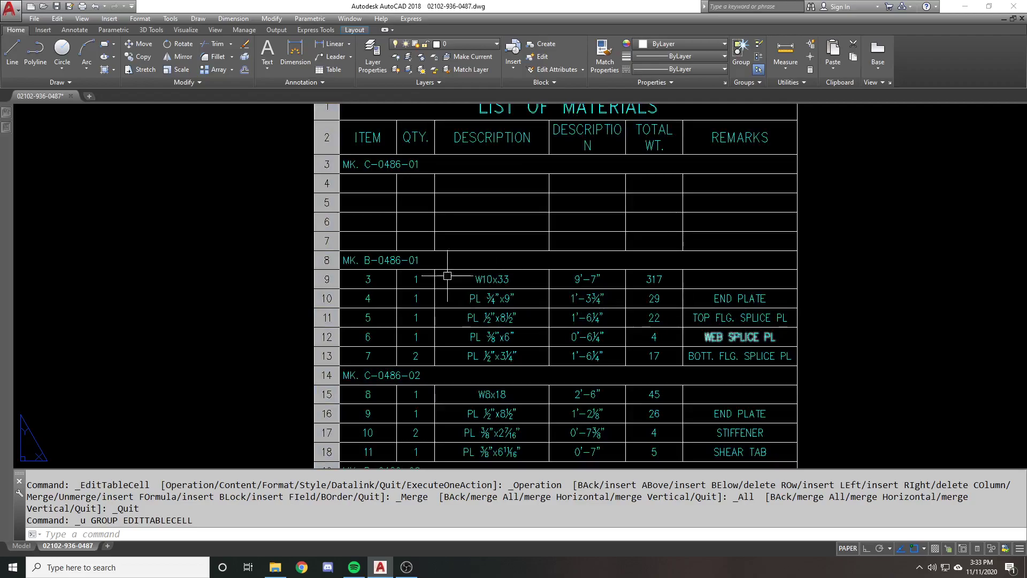
pyautogui.click(379, 281)
pyautogui.click(719, 346)
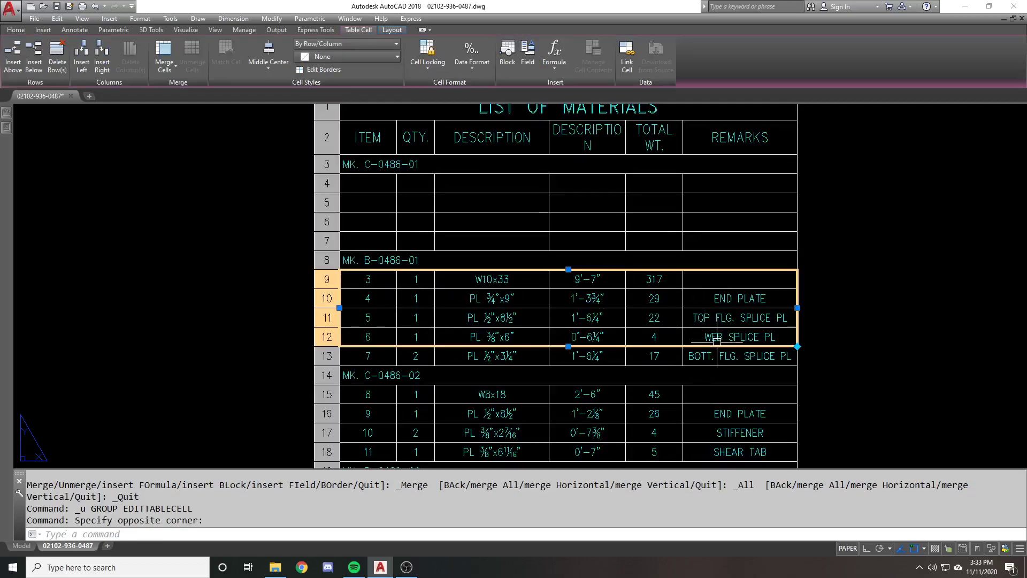
pyautogui.press('Escape')
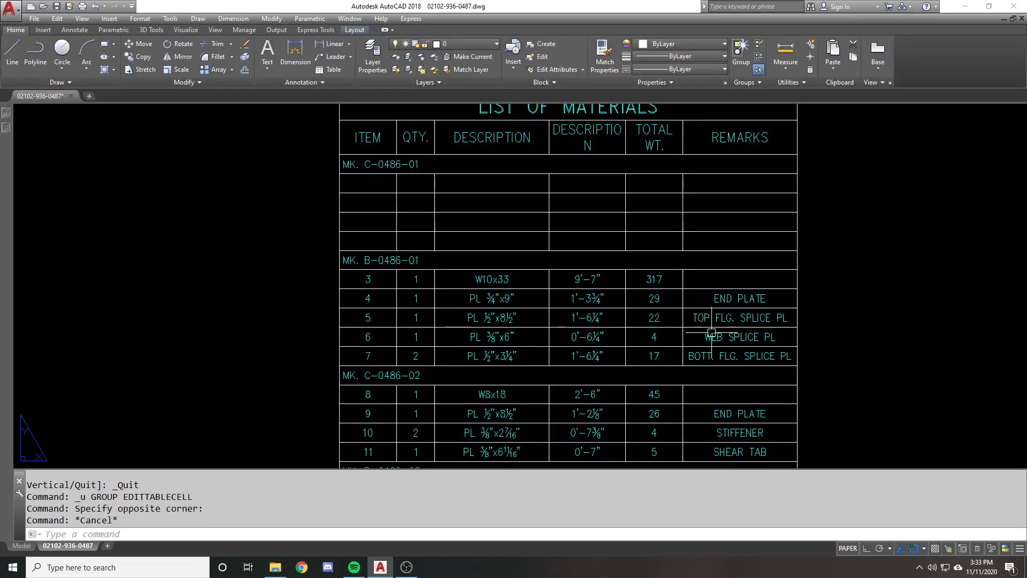
pyautogui.scroll(-2, 711, 332)
pyautogui.scroll(1, 588, 214)
pyautogui.click(583, 185)
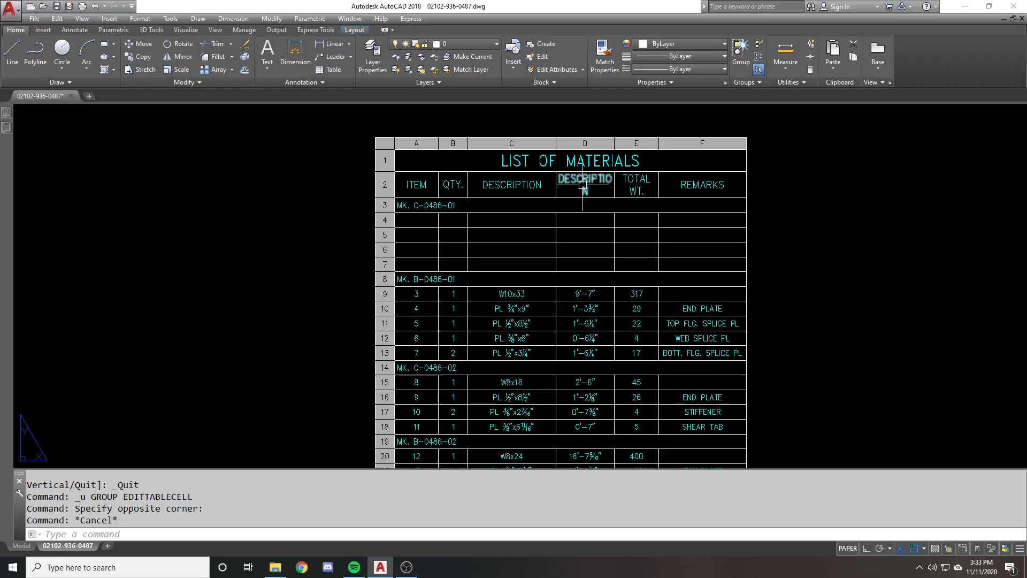
pyautogui.click(530, 184)
pyautogui.scroll(2, 535, 188)
pyautogui.press('Escape')
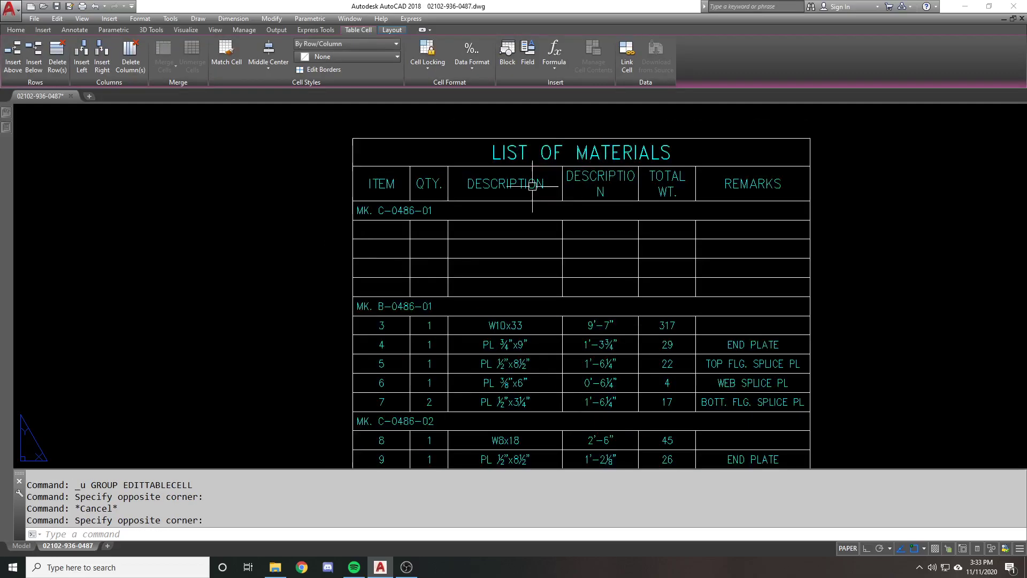
# Look through the available cell styles and text alignment options for the DESCRIPTION header in cell C2.
pyautogui.click(503, 182)
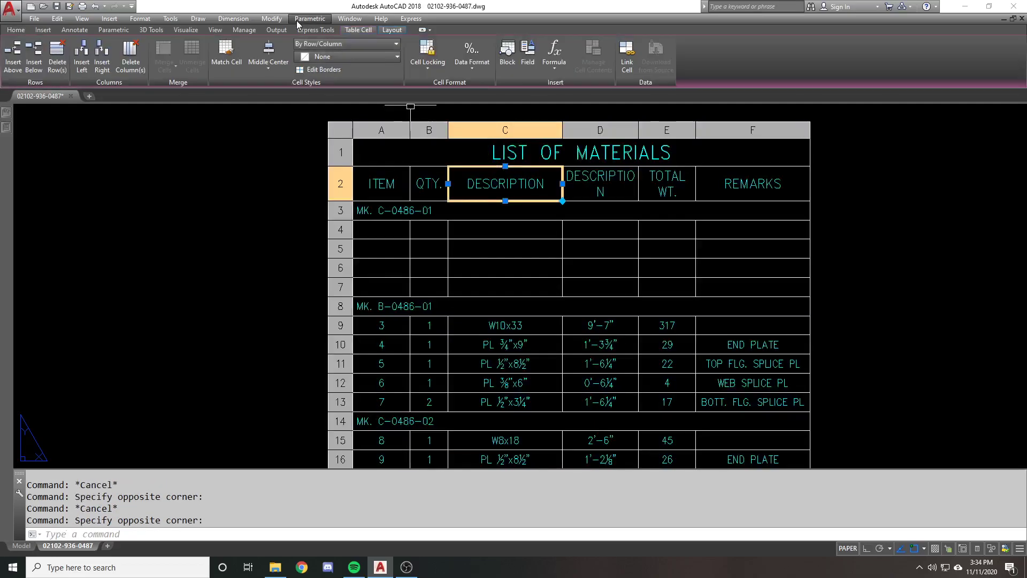
pyautogui.click(344, 45)
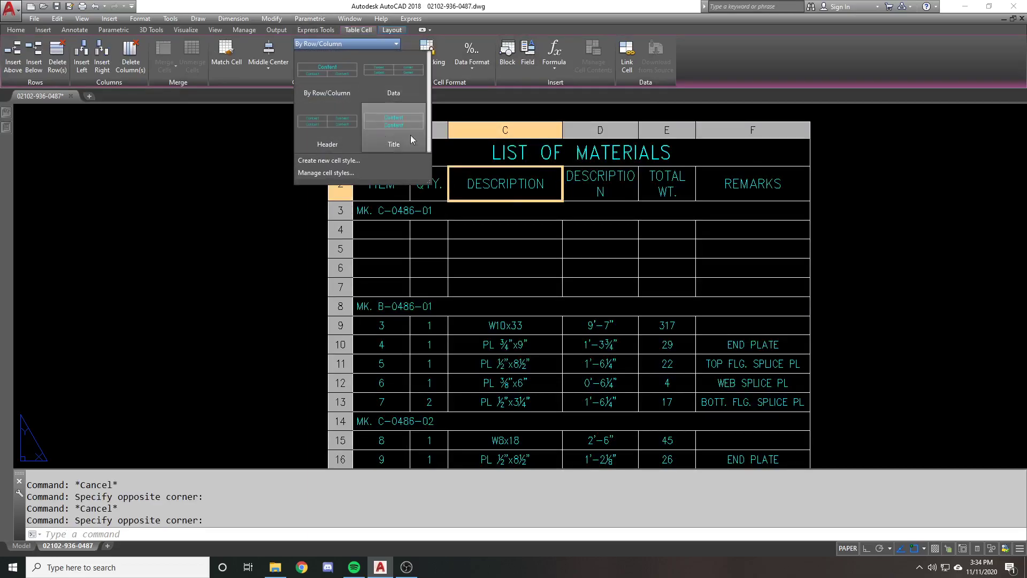
pyautogui.press('Escape')
pyautogui.click(599, 188)
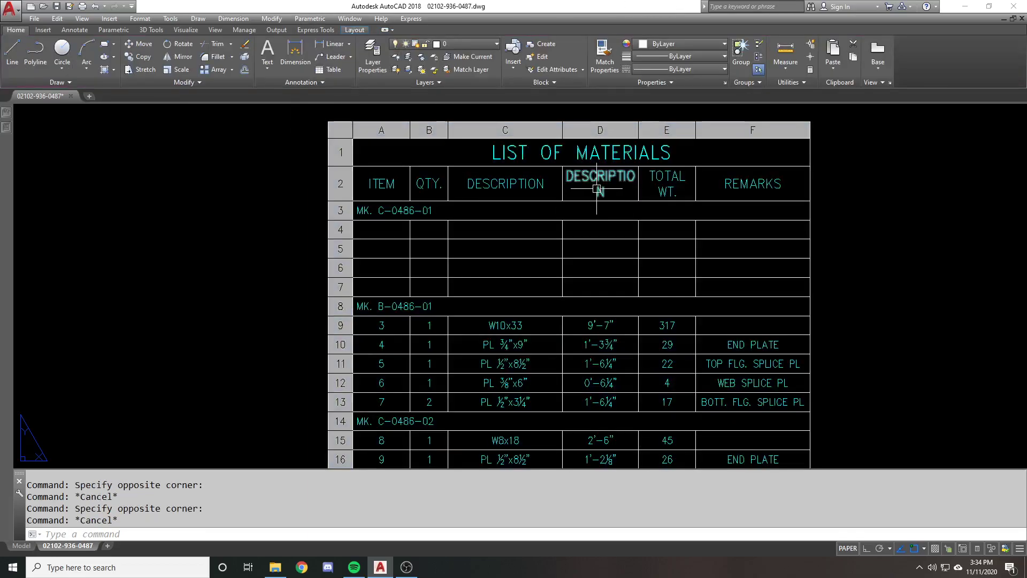
pyautogui.click(526, 188)
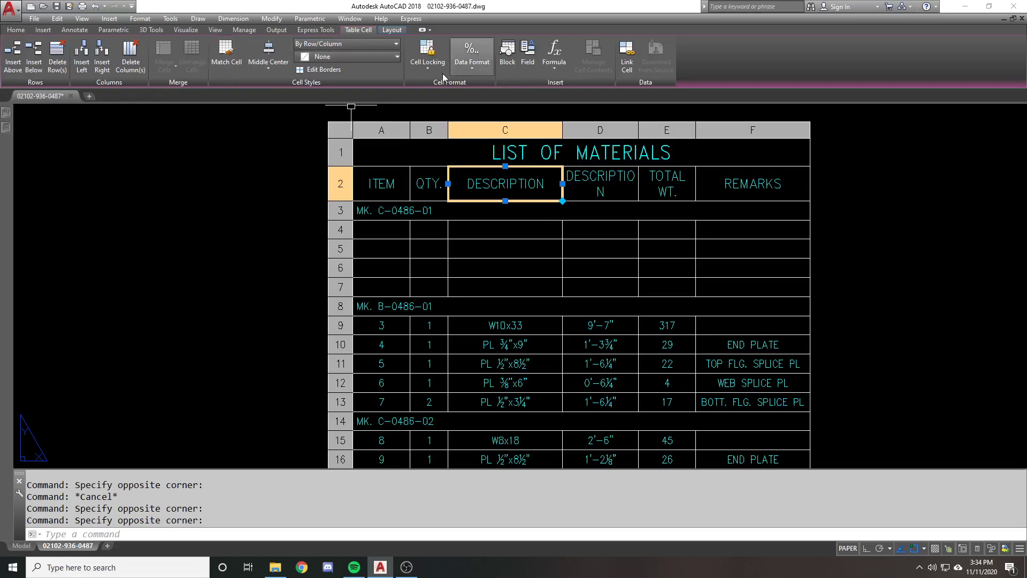
pyautogui.click(275, 66)
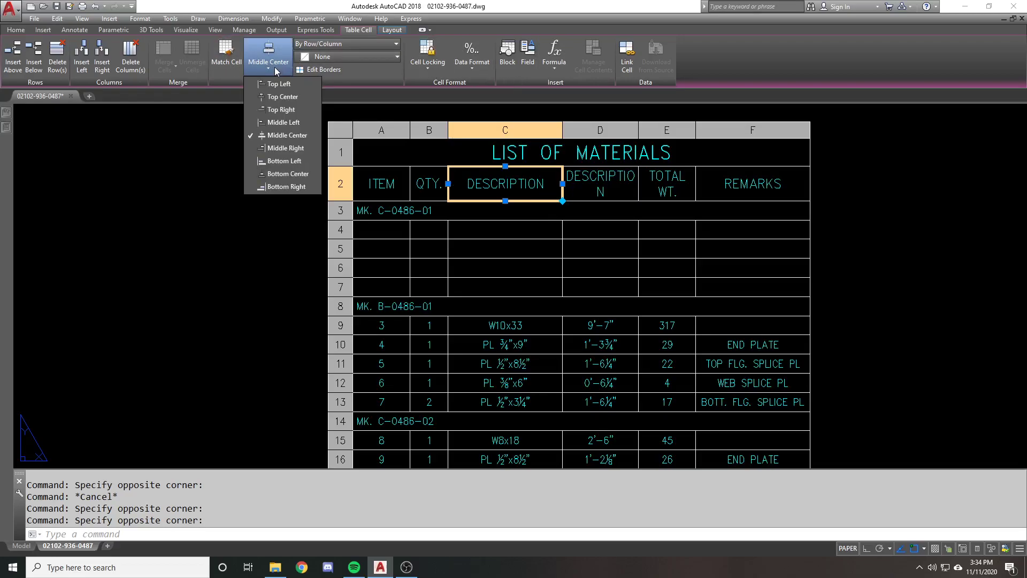
pyautogui.click(264, 67)
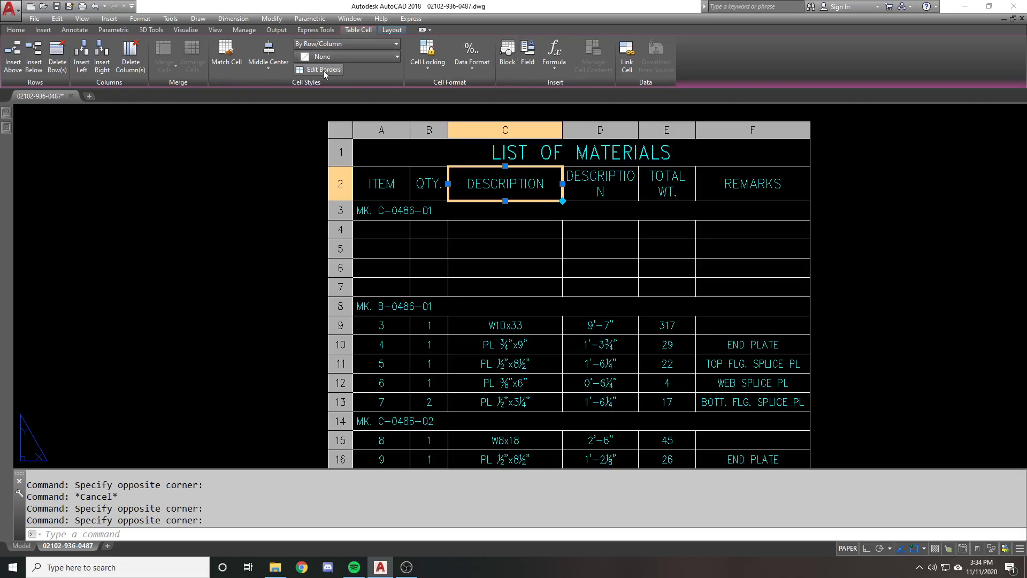
# Open the DESCRIPTION header in cell C2 for text editing, highlight its text to examine the formatting options, and leave the editor.
pyautogui.doubleClick(522, 182)
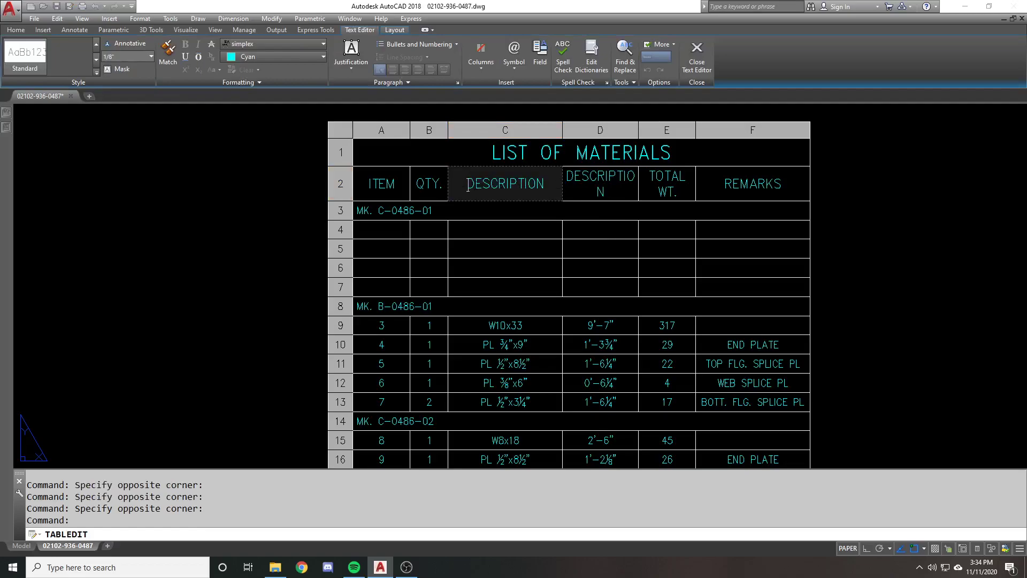
pyautogui.moveTo(467, 183); pyautogui.dragTo(557, 184)
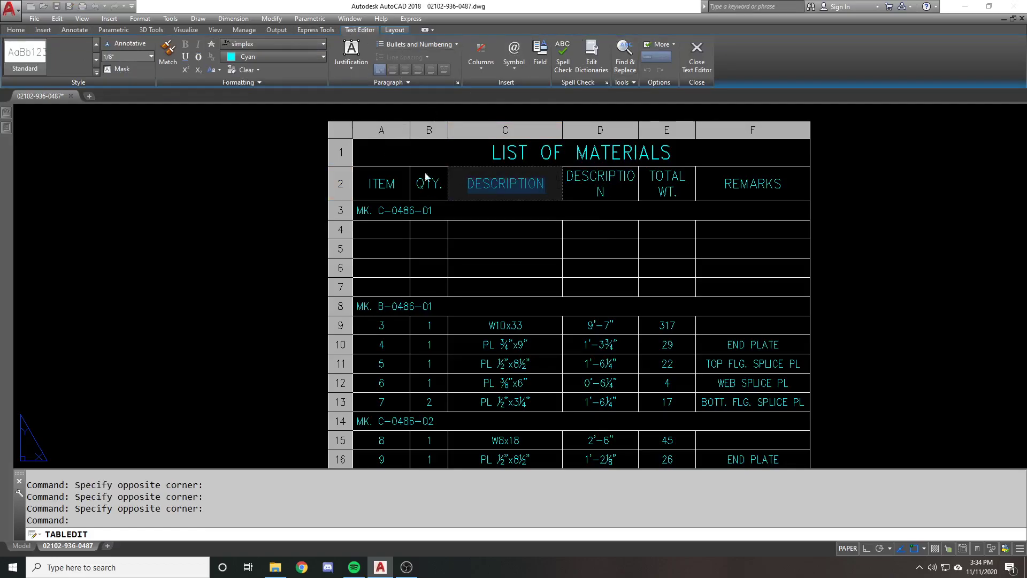
pyautogui.press('Escape')
pyautogui.click(482, 187)
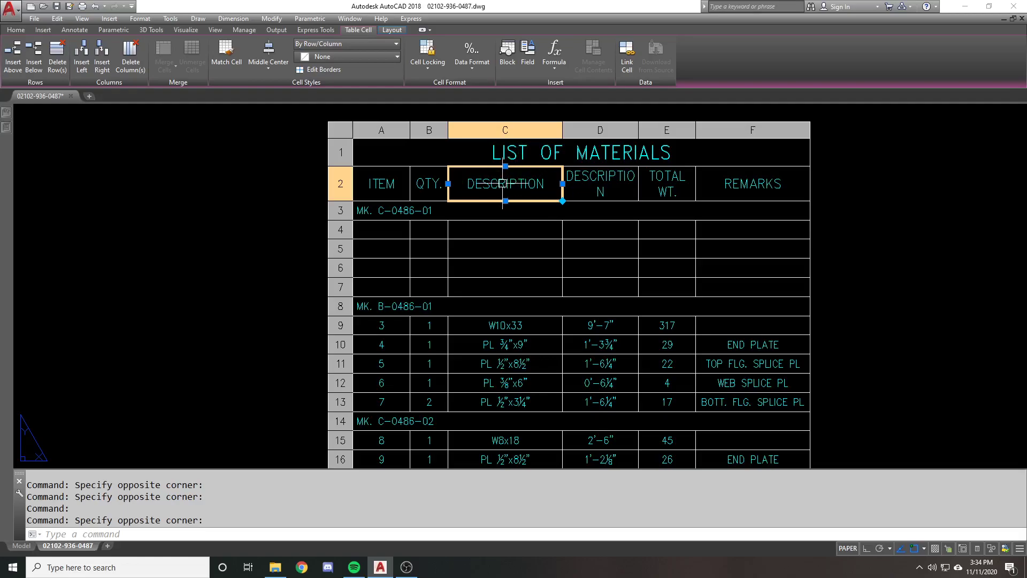
# Try deleting the DESCRIPTION header text in cell C2, discard the edit, and reselect the cell.
pyautogui.doubleClick(503, 184)
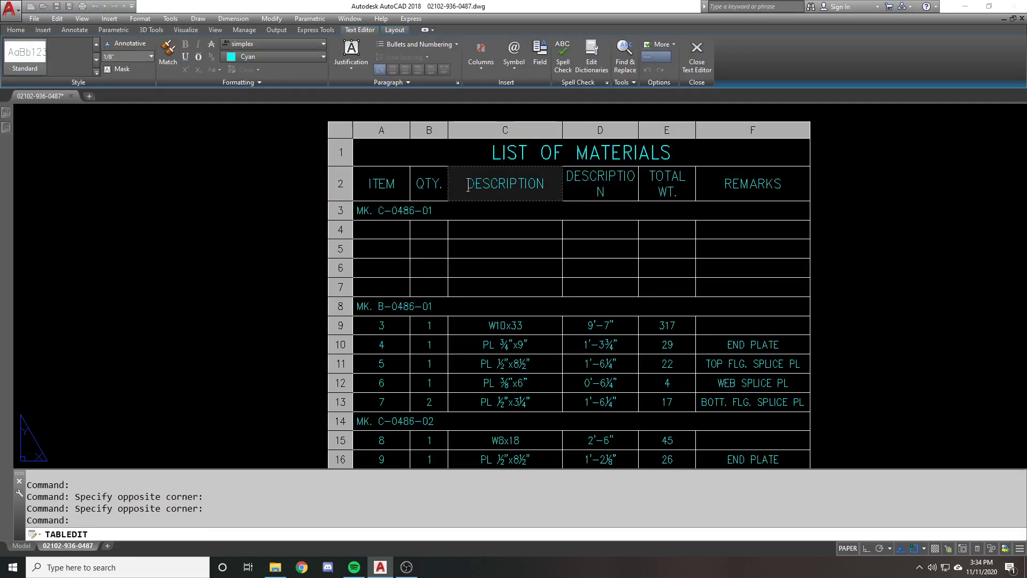
pyautogui.moveTo(468, 185); pyautogui.dragTo(555, 183)
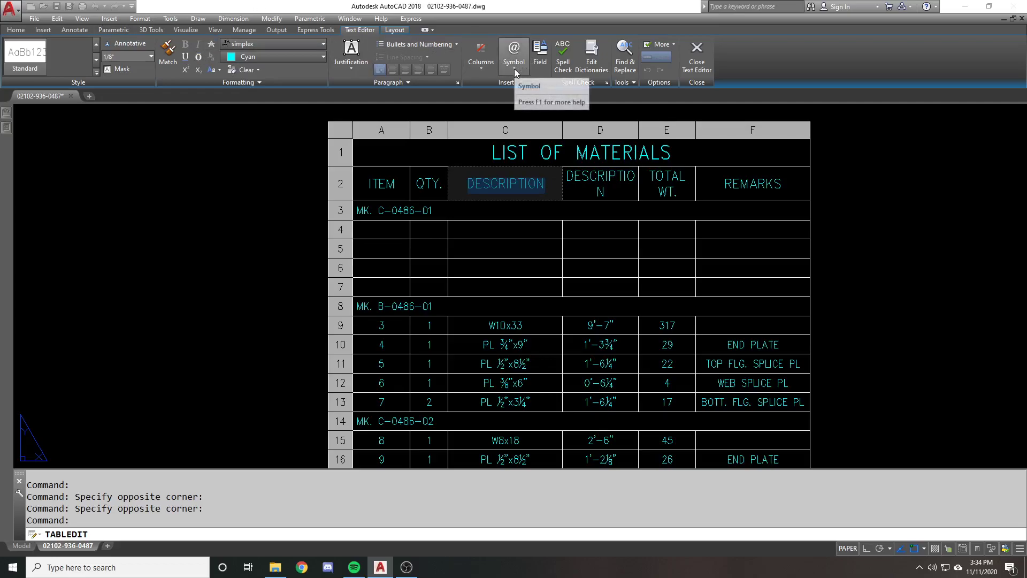
pyautogui.press('Delete')
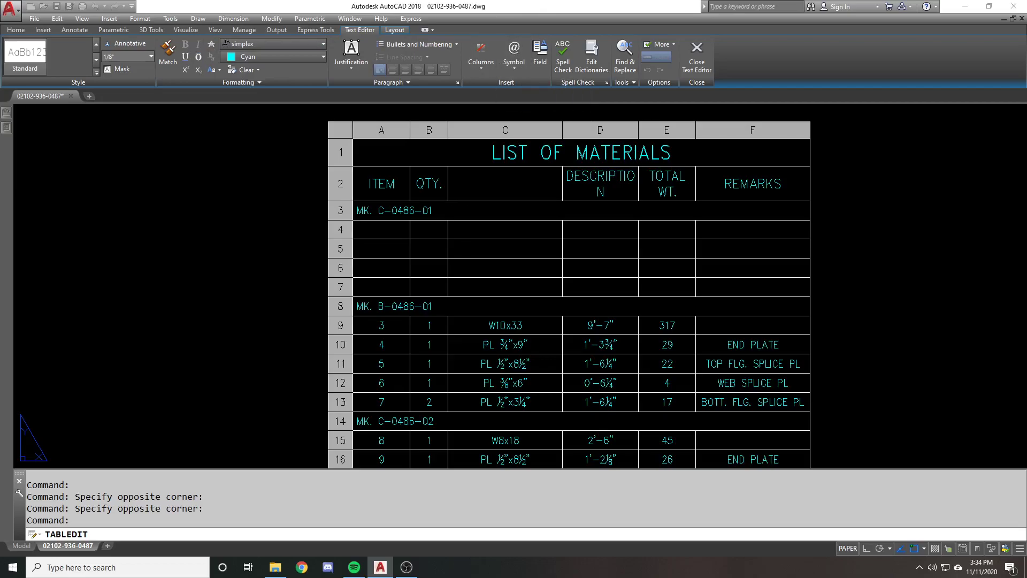
pyautogui.press('Escape')
pyautogui.click(492, 184)
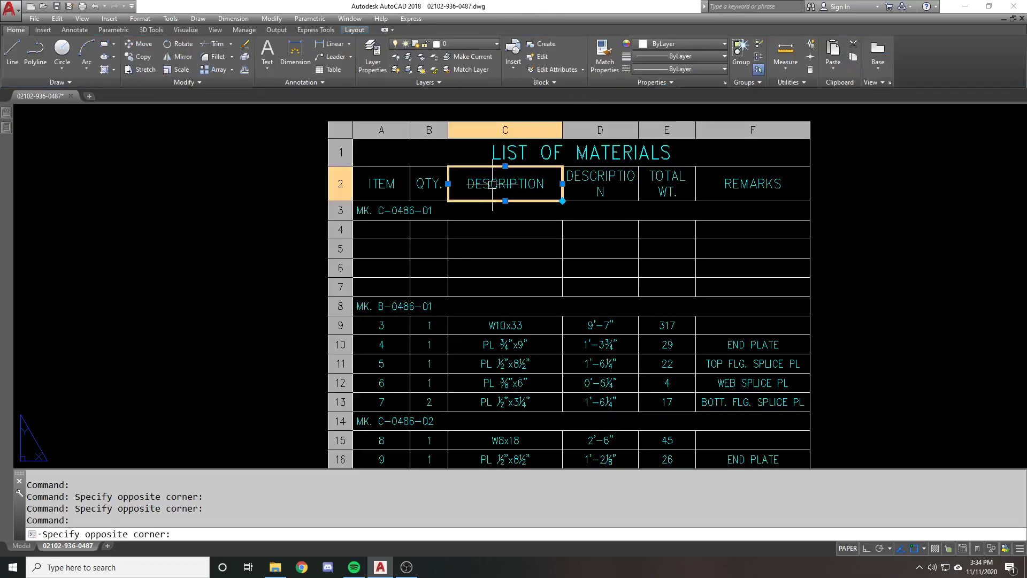
# Insert a blank row above the first W10x33 item row under MK. B-0486-01 and select the new row's description cell.
pyautogui.moveTo(478, 245)
pyautogui.mouseDown(button='middle')
pyautogui.moveTo(507, 214)
pyautogui.moveTo(473, 219)
pyautogui.mouseUp(button='middle')
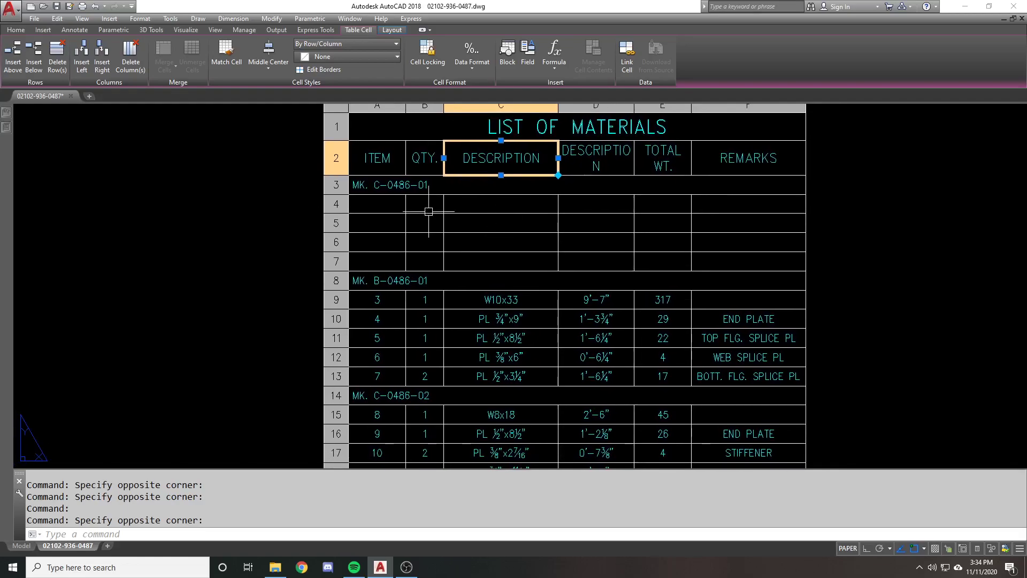
pyautogui.click(377, 222)
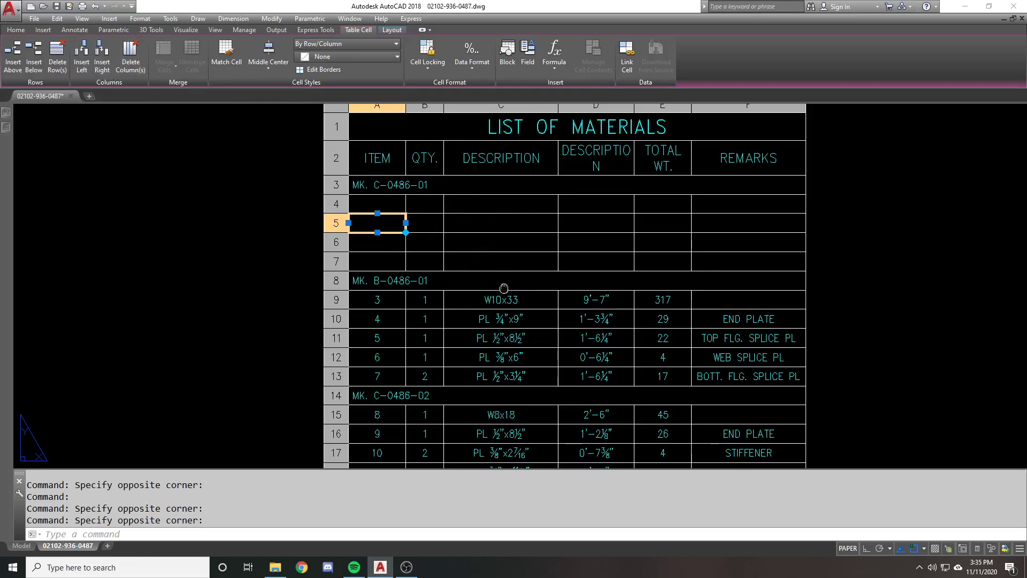
pyautogui.moveTo(504, 288); pyautogui.dragTo(520, 243, button='middle')
pyautogui.click(506, 256)
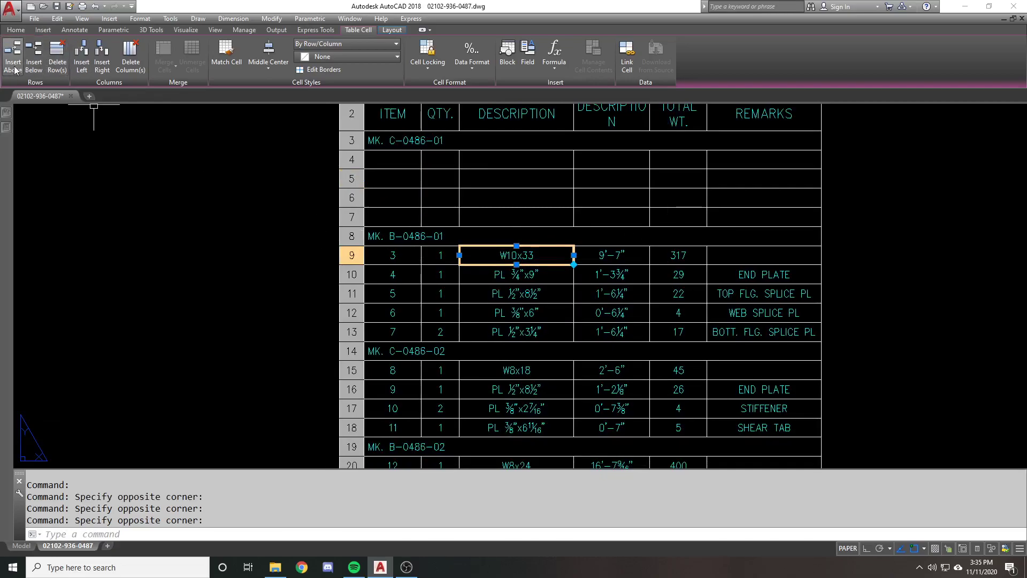
pyautogui.click(15, 70)
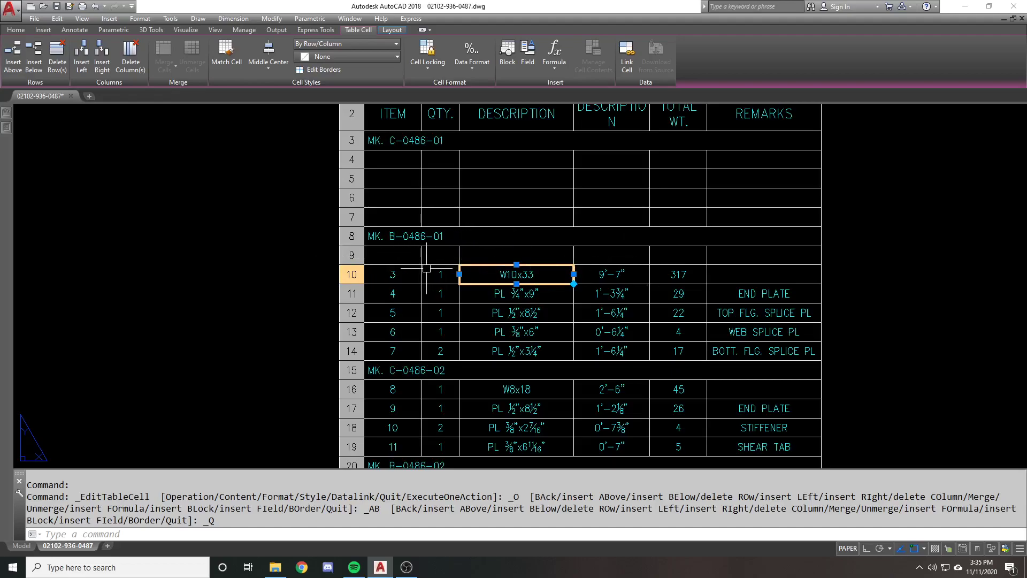
pyautogui.click(523, 259)
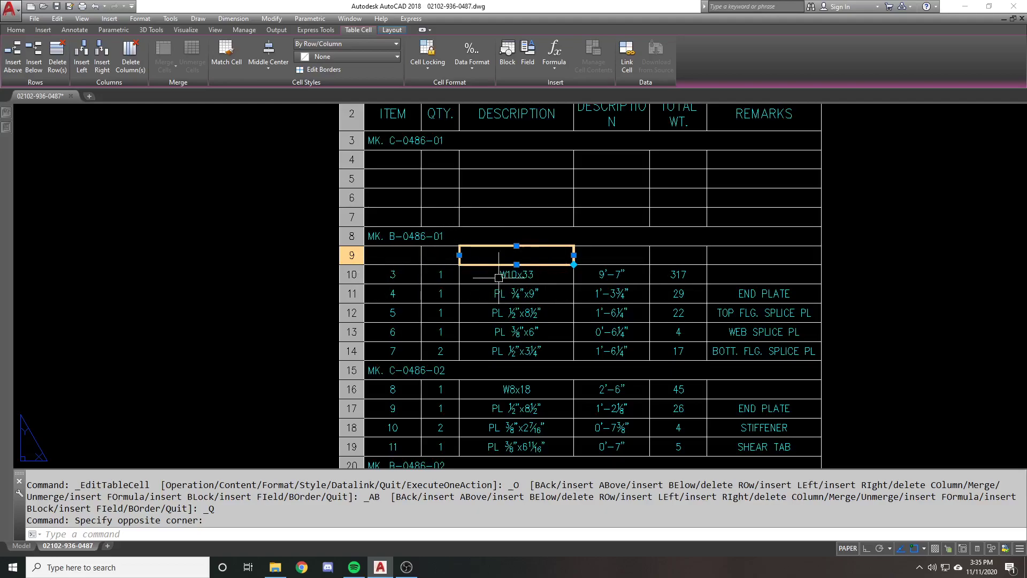
# Insert a blank column to the right of the QTY. column and select the new column's header cell.
pyautogui.moveTo(596, 153); pyautogui.dragTo(564, 230, button='middle')
pyautogui.click(404, 236)
pyautogui.moveTo(453, 243); pyautogui.dragTo(555, 220, button='middle')
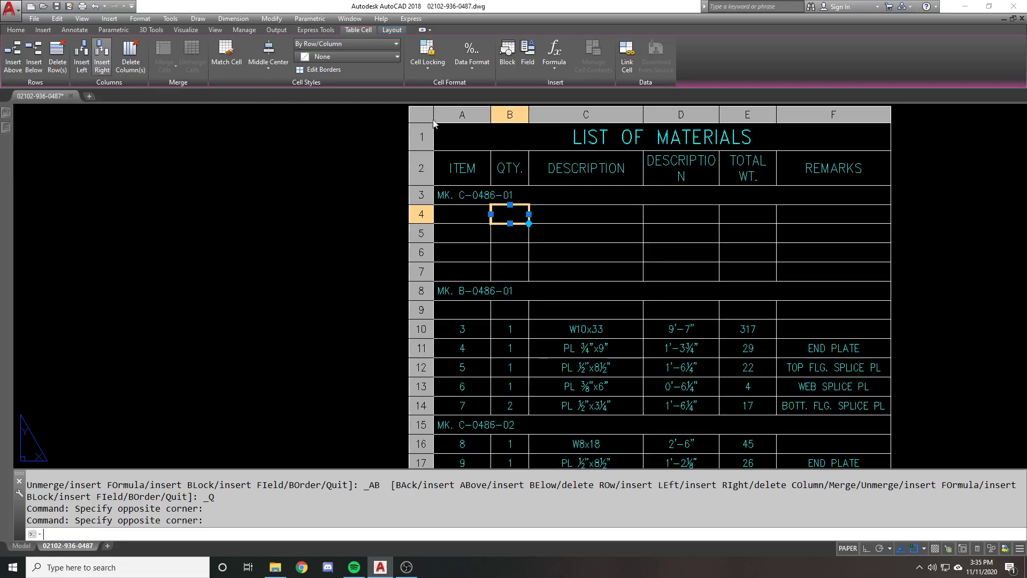
pyautogui.click(535, 167)
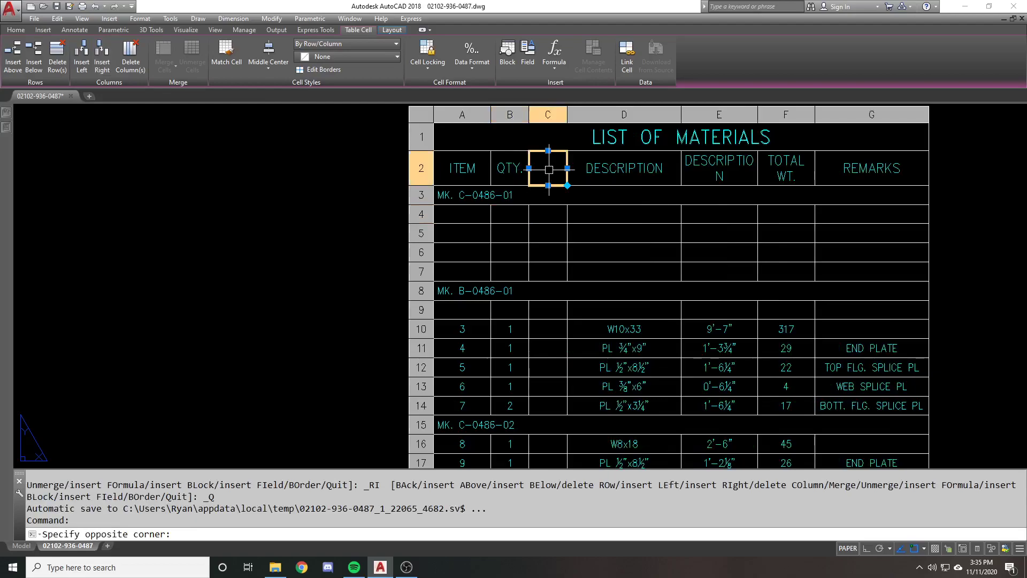
# Undo the insertion of the blank column and select the QTY. header cell.
pyautogui.click(521, 171)
pyautogui.click(548, 169)
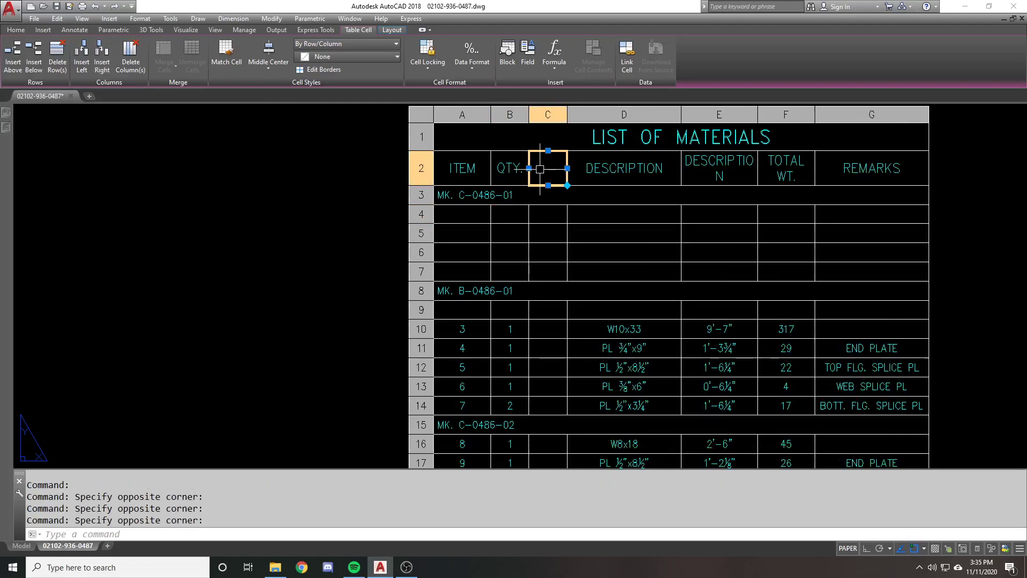
pyautogui.hotkey('ctrl', 'z')
pyautogui.click(510, 167)
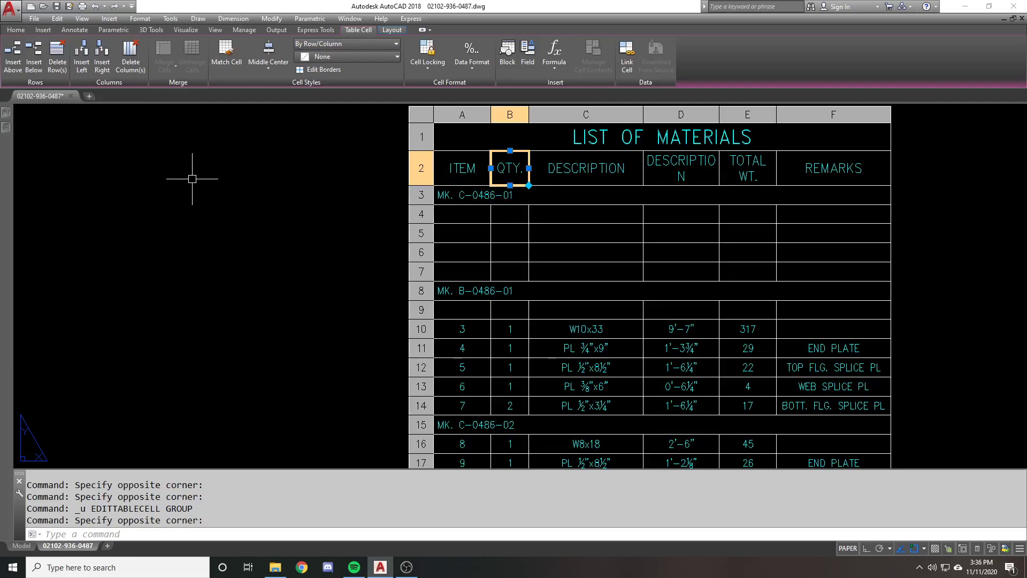
# Try a cell width of 3/4" for the QTY. header cell in its properties, and undo the change.
pyautogui.moveTo(2, 133)
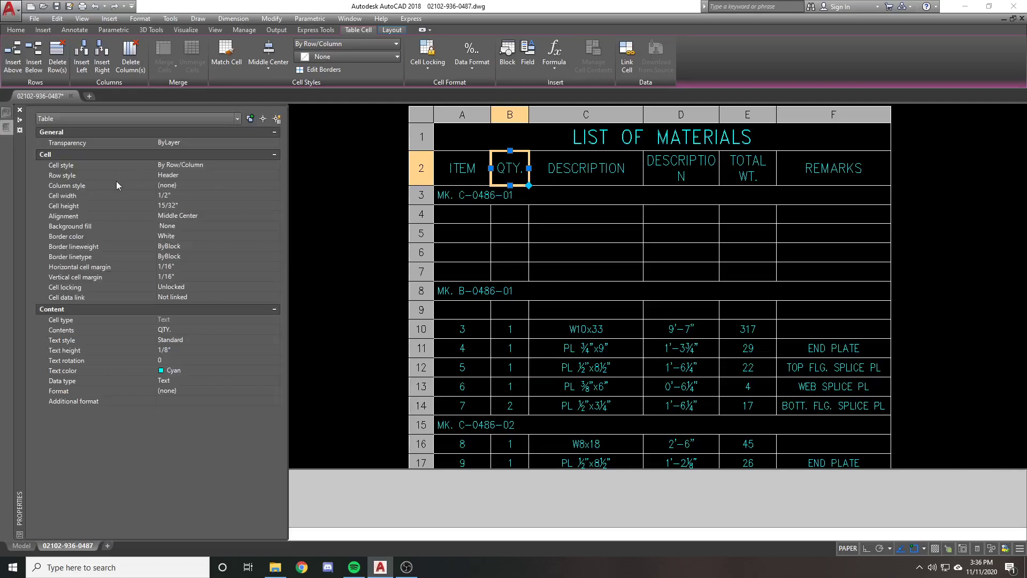
pyautogui.click(173, 195)
pyautogui.click(185, 206)
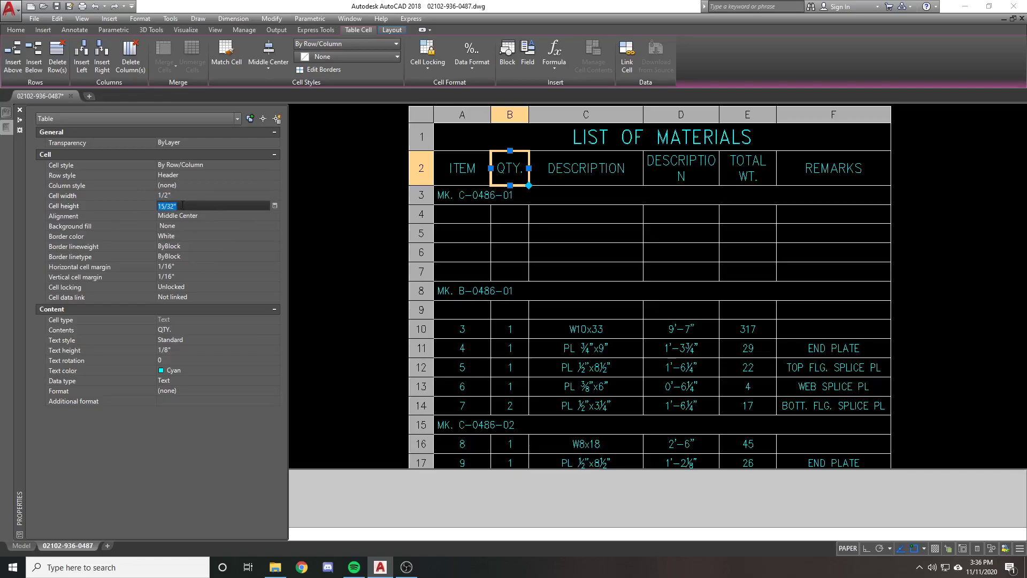
pyautogui.click(182, 196)
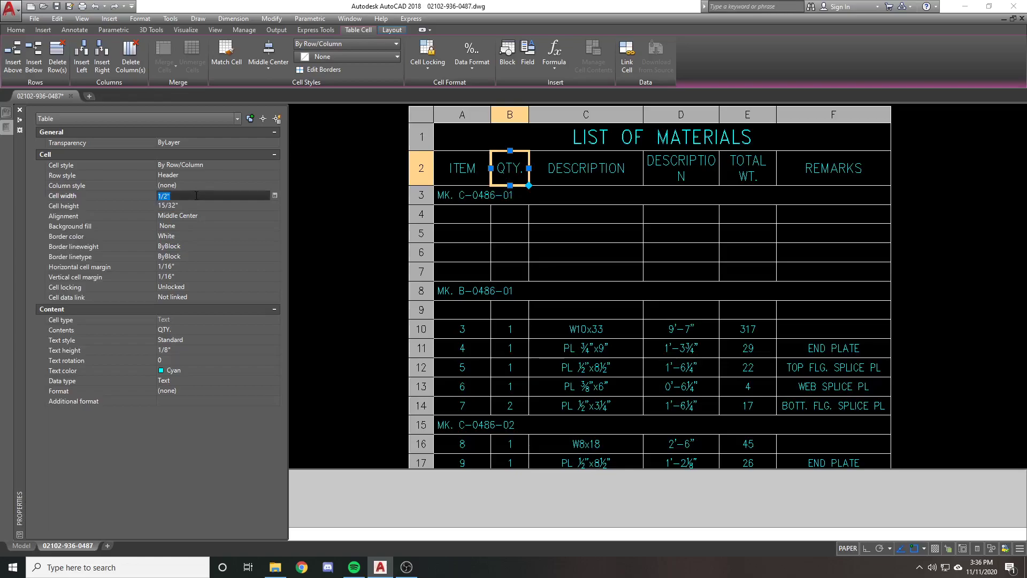
pyautogui.write('3/4')
pyautogui.press('Return')
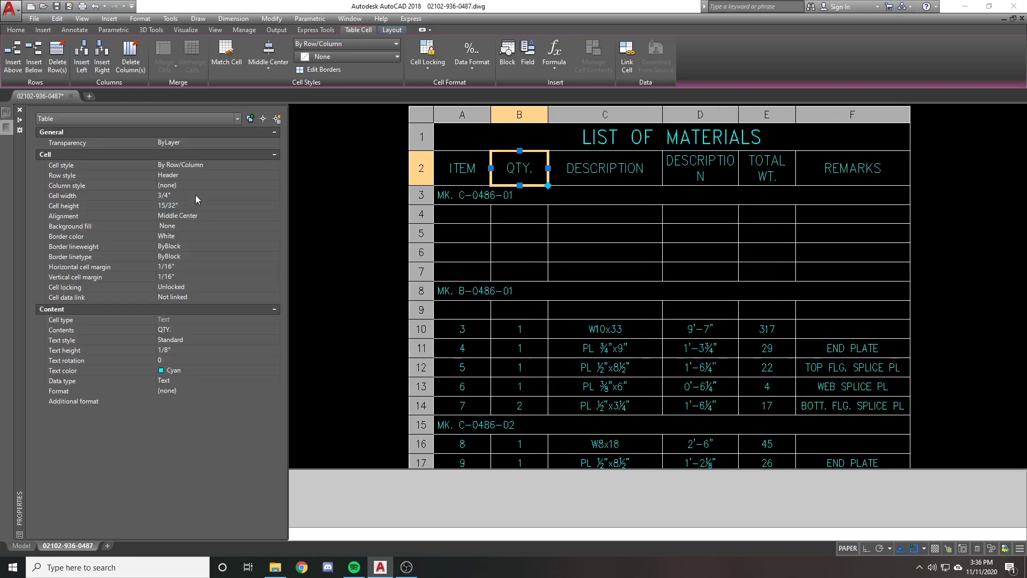
pyautogui.hotkey('ctrl', '1')
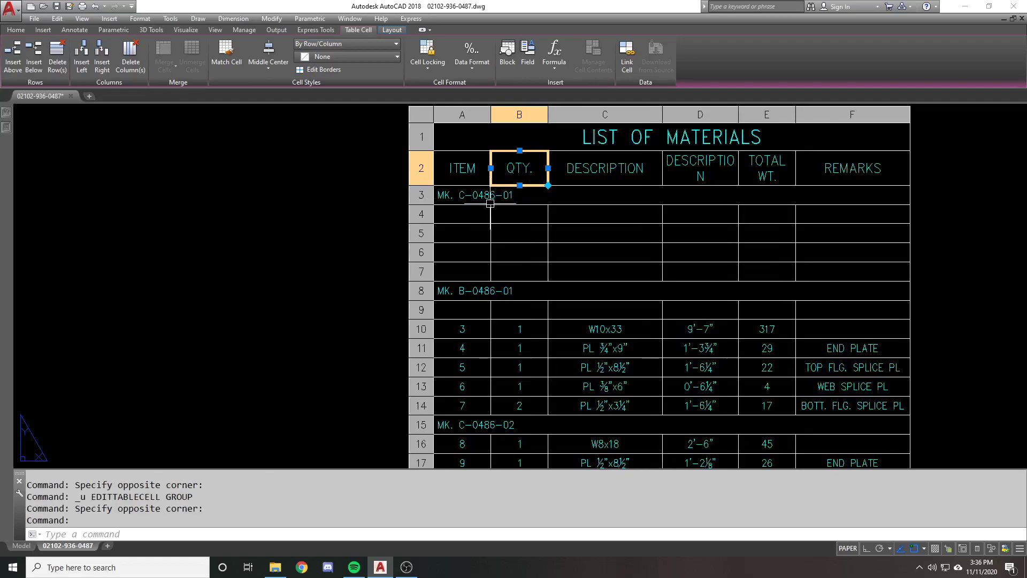
pyautogui.hotkey('ctrl', 'z')
# Try stretching the left border of the QTY. header cell into the ITEM column, and undo the grip edit.
pyautogui.click(495, 166)
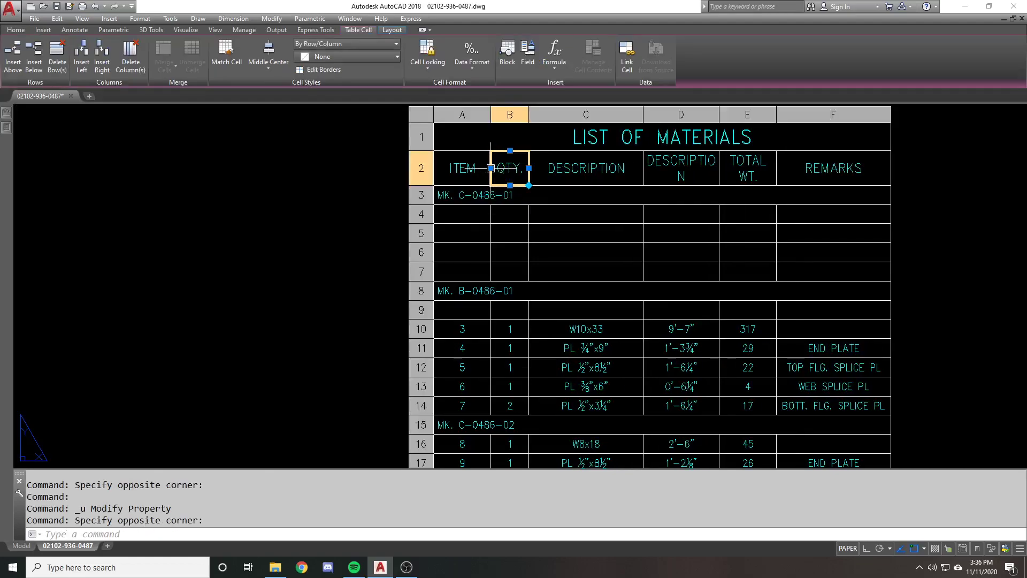
pyautogui.scroll(5, 488, 165)
pyautogui.click(482, 165)
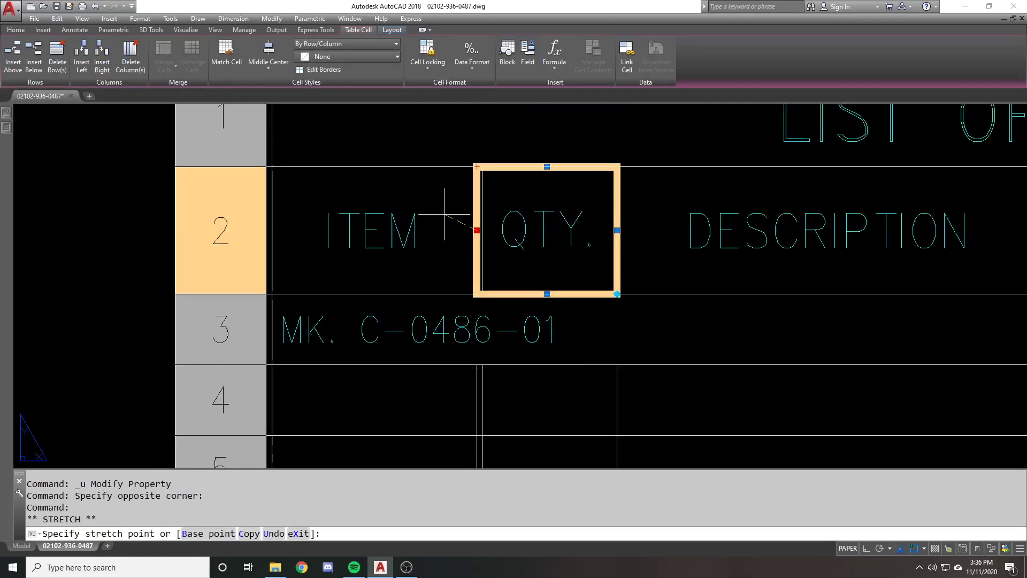
pyautogui.hotkey('ctrl', 'z')
pyautogui.scroll(-6, 482, 209)
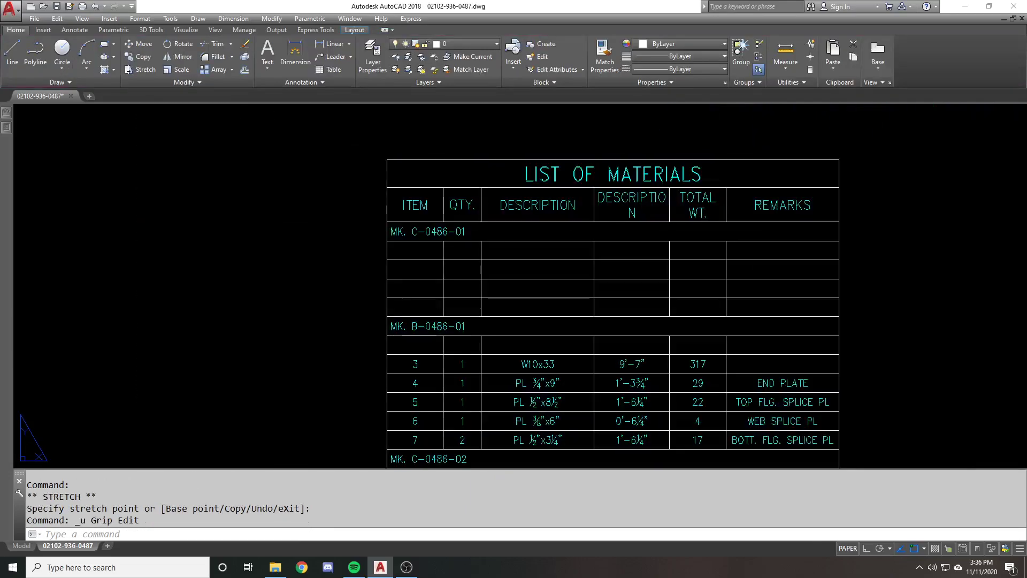
# Select the whole List of Materials table, try stretching its width uniformly, and undo the stretch.
pyautogui.click(848, 150)
pyautogui.click(817, 166)
pyautogui.moveTo(817, 165); pyautogui.dragTo(647, 168, button='middle')
pyautogui.scroll(-1, 794, 155)
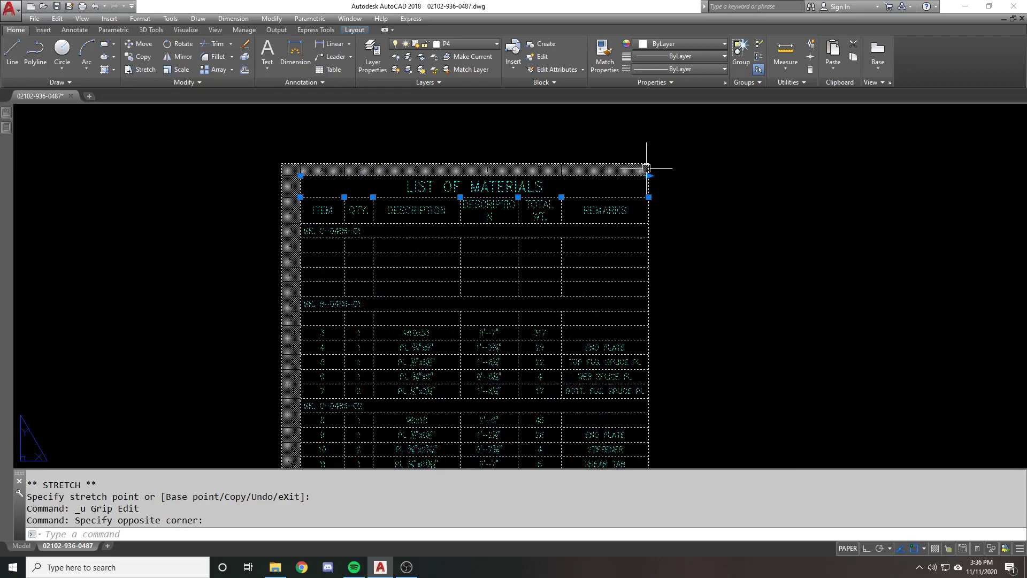
pyautogui.click(649, 175)
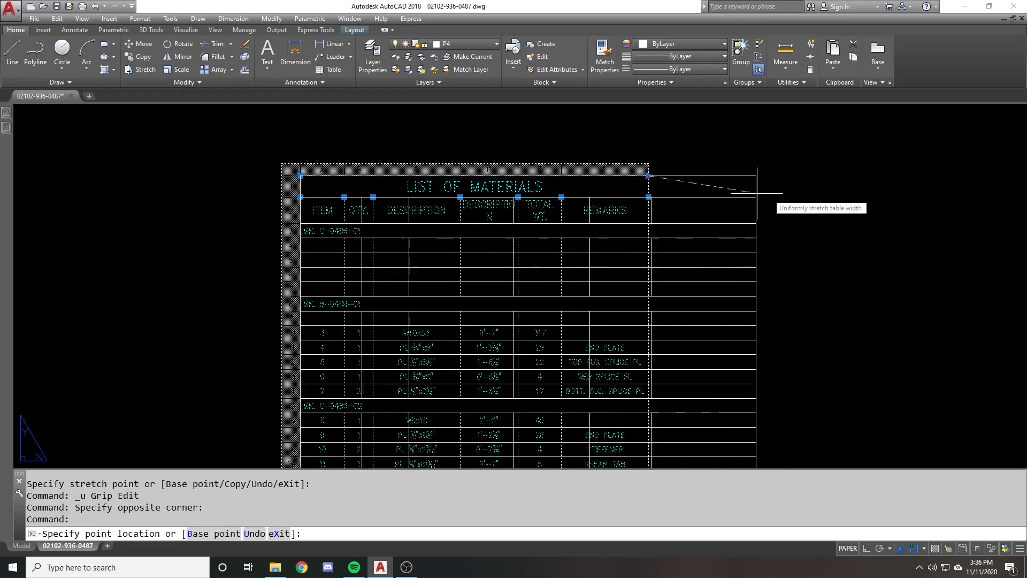
pyautogui.click(839, 197)
pyautogui.hotkey('ctrl', 'z')
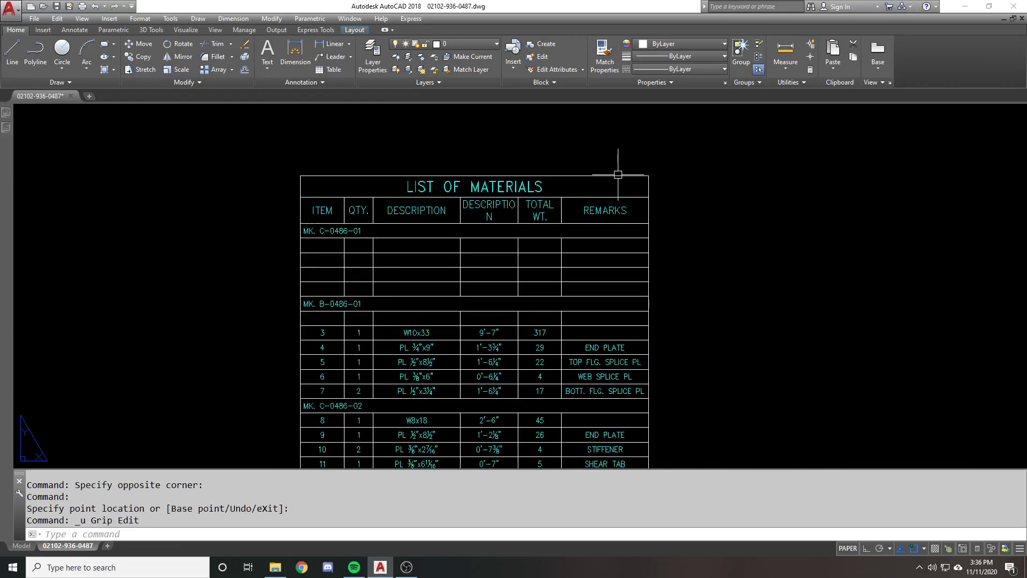
# Select the table and, with object snap off, widen the QTY. column slightly by moving its boundary with the first DESCRIPTION column.
pyautogui.moveTo(618, 174); pyautogui.dragTo(539, 189)
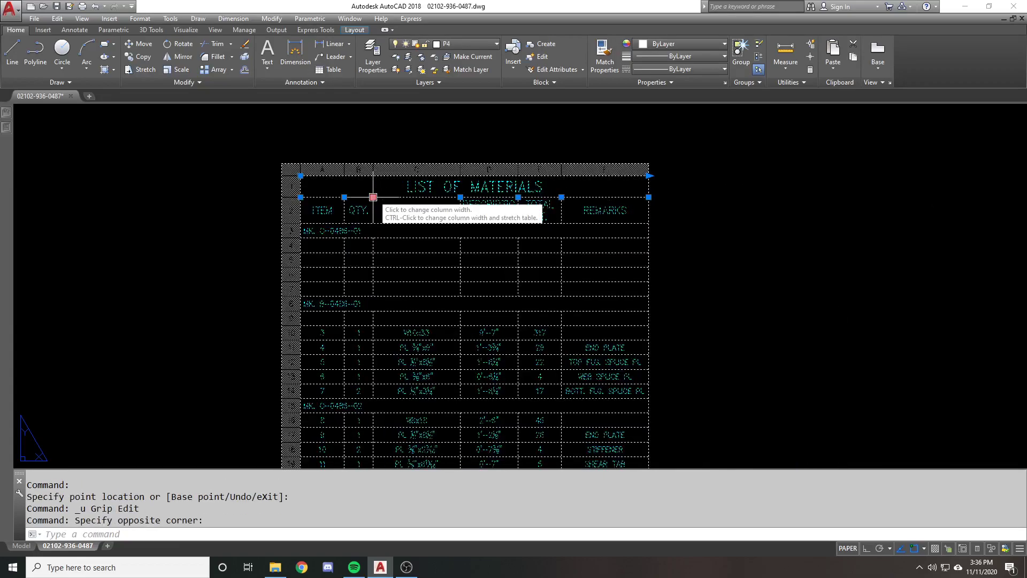
pyautogui.scroll(2, 374, 197)
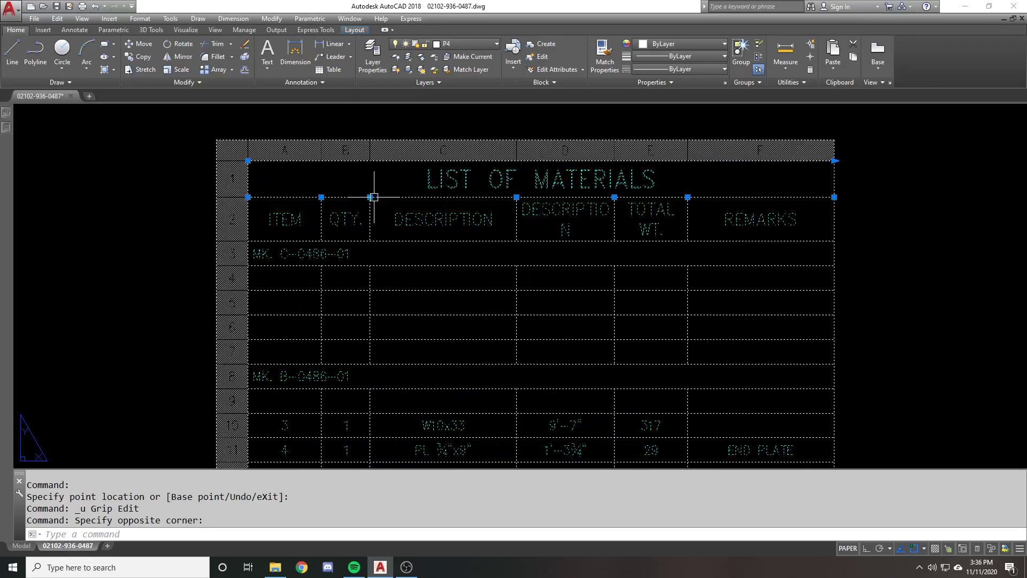
pyautogui.press('F3')
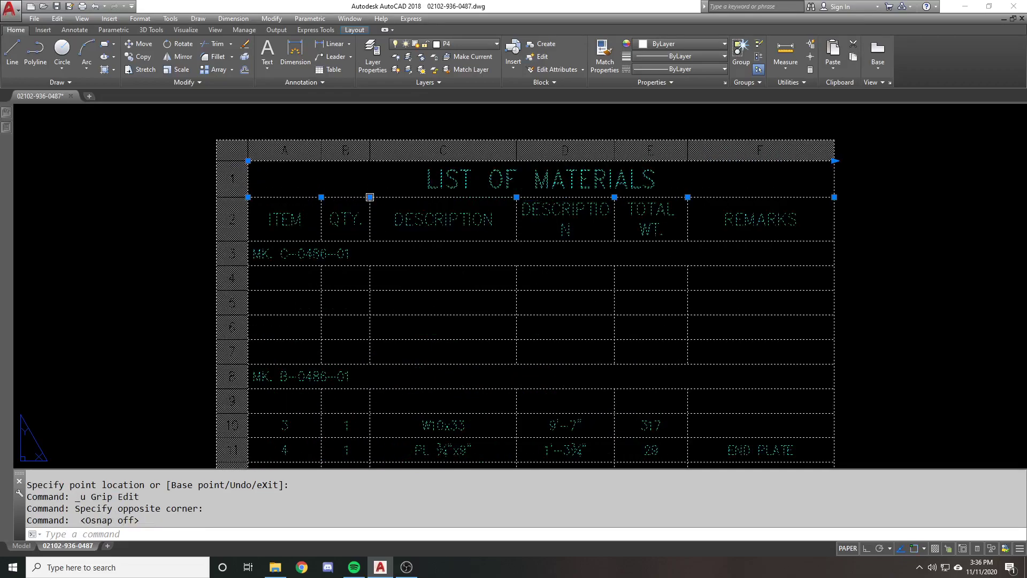
pyautogui.click(370, 197)
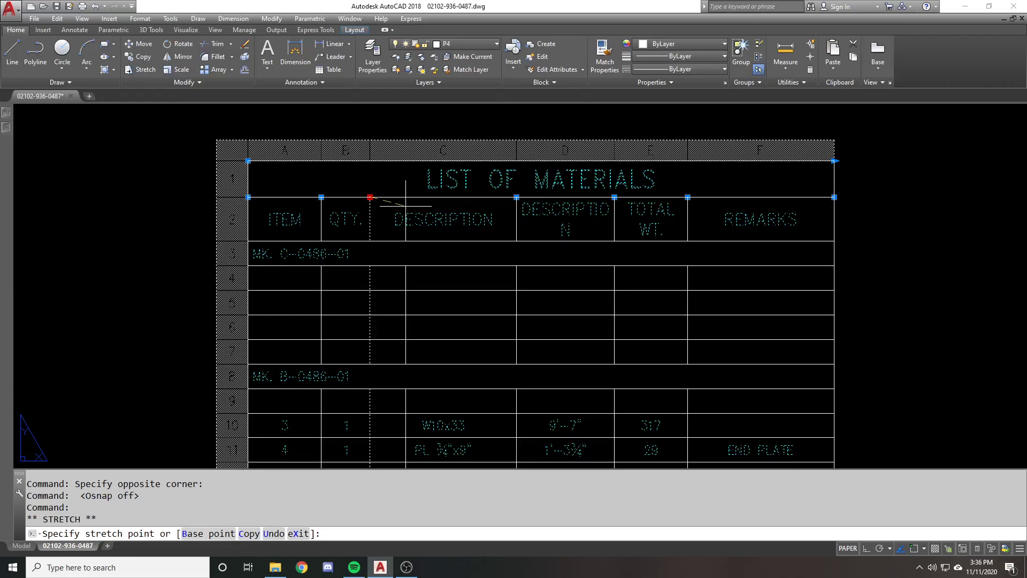
pyautogui.click(420, 198)
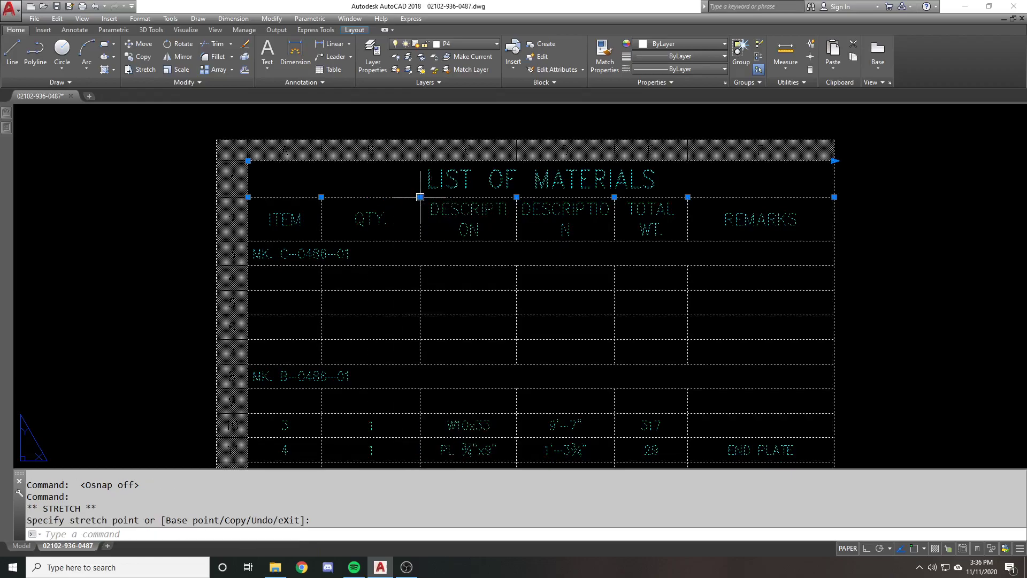
pyautogui.click(420, 197)
pyautogui.click(383, 197)
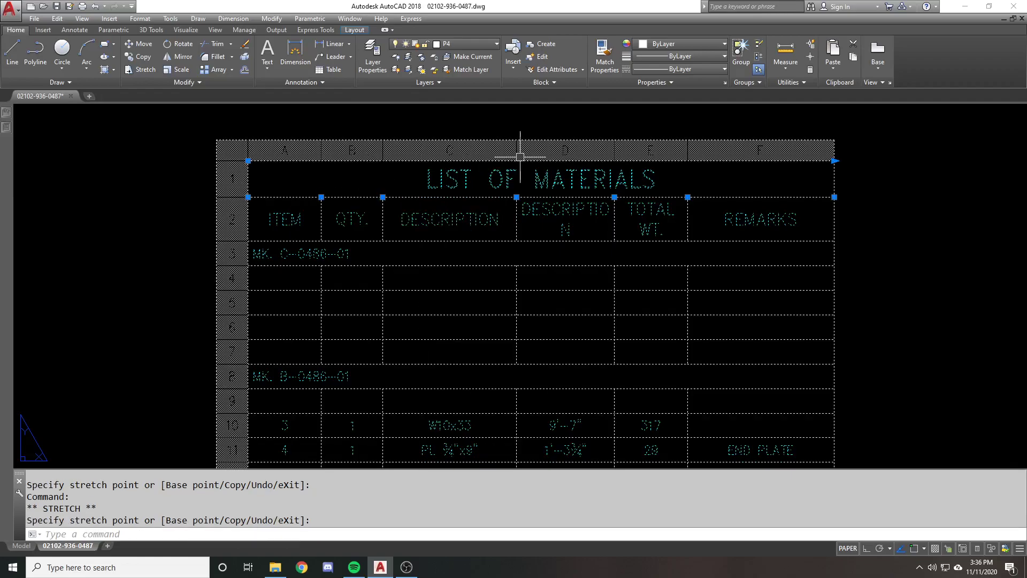
# Widen the REMARKS column slightly by stretching the table's outer right edge.
pyautogui.scroll(-1, 442, 197)
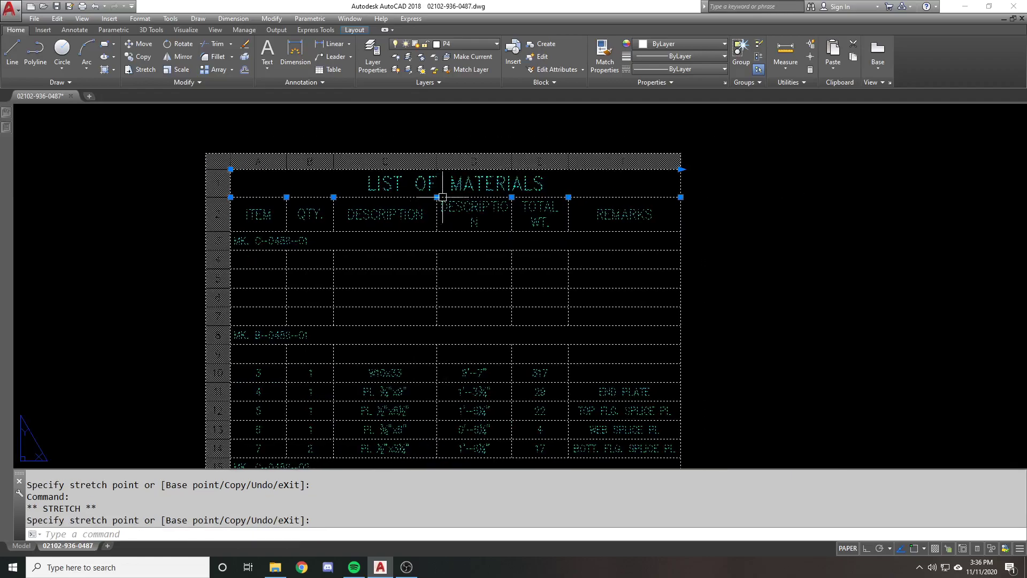
pyautogui.click(681, 197)
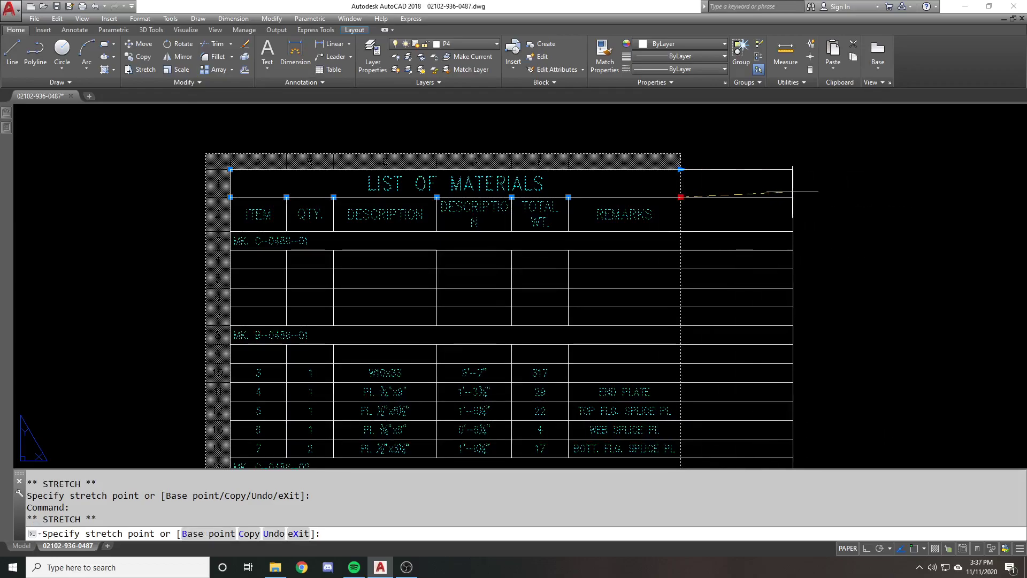
pyautogui.click(786, 197)
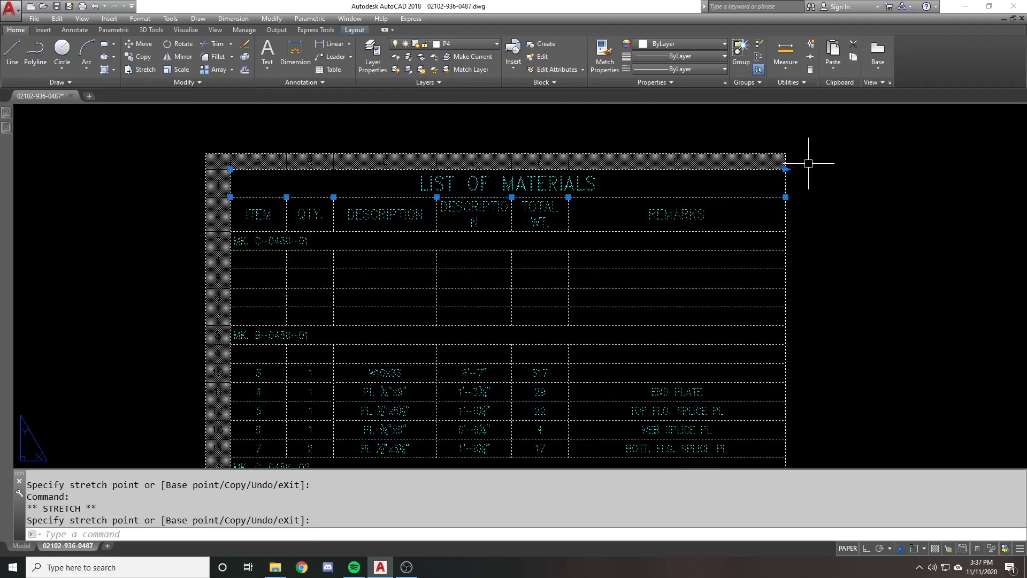
pyautogui.click(785, 197)
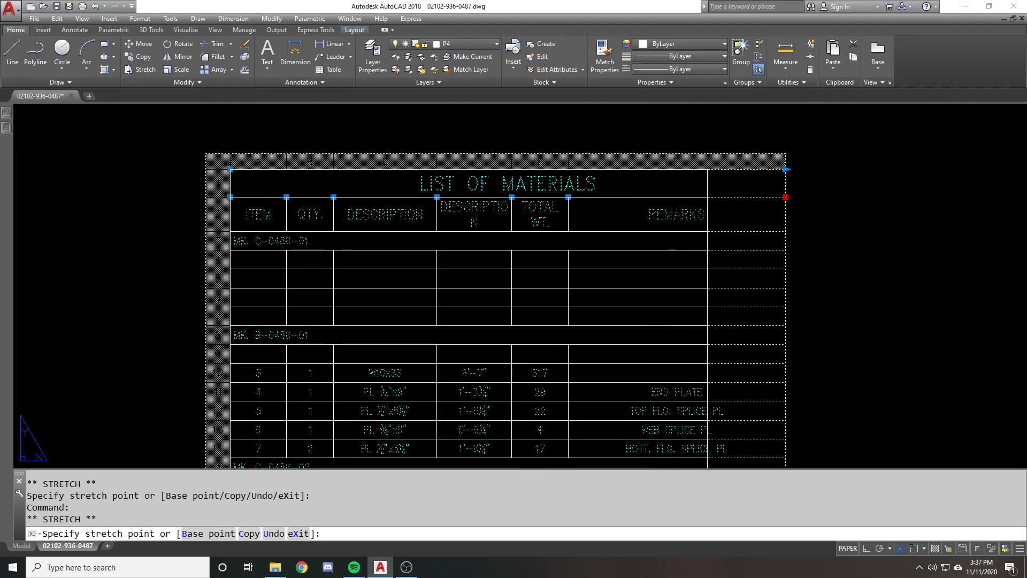
pyautogui.click(708, 197)
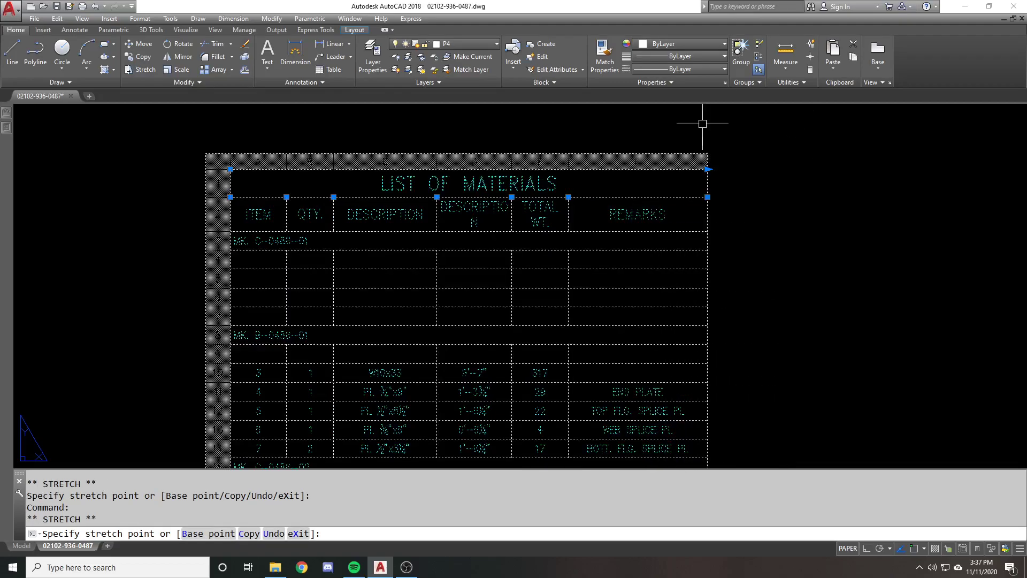
# Try the table's uniform width, uniform height and combined width-and-height stretches, cancelling each one.
pyautogui.click(708, 170)
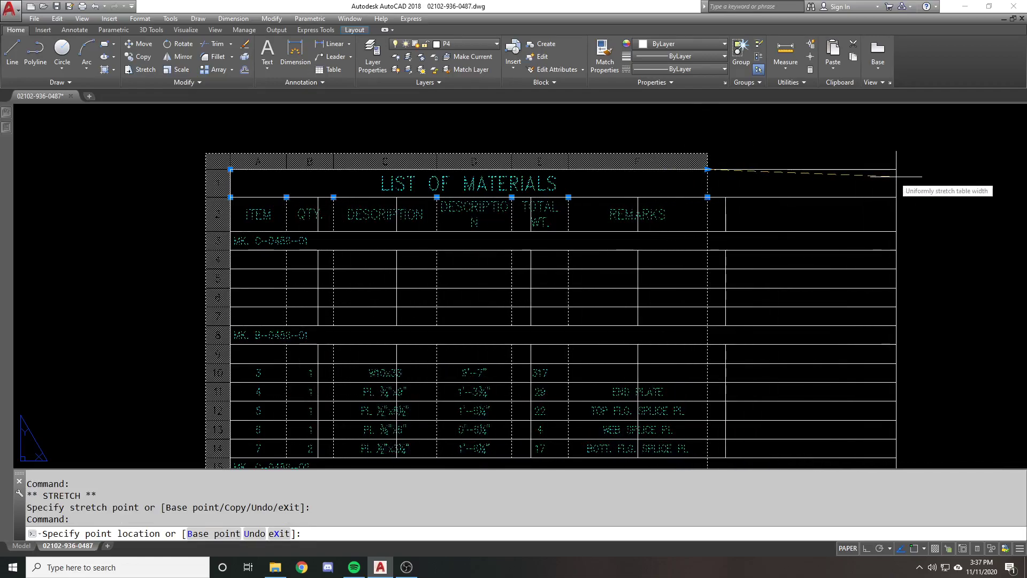
pyautogui.press('Escape')
pyautogui.scroll(-1, 856, 171)
pyautogui.scroll(-2, 759, 107)
pyautogui.click(532, 357)
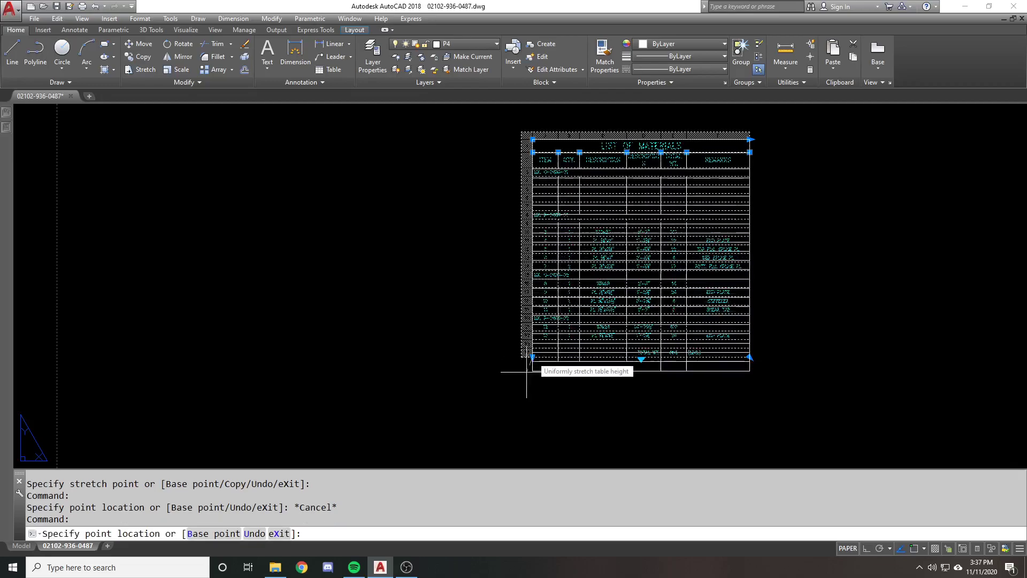
pyautogui.moveTo(511, 396); pyautogui.dragTo(484, 373, button='middle')
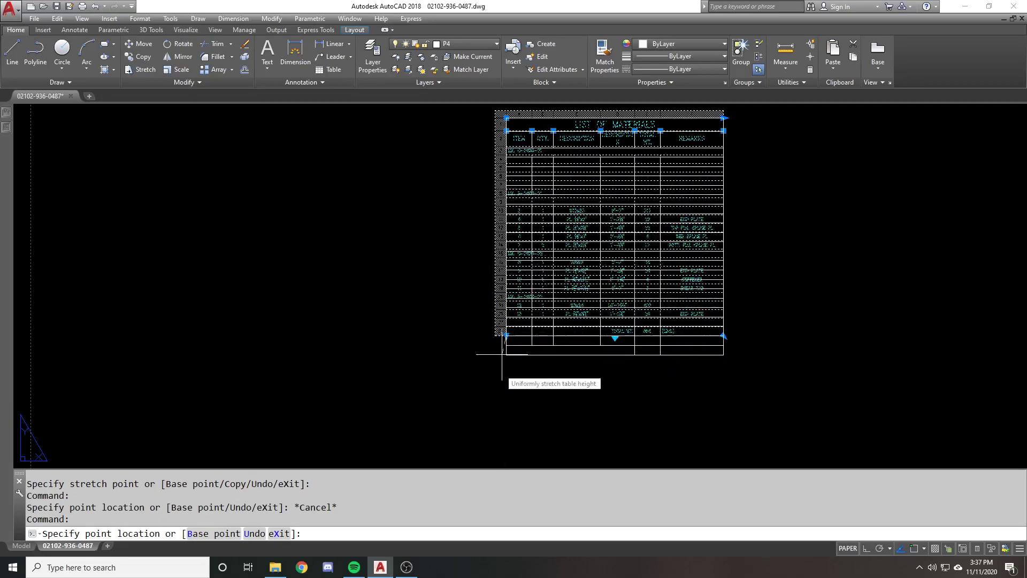
pyautogui.press('Escape')
pyautogui.click(724, 336)
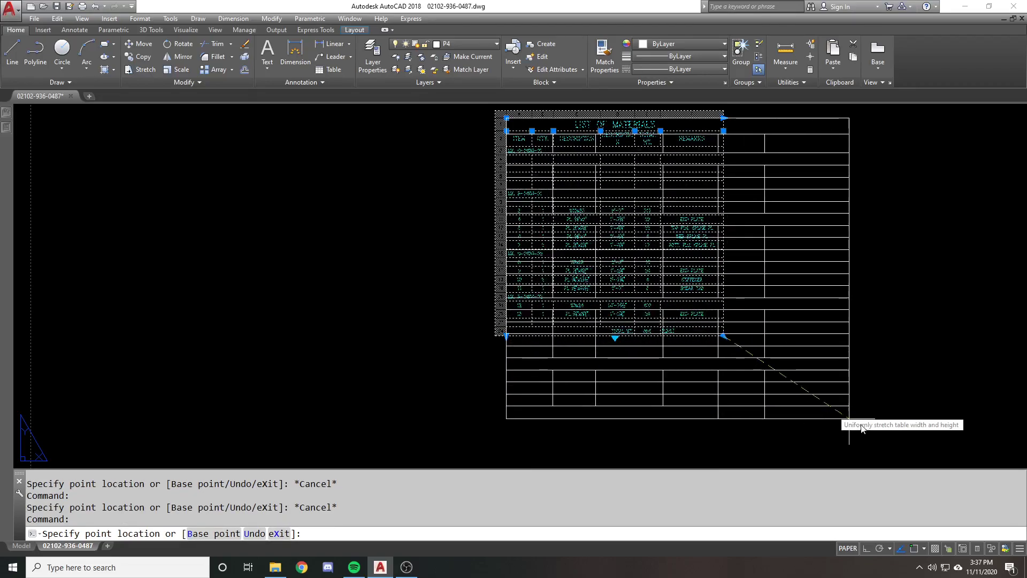
pyautogui.press('Escape')
# Clear the selection and reselect the whole List of Materials table.
pyautogui.scroll(2, 511, 309)
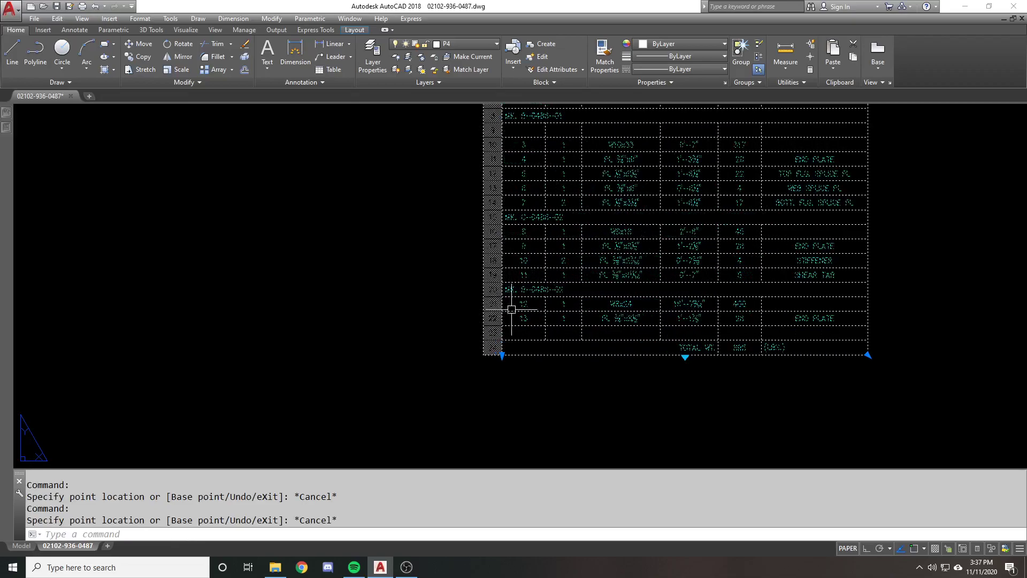
pyautogui.click(547, 299)
pyautogui.moveTo(526, 277); pyautogui.dragTo(509, 336, button='middle')
pyautogui.press('Escape')
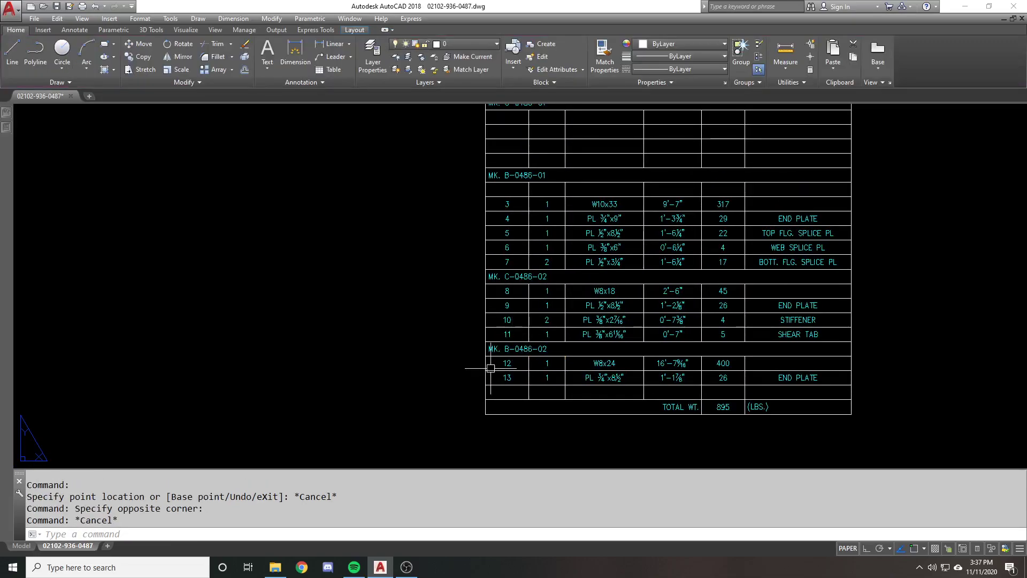
pyautogui.click(508, 362)
pyautogui.press('Escape')
pyautogui.click(486, 314)
pyautogui.scroll(-3, 458, 294)
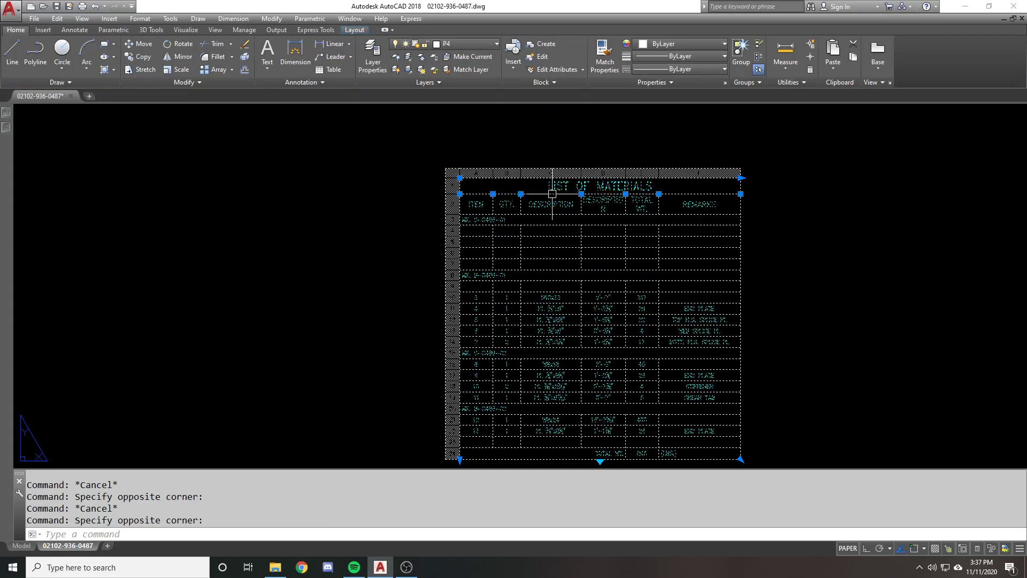
# Try stretching the ITEM column from the table's outer left edge, and cancel the stretch.
pyautogui.scroll(2, 459, 189)
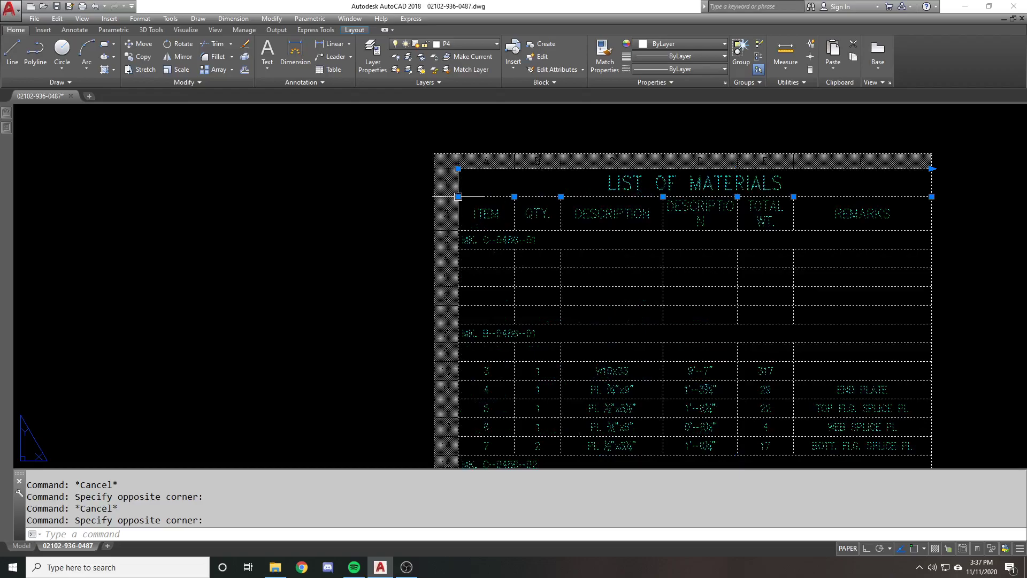
pyautogui.click(459, 197)
pyautogui.press('Escape')
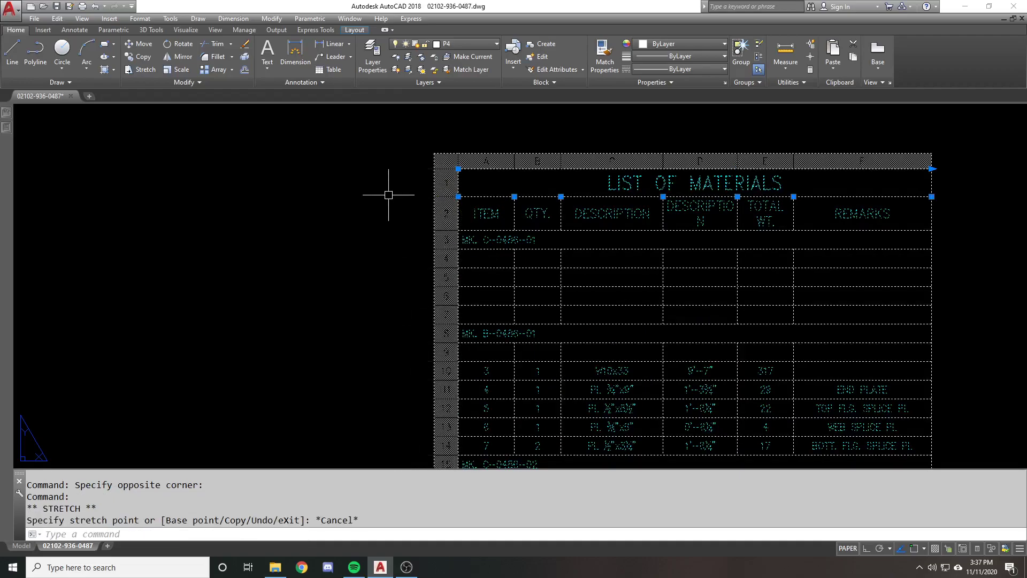
pyautogui.click(458, 197)
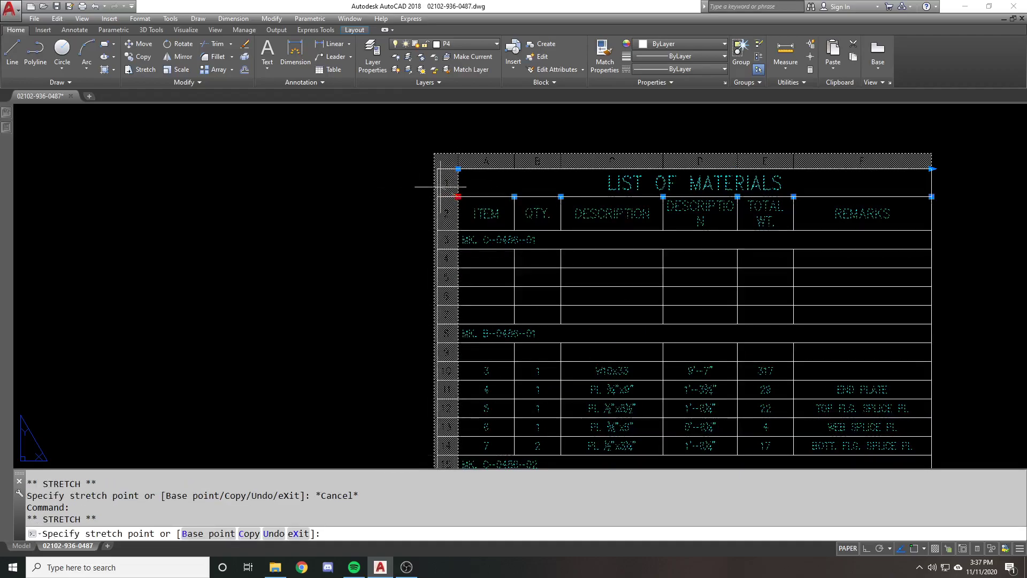
pyautogui.press('Escape')
pyautogui.scroll(-1, 474, 313)
pyautogui.moveTo(480, 334); pyautogui.dragTo(474, 210, button='middle')
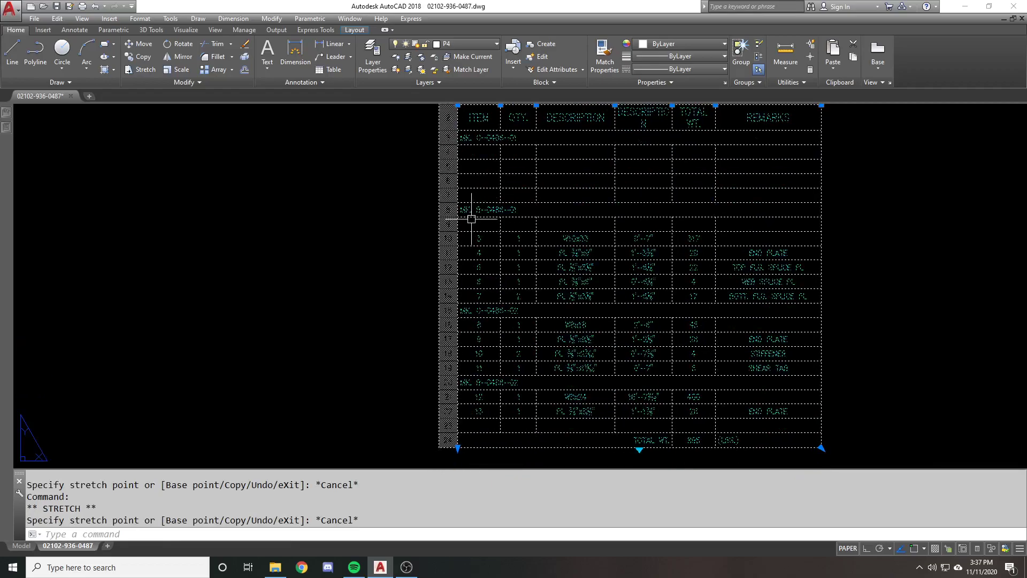
# Stretch row 4 taller from the lower edge of its ITEM cell, and undo the height change.
pyautogui.moveTo(477, 283); pyautogui.dragTo(476, 279, button='middle')
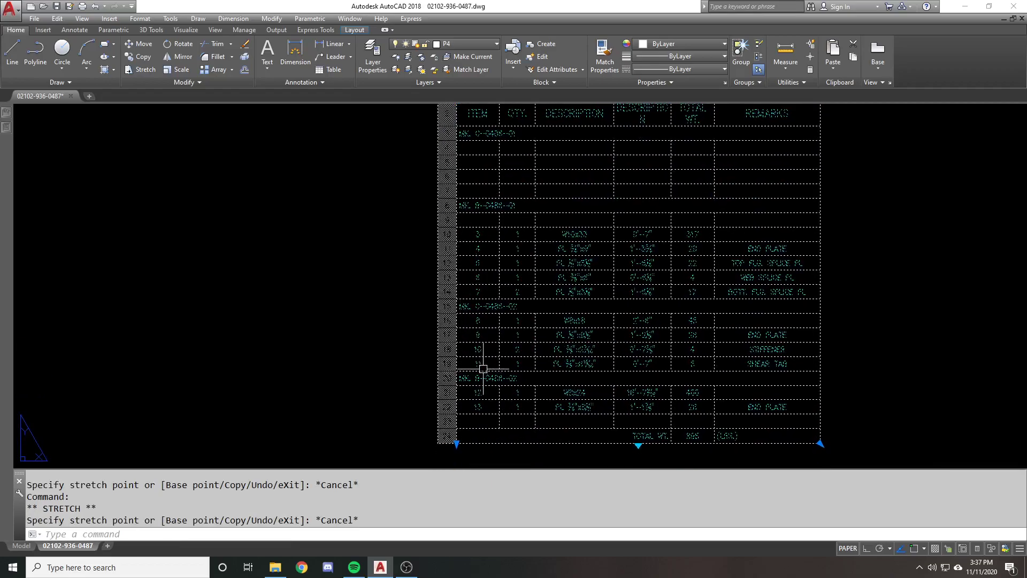
pyautogui.moveTo(484, 367)
pyautogui.mouseDown(button='middle')
pyautogui.moveTo(477, 332)
pyautogui.moveTo(457, 441)
pyautogui.mouseUp(button='middle')
pyautogui.click(468, 242)
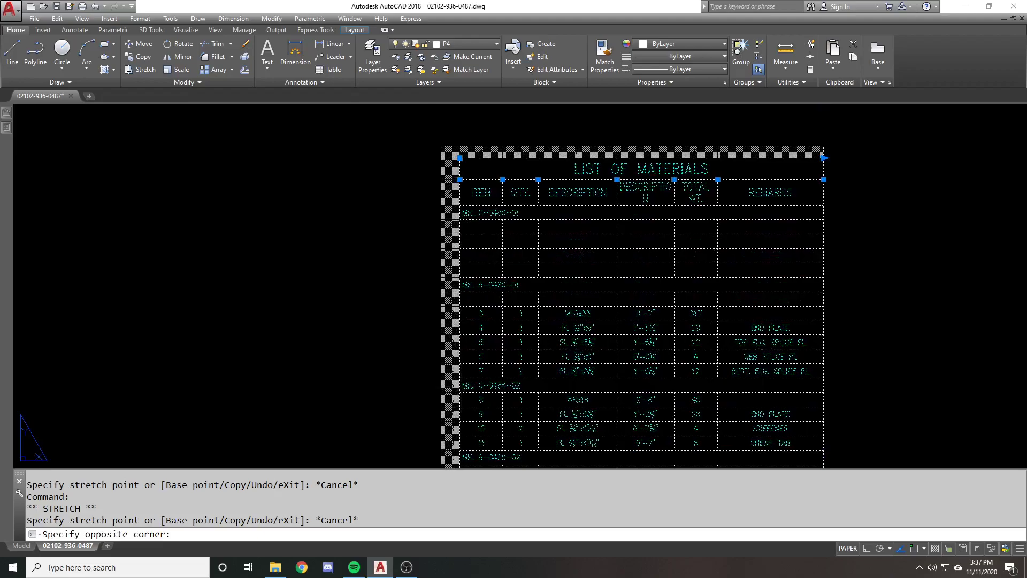
pyautogui.scroll(3, 468, 242)
pyautogui.click(479, 242)
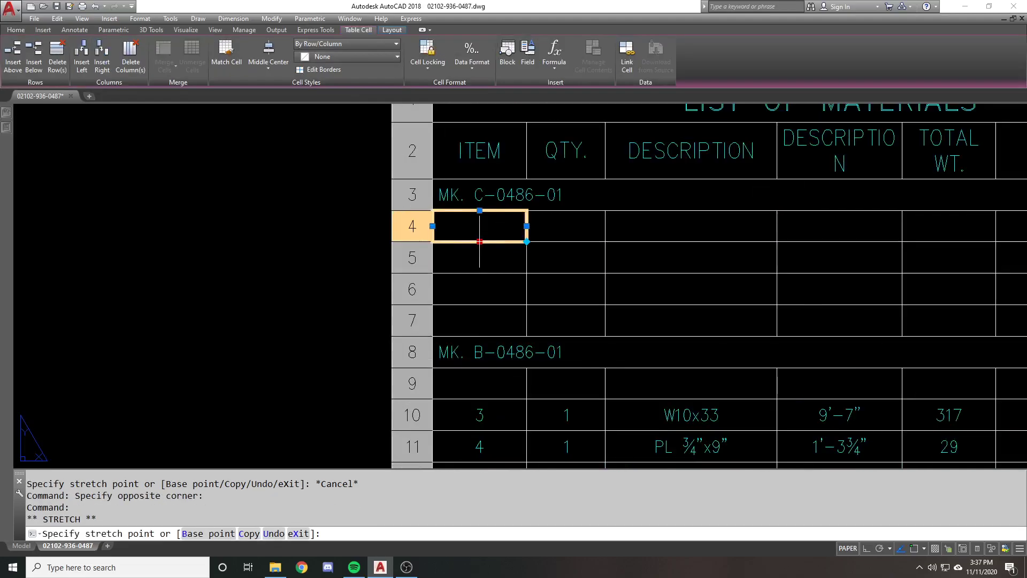
pyautogui.scroll(-1, 479, 256)
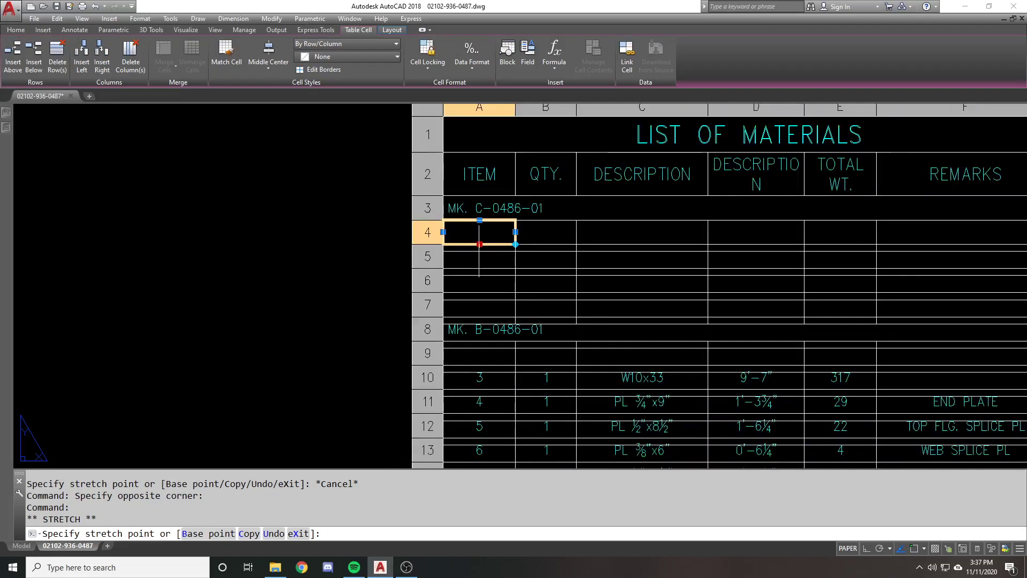
pyautogui.scroll(-3, 423, 254)
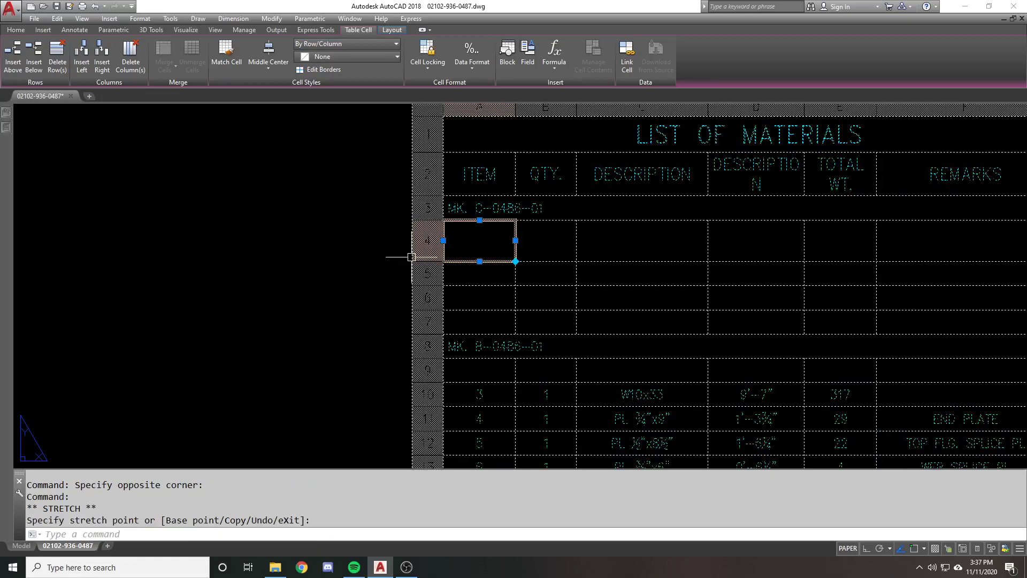
pyautogui.press('Escape')
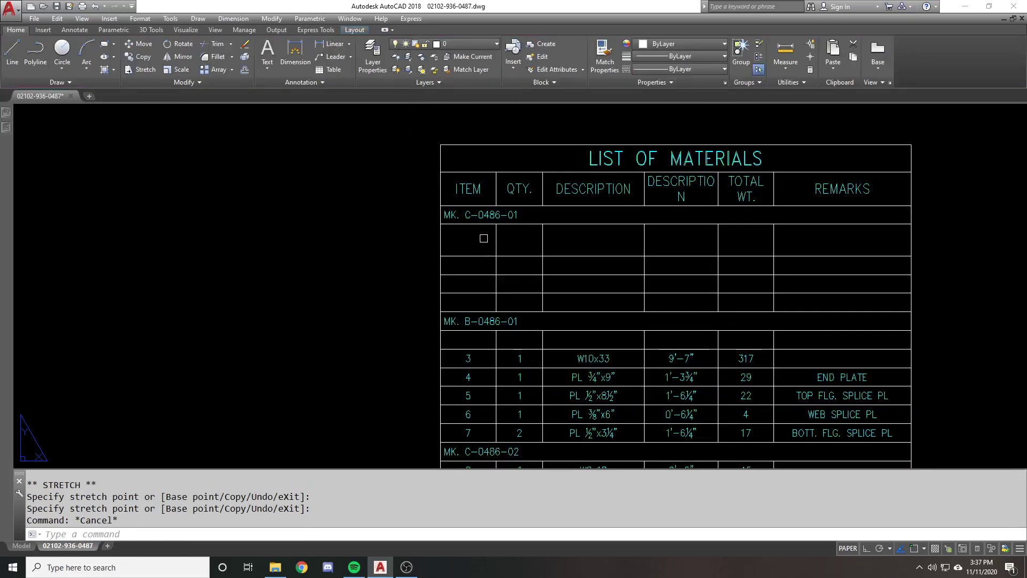
pyautogui.hotkey('ctrl', 'z')
pyautogui.hotkey('ctrl', 'z')
# Try widening the ITEM column from the side edge of its row 4 cell, cancel the stretch and clear the selection.
pyautogui.click(483, 222)
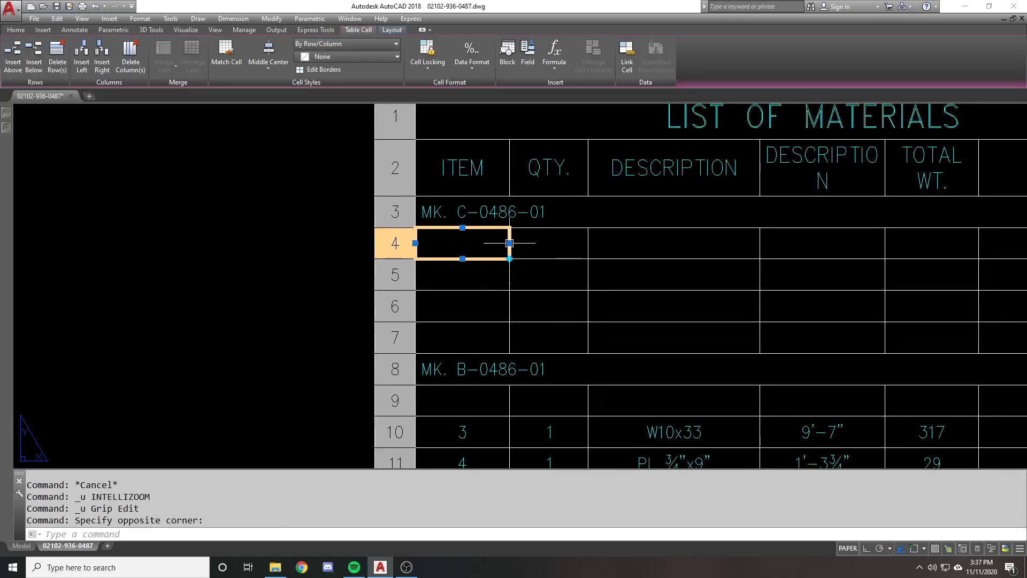
pyautogui.click(509, 243)
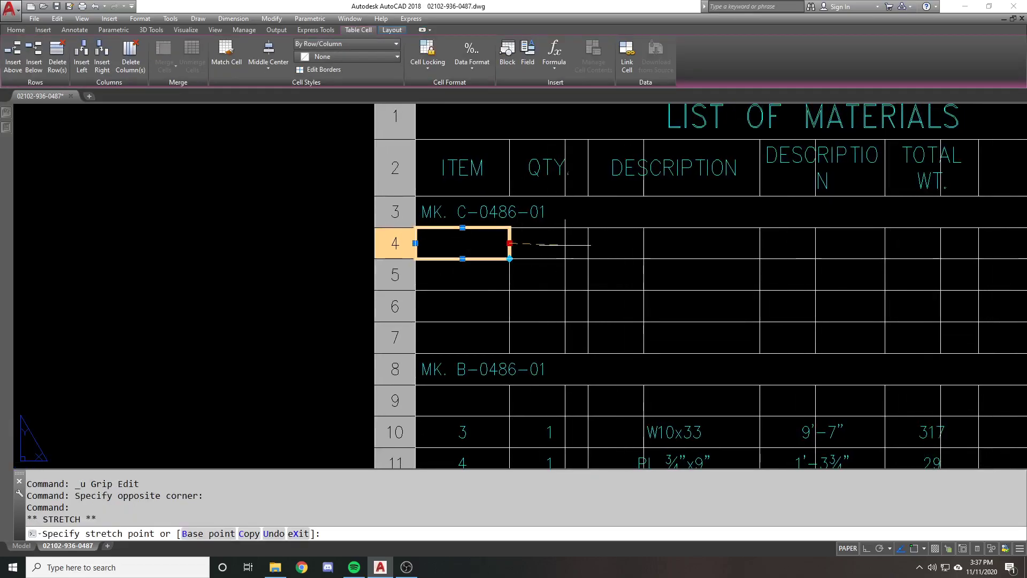
pyautogui.scroll(-2, 535, 243)
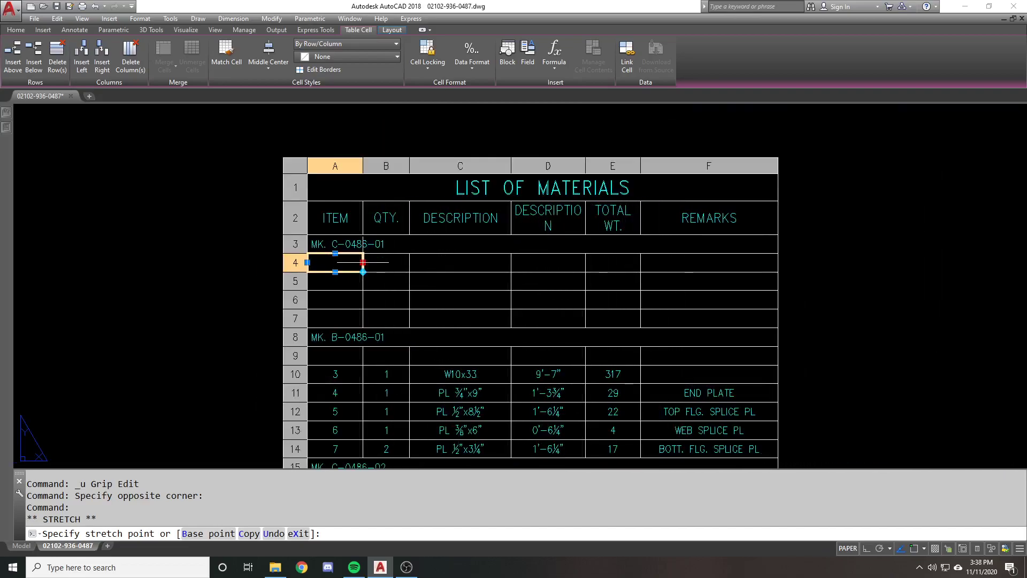
pyautogui.press('Escape')
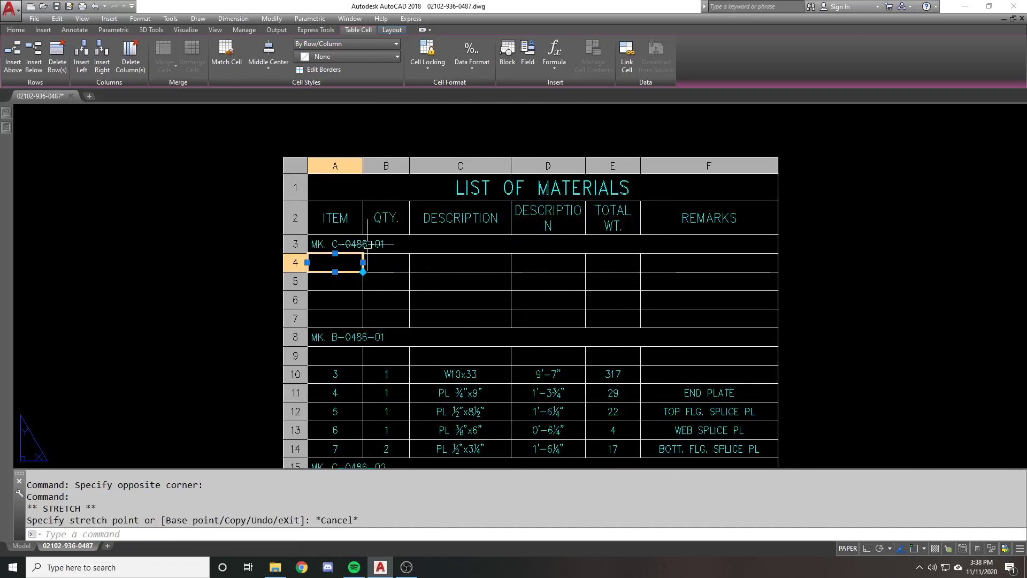
pyautogui.click(367, 244)
pyautogui.press('Escape')
# Select the whole table and shift the divider between ITEM and QTY. back and forth, leaving the ITEM column slightly narrower.
pyautogui.click(364, 255)
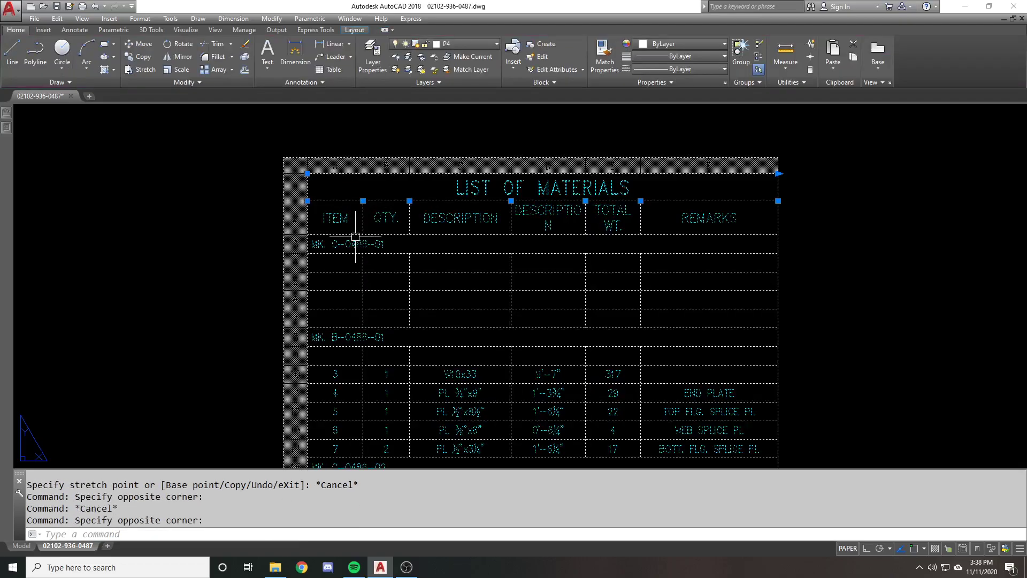
pyautogui.click(363, 201)
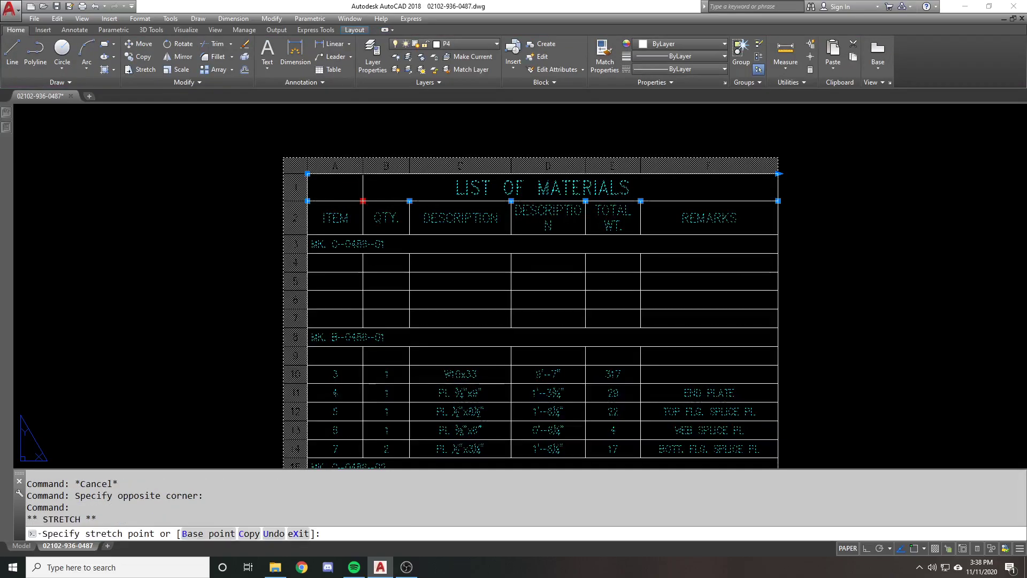
pyautogui.click(359, 201)
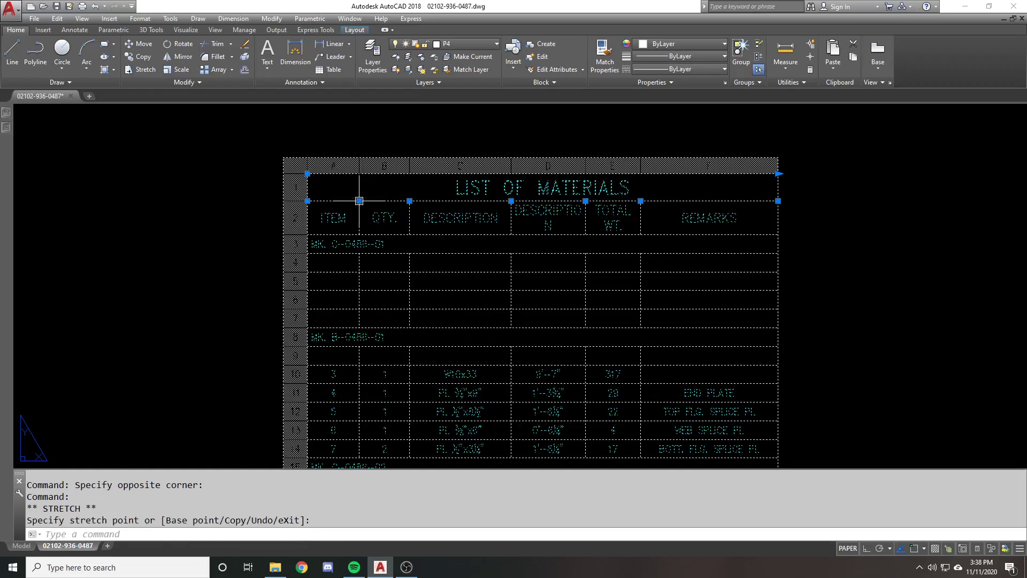
pyautogui.click(359, 200)
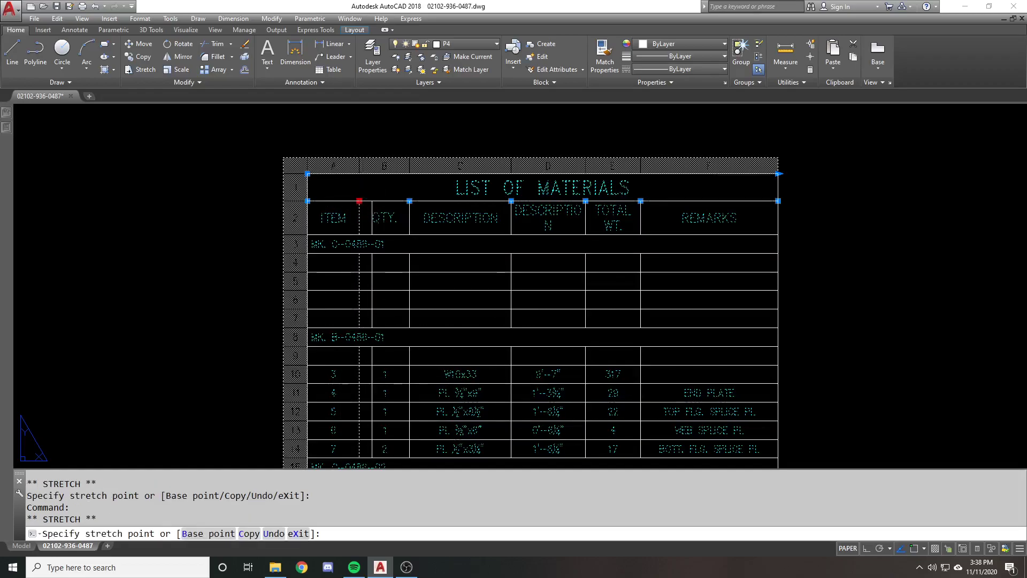
pyautogui.click(372, 201)
pyautogui.click(373, 201)
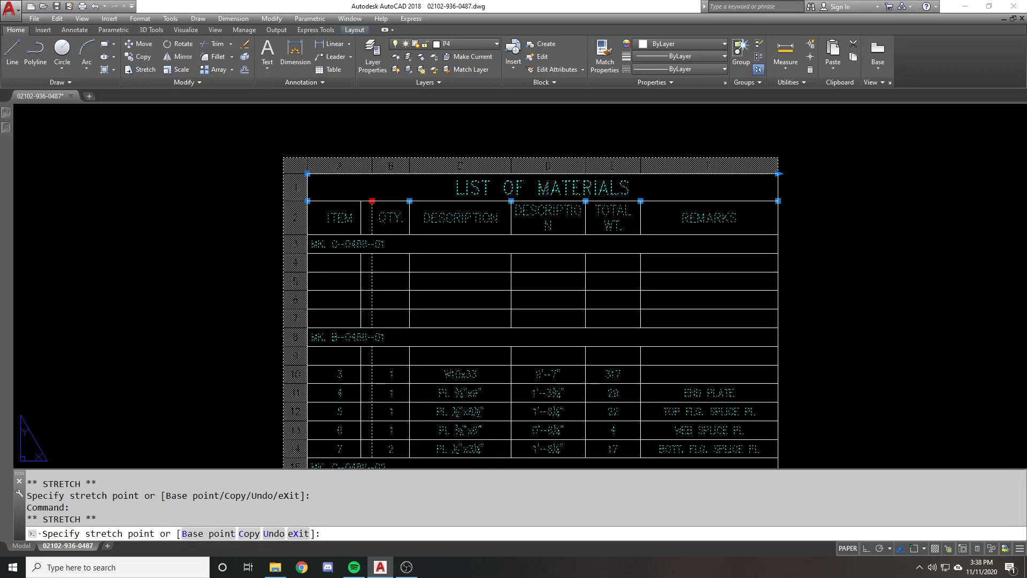
pyautogui.click(361, 202)
# Widen the ITEM column from the side edge of its row 4 cell so the other columns shift outward.
pyautogui.click(354, 262)
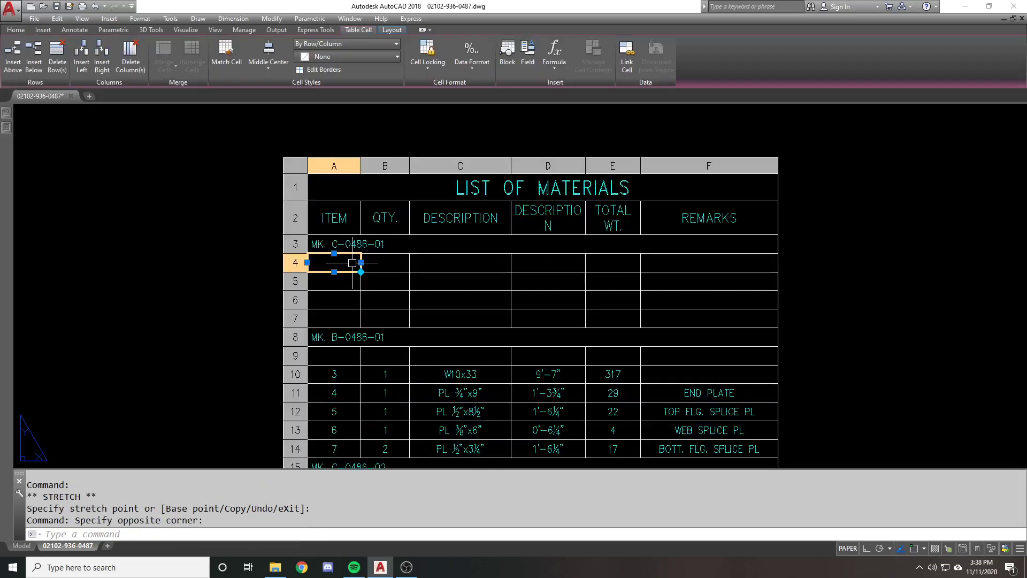
pyautogui.click(360, 262)
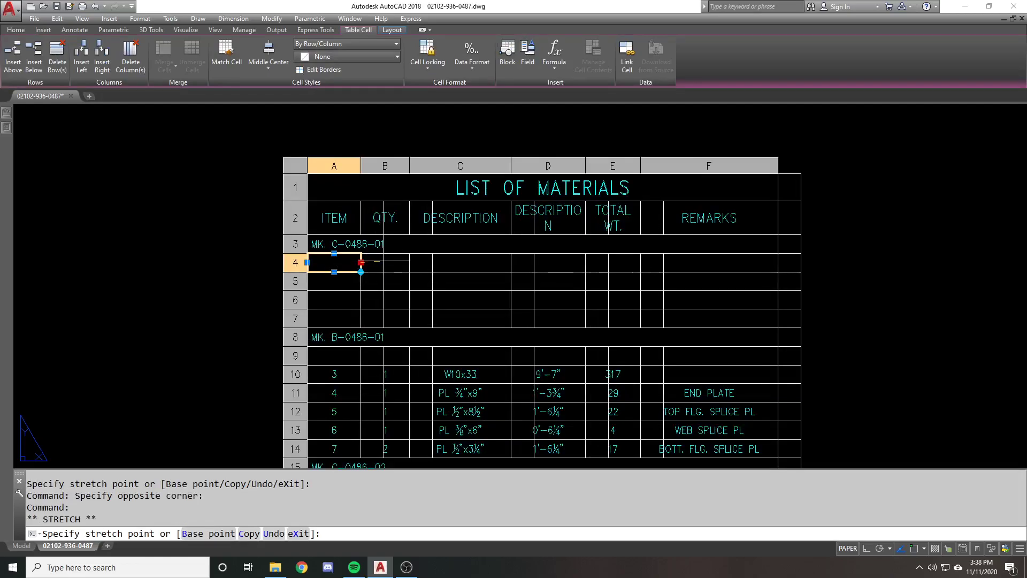
pyautogui.click(399, 260)
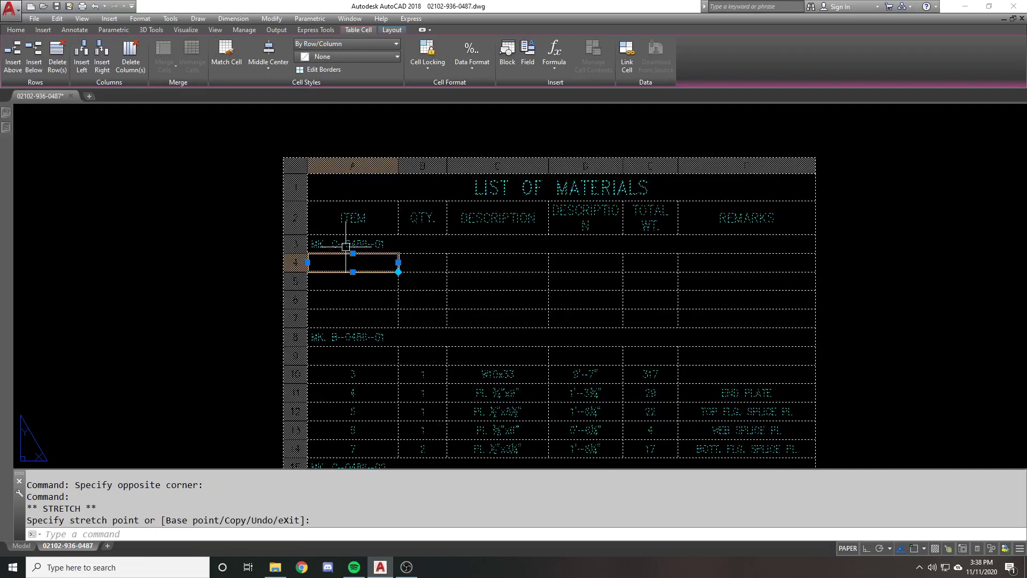
# Compare the grips of individual ITEM column cells with the grips of the whole table.
pyautogui.click(355, 263)
pyautogui.press('Escape')
pyautogui.click(371, 226)
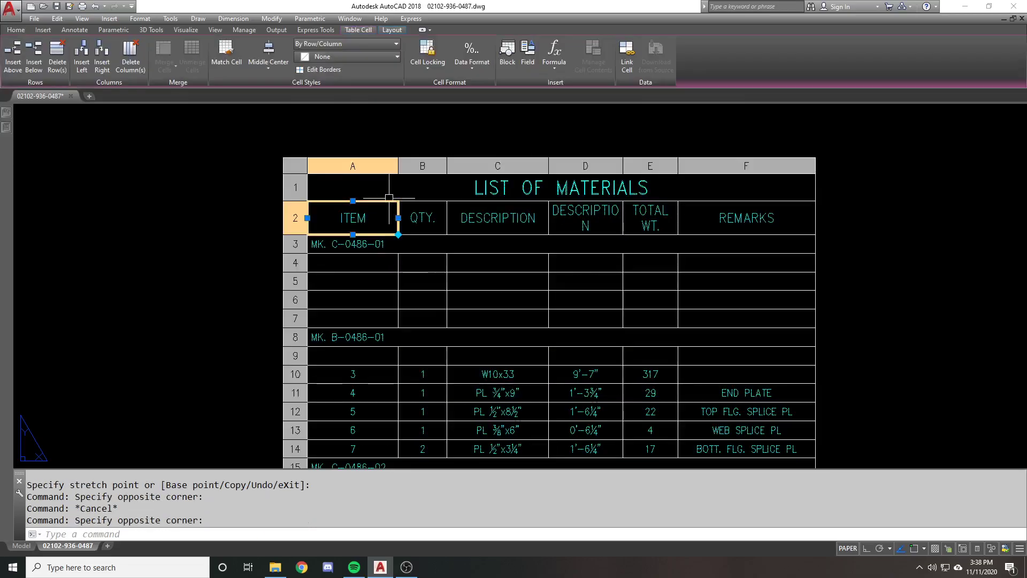
pyautogui.press('Escape')
pyautogui.click(408, 202)
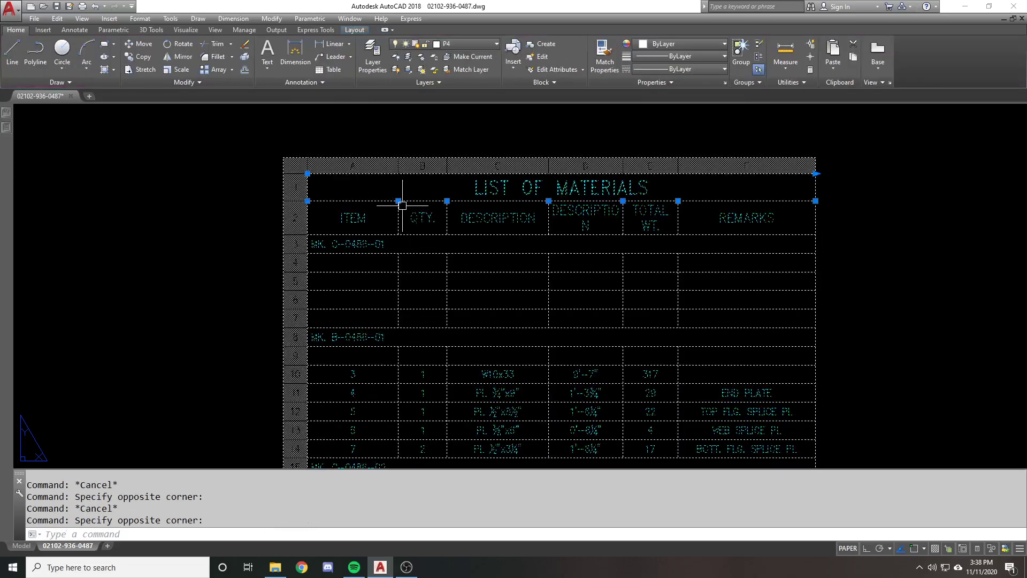
# Enter TEST in the ITEM cell of row 4, directly below the MK. C-0486-01 row.
pyautogui.click(386, 261)
pyautogui.scroll(4, 388, 259)
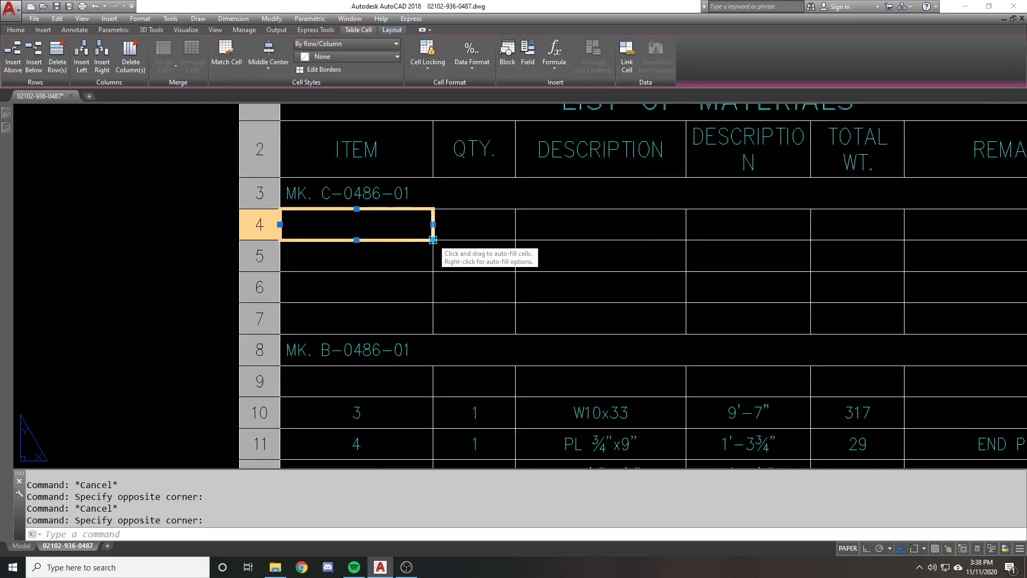
pyautogui.write('TEST')
pyautogui.click(485, 249)
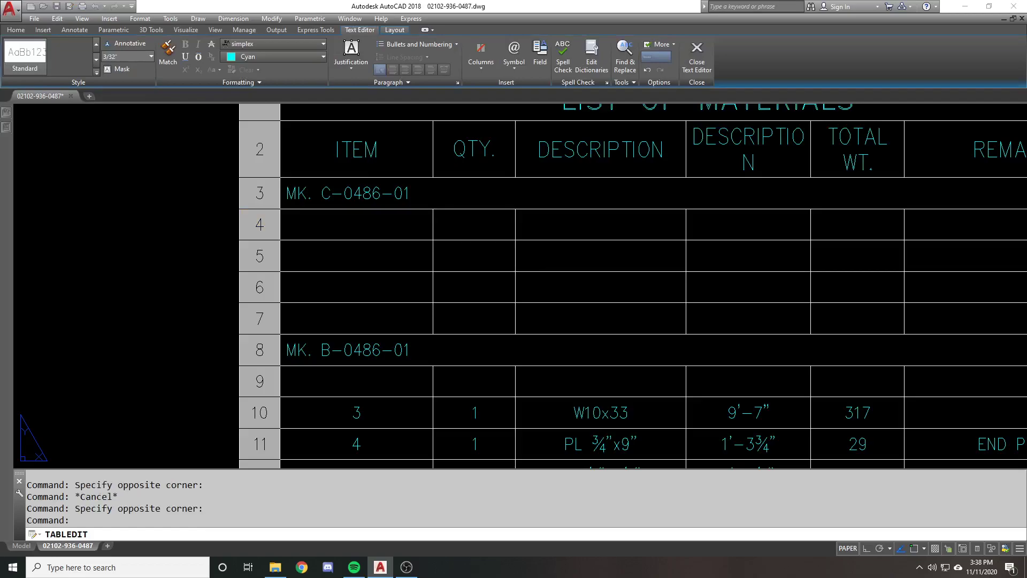
pyautogui.press('Escape')
# Auto-fill TEST from the row 4 ITEM cell down to row 7 and across into QTY., and undo both fills.
pyautogui.click(396, 223)
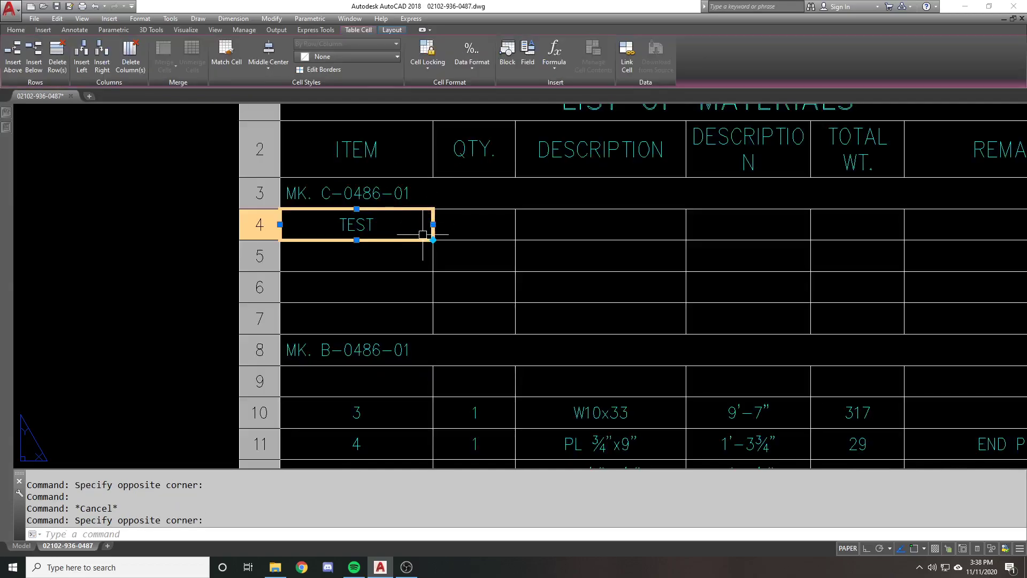
pyautogui.click(434, 239)
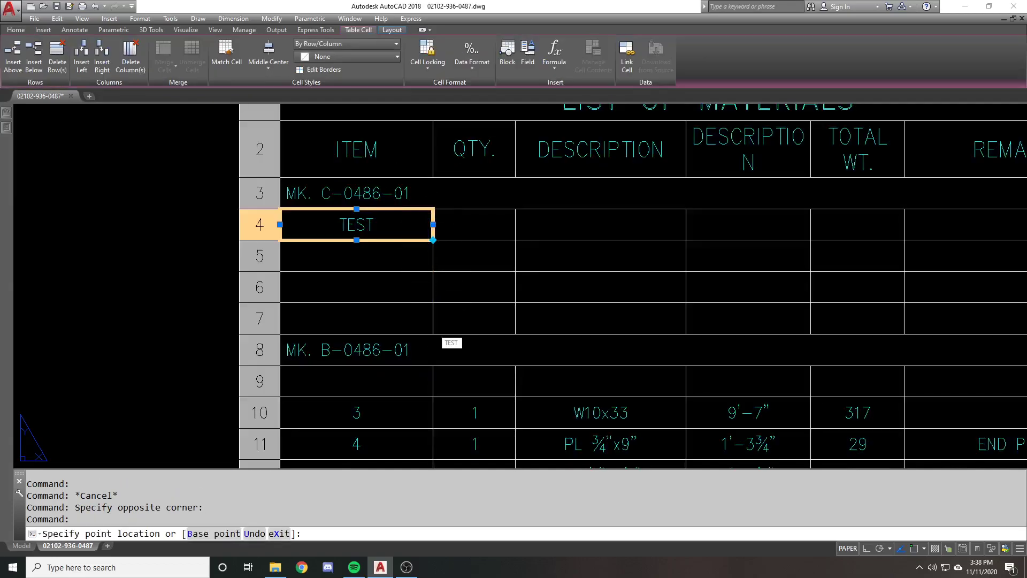
pyautogui.click(436, 335)
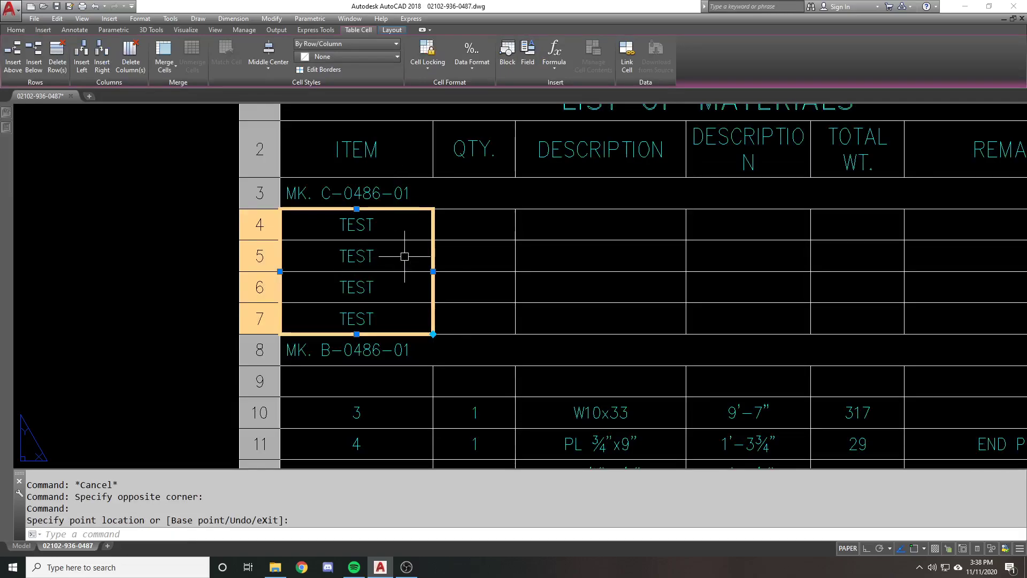
pyautogui.click(433, 333)
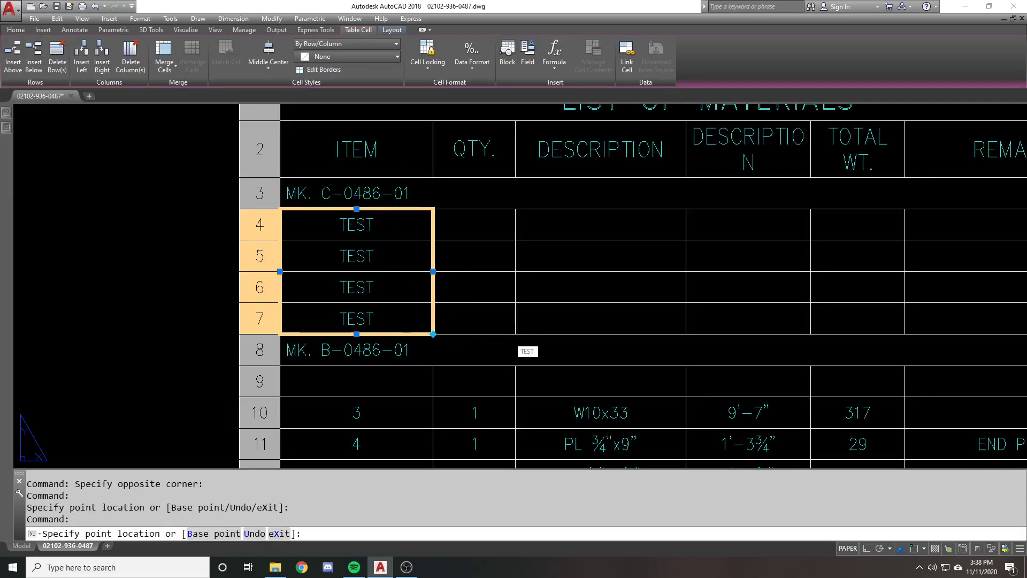
pyautogui.click(534, 301)
pyautogui.press('Escape')
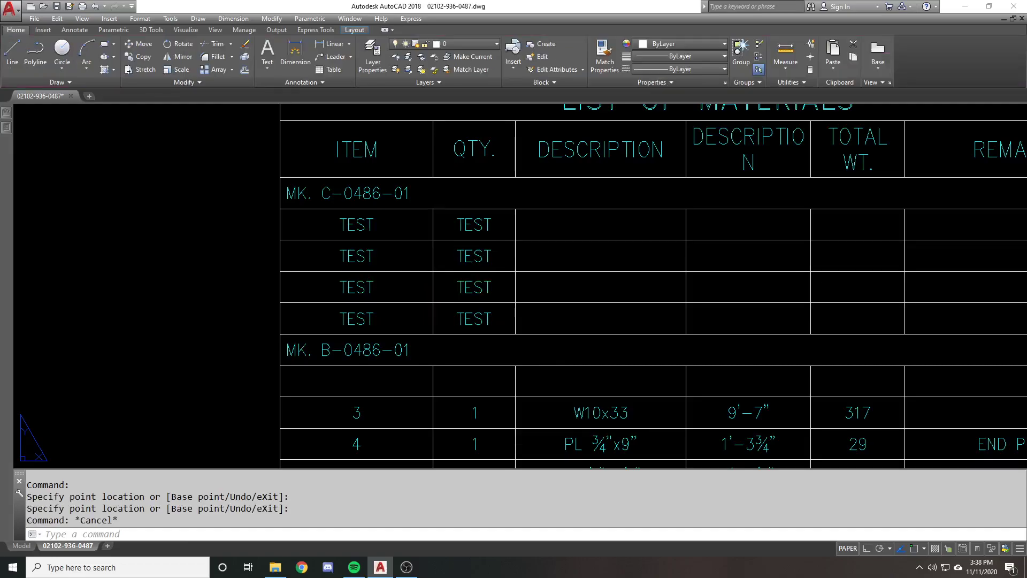
pyautogui.hotkey('ctrl', 'z')
pyautogui.hotkey('ctrl', 'z')
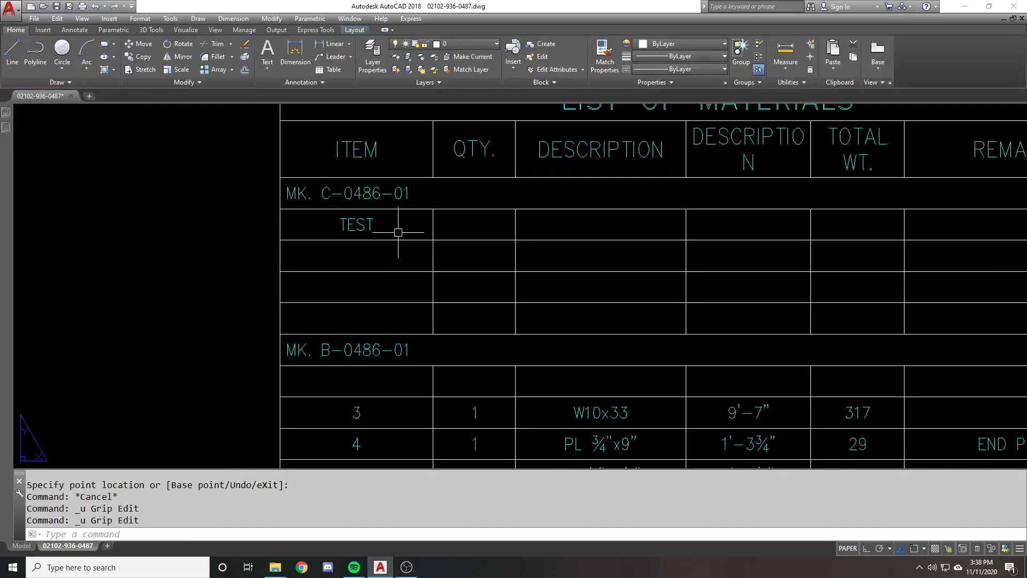
# Replace the row 4 ITEM cell's text with 1 and start auto-filling it down the column.
pyautogui.doubleClick(398, 229)
pyautogui.write('1')
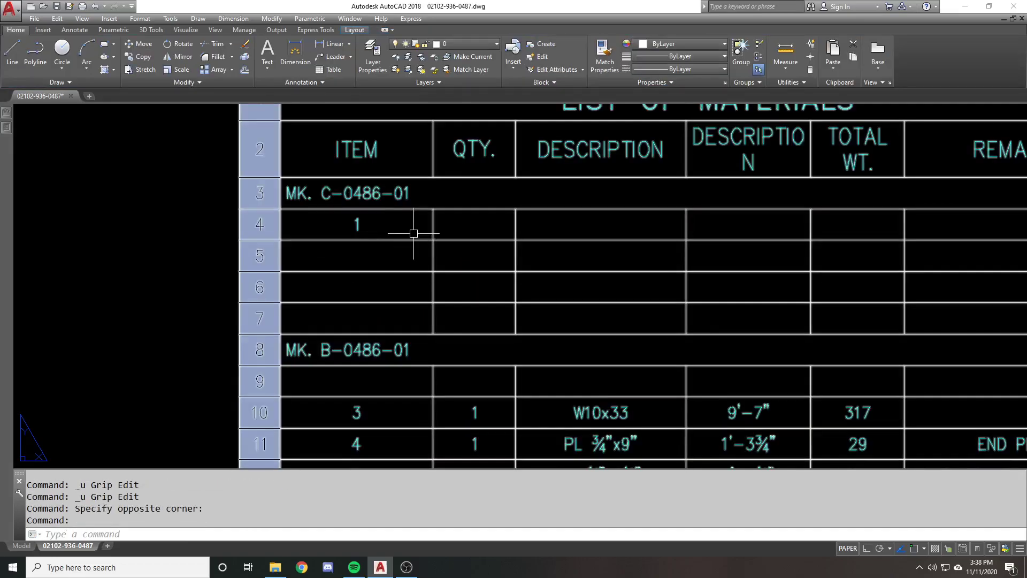
pyautogui.click(420, 230)
pyautogui.click(433, 240)
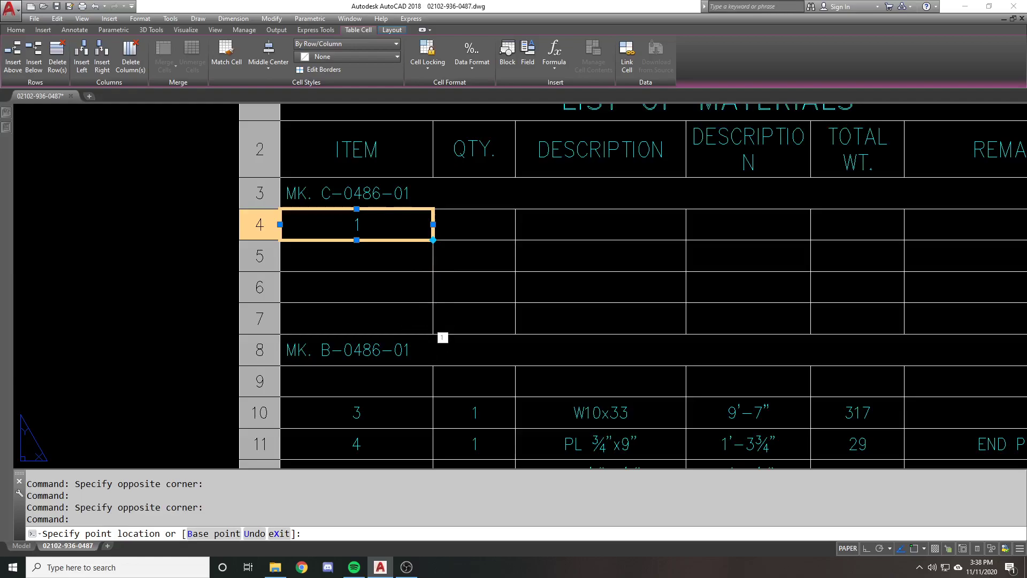
# Complete the auto-fill of 1 from the row 4 ITEM cell down to row 7 and undo that fill.
pyautogui.click(439, 316)
pyautogui.hotkey('ctrl', 'z')
pyautogui.click(374, 222)
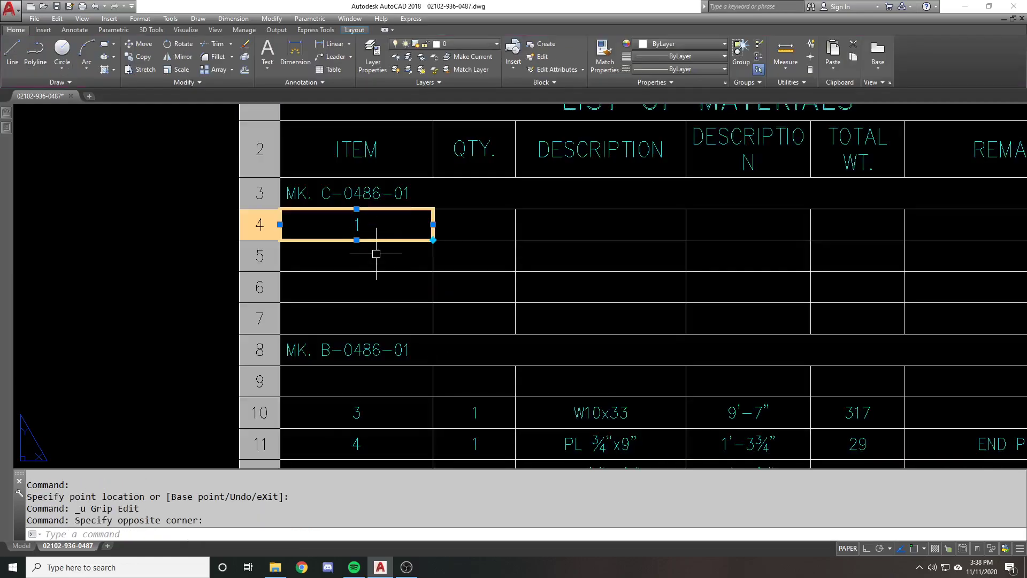
# Enter 2 in the ITEM cell of row 5.
pyautogui.click(374, 257)
pyautogui.write('2')
pyautogui.click(408, 234)
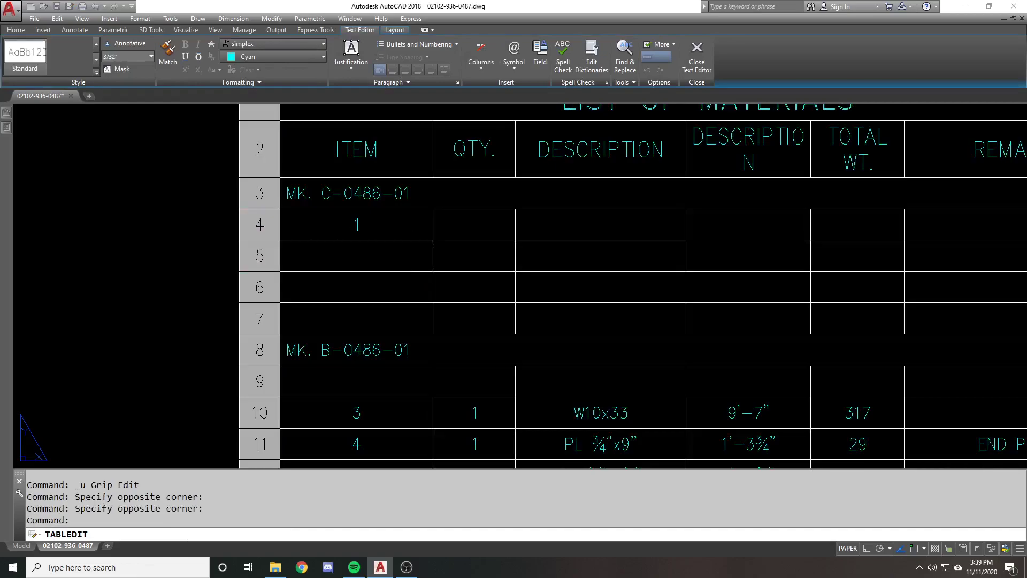
# Copy the row 4 ITEM cell over the row 5 ITEM cell and replace the pasted text with 2.
pyautogui.click(374, 230)
pyautogui.click(403, 227)
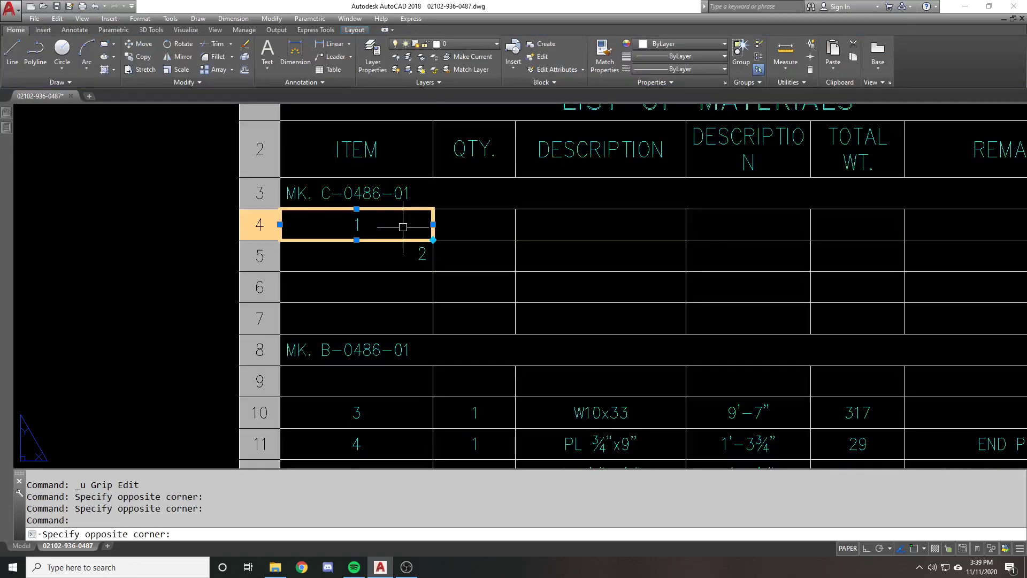
pyautogui.click(406, 255)
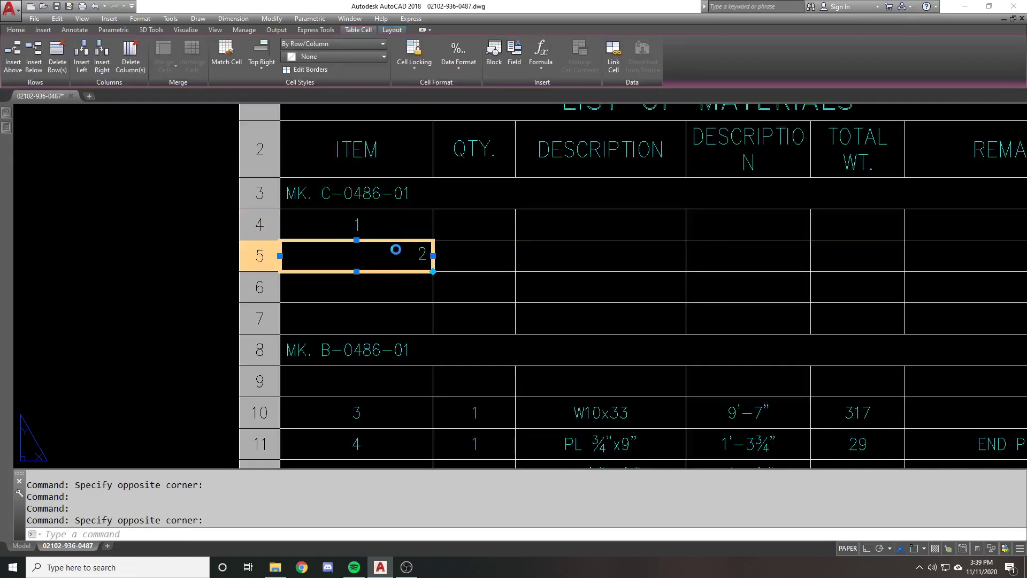
pyautogui.write('1')
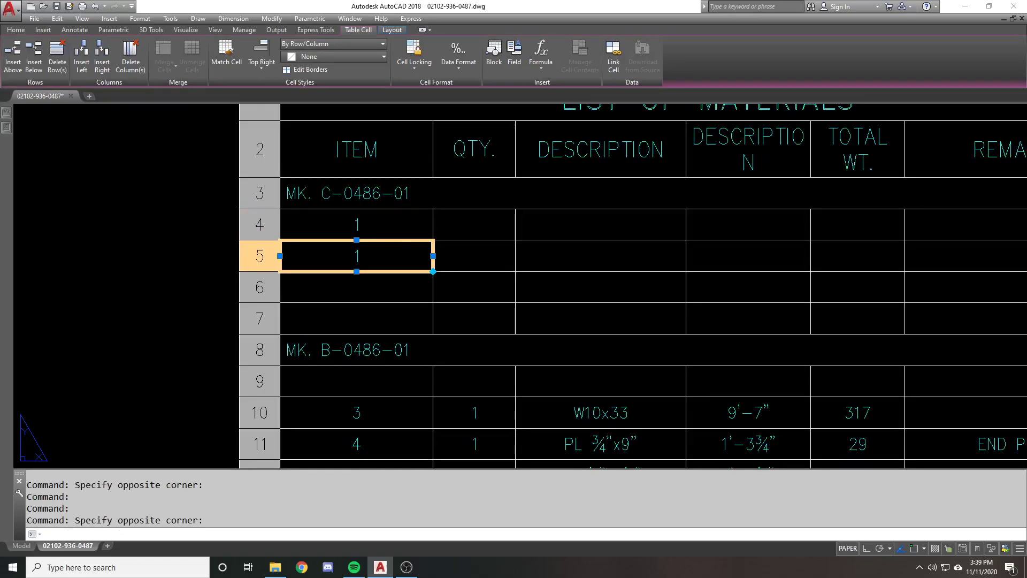
pyautogui.doubleClick(396, 255)
pyautogui.press('BackSpace')
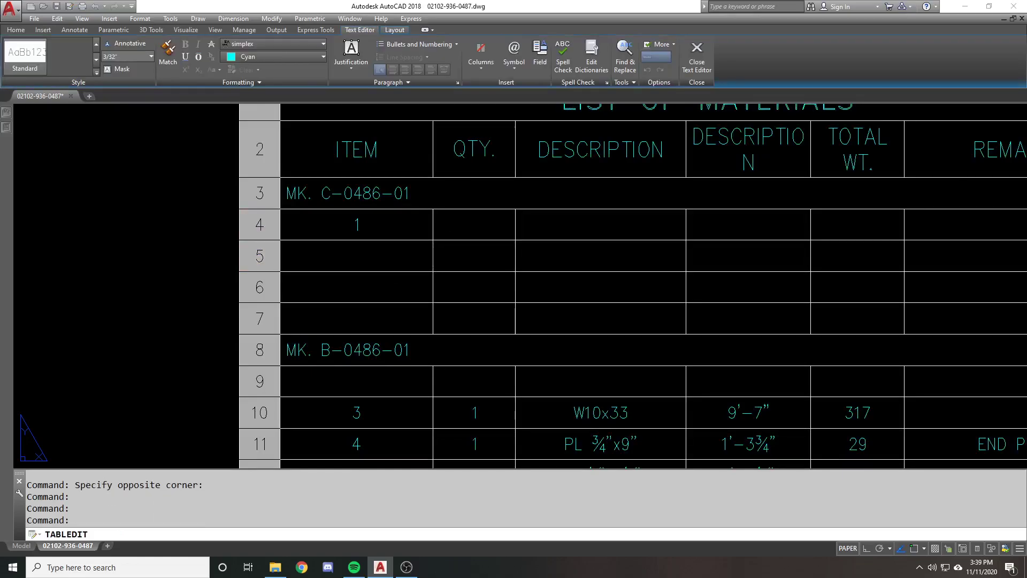
pyautogui.write('2')
# Auto-fill the number sequence from the ITEM cells of rows 4 and 5 down to row 7.
pyautogui.click(386, 219)
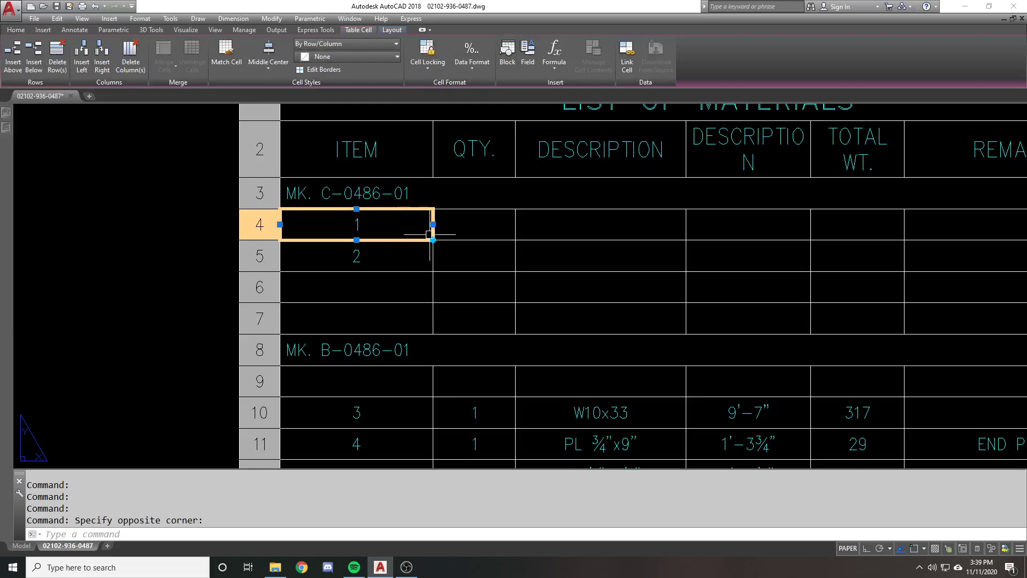
pyautogui.moveTo(423, 234); pyautogui.dragTo(401, 252)
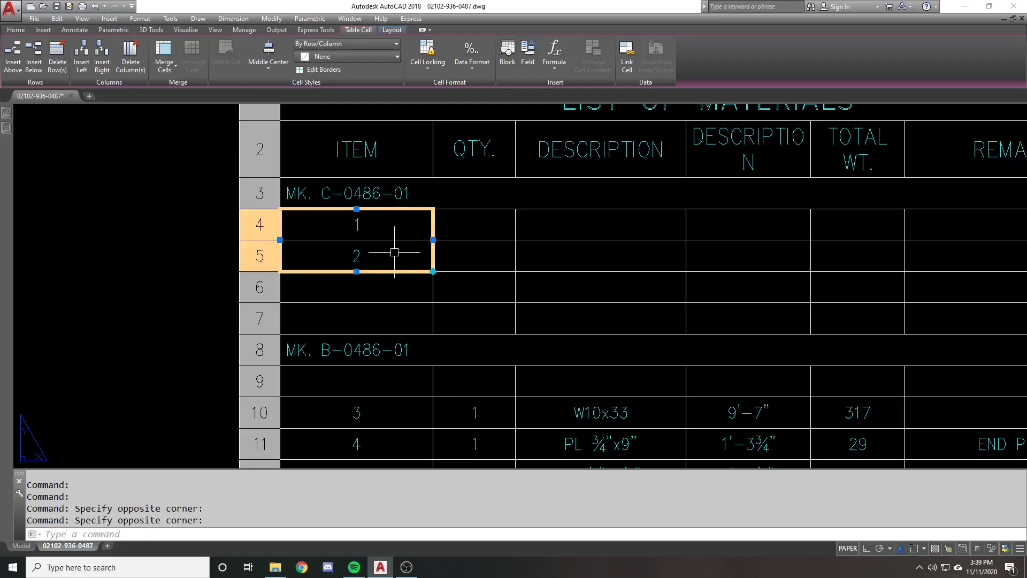
pyautogui.click(433, 271)
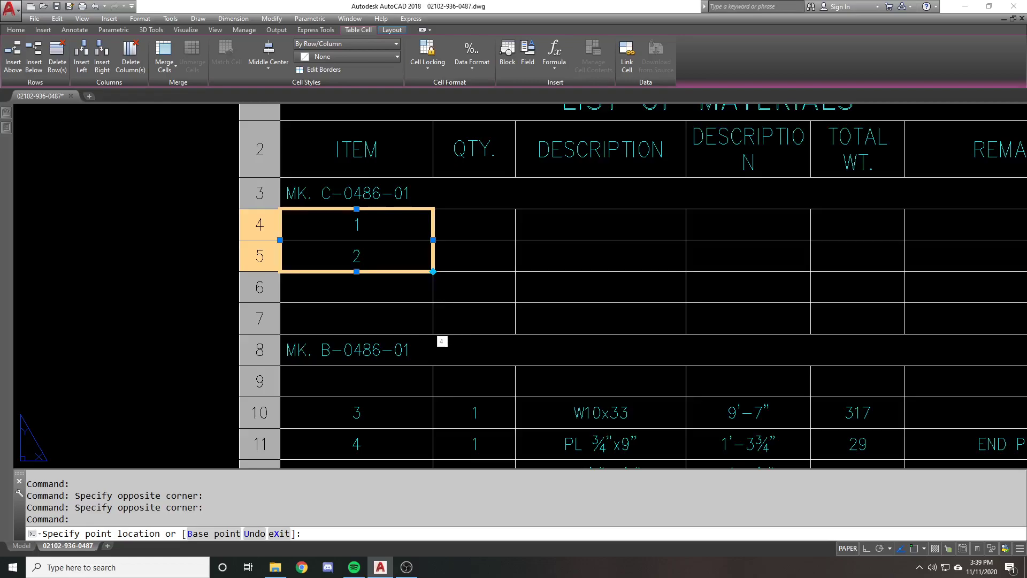
pyautogui.click(374, 318)
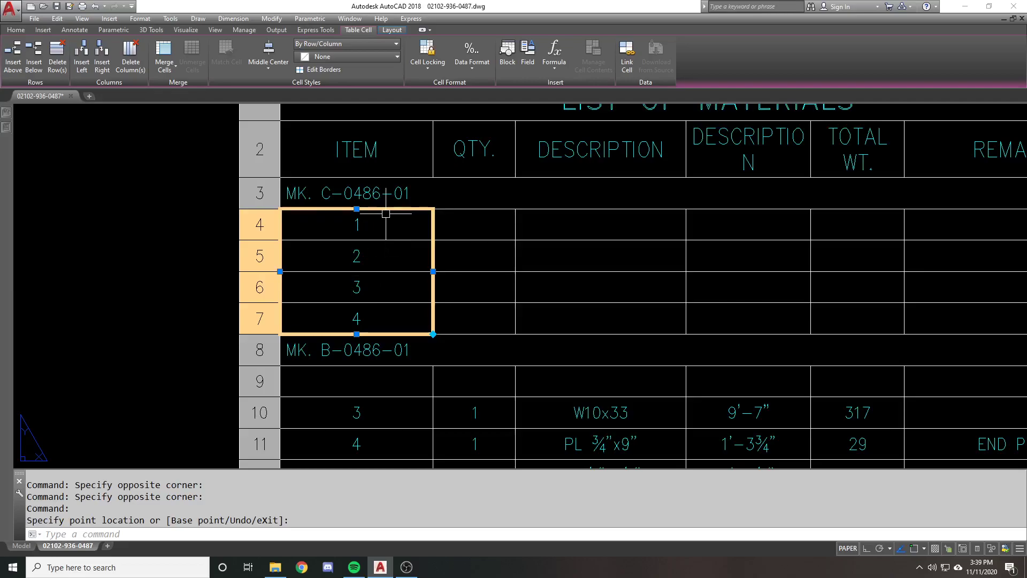
pyautogui.scroll(-2, 385, 214)
pyautogui.moveTo(459, 250); pyautogui.dragTo(431, 234, button='middle')
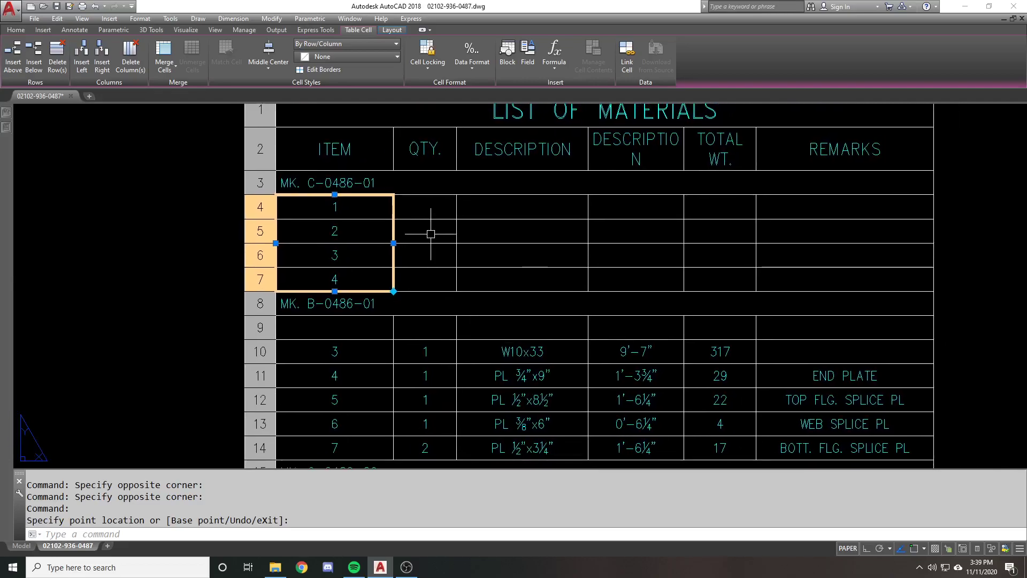
pyautogui.moveTo(451, 332); pyautogui.dragTo(461, 272, button='middle')
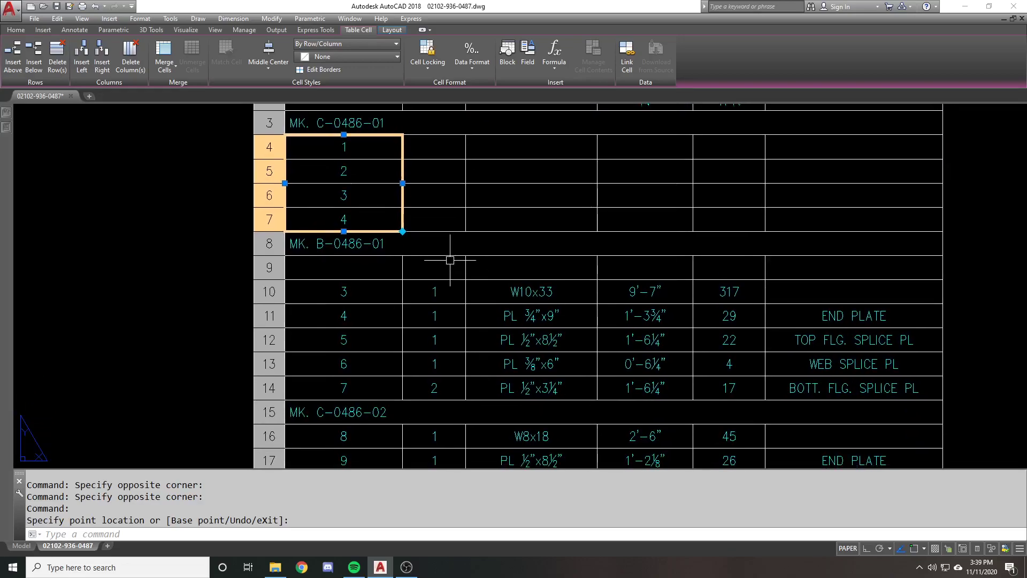
pyautogui.moveTo(461, 152); pyautogui.dragTo(450, 207, button='middle')
pyautogui.click(439, 208)
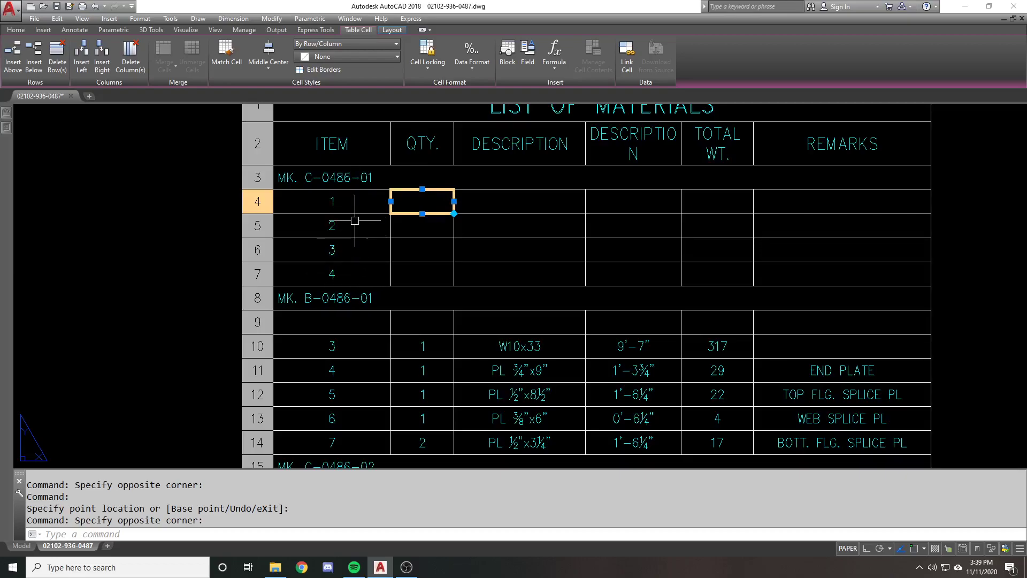
pyautogui.scroll(1, 355, 221)
pyautogui.click(360, 195)
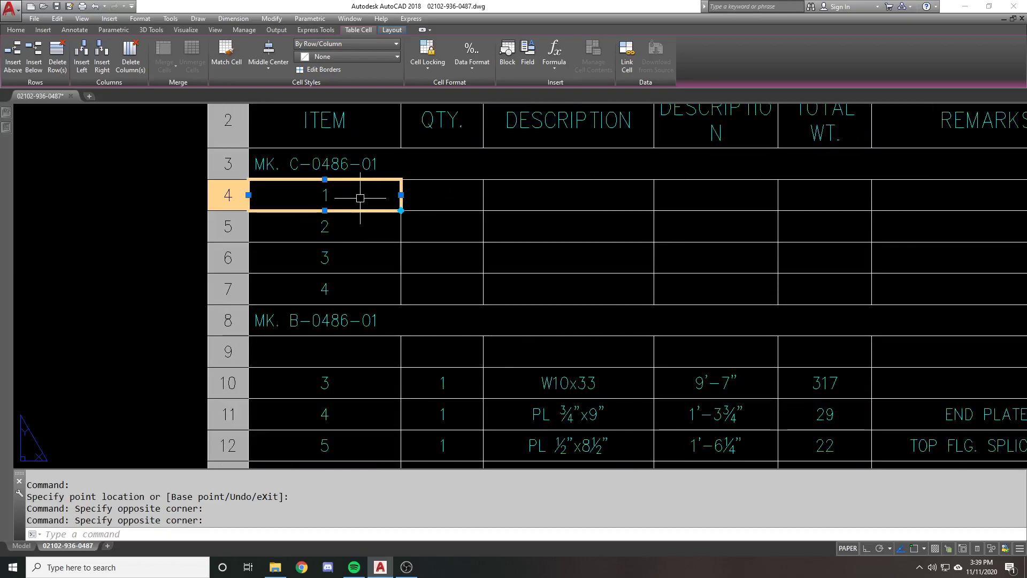
pyautogui.click(404, 211)
pyautogui.click(378, 195)
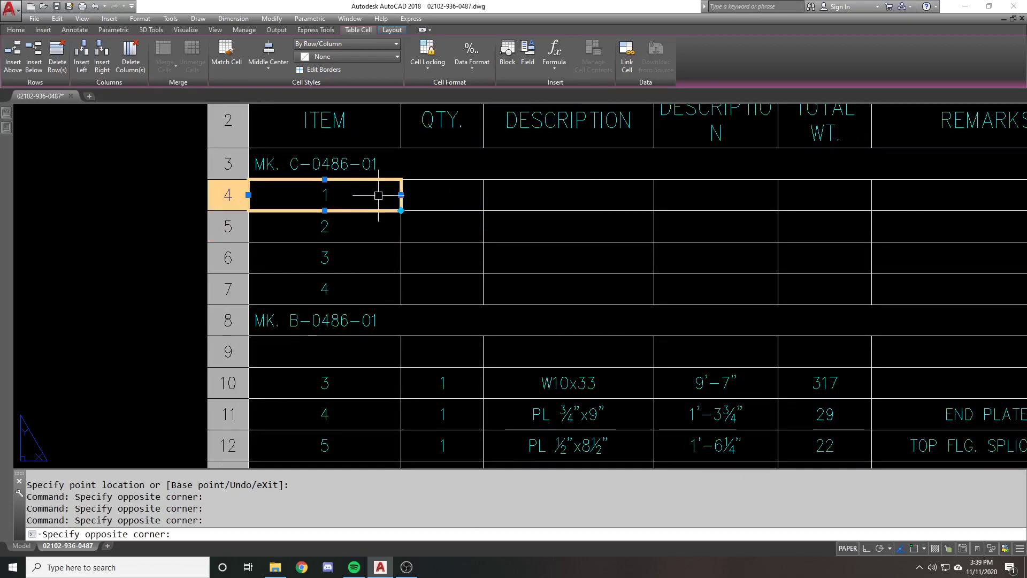
# Auto-fill 4 from the row 7 ITEM cell up to row 4 and undo that fill.
pyautogui.click(369, 285)
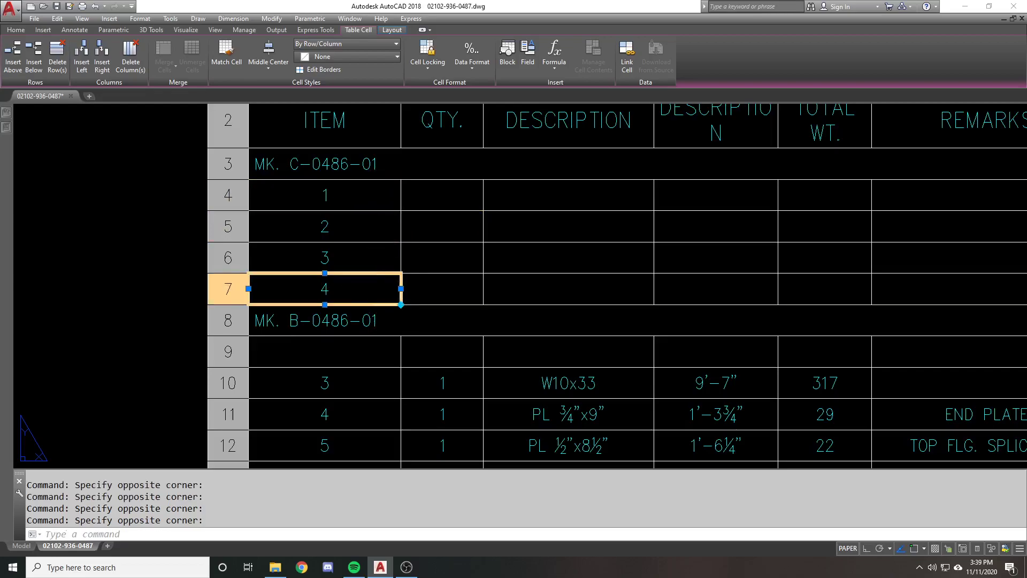
pyautogui.click(401, 288)
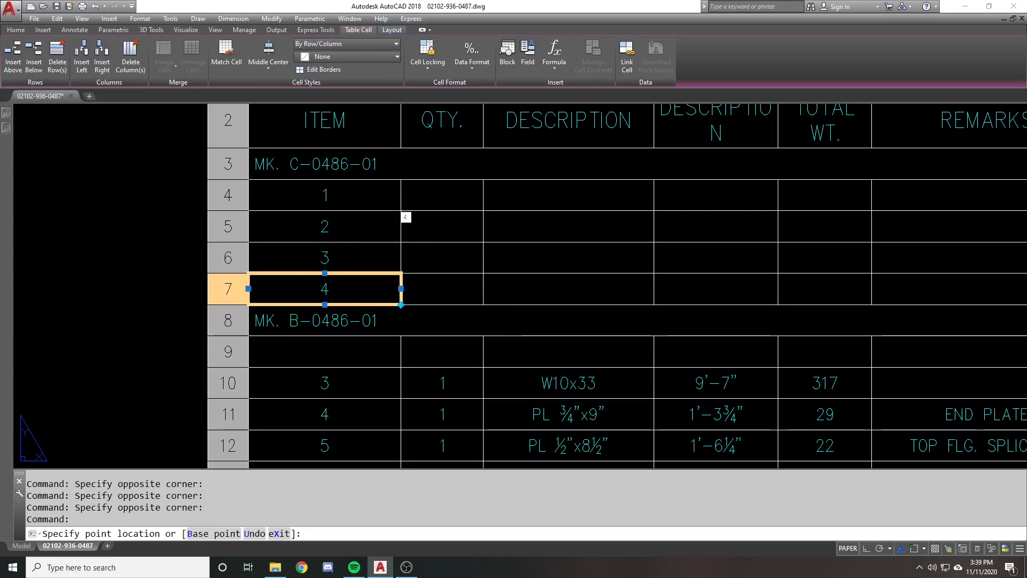
pyautogui.click(409, 193)
pyautogui.press('Escape')
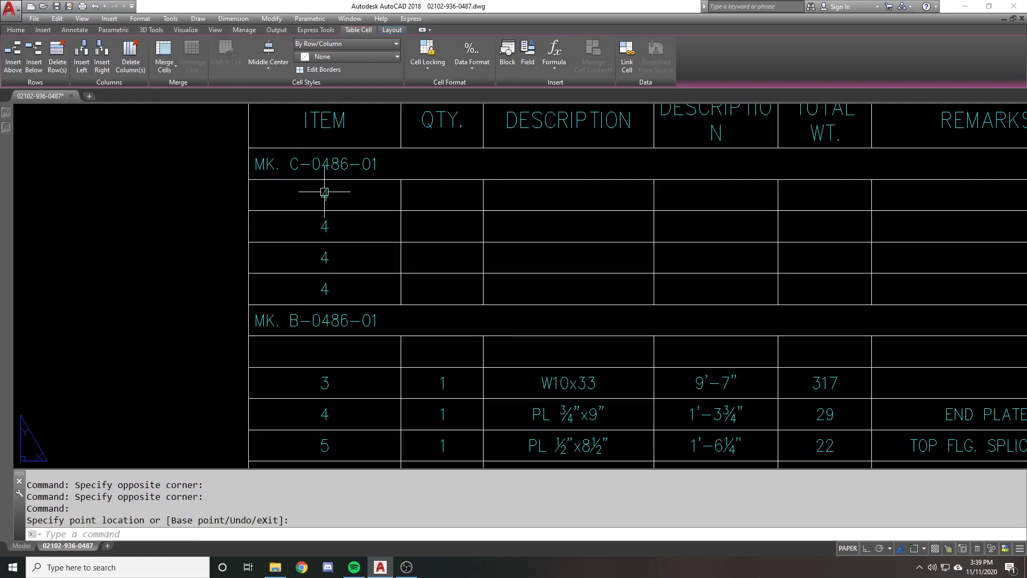
pyautogui.click(358, 195)
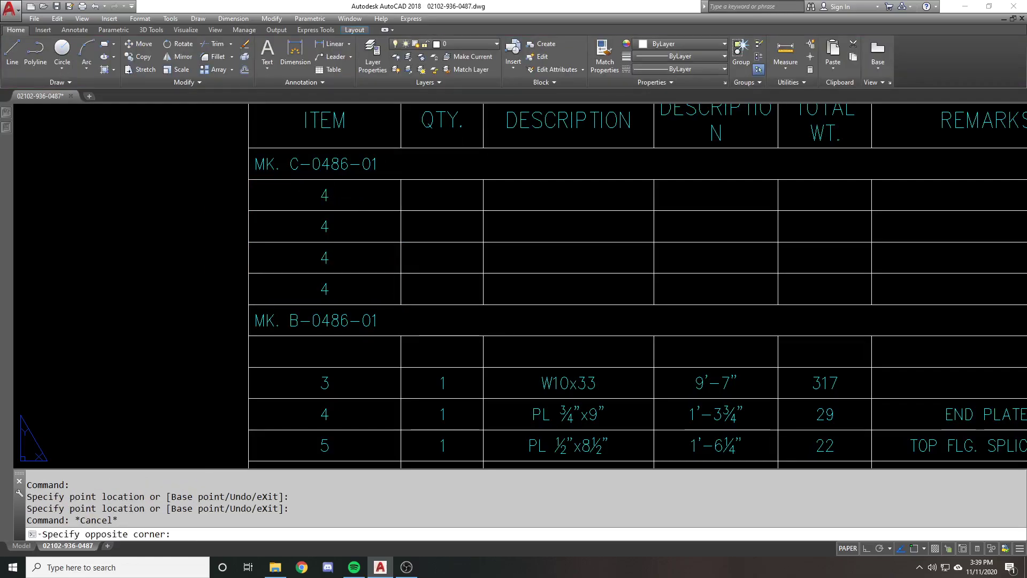
pyautogui.hotkey('ctrl', 'z')
# Copy the row 4 ITEM cell containing 1 and paste it into the ITEM cells of rows 5 to 7.
pyautogui.click(357, 193)
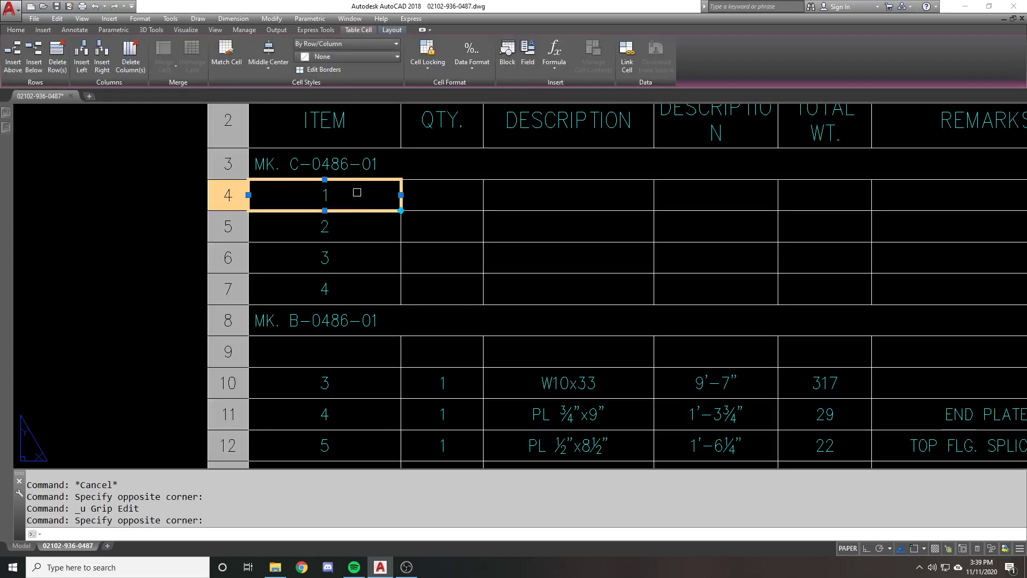
pyautogui.moveTo(371, 220); pyautogui.dragTo(337, 284)
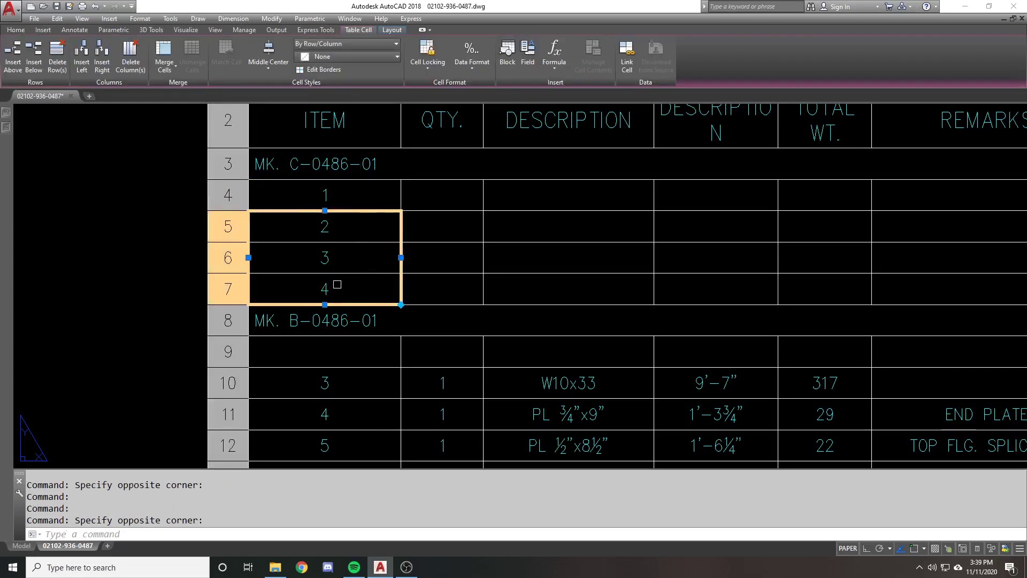
pyautogui.write('1')
pyautogui.press('Escape')
pyautogui.press('Escape')
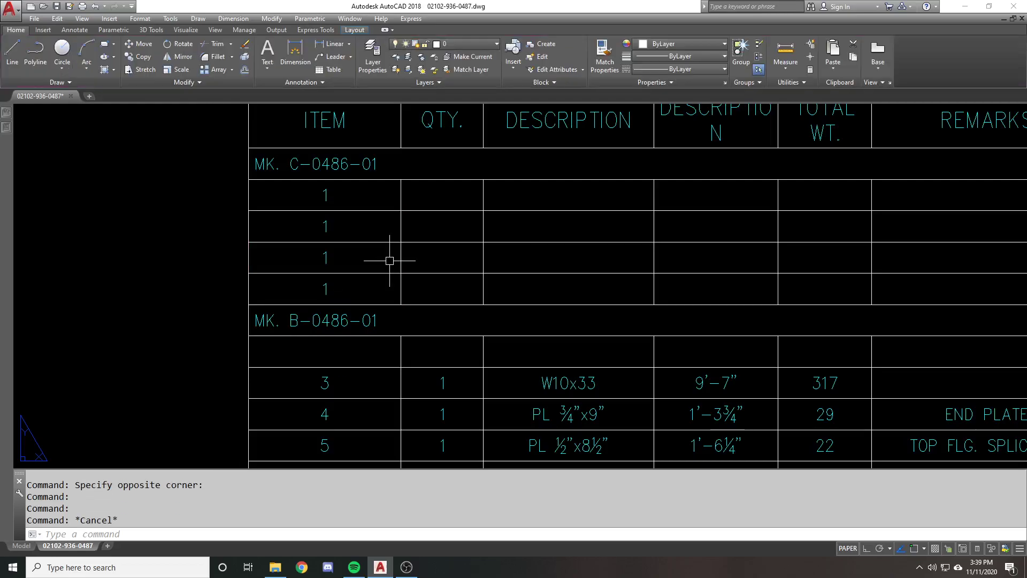
pyautogui.click(399, 291)
pyautogui.press('Escape')
pyautogui.scroll(-2, 434, 224)
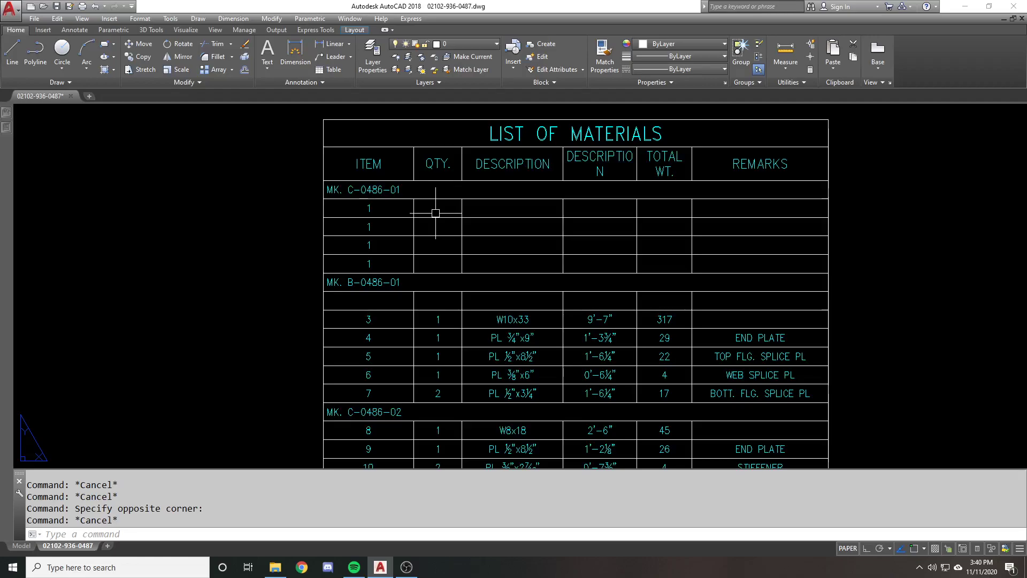
pyautogui.scroll(2, 419, 258)
pyautogui.click(387, 268)
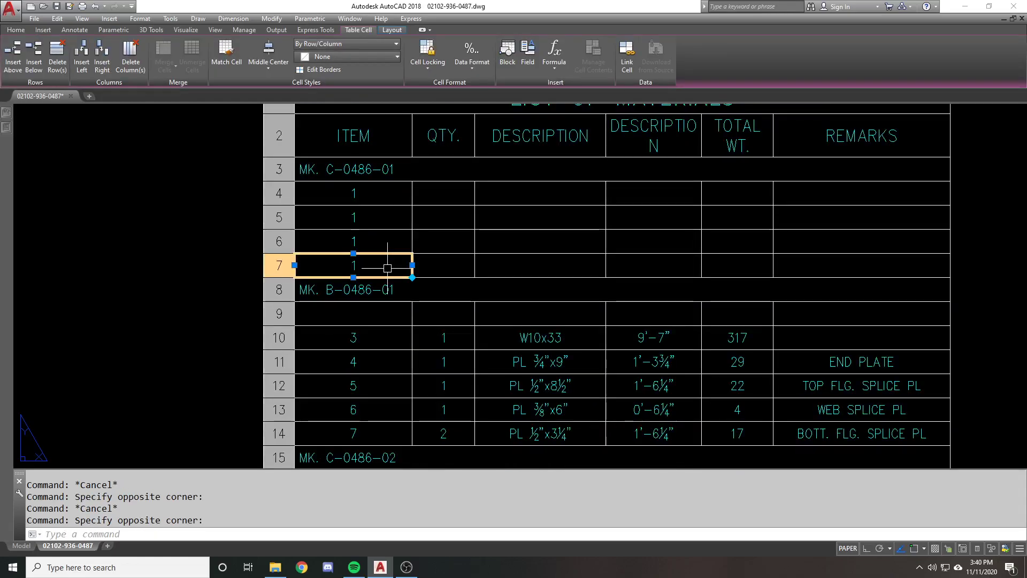
pyautogui.scroll(-2, 402, 266)
pyautogui.scroll(1, 416, 252)
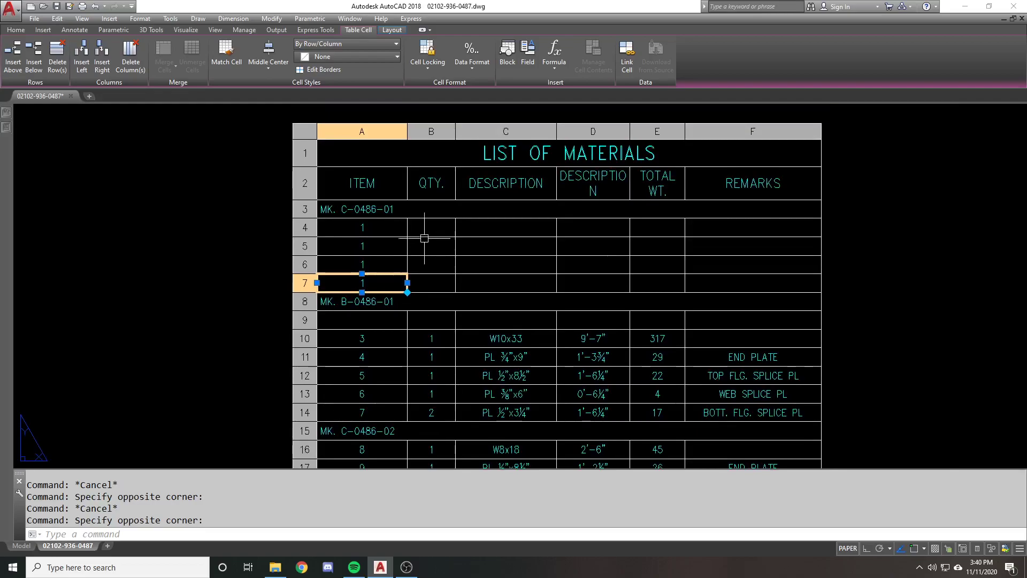
pyautogui.scroll(-2, 393, 217)
pyautogui.press('Escape')
pyautogui.scroll(3, 394, 214)
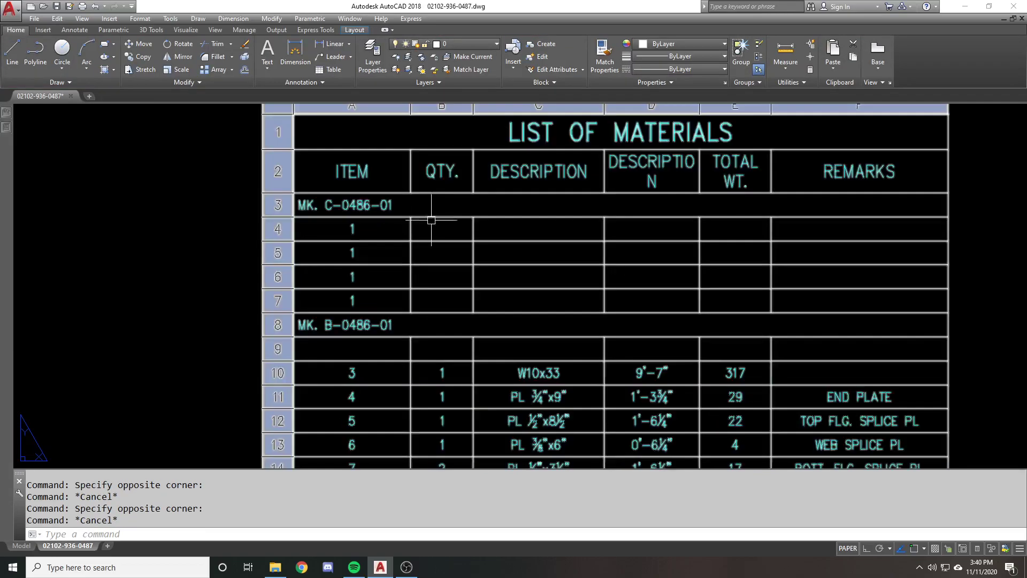
pyautogui.click(432, 227)
pyautogui.moveTo(465, 358); pyautogui.dragTo(423, 272, button='middle')
pyautogui.press('Escape')
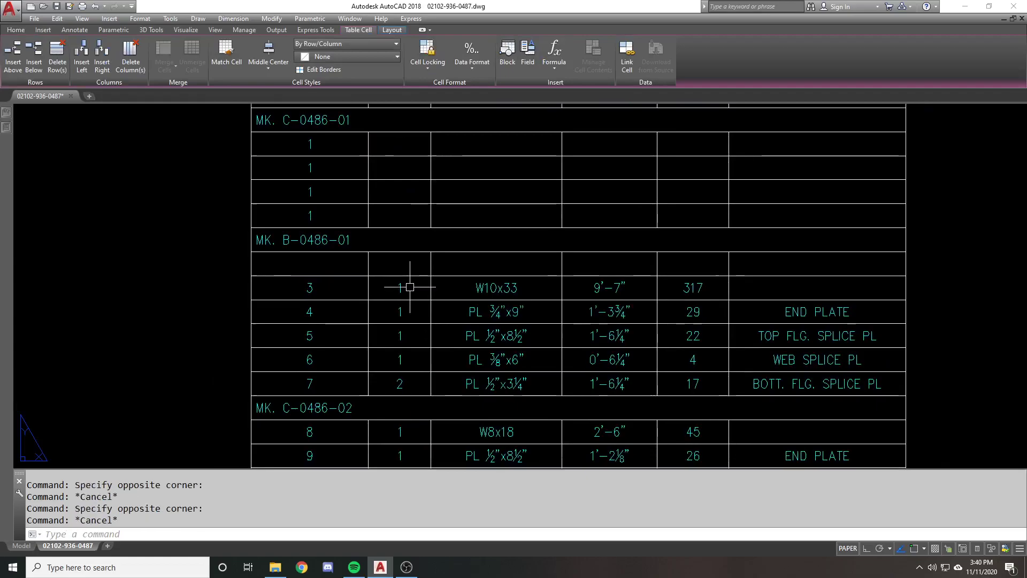
# Set the data format of row 10's ITEM cell to Text and of its QTY. cell to Whole Number.
pyautogui.click(320, 289)
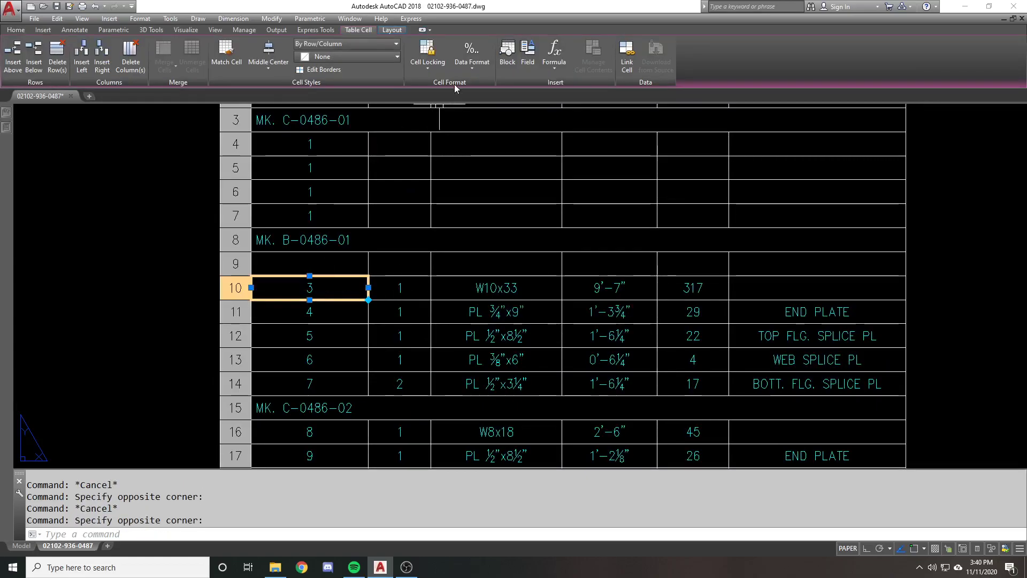
pyautogui.click(471, 54)
pyautogui.click(479, 174)
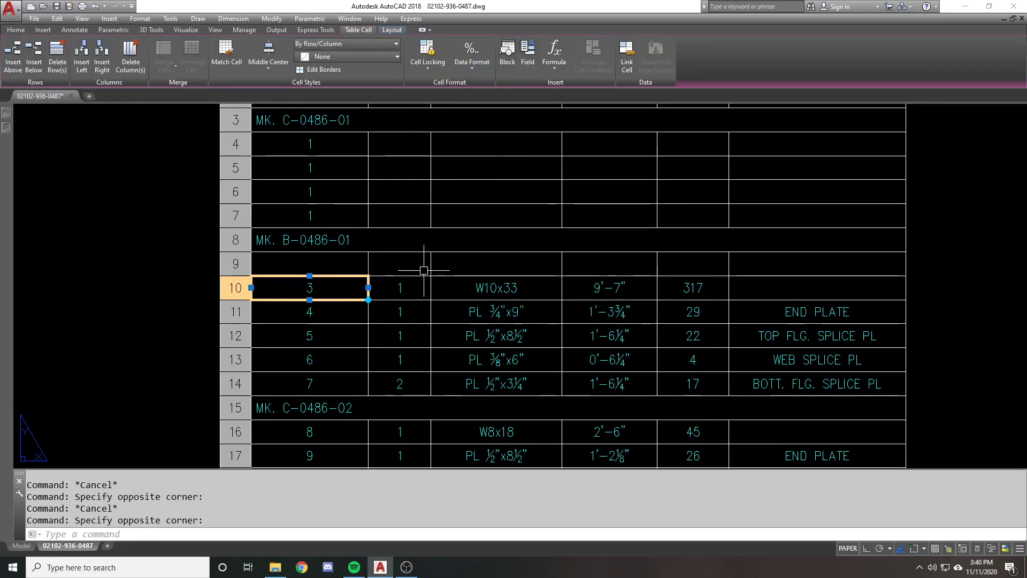
pyautogui.click(400, 288)
pyautogui.click(472, 53)
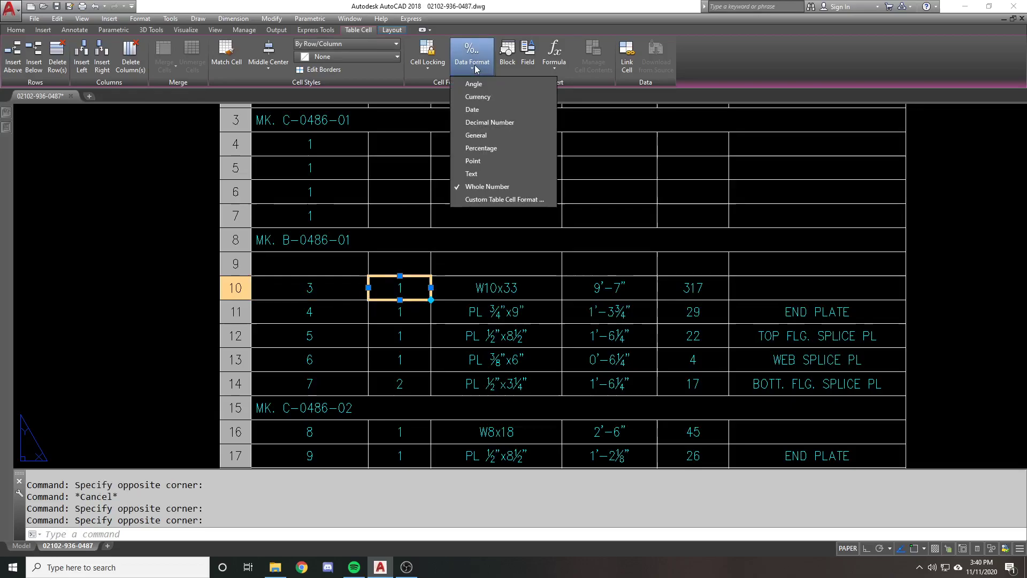
pyautogui.click(484, 187)
pyautogui.press('Escape')
# Match the cell properties of row 10's ITEM cell onto the QTY. cell in the same row.
pyautogui.click(349, 276)
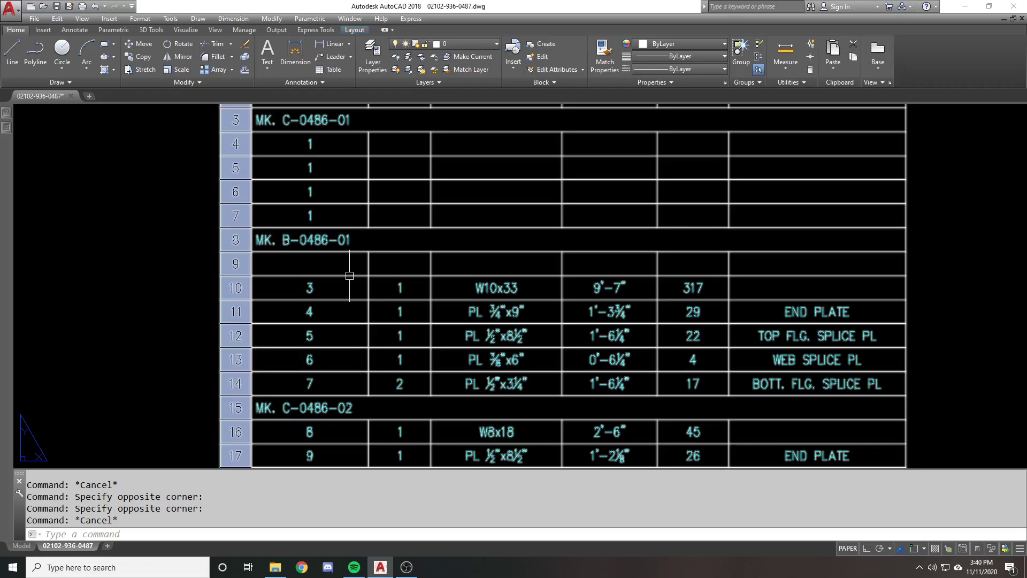
pyautogui.click(306, 260)
pyautogui.click(310, 289)
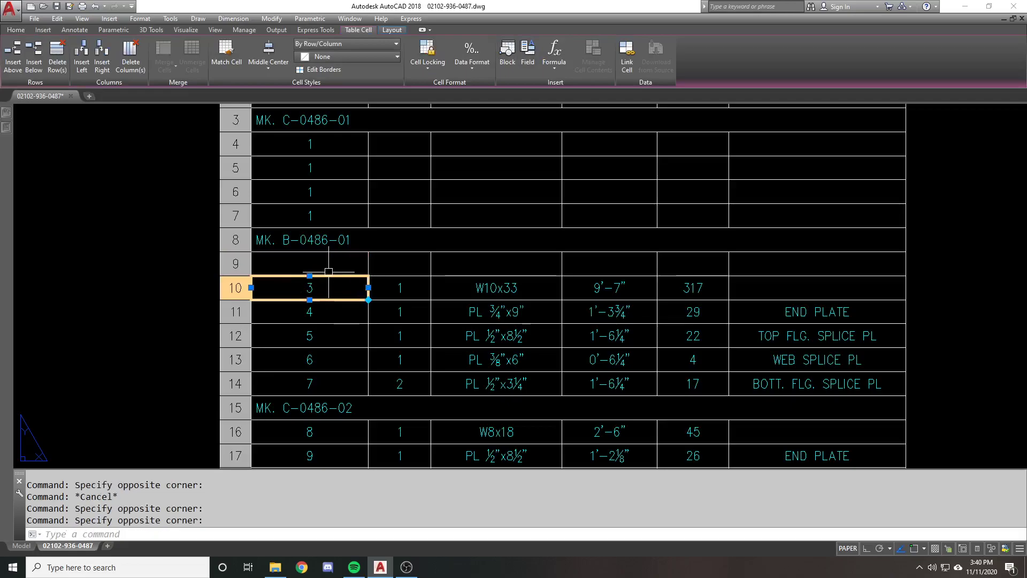
pyautogui.click(231, 60)
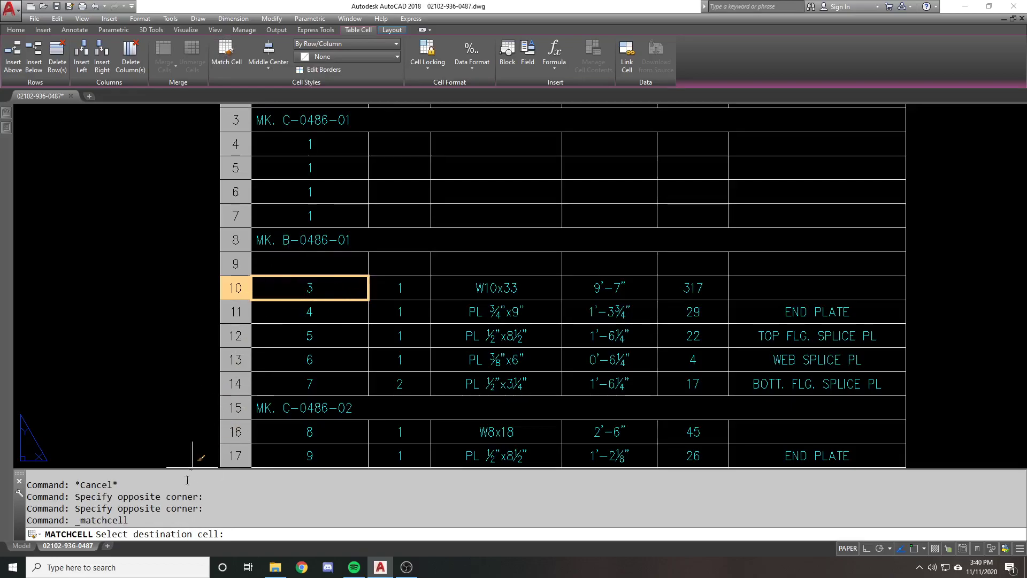
pyautogui.click(387, 278)
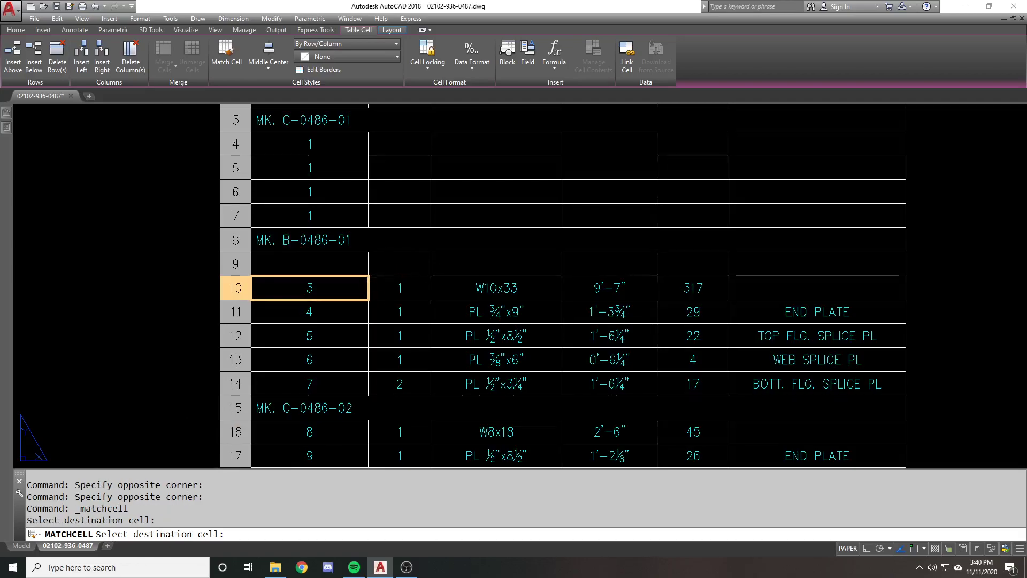
pyautogui.click(393, 291)
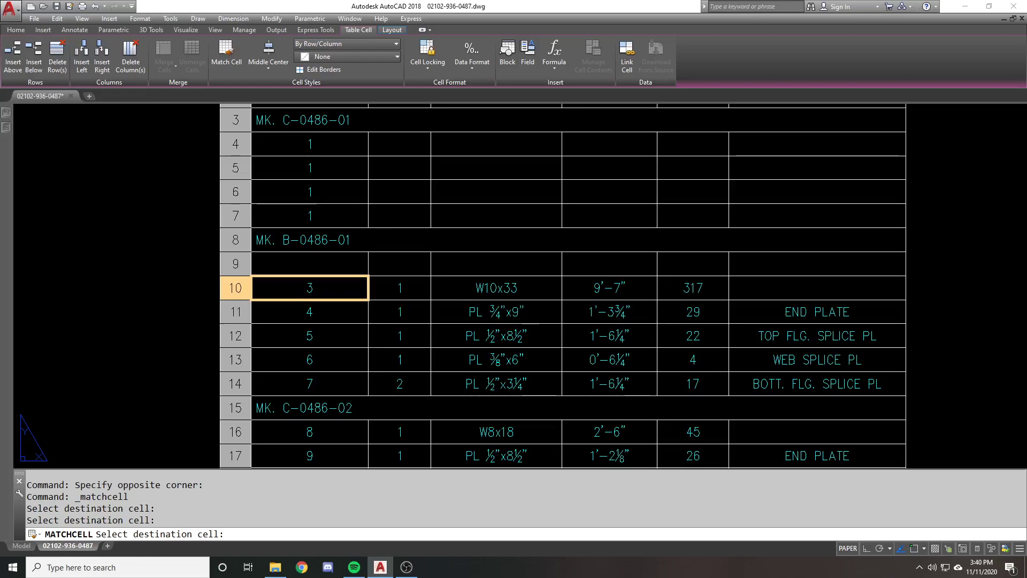
pyautogui.click(401, 291)
pyautogui.press('Return')
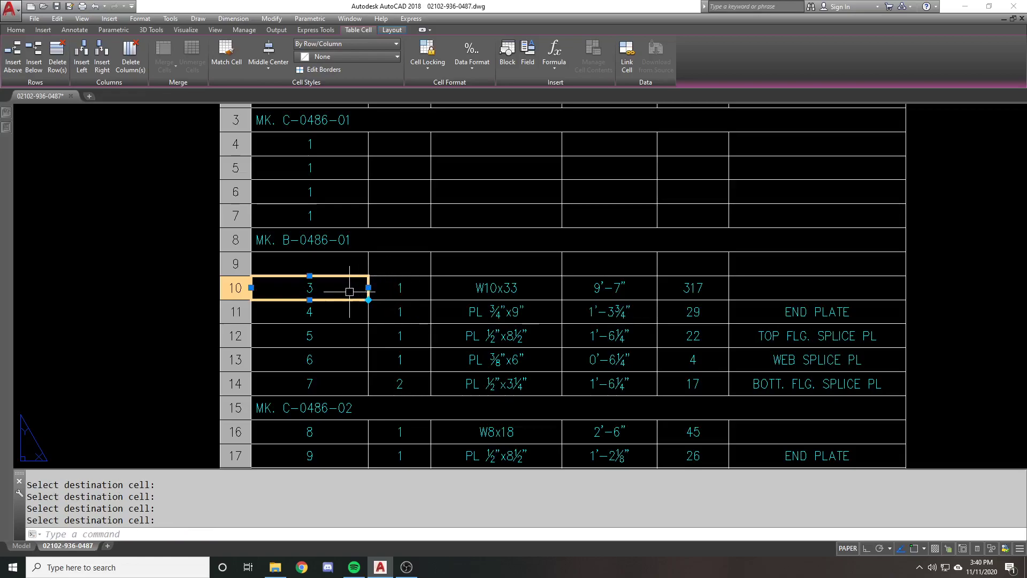
# Check the data formats assigned to row 10's ITEM and QTY. cells.
pyautogui.click(471, 57)
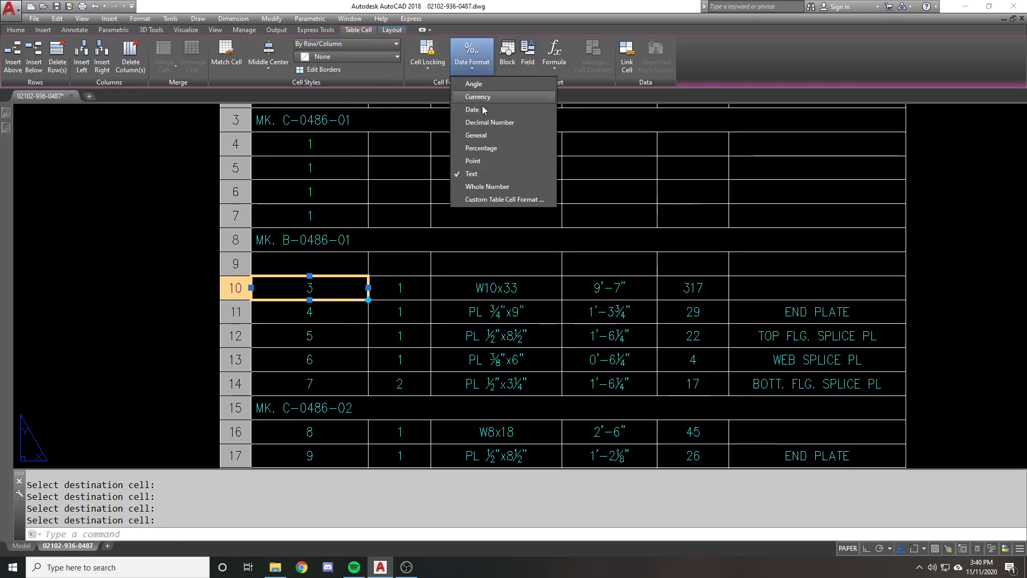
pyautogui.click(473, 174)
pyautogui.click(402, 288)
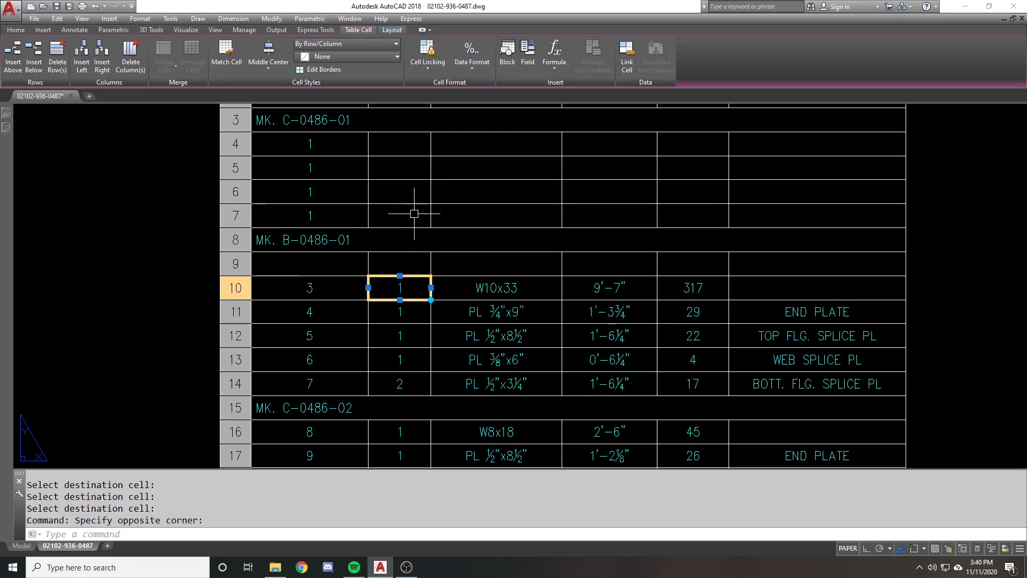
pyautogui.click(472, 56)
pyautogui.click(484, 186)
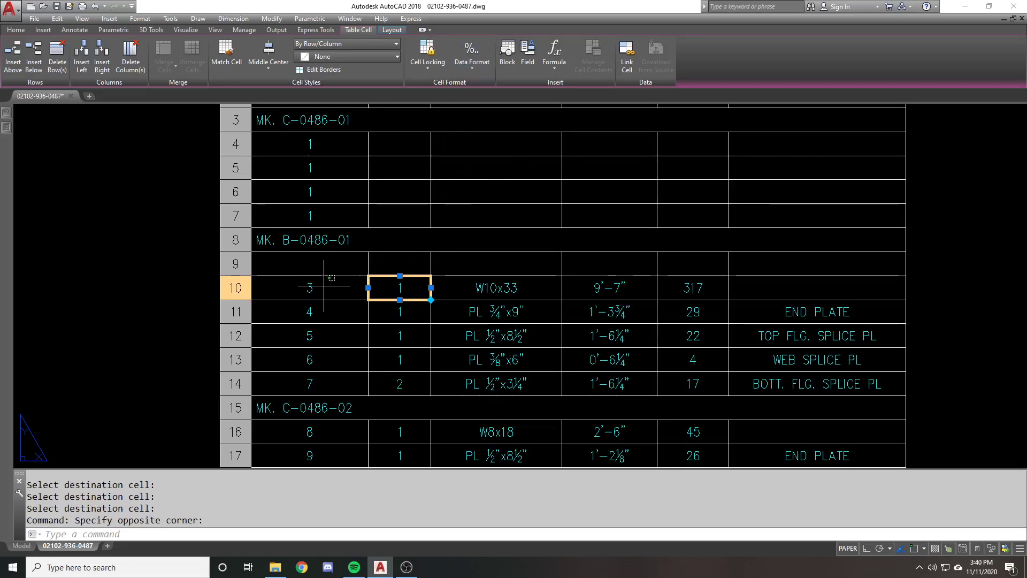
pyautogui.click(343, 284)
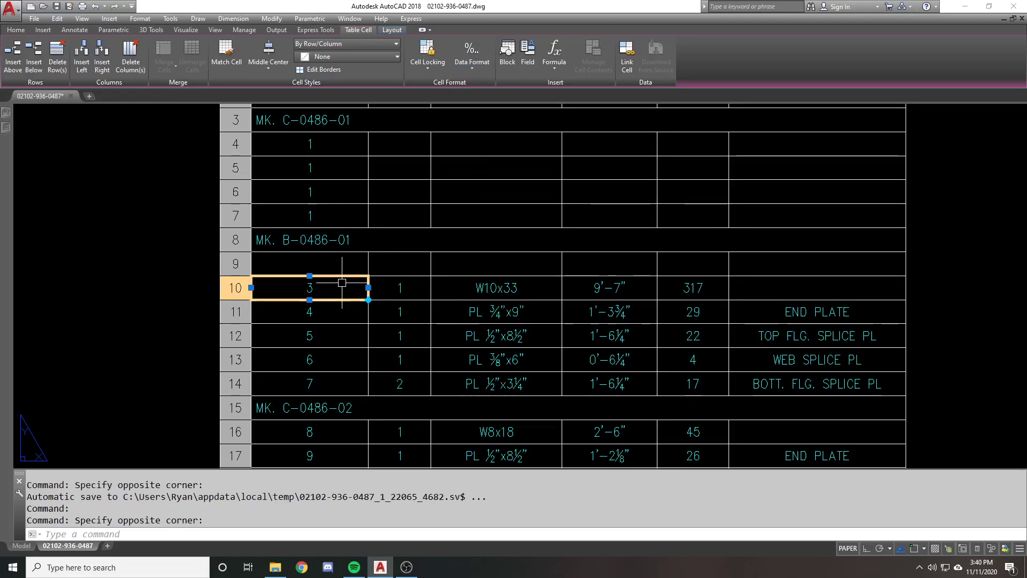
pyautogui.press('Escape')
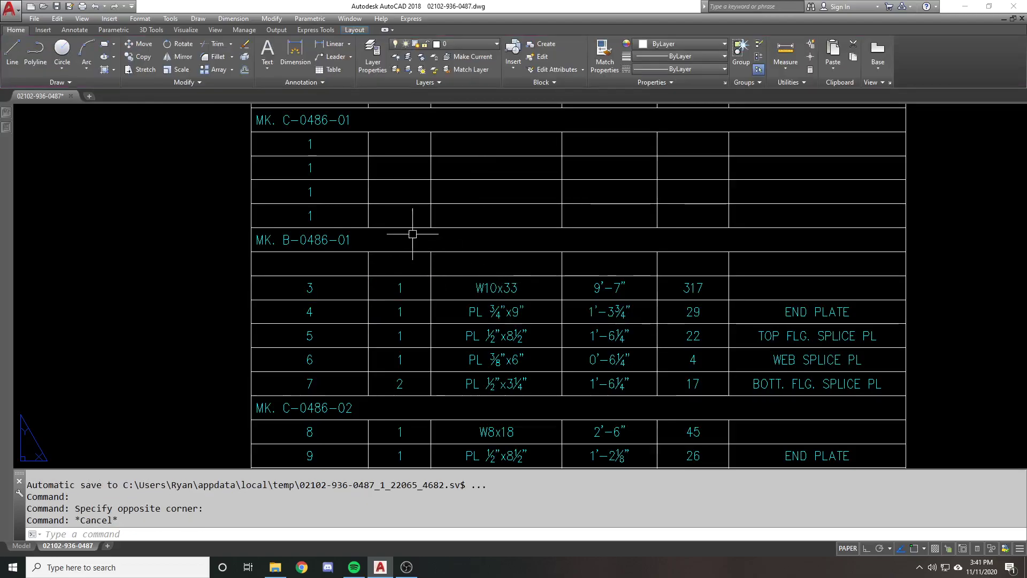
# Match the properties of row 3's MK. C-0486-01 cell onto the ITEM cells of rows 4 to 6.
pyautogui.moveTo(412, 234); pyautogui.dragTo(413, 352, button='middle')
pyautogui.scroll(-1, 350, 229)
pyautogui.scroll(2, 362, 186)
pyautogui.moveTo(308, 204); pyautogui.dragTo(345, 182, button='middle')
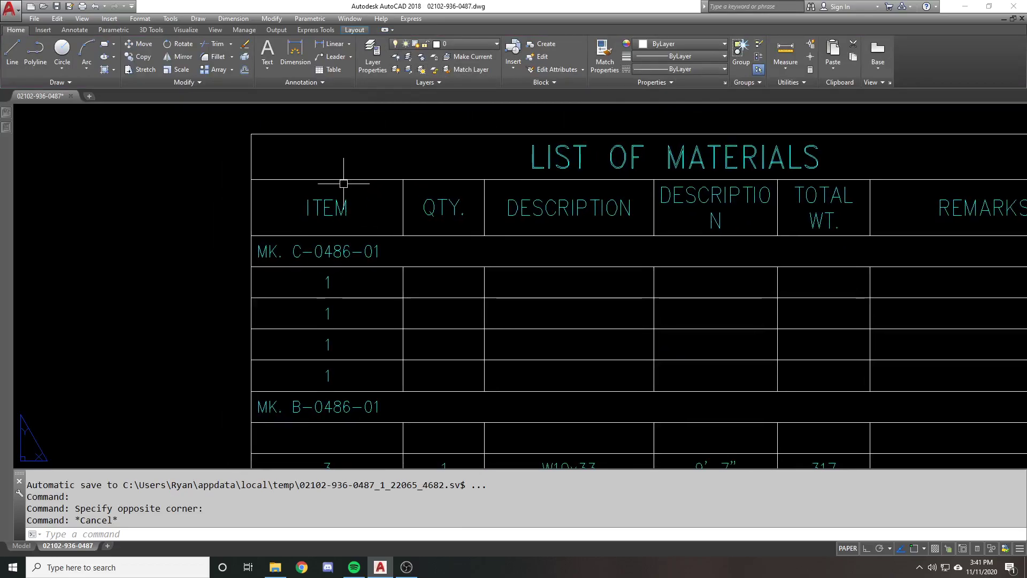
pyautogui.click(557, 159)
pyautogui.press('Escape')
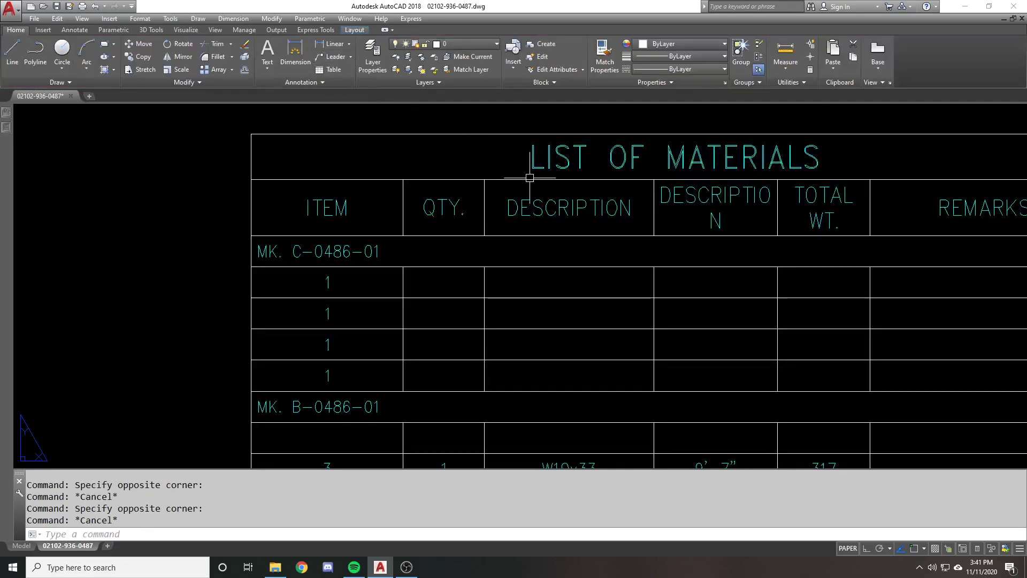
pyautogui.click(529, 164)
pyautogui.click(226, 53)
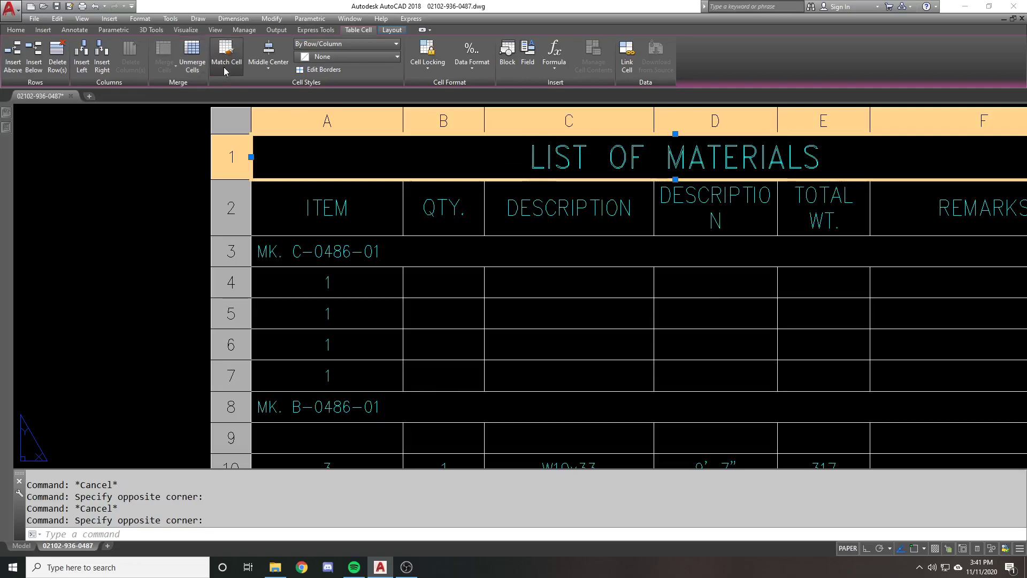
pyautogui.click(342, 243)
pyautogui.click(351, 251)
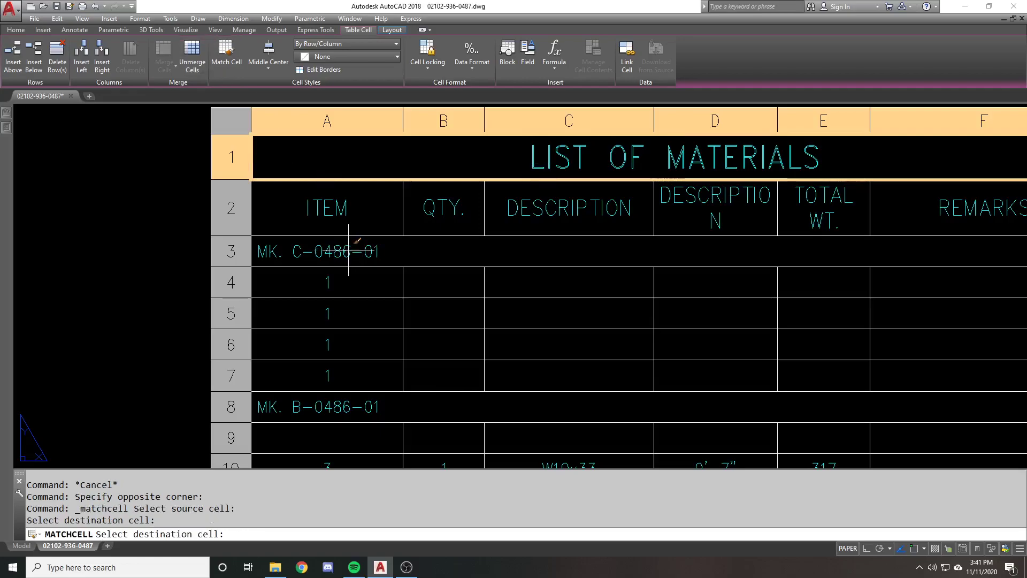
pyautogui.click(409, 248)
pyautogui.scroll(-2, 407, 247)
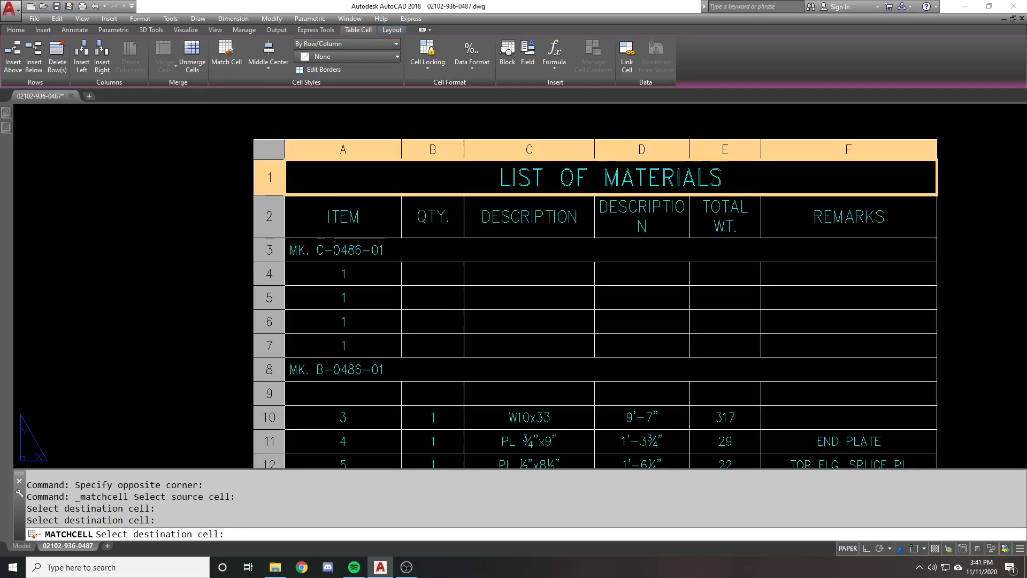
pyautogui.click(364, 273)
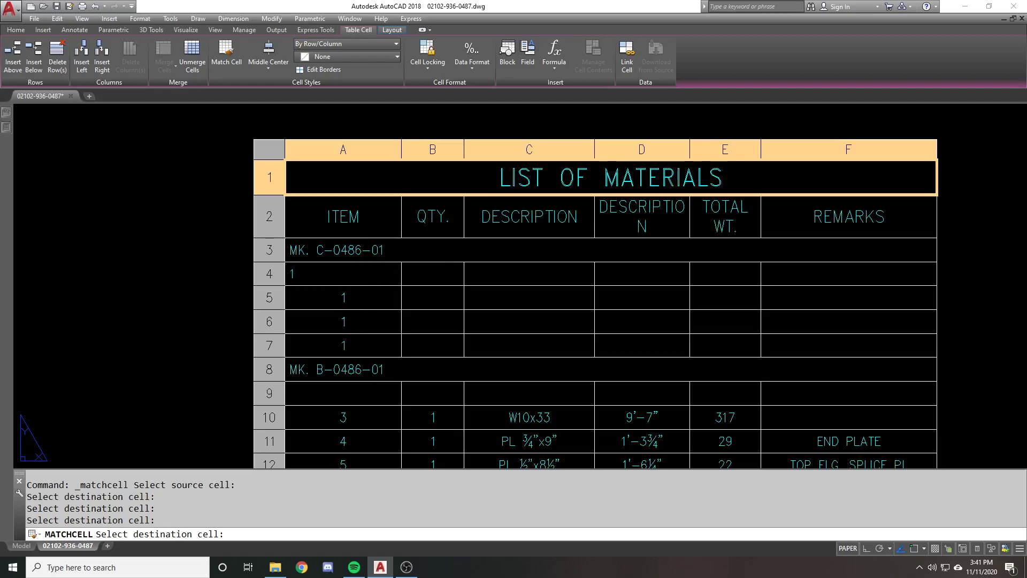
pyautogui.click(351, 300)
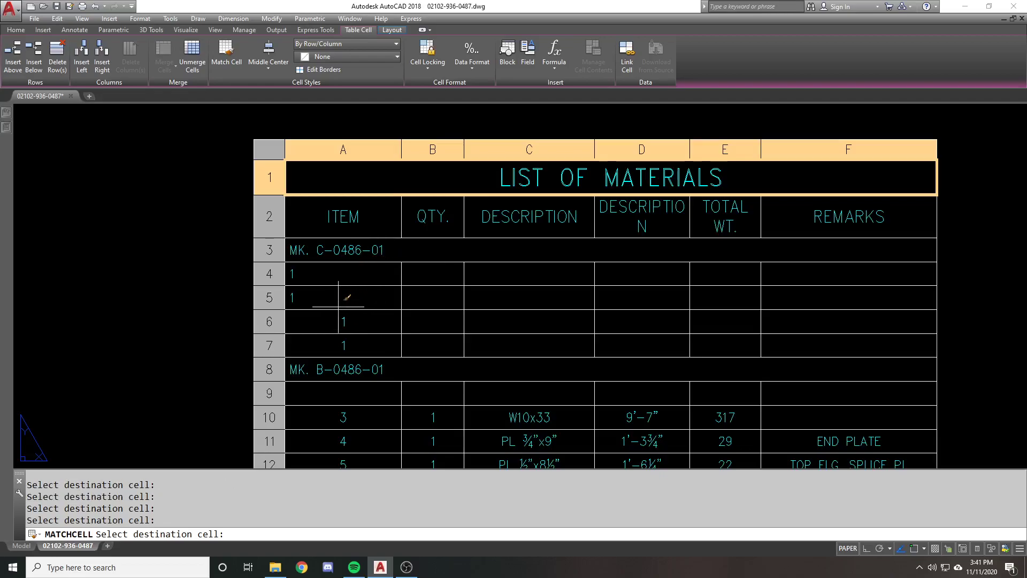
pyautogui.click(375, 322)
pyautogui.press('Return')
# Examine the cell style, row style and other properties of the MK. C-0486-01 cell in row 3.
pyautogui.click(369, 274)
pyautogui.click(500, 176)
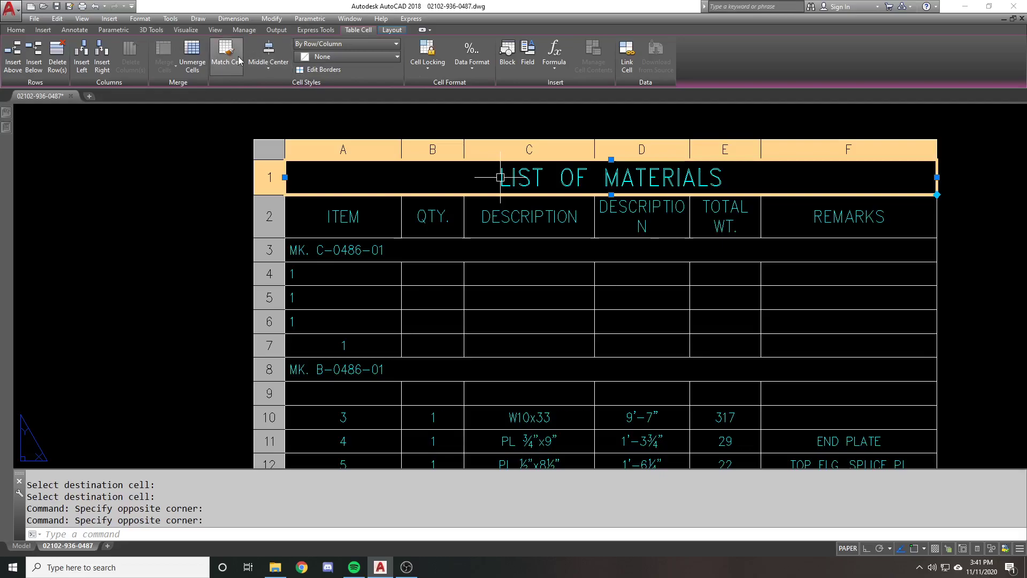
pyautogui.click(375, 247)
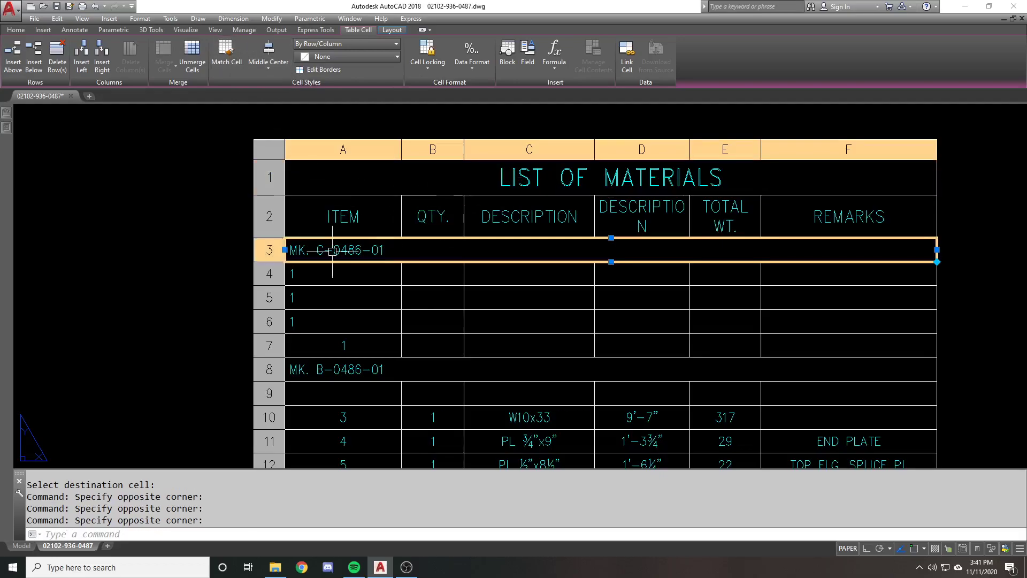
pyautogui.click(316, 45)
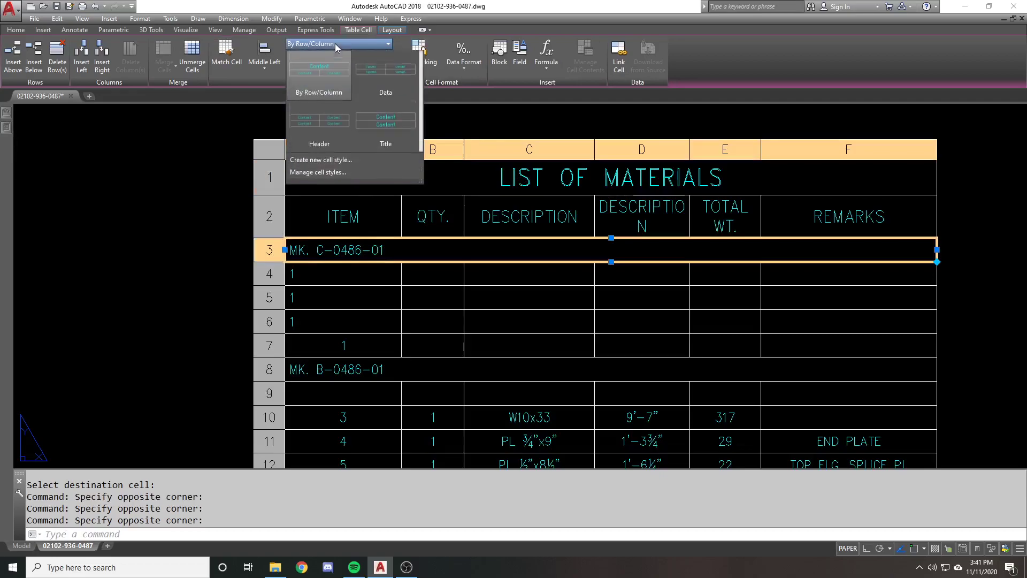
pyautogui.click(7, 132)
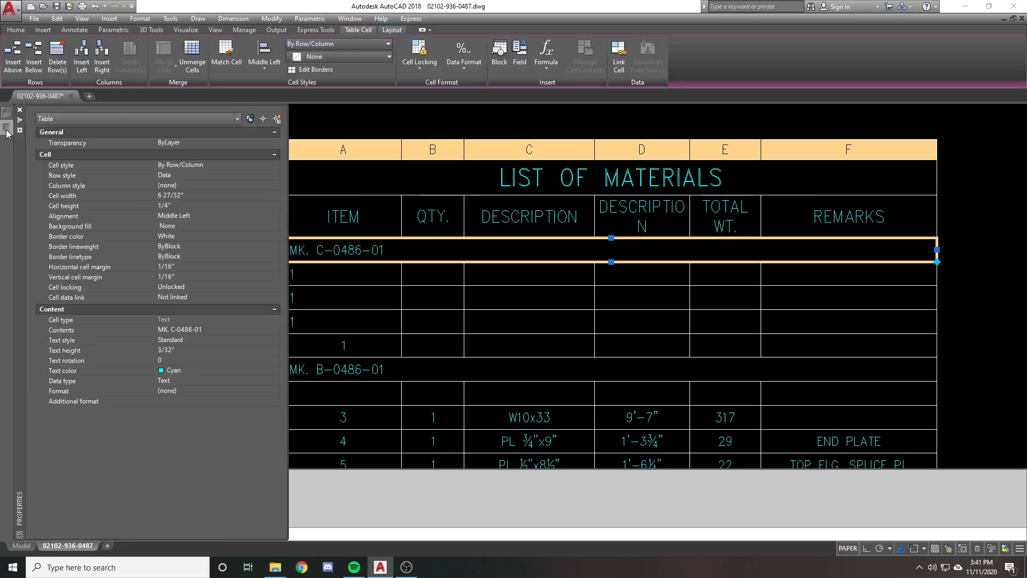
pyautogui.click(177, 177)
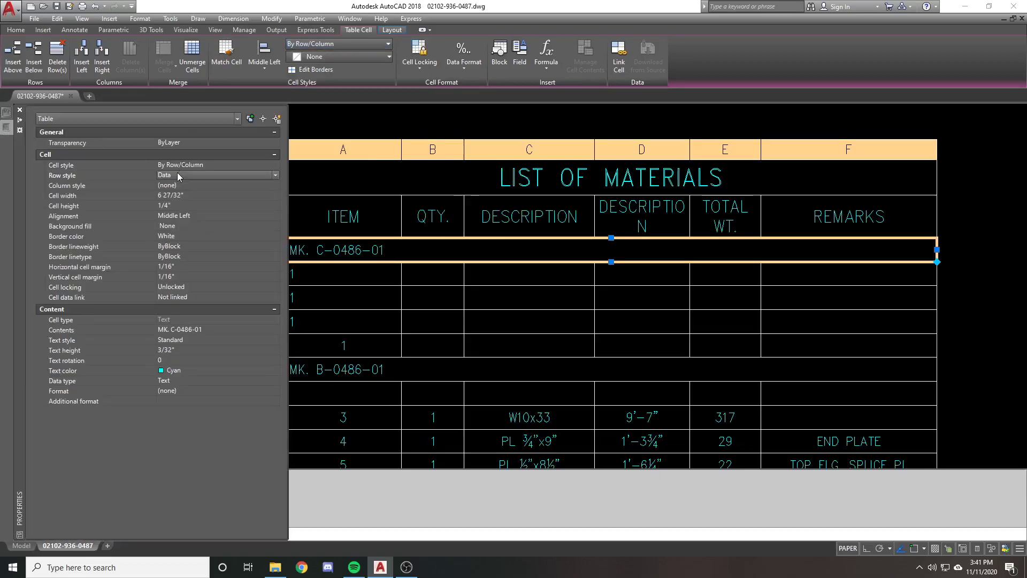
pyautogui.press('Escape')
# Check the data format assigned to row 4's ITEM cell.
pyautogui.click(344, 273)
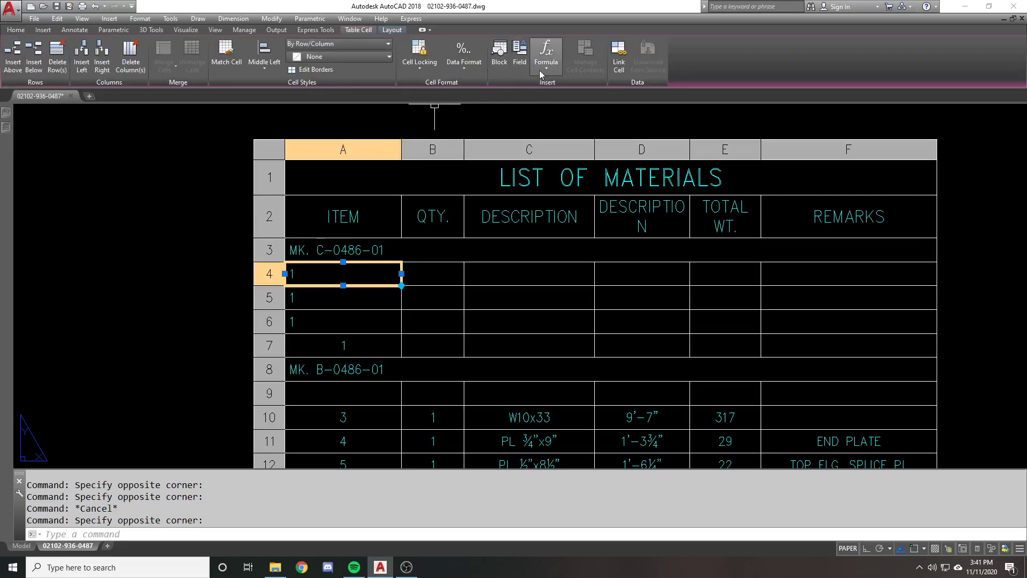
pyautogui.click(540, 69)
pyautogui.click(463, 56)
pyautogui.click(464, 57)
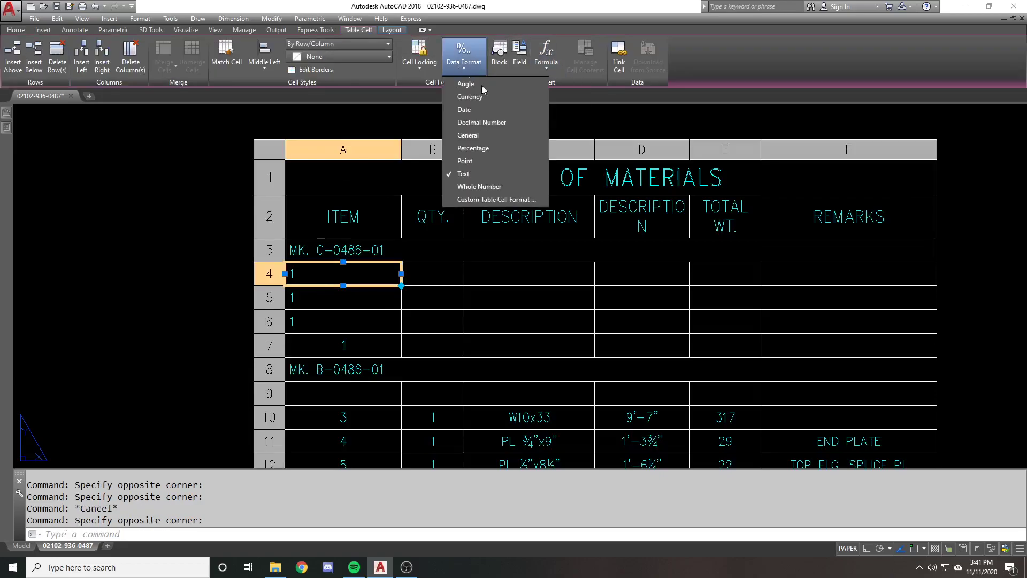
pyautogui.click(469, 173)
# Match the cell properties of row 10's ITEM cell onto the QTY. and TOTAL WT. cells in that row.
pyautogui.moveTo(433, 268); pyautogui.dragTo(410, 123, button='middle')
pyautogui.moveTo(383, 266); pyautogui.dragTo(395, 294, button='middle')
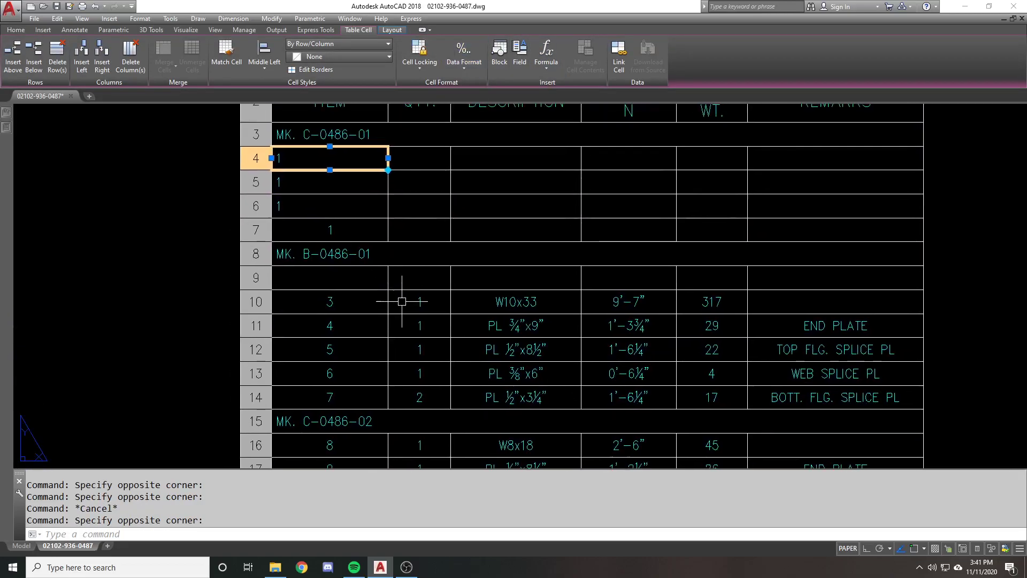
pyautogui.click(402, 301)
pyautogui.click(345, 301)
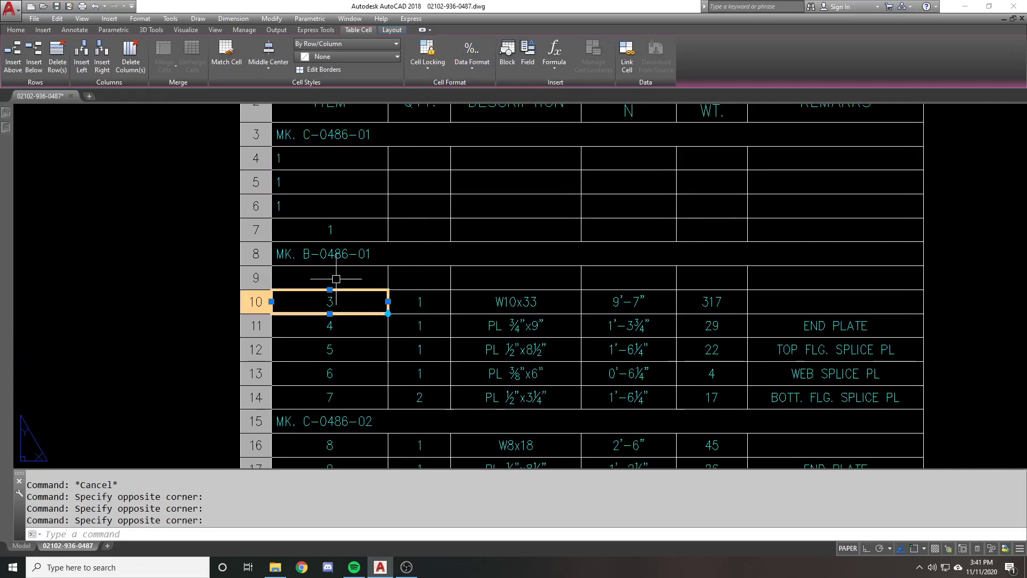
pyautogui.press('Escape')
pyautogui.press('Escape')
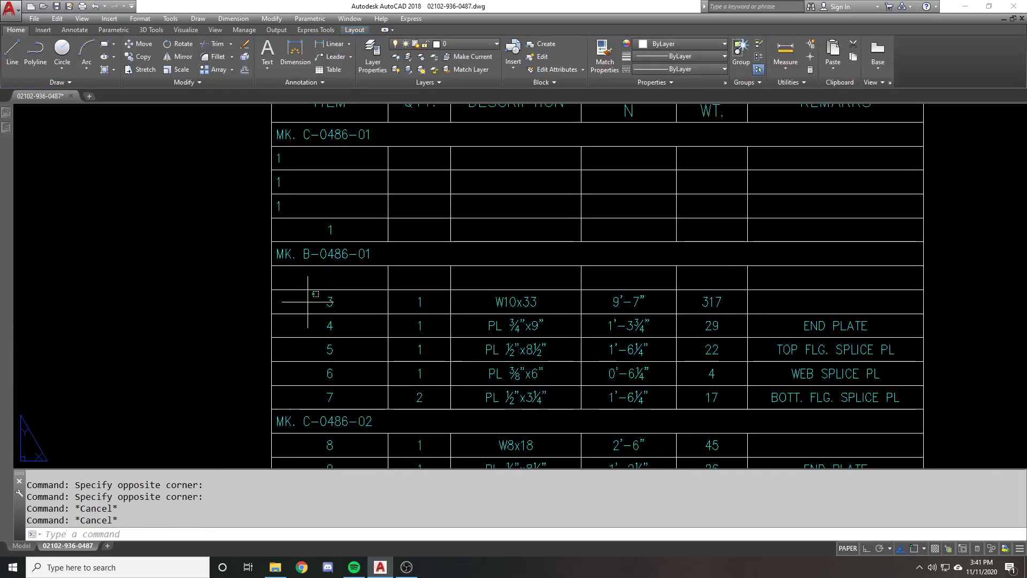
pyautogui.click(307, 301)
pyautogui.click(226, 54)
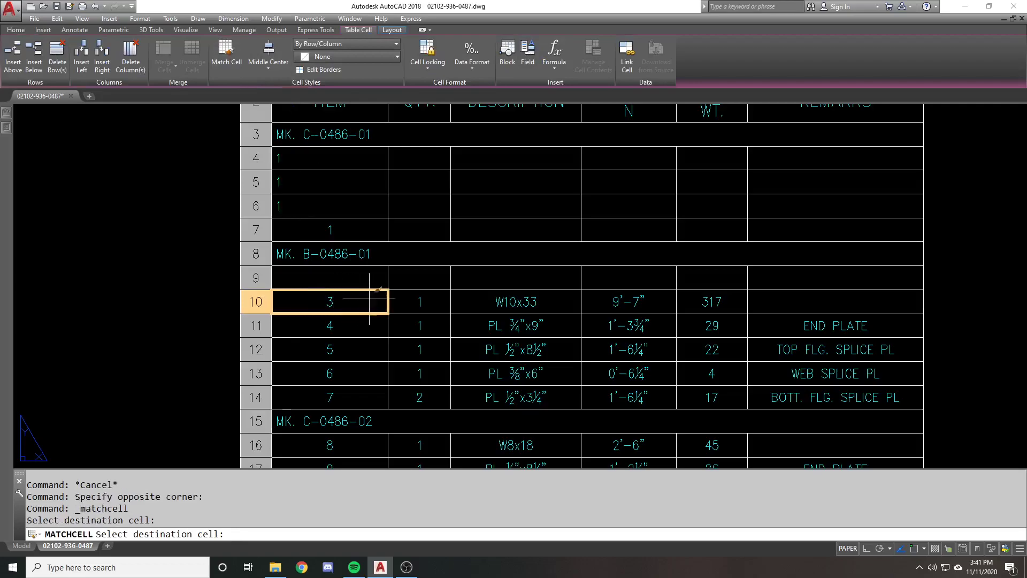
pyautogui.click(420, 300)
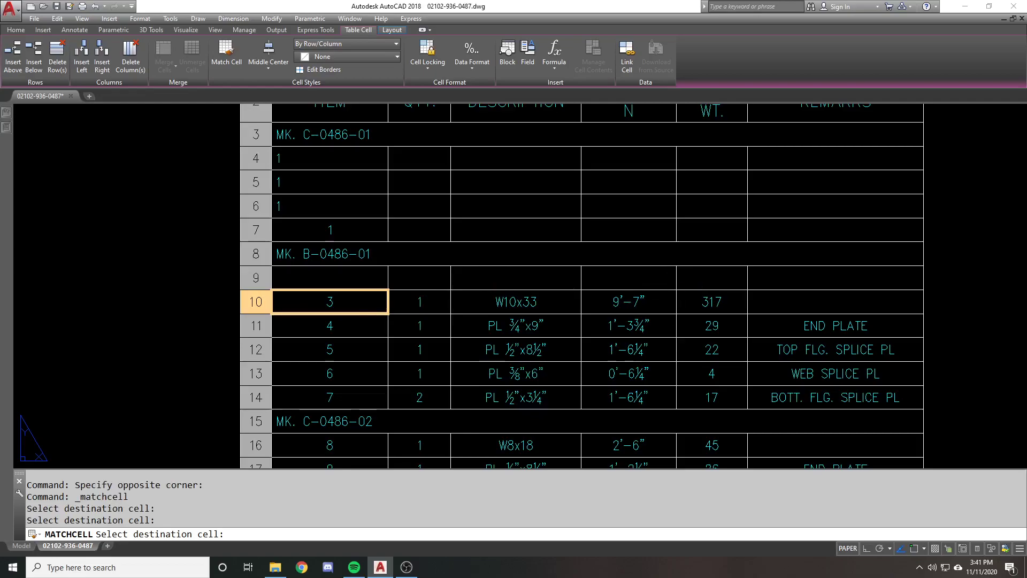
pyautogui.click(667, 297)
pyautogui.press('Return')
# Check the data formats of row 10's QTY. and TOTAL WT. cells, then clear the selection.
pyautogui.click(427, 301)
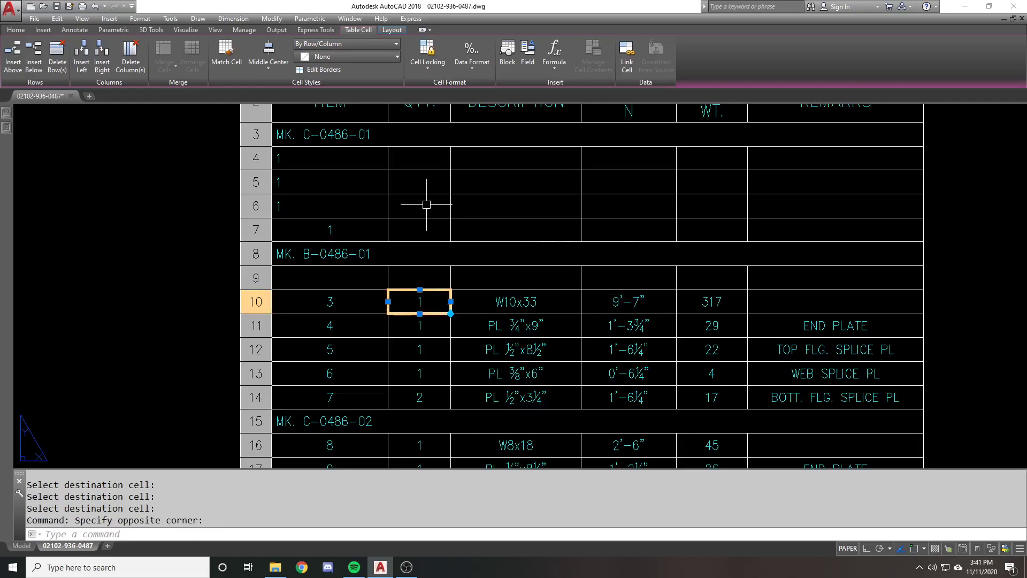
pyautogui.click(473, 75)
pyautogui.click(693, 300)
pyautogui.click(466, 65)
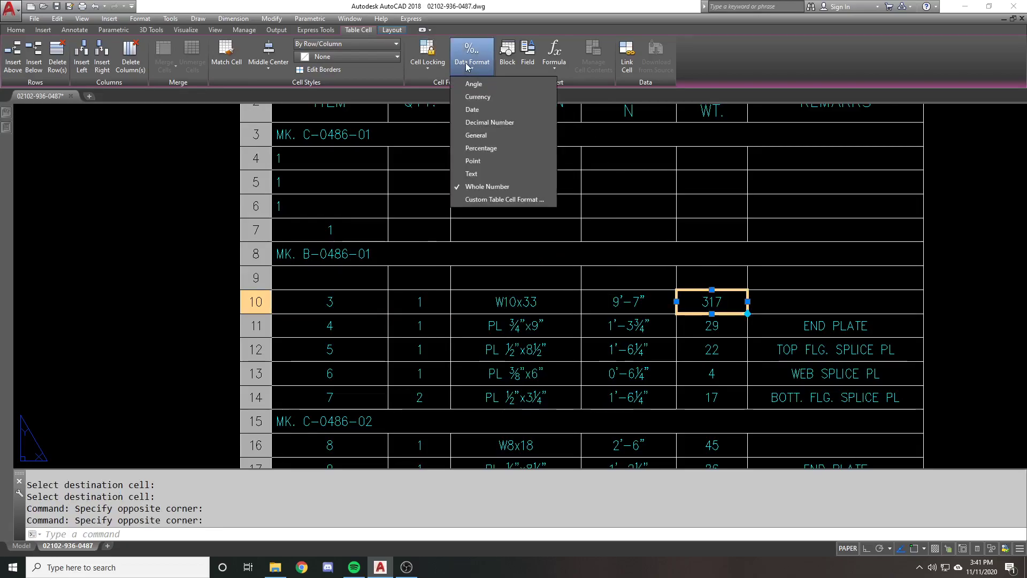
pyautogui.press('Escape')
pyautogui.press('Escape')
pyautogui.scroll(-1, 548, 271)
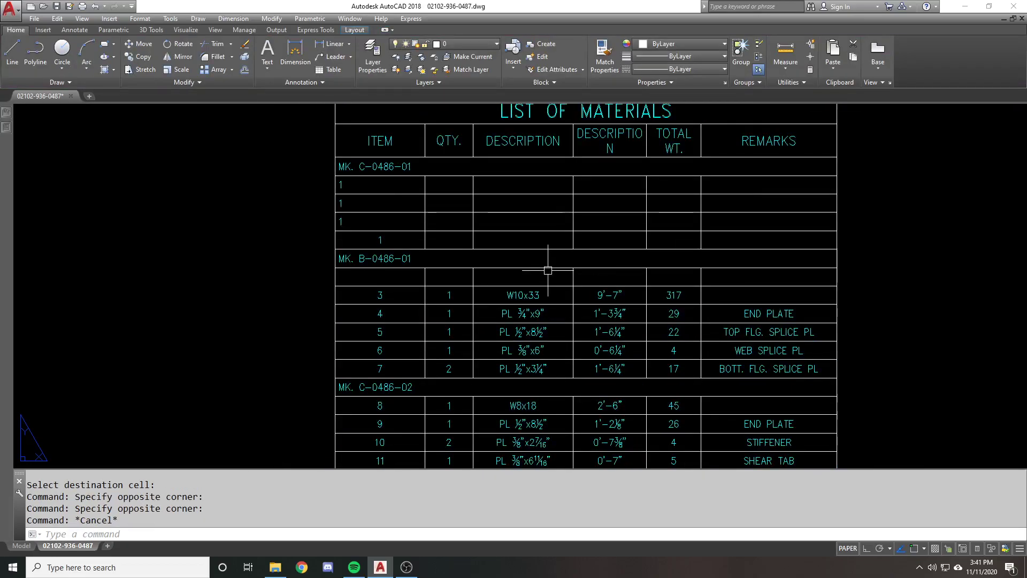
pyautogui.moveTo(589, 262); pyautogui.dragTo(535, 267, button='middle')
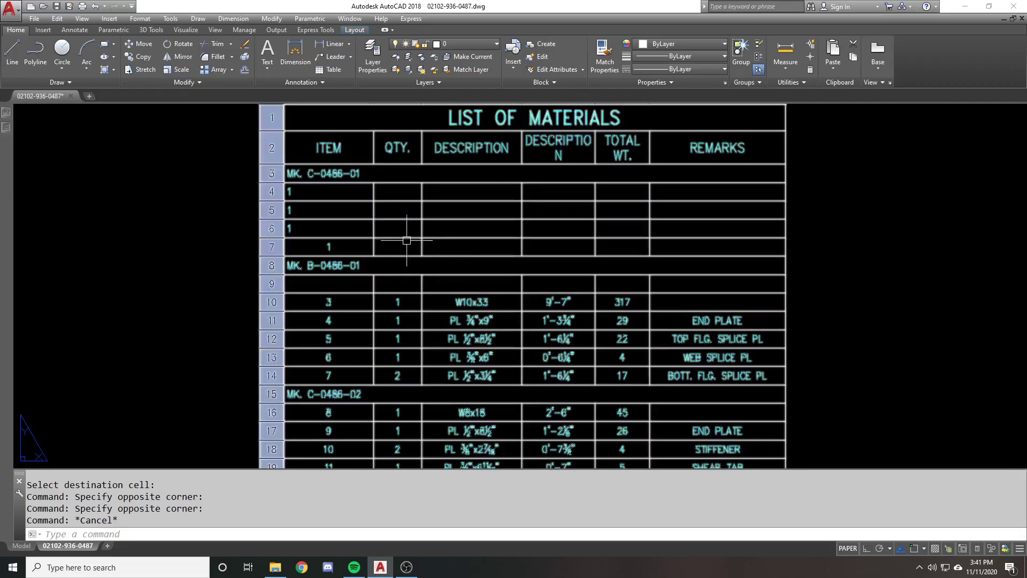
# Match the cell properties of row 6's ITEM cell onto row 7's ITEM cell and clear the selection.
pyautogui.scroll(1, 340, 191)
pyautogui.click(341, 191)
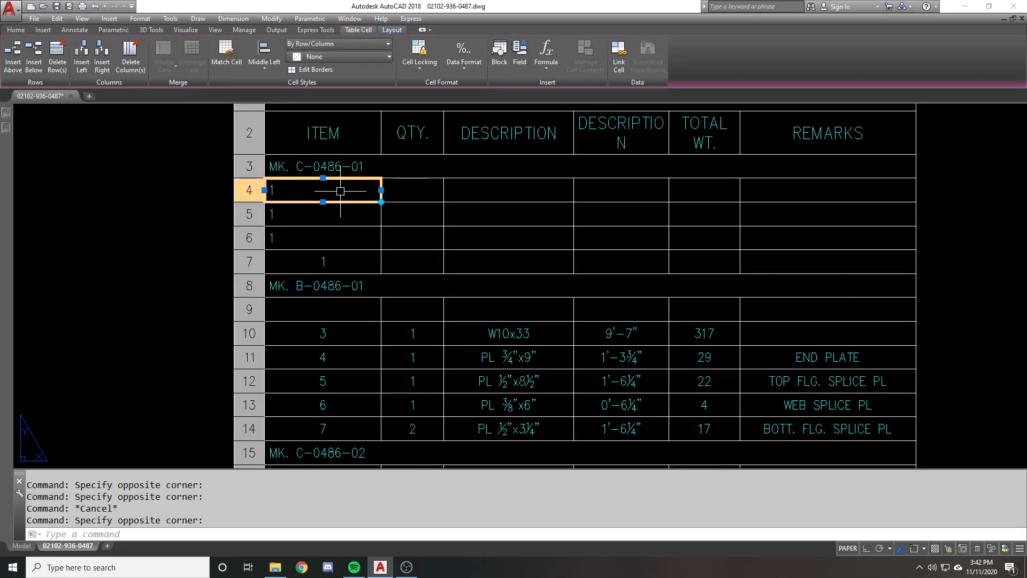
pyautogui.moveTo(424, 287); pyautogui.dragTo(436, 271, button='middle')
pyautogui.press('Escape')
pyautogui.click(338, 222)
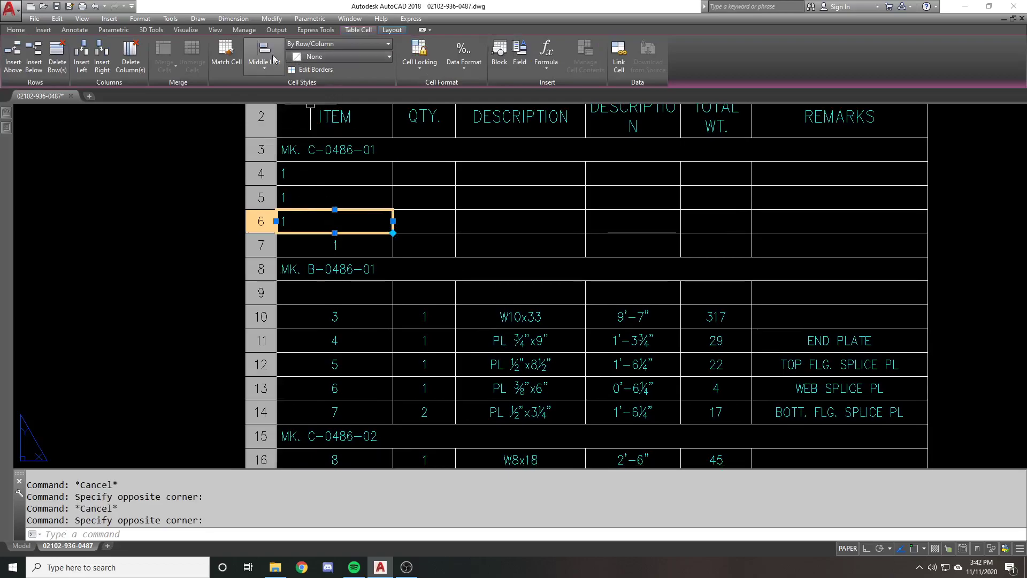
pyautogui.click(226, 53)
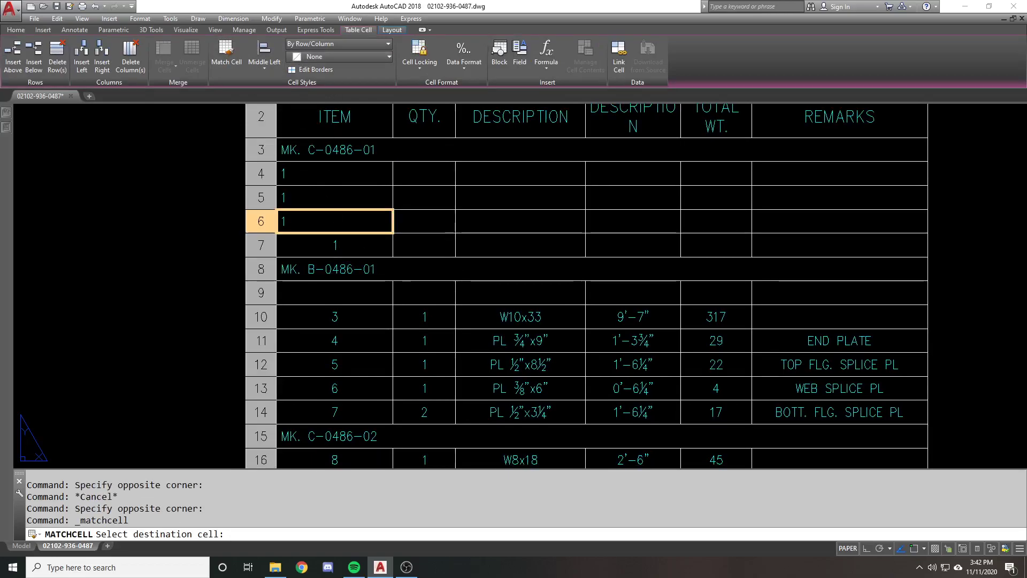
pyautogui.click(337, 245)
pyautogui.press('Return')
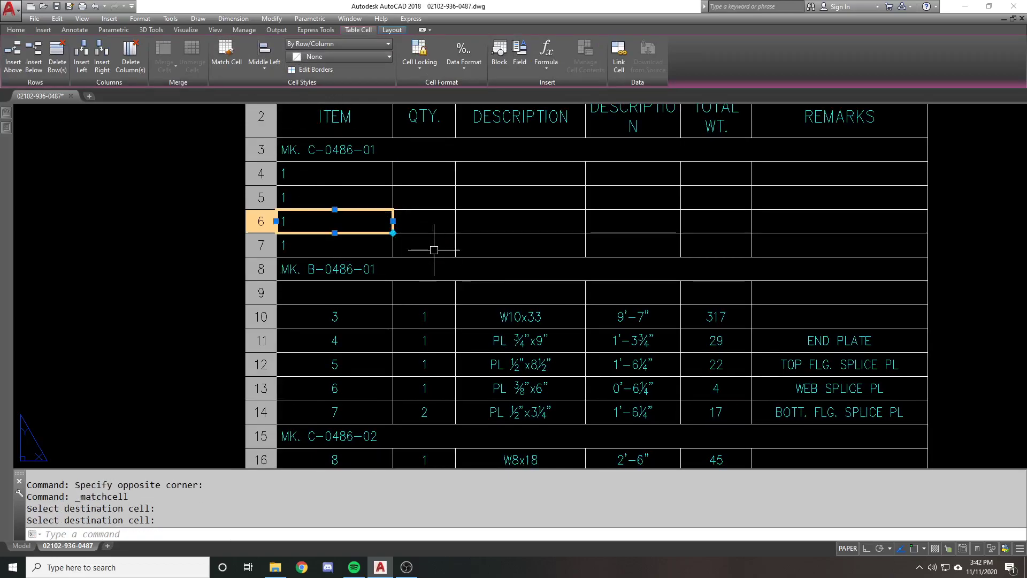
pyautogui.press('Escape')
# Replace the content of row 10's ITEM cell with 3/4".
pyautogui.scroll(-1, 495, 257)
pyautogui.scroll(2, 511, 337)
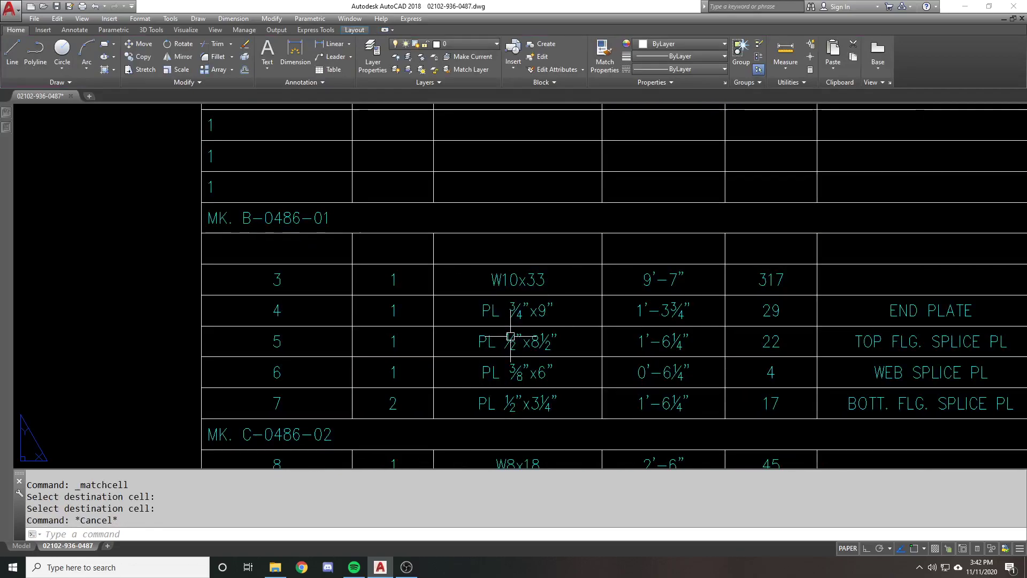
pyautogui.click(511, 337)
pyautogui.moveTo(505, 249); pyautogui.dragTo(500, 328, button='middle')
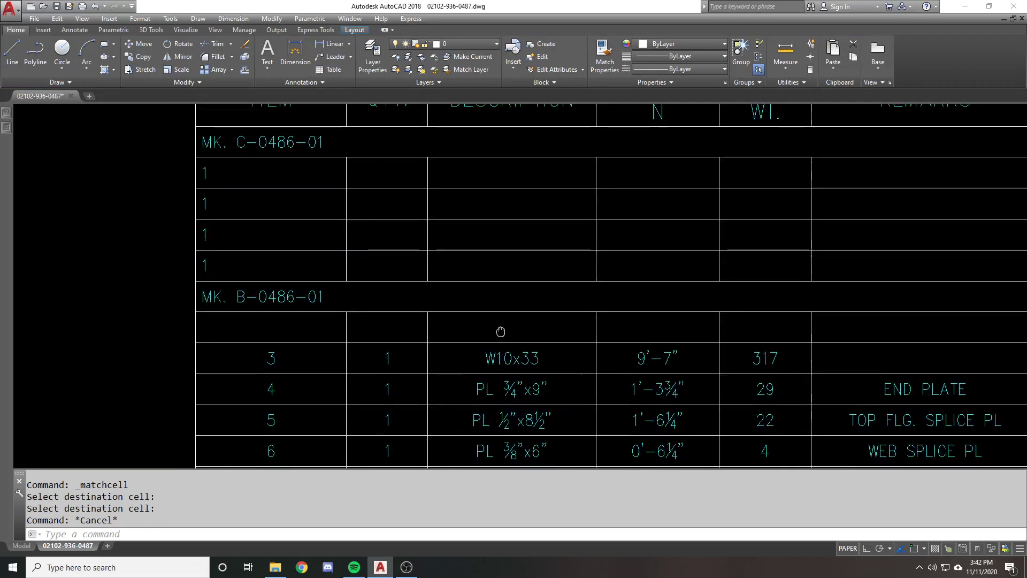
pyautogui.click(471, 258)
pyautogui.moveTo(379, 250); pyautogui.dragTo(515, 195, button='middle')
pyautogui.click(455, 299)
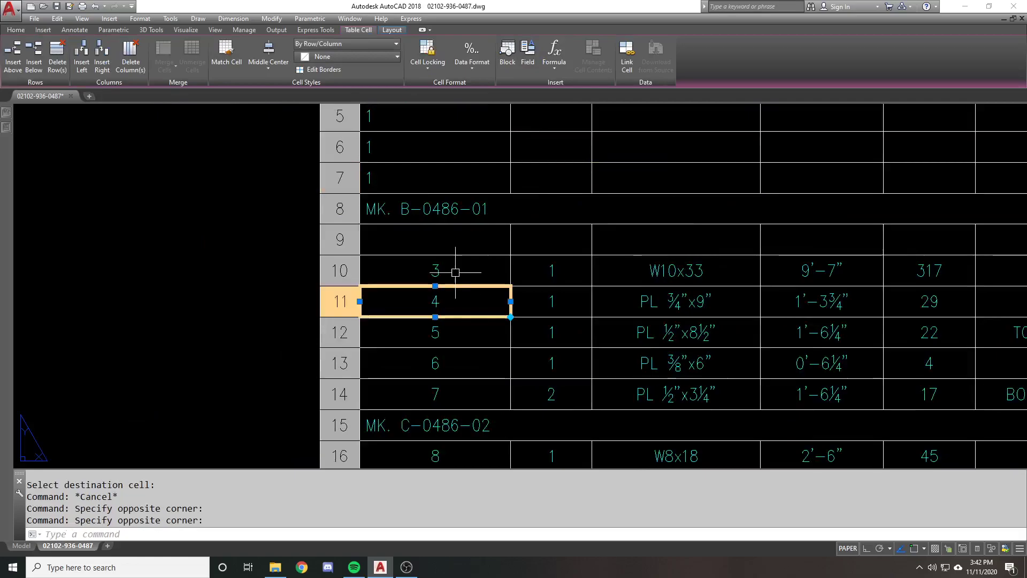
pyautogui.click(453, 267)
pyautogui.write('3/4"')
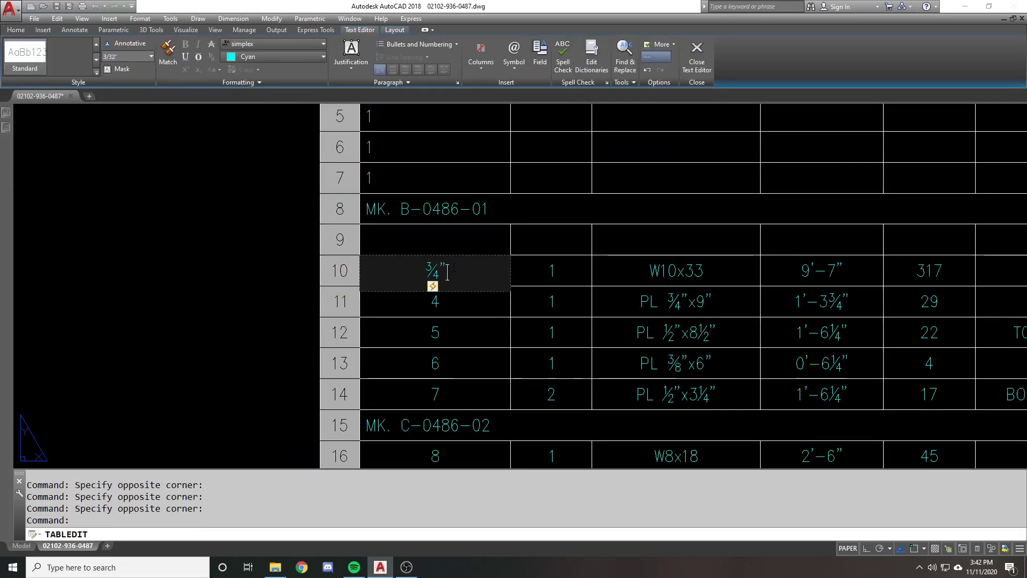
pyautogui.press('Return')
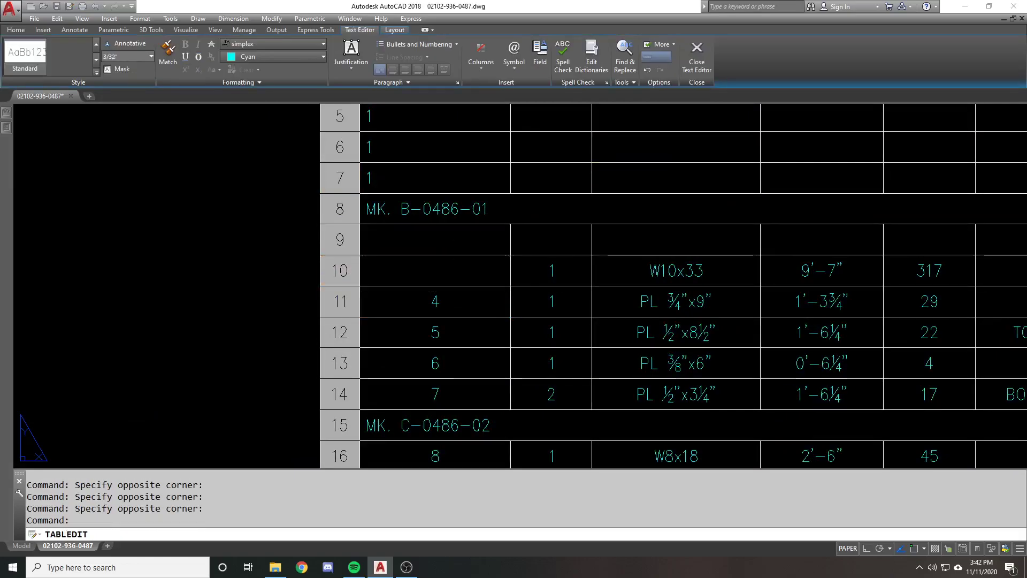
pyautogui.write('"')
pyautogui.press('Return')
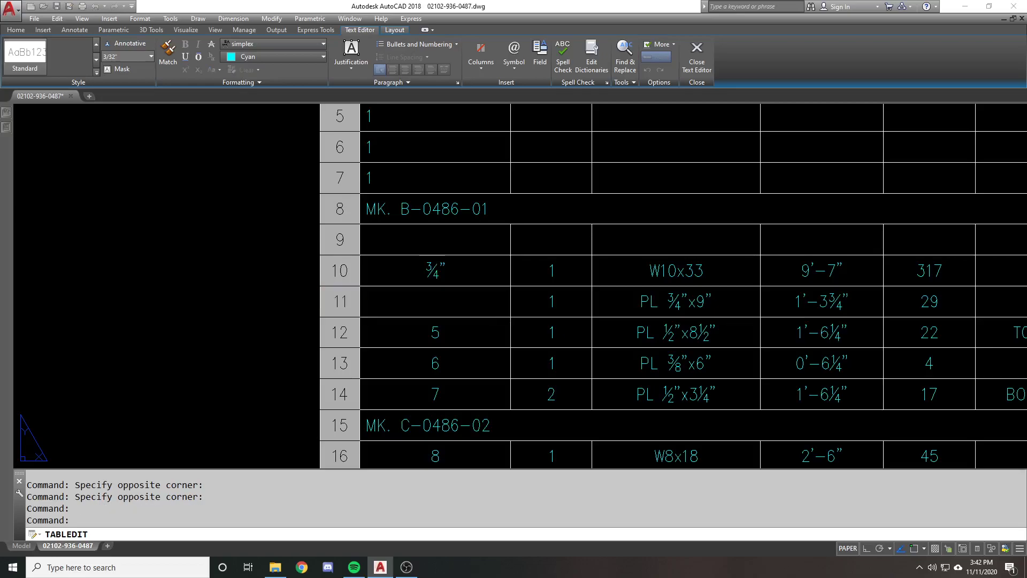
pyautogui.press('Escape')
# Check the data format assigned to the W10x33 description cell in row 10.
pyautogui.click(680, 273)
pyautogui.moveTo(696, 266); pyautogui.dragTo(615, 287, button='middle')
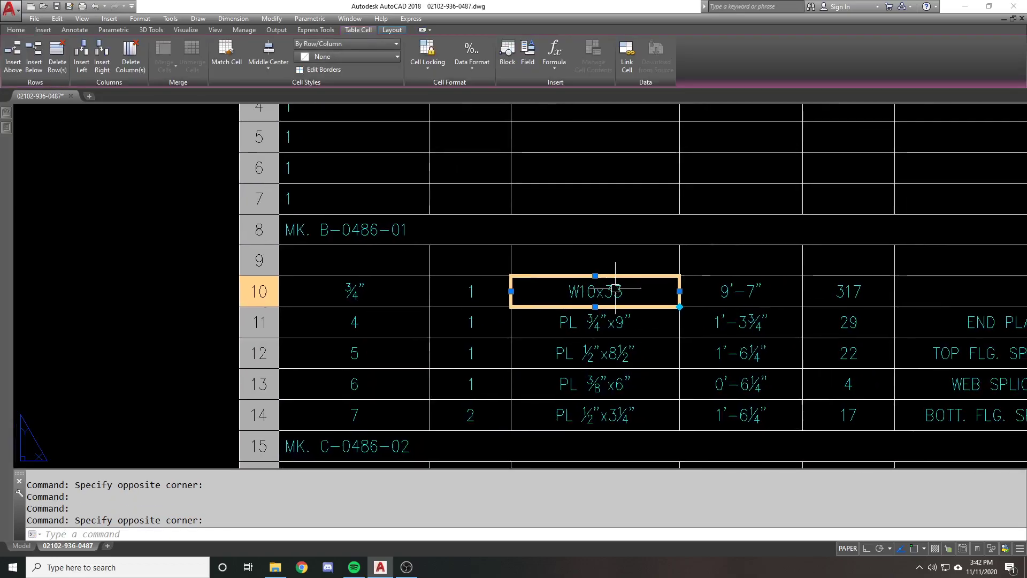
pyautogui.click(477, 63)
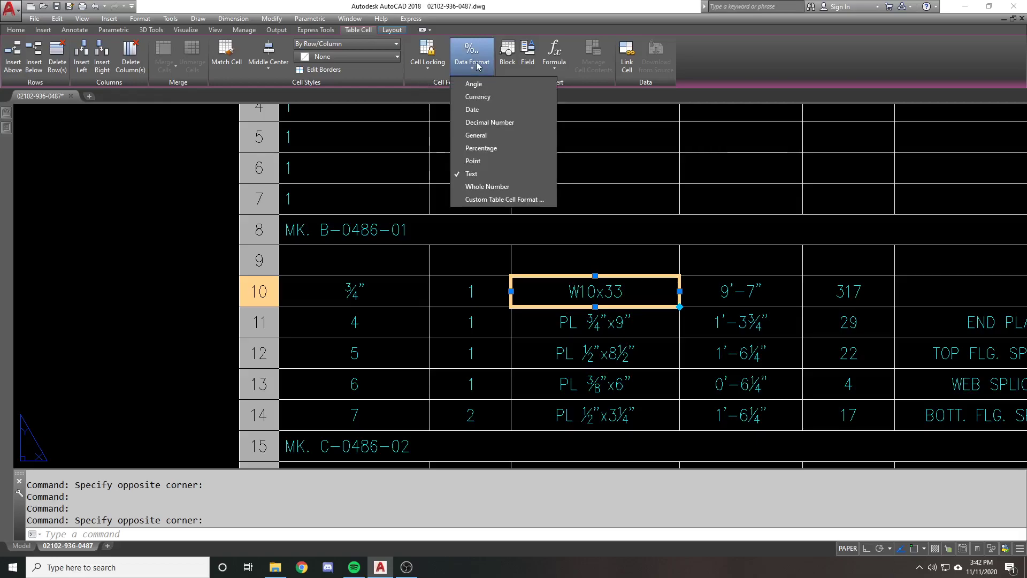
pyautogui.click(476, 62)
pyautogui.press('Escape')
pyautogui.click(345, 289)
pyautogui.press('Escape')
# Set the data format of row 10's ITEM cell to General.
pyautogui.click(573, 305)
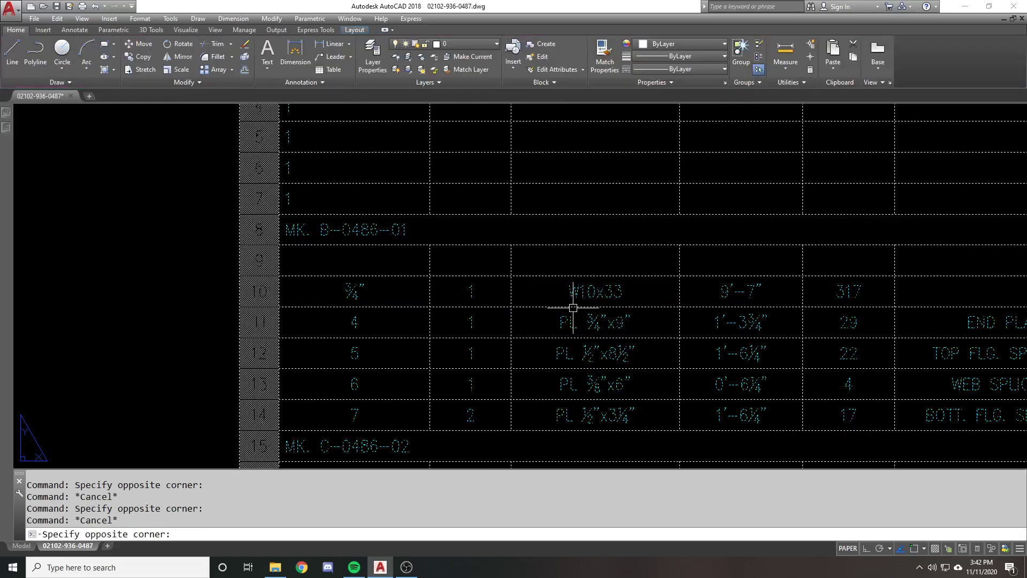
pyautogui.click(578, 315)
pyautogui.click(401, 286)
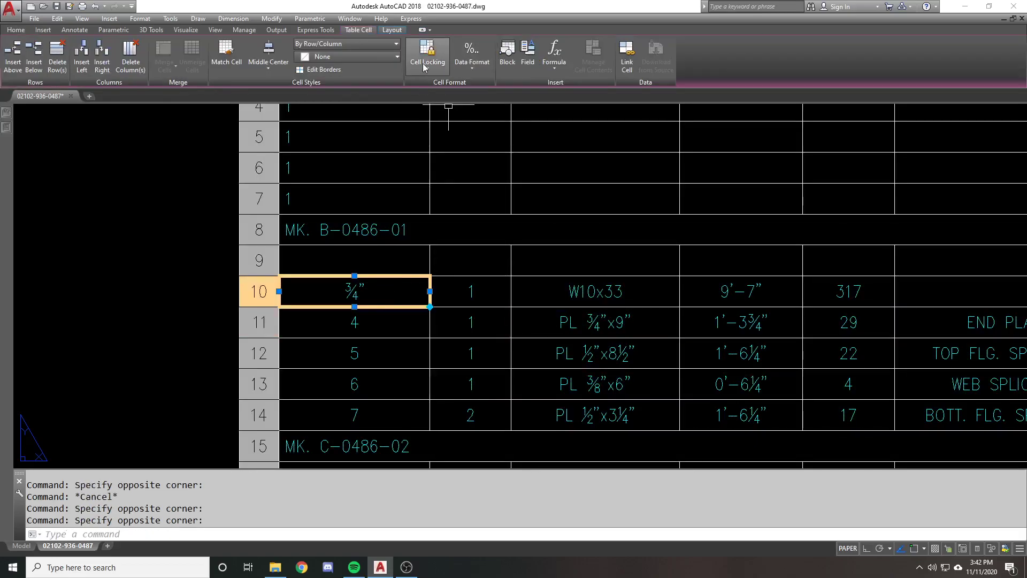
pyautogui.click(457, 69)
pyautogui.click(482, 135)
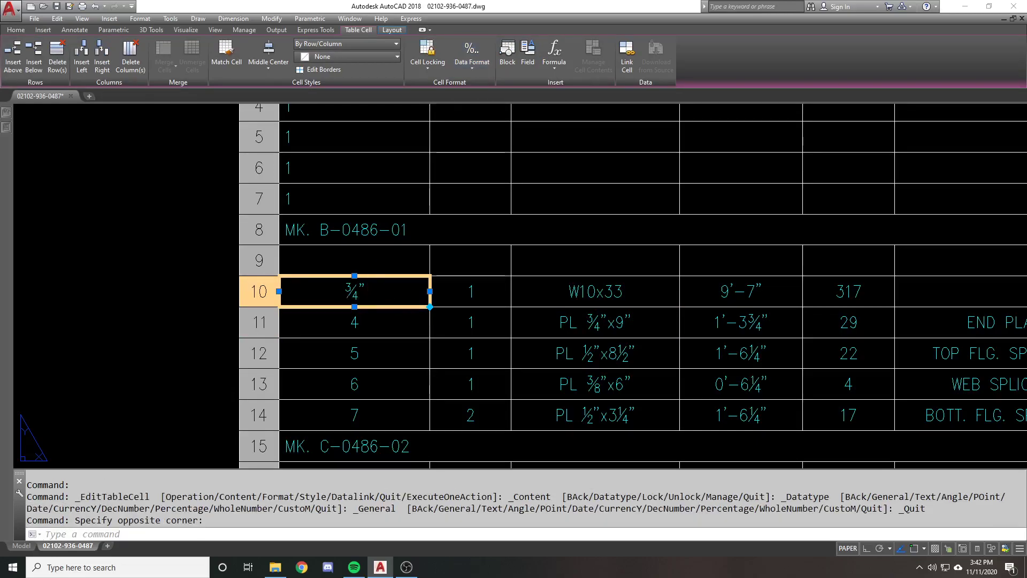
# Clear row 10's ITEM cell and re-enter 3/4" as its content.
pyautogui.doubleClick(402, 287)
pyautogui.press('BackSpace')
pyautogui.press('BackSpace')
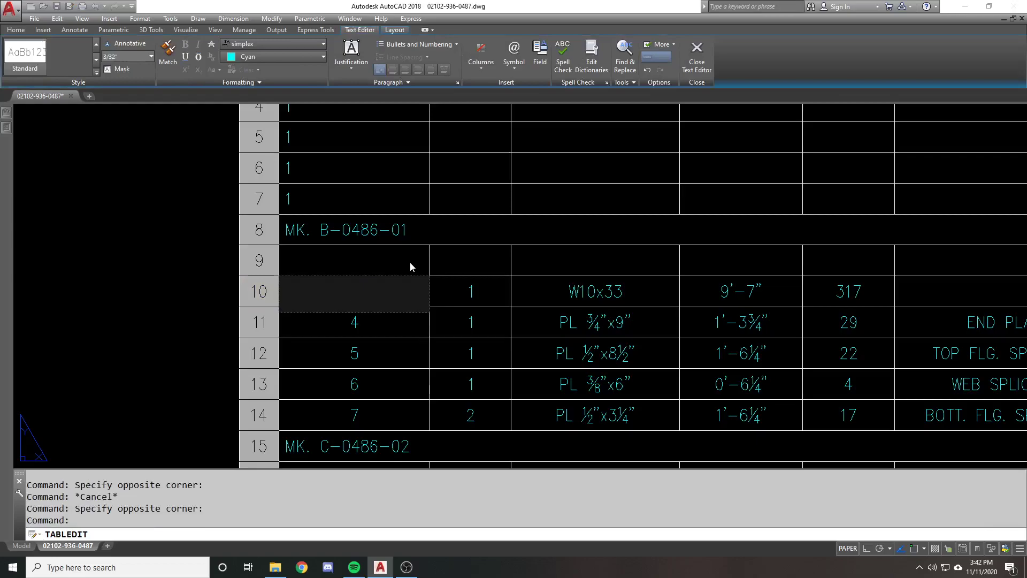
pyautogui.write('3/4"')
pyautogui.click(410, 261)
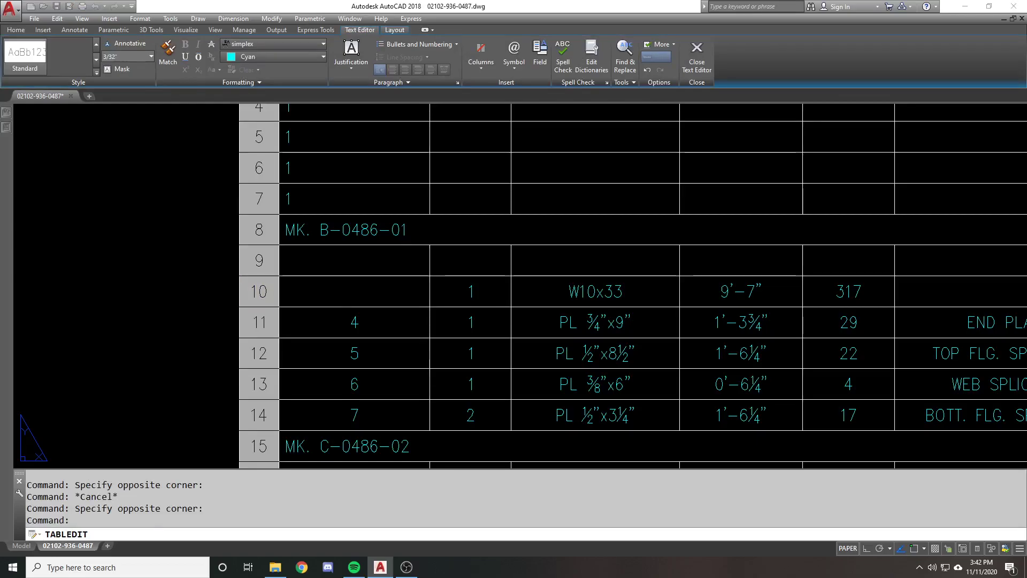
pyautogui.press('Return')
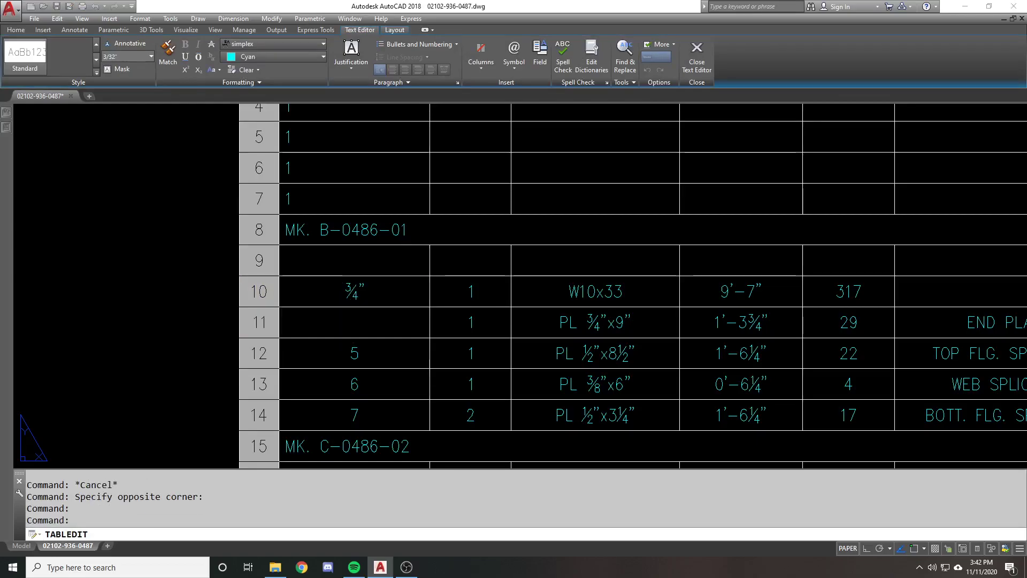
pyautogui.click(404, 257)
pyautogui.click(381, 285)
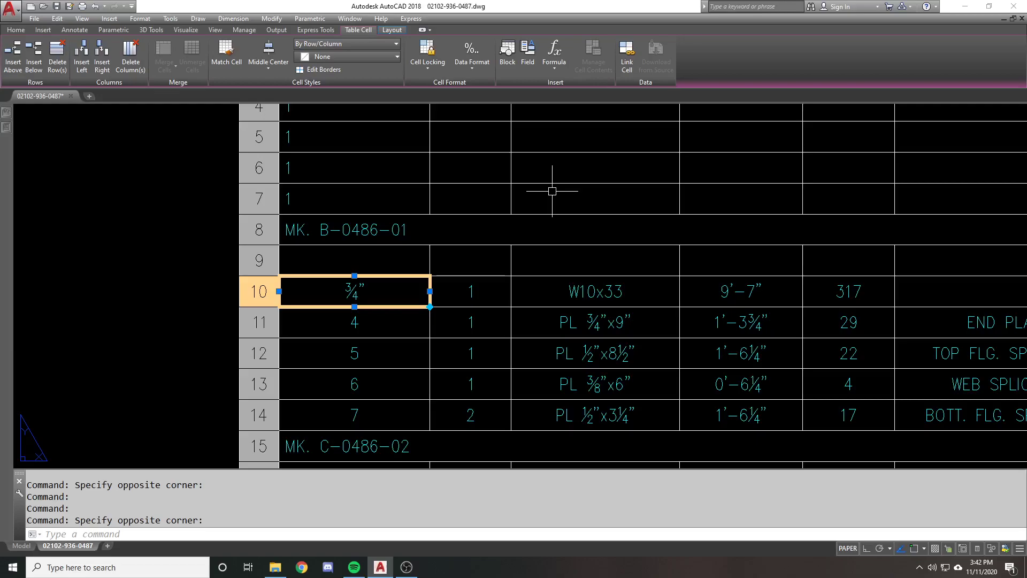
pyautogui.scroll(-2, 489, 241)
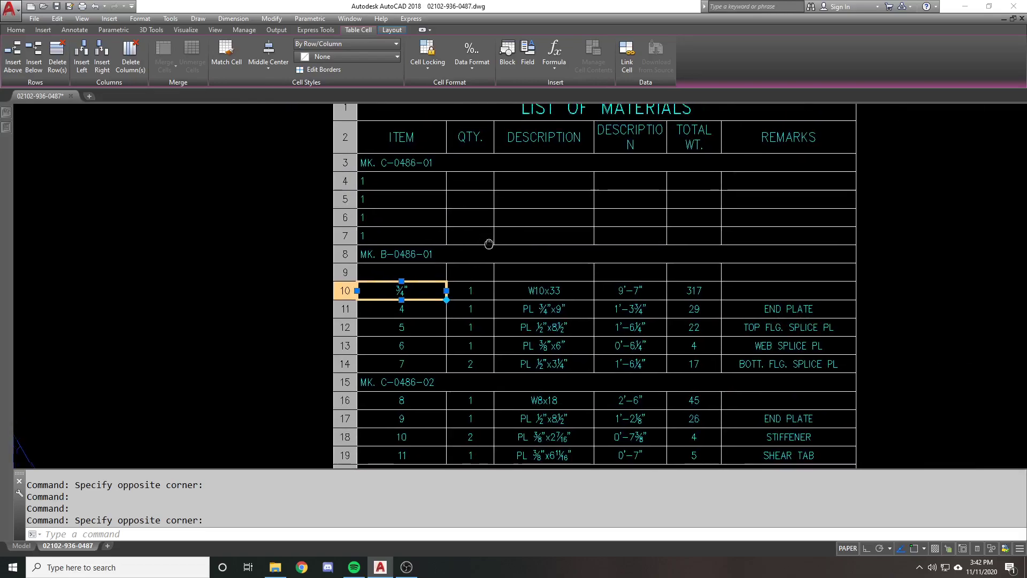
pyautogui.press('Escape')
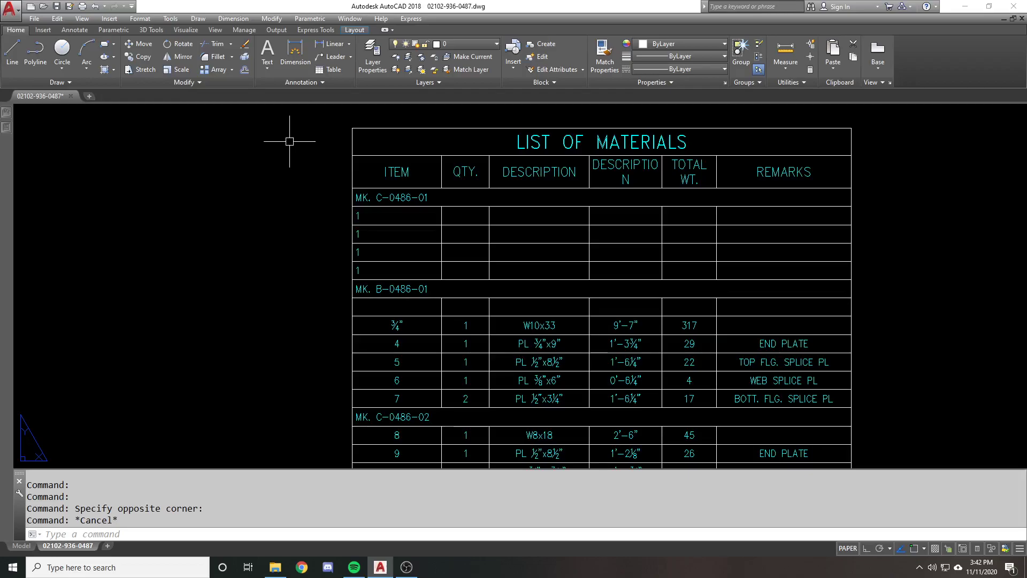
pyautogui.scroll(-1, 292, 141)
pyautogui.scroll(-1, 294, 142)
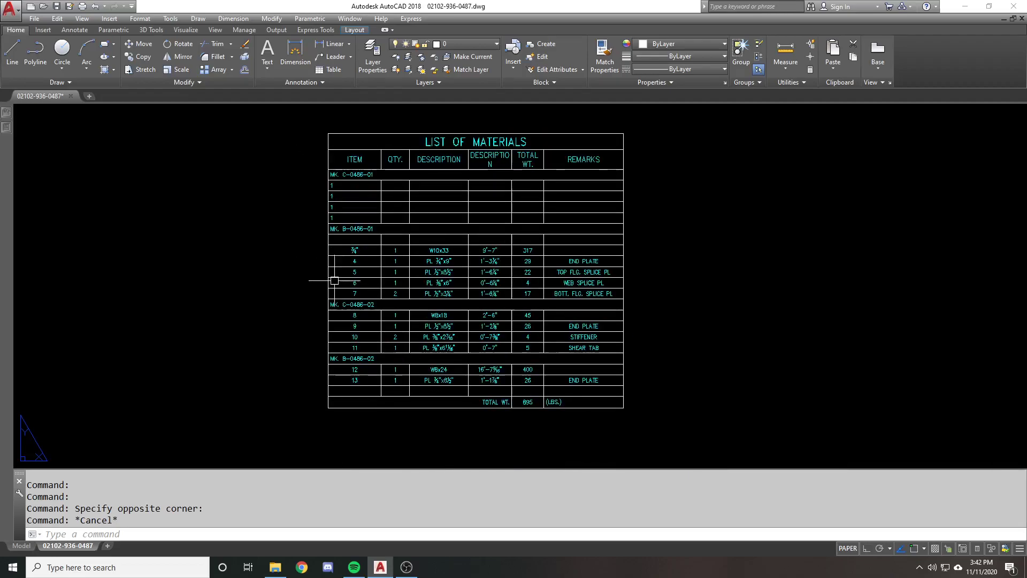
pyautogui.scroll(1, 328, 280)
pyautogui.scroll(1, 357, 256)
pyautogui.scroll(-1, 356, 256)
pyautogui.scroll(1, 354, 253)
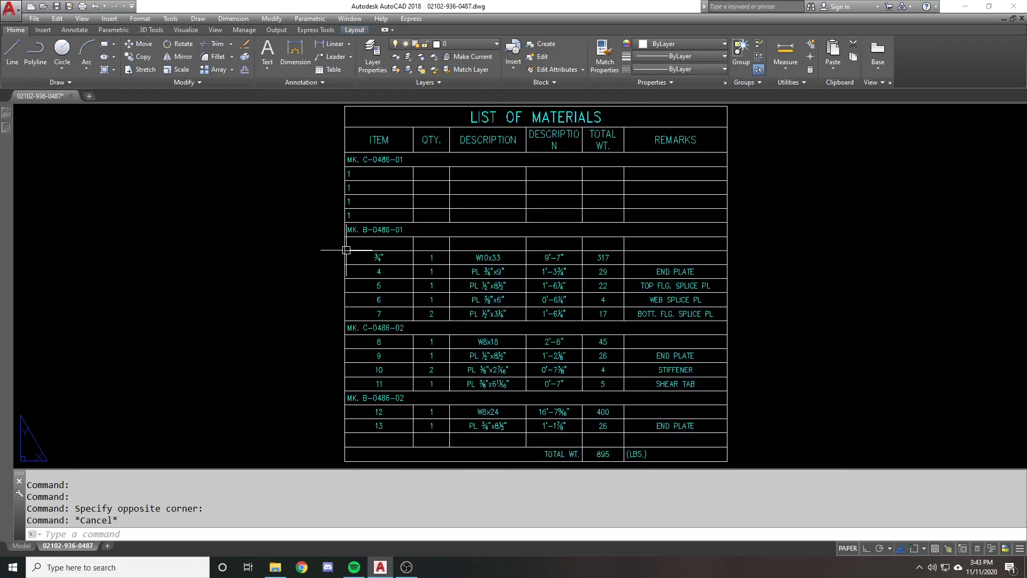
pyautogui.scroll(1, 359, 194)
pyautogui.moveTo(360, 193); pyautogui.dragTo(296, 267, button='middle')
pyautogui.scroll(1, 325, 231)
pyautogui.scroll(-1, 297, 267)
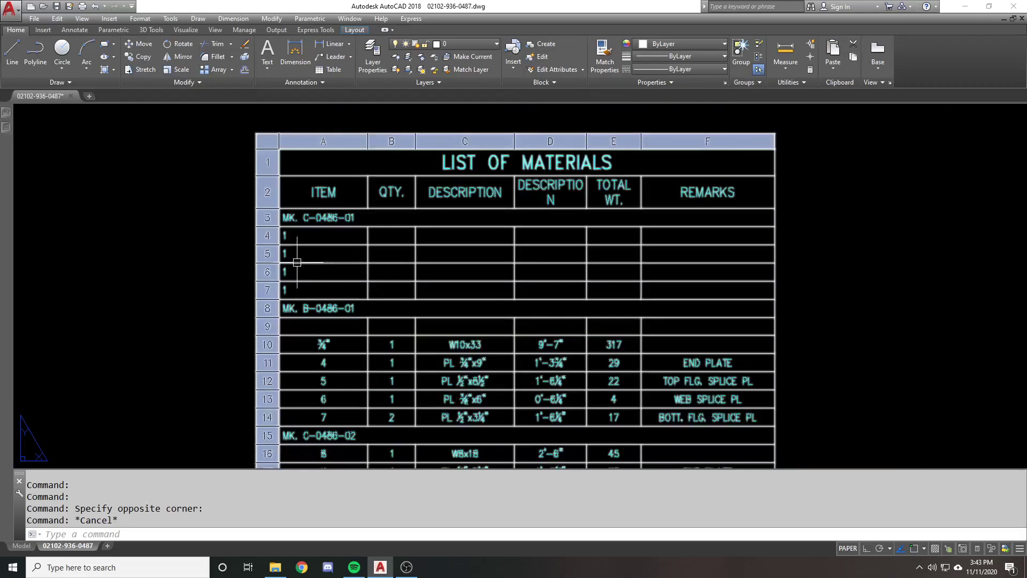
pyautogui.press('Escape')
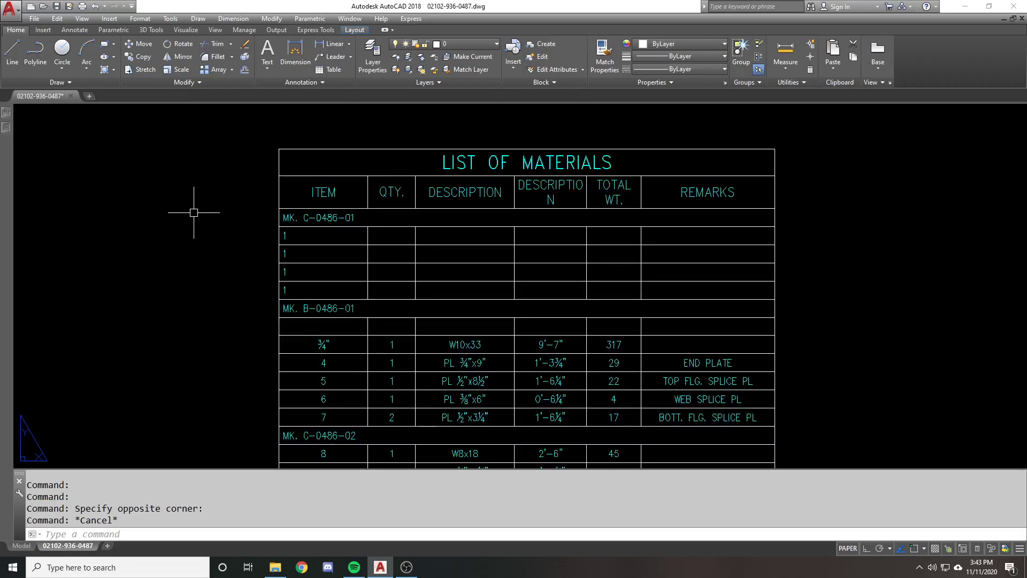
pyautogui.click(466, 290)
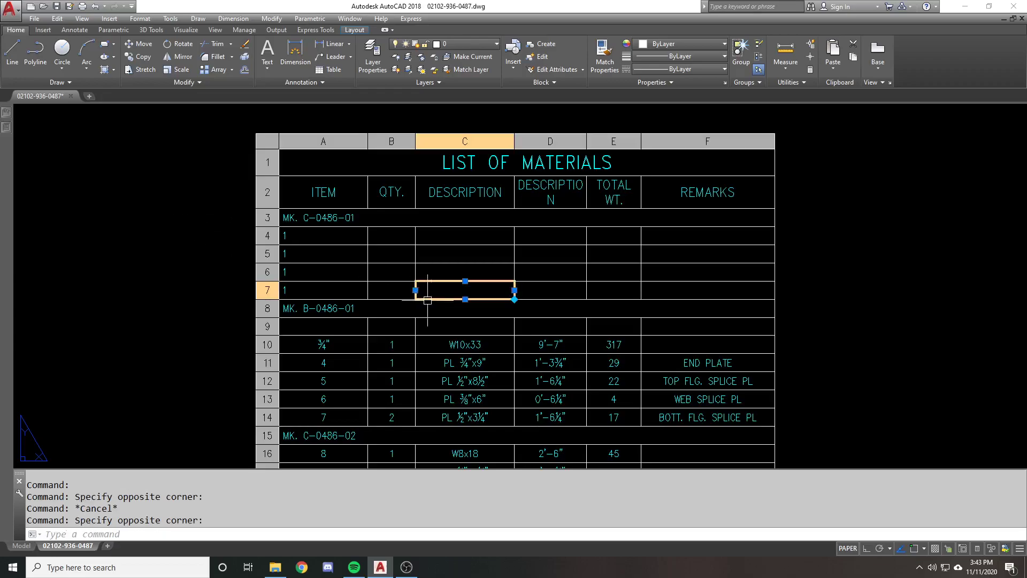
pyautogui.click(449, 345)
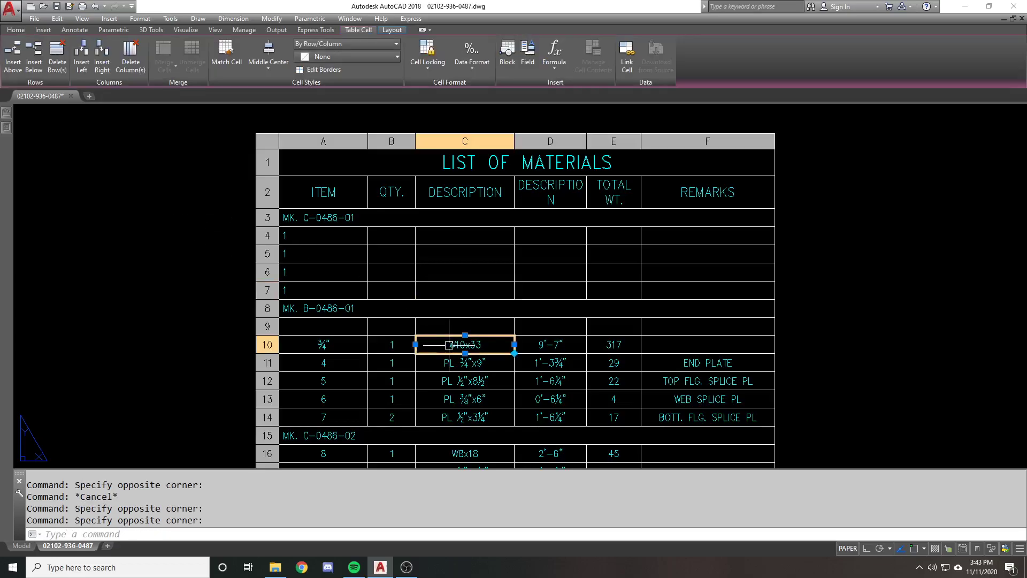
pyautogui.moveTo(619, 343); pyautogui.dragTo(624, 293, button='middle')
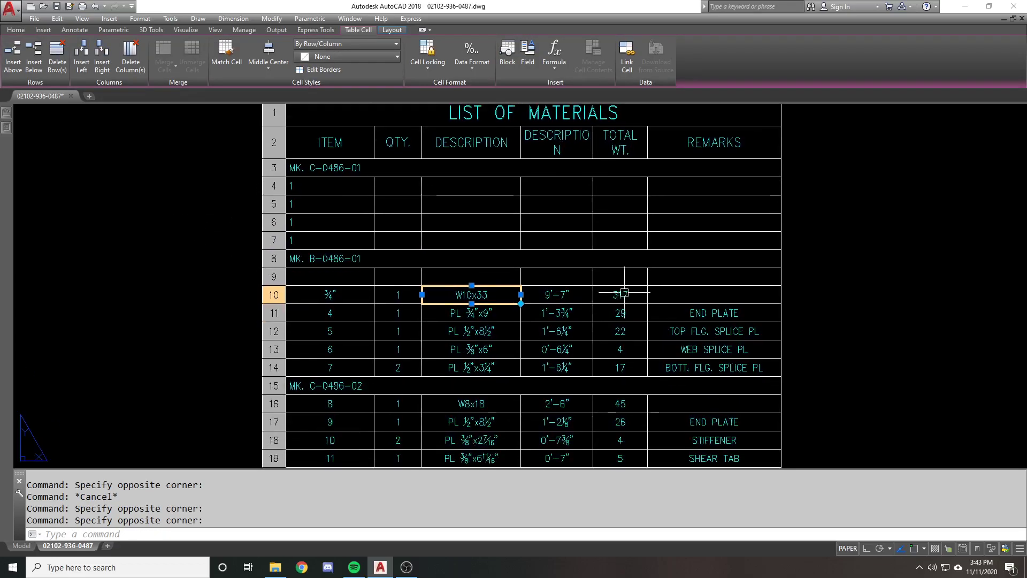
pyautogui.press('Escape')
pyautogui.moveTo(567, 241); pyautogui.dragTo(588, 279, button='middle')
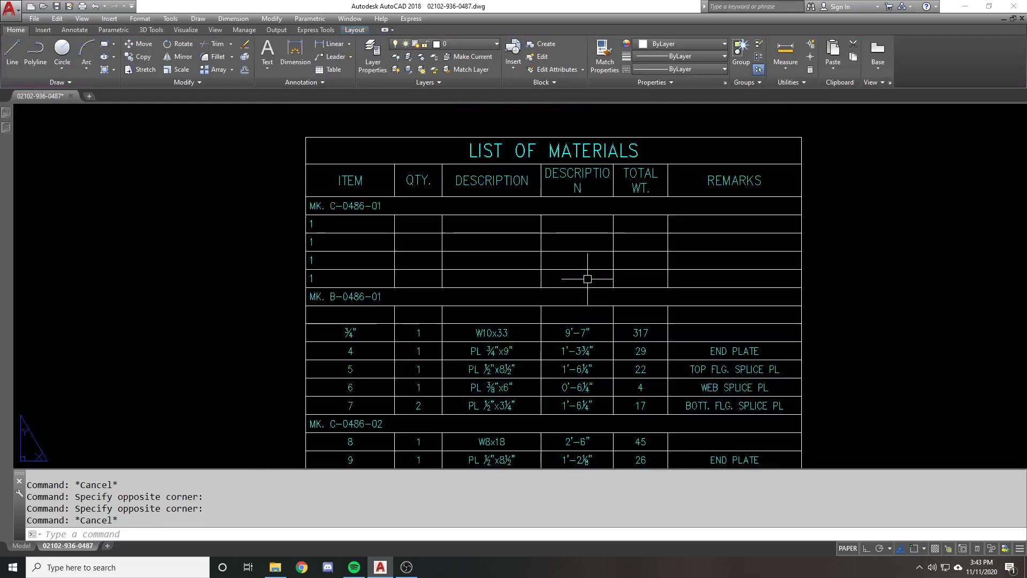
# Inspect the total weight cell in row 24 and review the formula types available for row 9's empty TOTAL WT. cell.
pyautogui.moveTo(633, 335); pyautogui.dragTo(570, 156, button='middle')
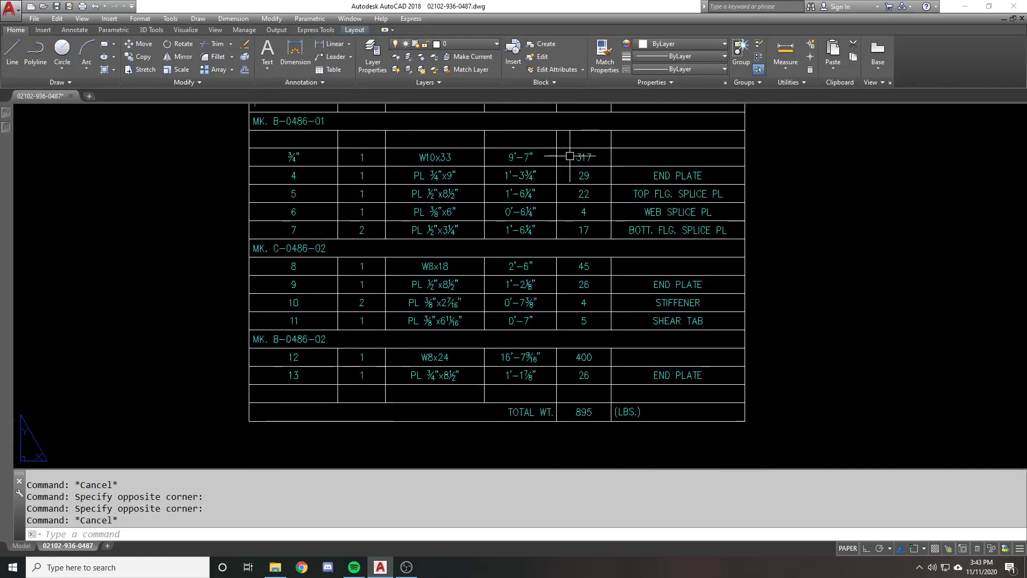
pyautogui.moveTo(550, 218); pyautogui.dragTo(561, 264, button='middle')
pyautogui.moveTo(587, 314); pyautogui.dragTo(588, 270, button='middle')
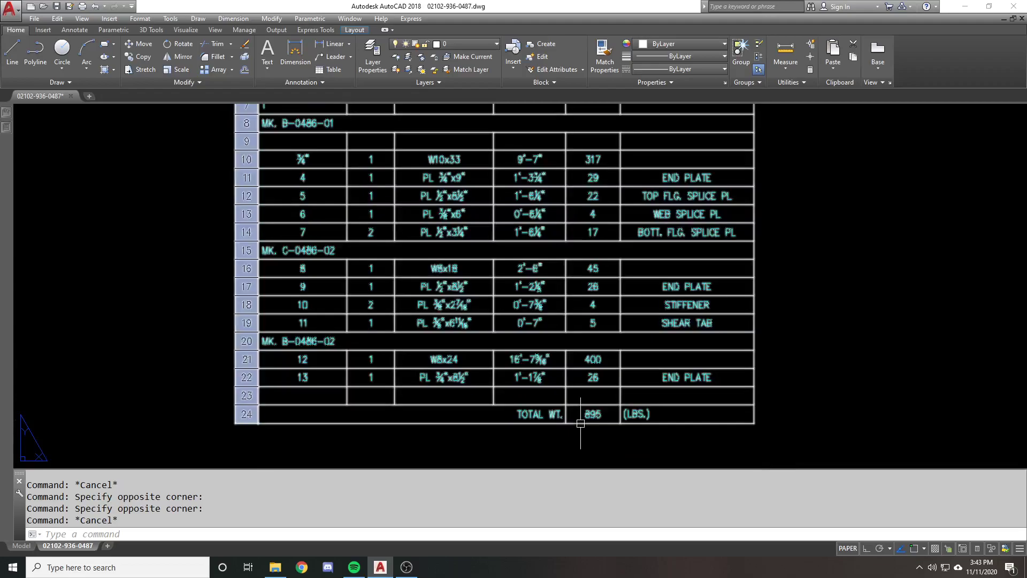
pyautogui.click(582, 420)
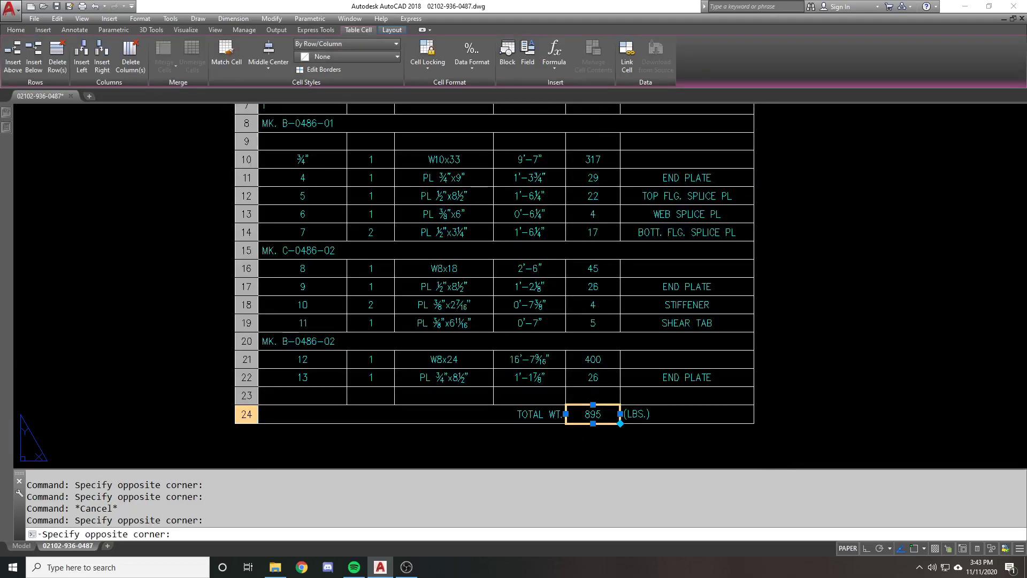
pyautogui.click(580, 144)
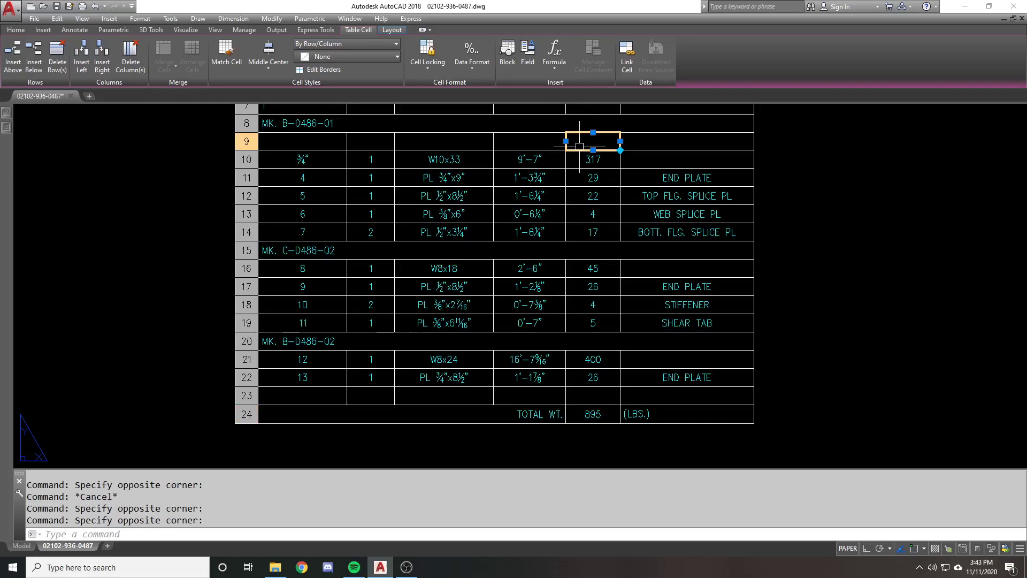
pyautogui.click(559, 68)
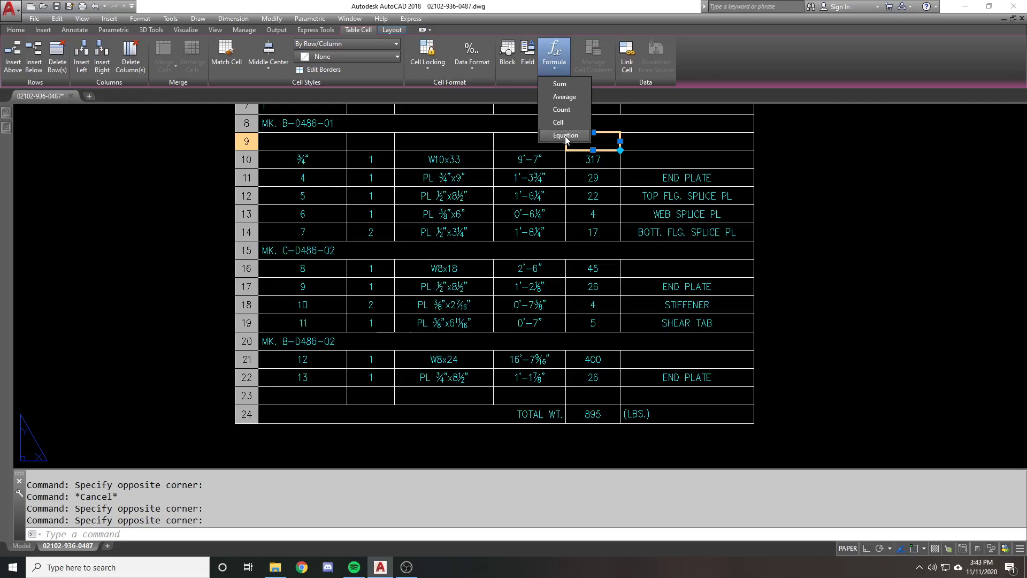
pyautogui.press('Escape')
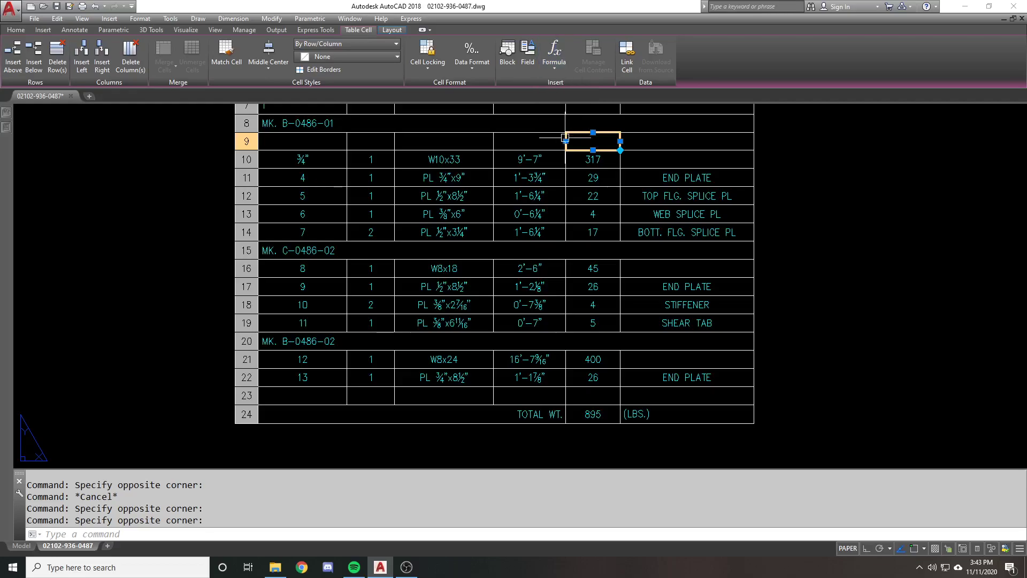
# Open row 24's total weight cell for editing and examine its formula and the cell range it covers.
pyautogui.press('Escape')
pyautogui.scroll(-3, 596, 357)
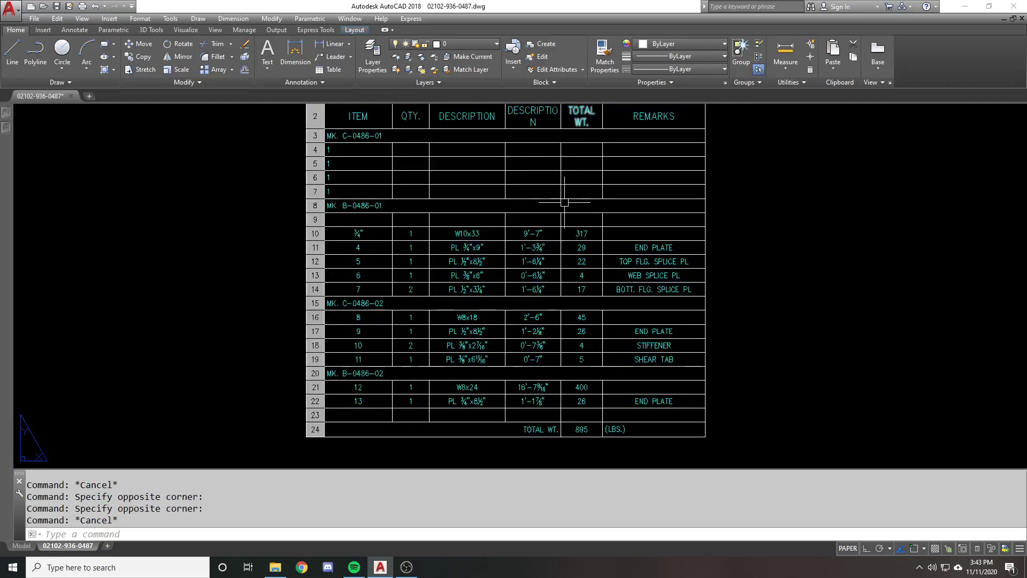
pyautogui.scroll(3, 577, 429)
pyautogui.click(577, 429)
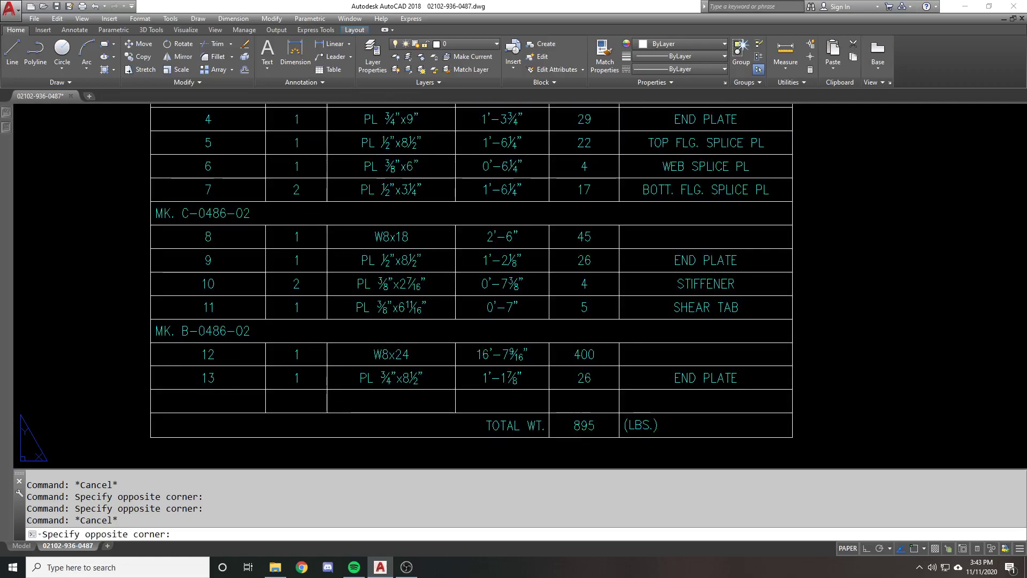
pyautogui.doubleClick(577, 429)
pyautogui.moveTo(626, 369); pyautogui.dragTo(647, 353, button='middle')
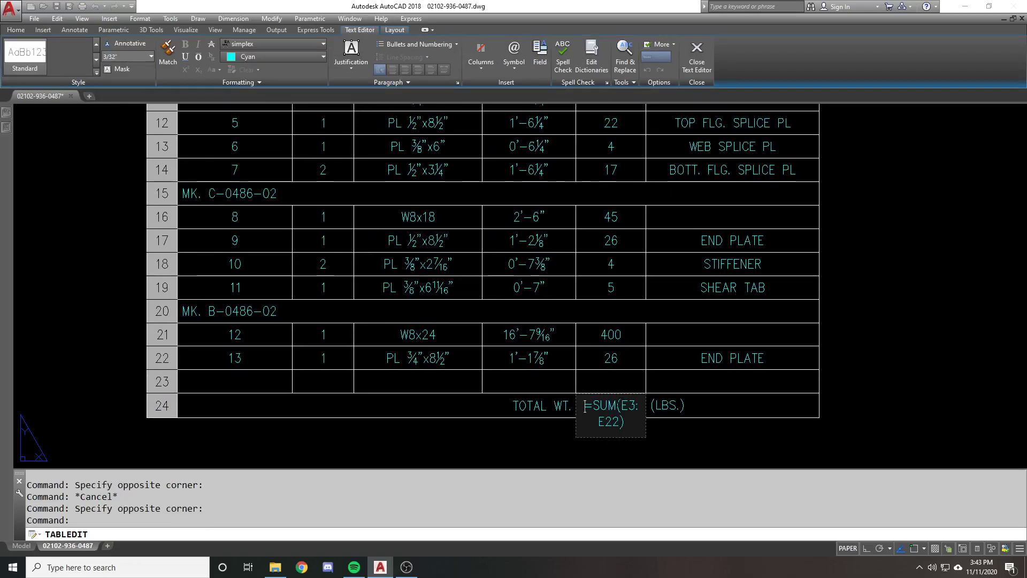
pyautogui.scroll(-4, 607, 417)
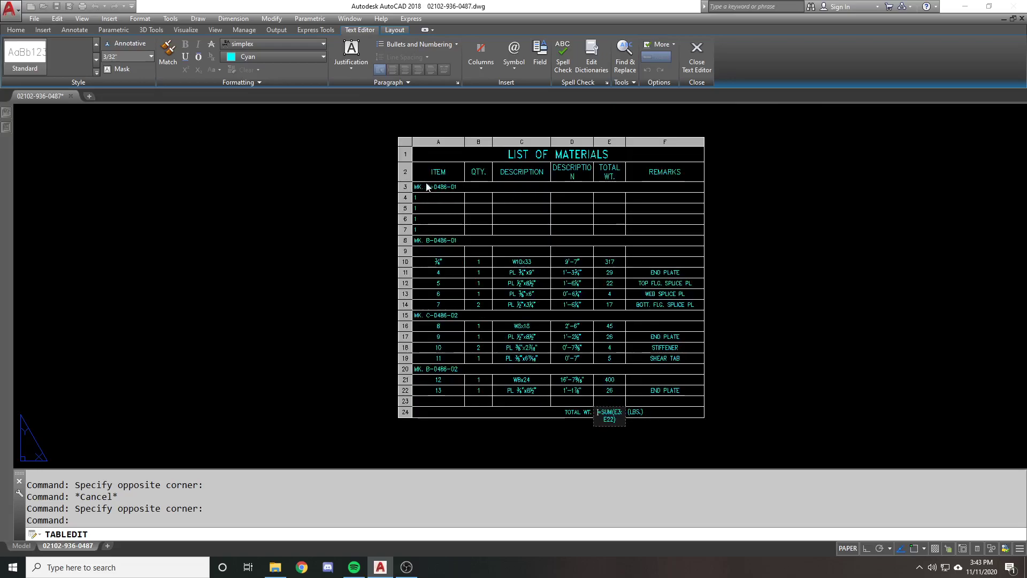
pyautogui.scroll(1, 396, 399)
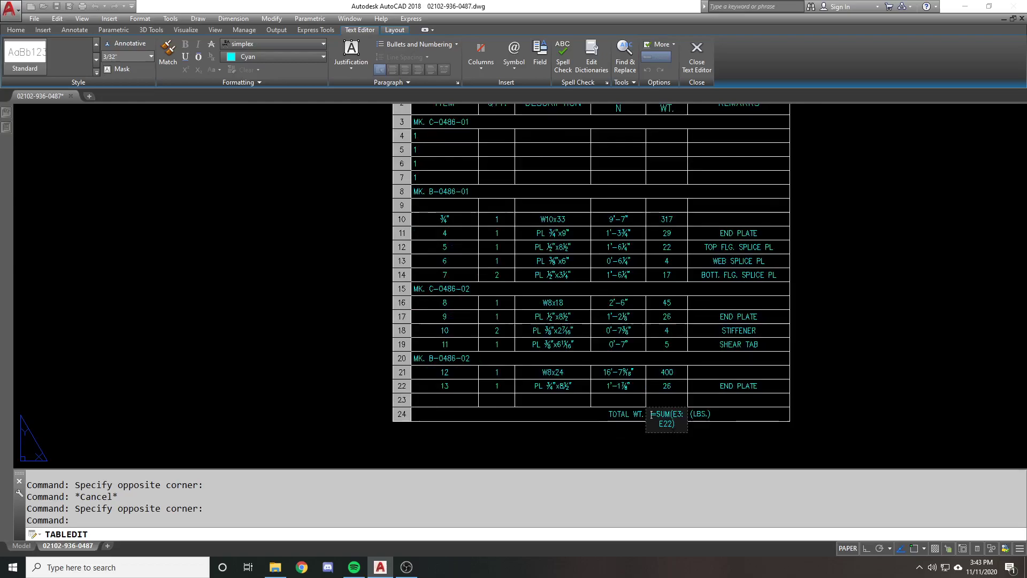
pyautogui.scroll(1, 672, 430)
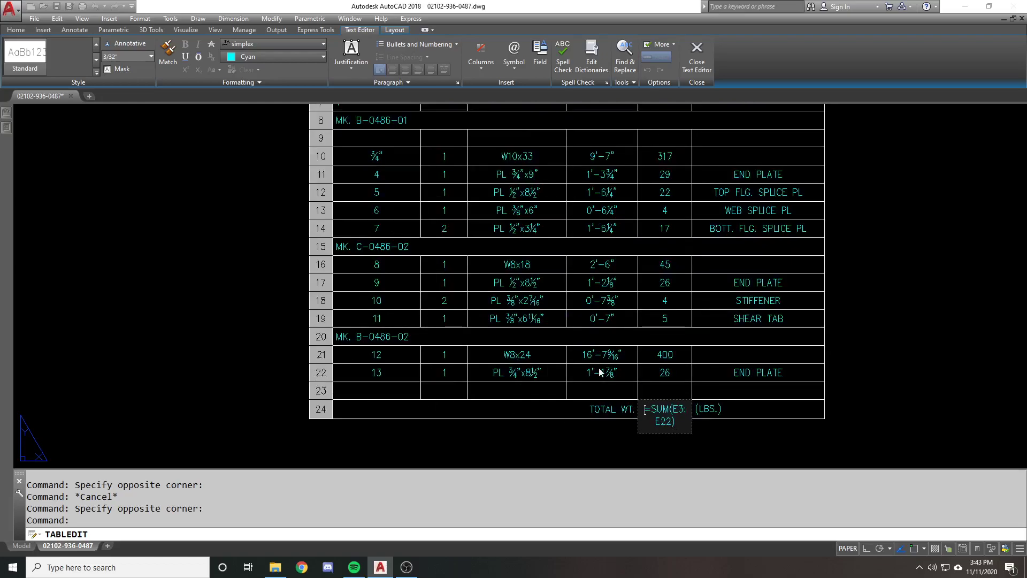
pyautogui.click(656, 375)
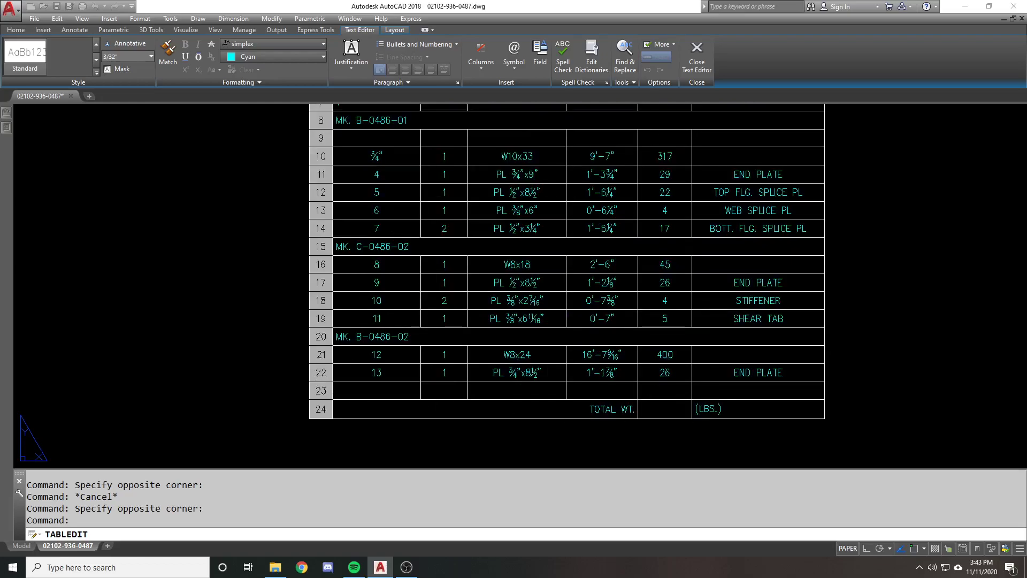
# Set the TOTAL WT. value of the W8x24 item in row 21 to 20.
pyautogui.click(666, 353)
pyautogui.scroll(2, 649, 264)
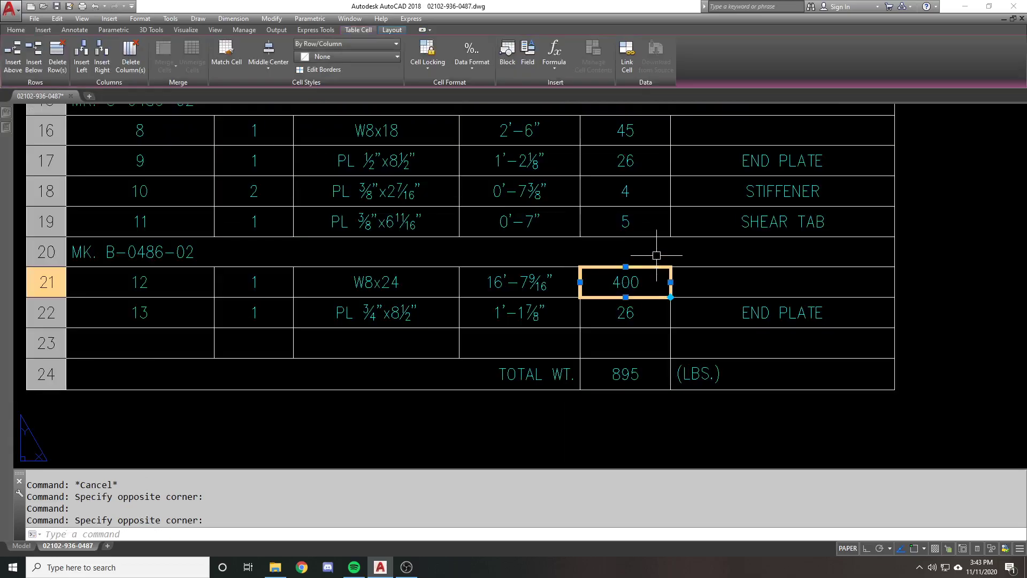
pyautogui.write('20')
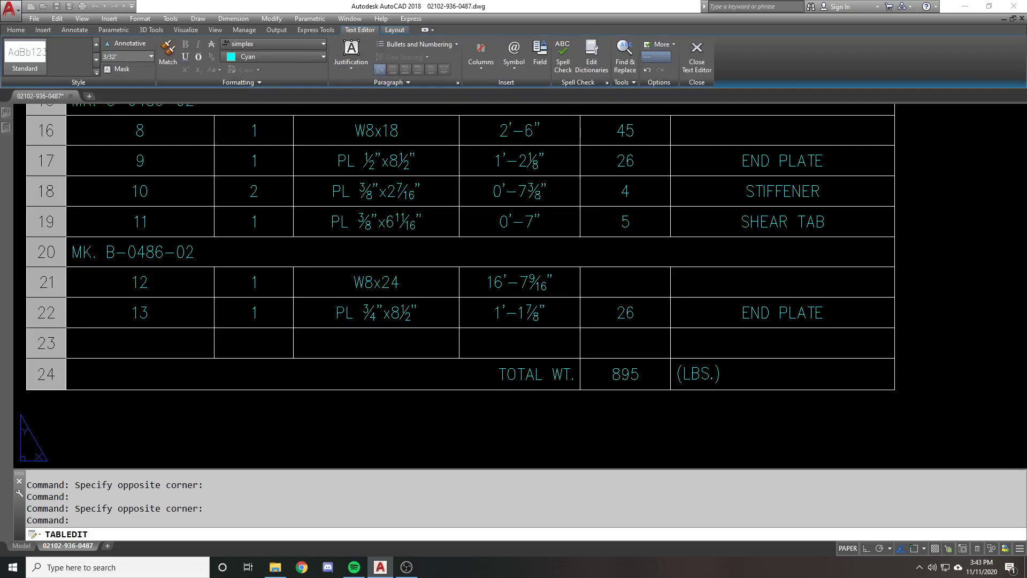
pyautogui.press('Return')
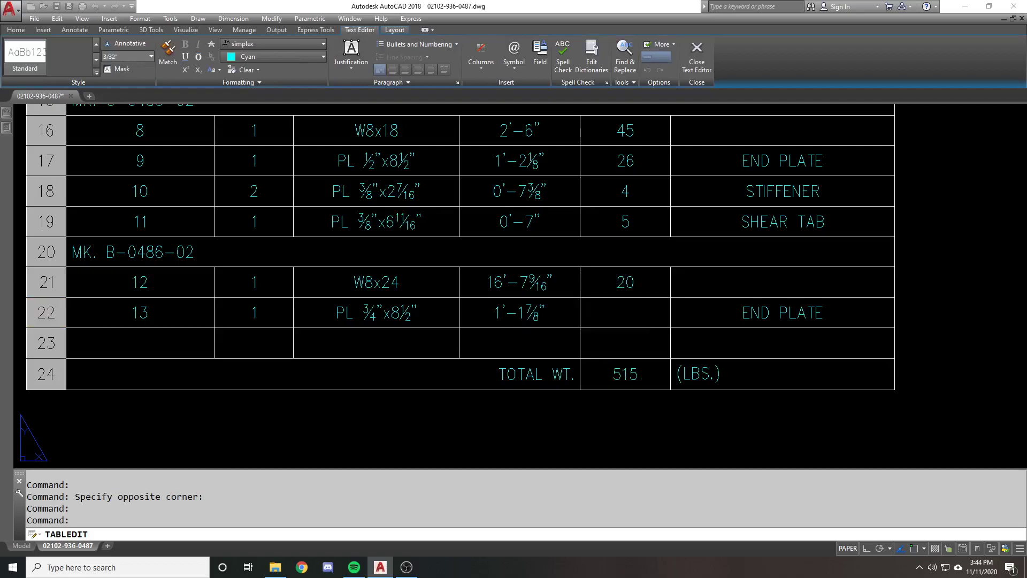
pyautogui.press('Escape')
pyautogui.scroll(-4, 654, 383)
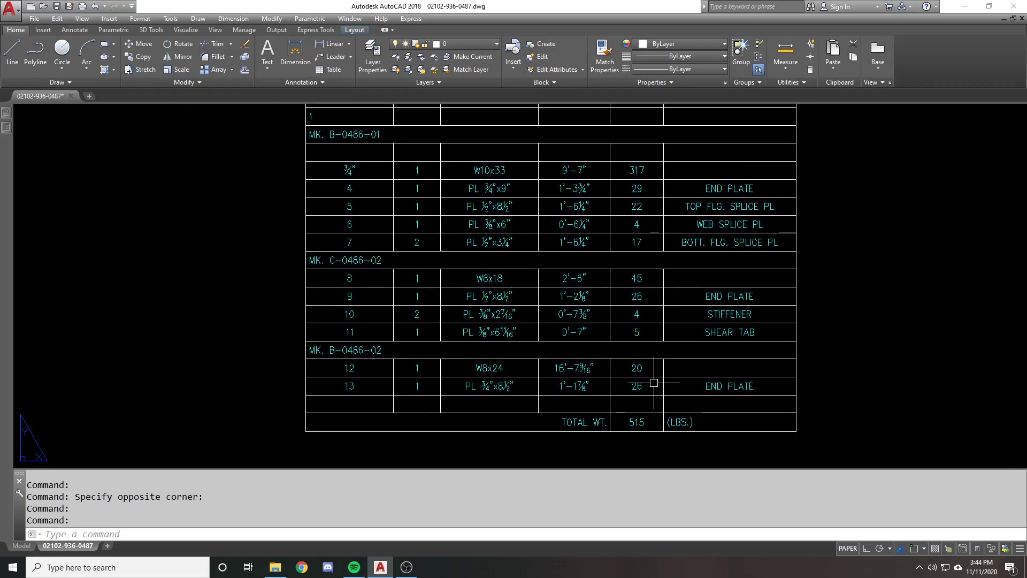
# Check the recalculated total in row 24's total weight cell.
pyautogui.click(646, 420)
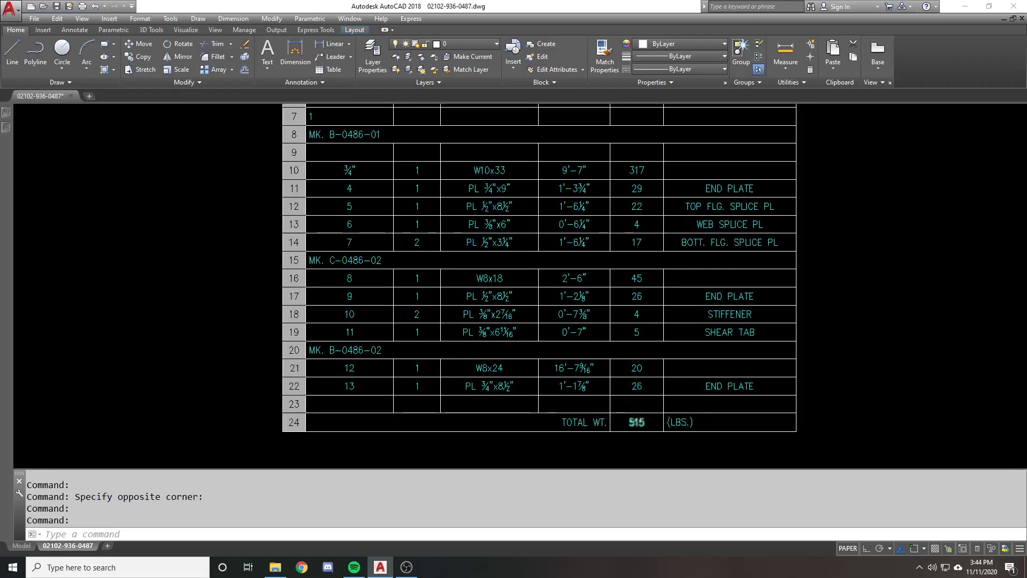
pyautogui.scroll(1, 645, 419)
pyautogui.click(642, 423)
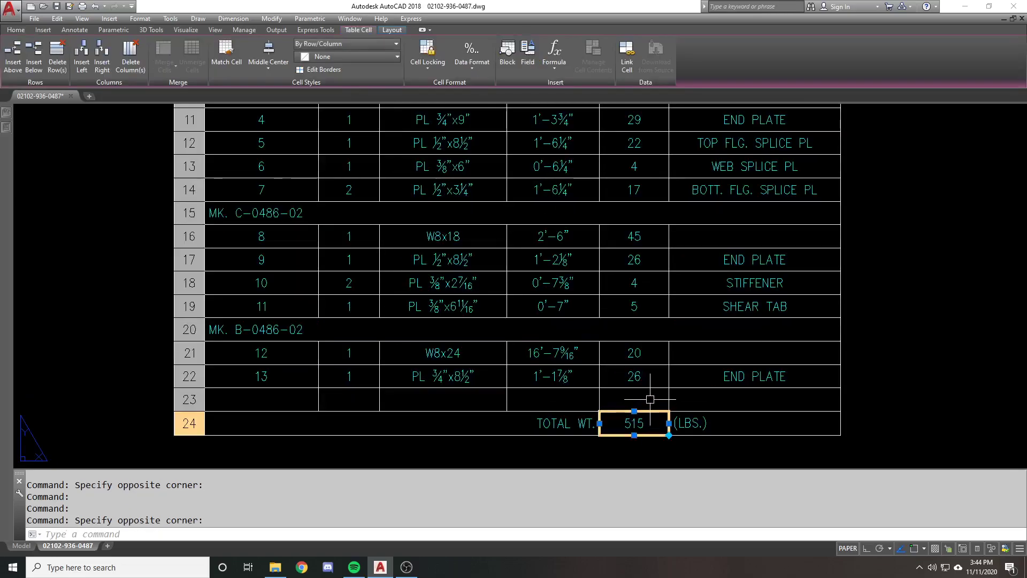
pyautogui.scroll(-3, 552, 322)
pyautogui.press('Escape')
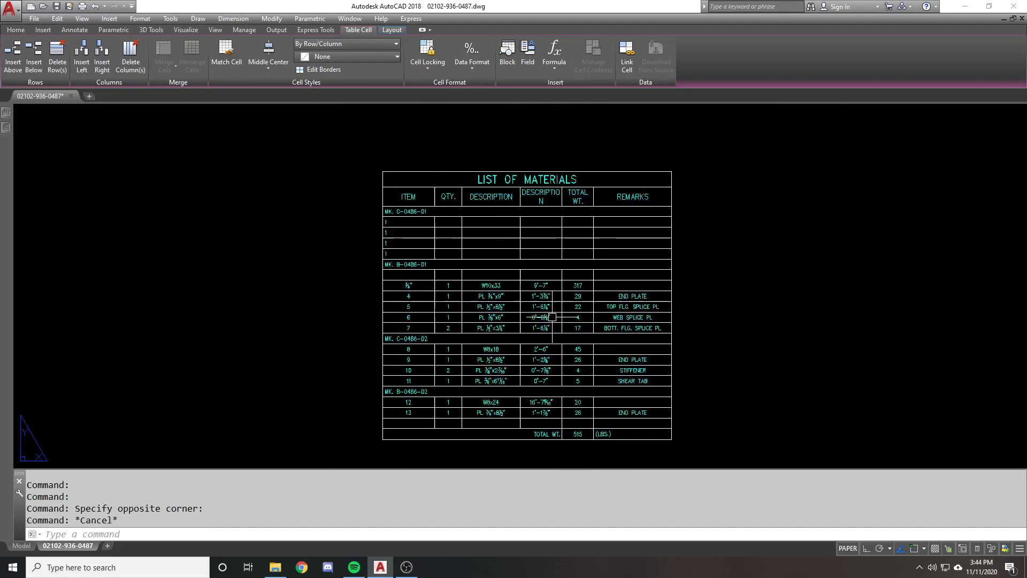
pyautogui.moveTo(552, 317); pyautogui.dragTo(551, 309, button='middle')
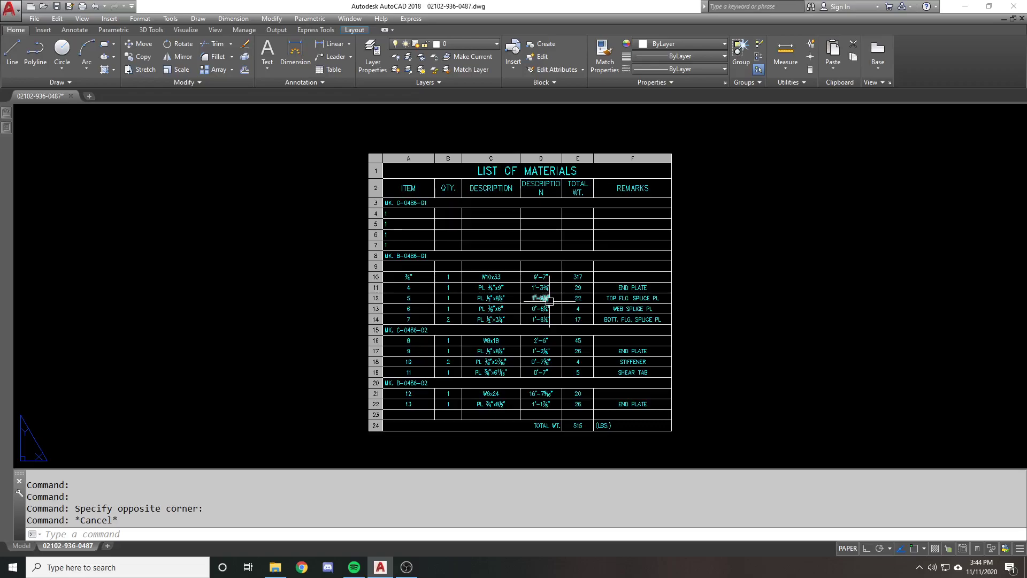
pyautogui.click(462, 240)
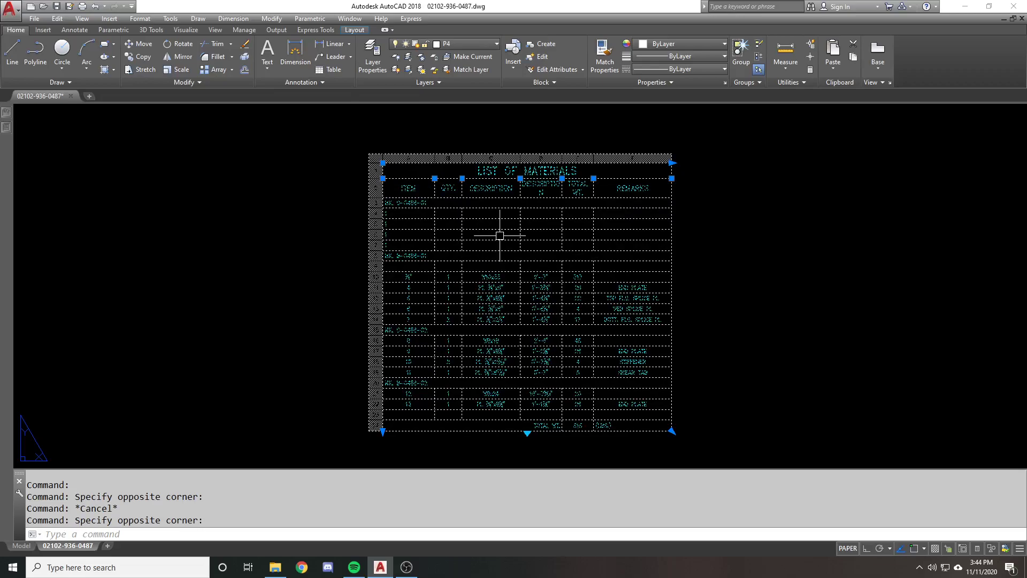
pyautogui.scroll(1, 509, 268)
pyautogui.click(508, 272)
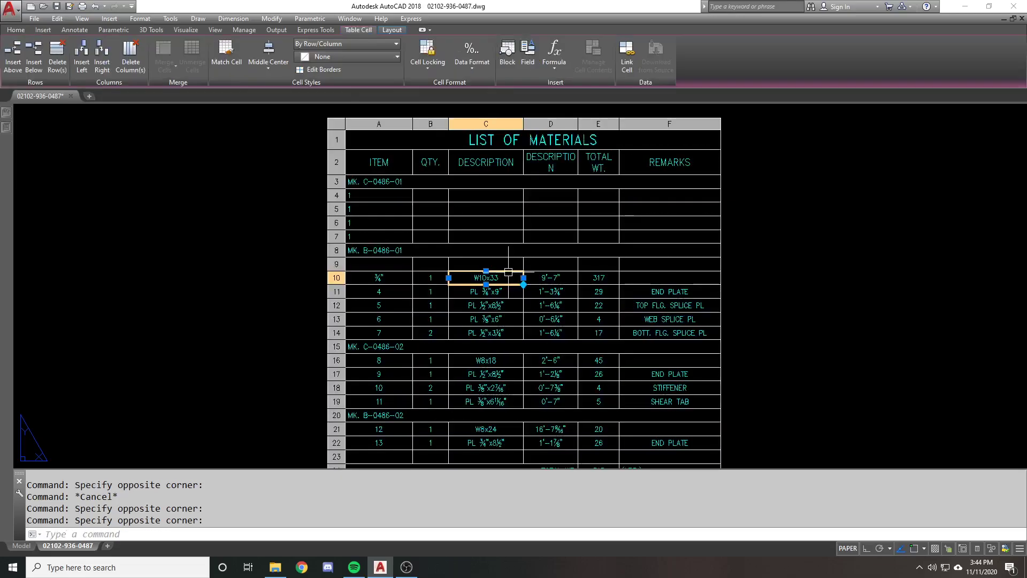
pyautogui.scroll(-2, 508, 272)
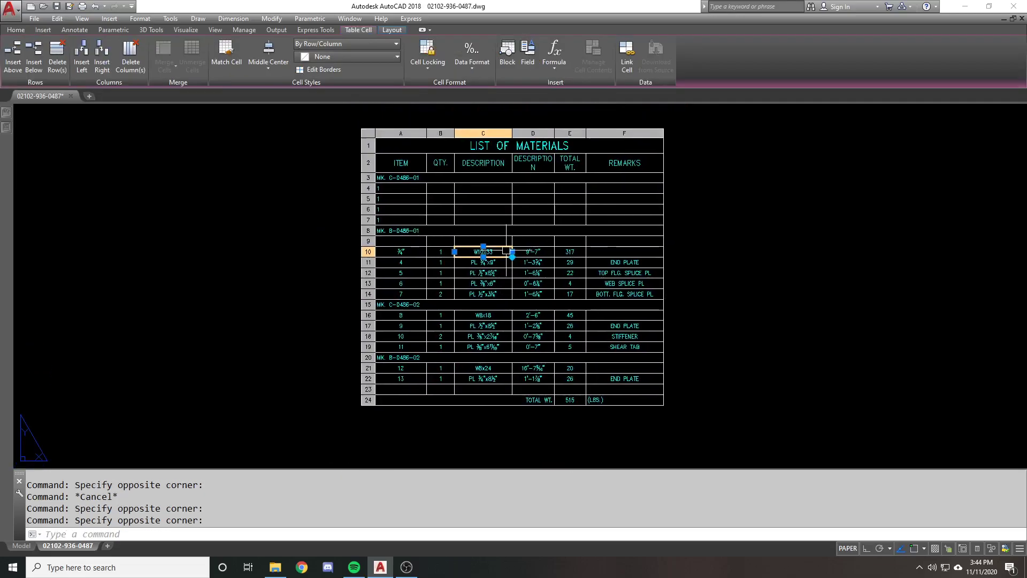
pyautogui.scroll(1, 506, 250)
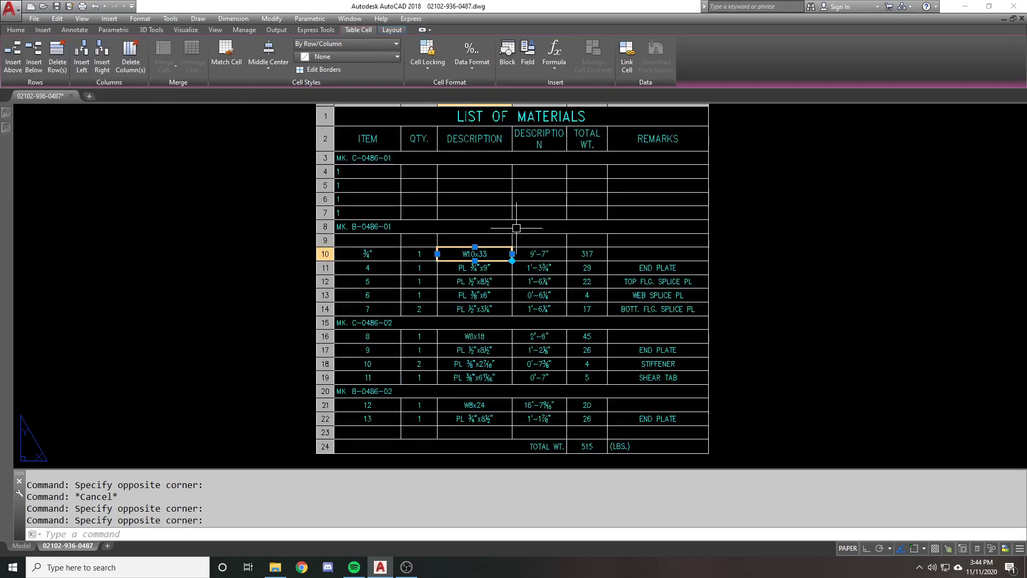
pyautogui.scroll(-1, 516, 228)
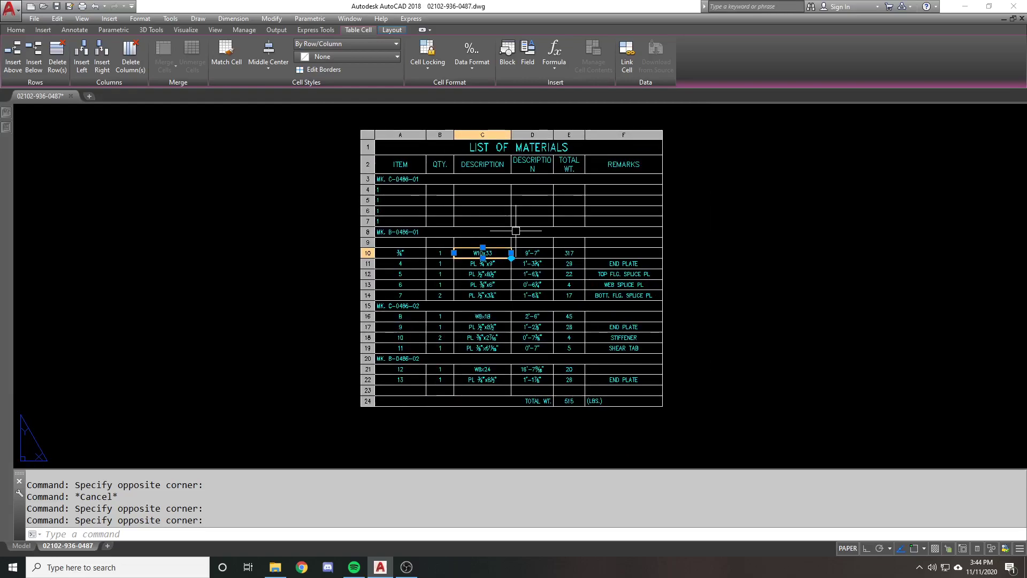
pyautogui.press('Escape')
pyautogui.moveTo(697, 287); pyautogui.dragTo(690, 300, button='middle')
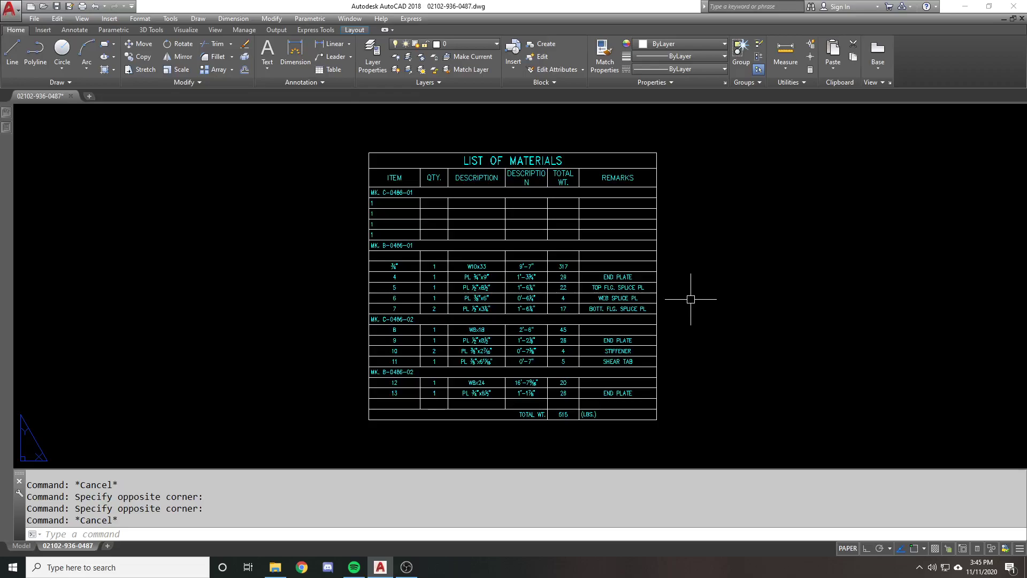
pyautogui.click(579, 292)
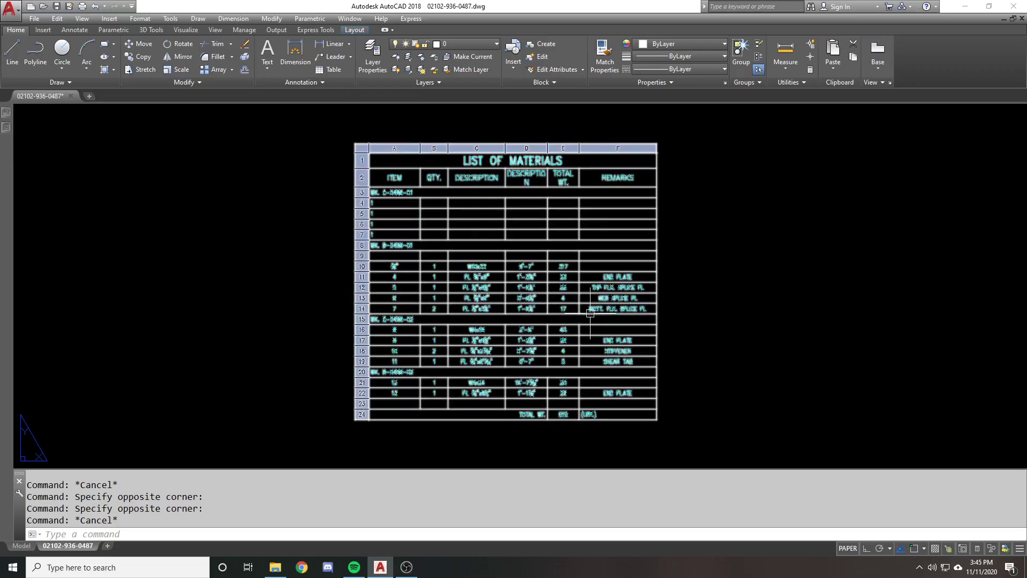
pyautogui.press('Escape')
pyautogui.scroll(3, 428, 214)
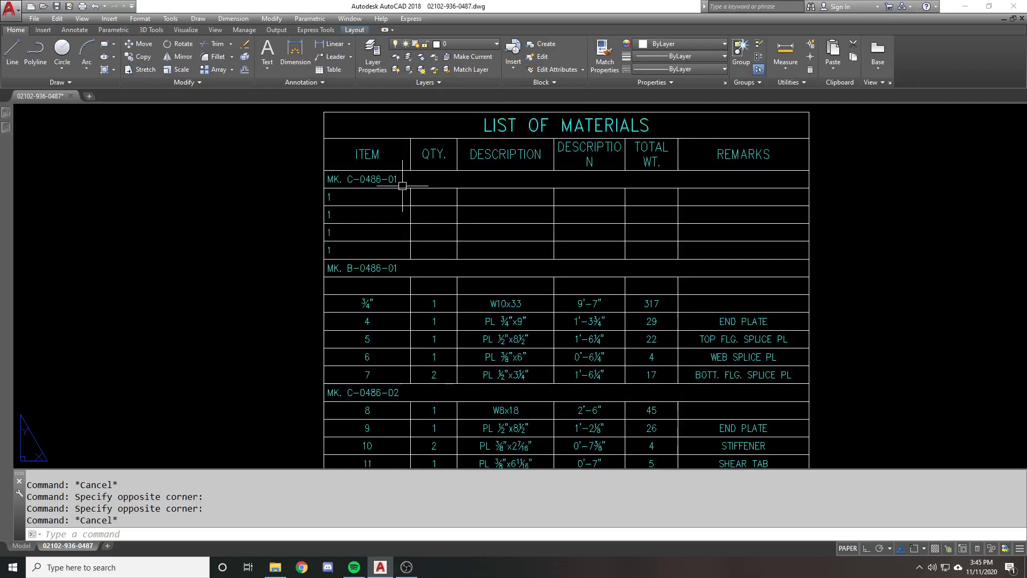
pyautogui.moveTo(479, 241)
pyautogui.mouseDown(button='middle')
pyautogui.moveTo(506, 225)
pyautogui.moveTo(562, 242)
pyautogui.mouseUp(button='middle')
pyautogui.press('Escape')
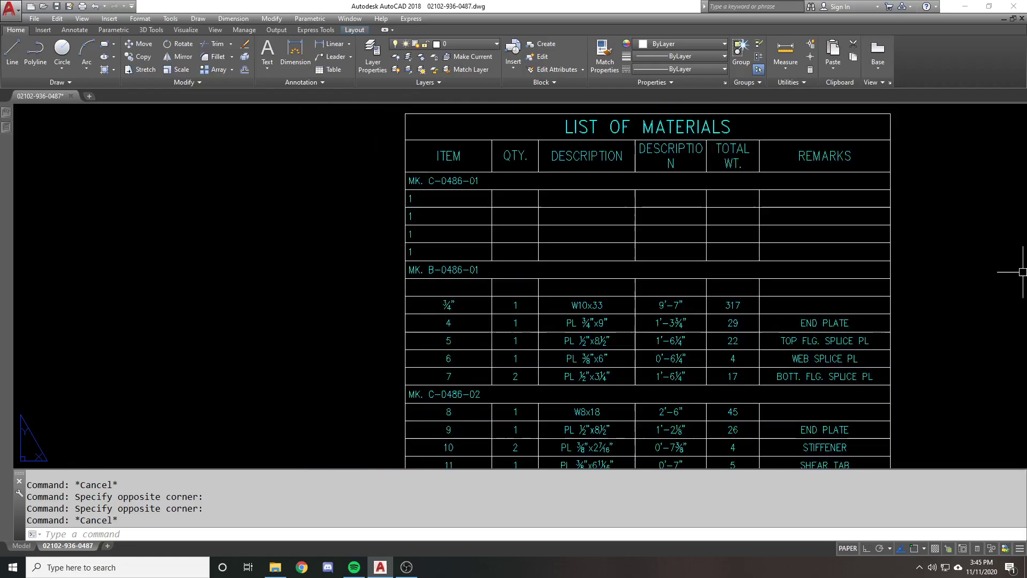